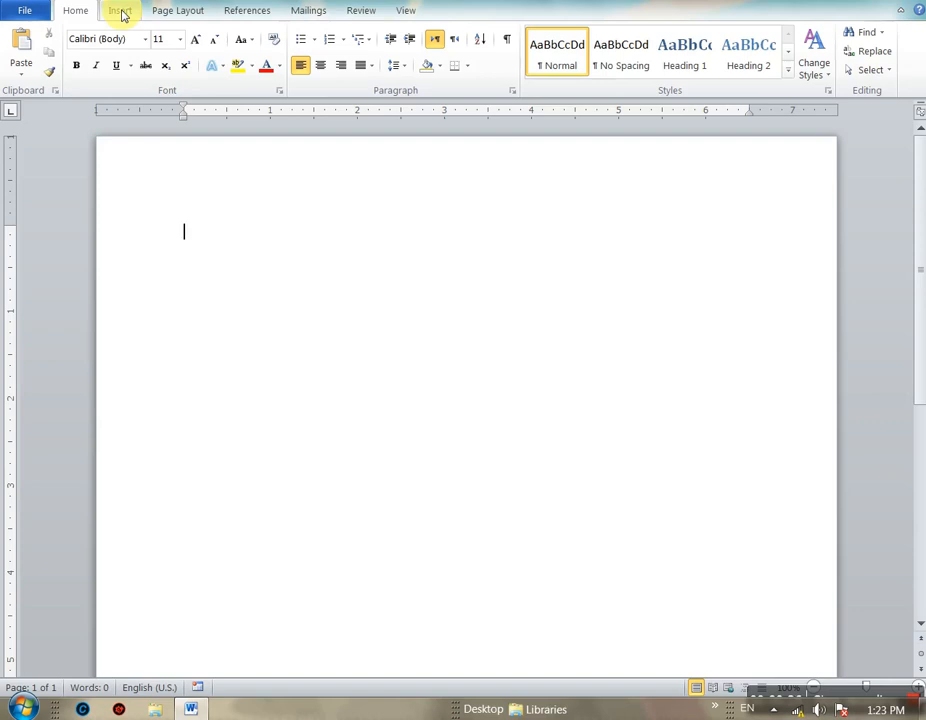
Enter "Umair Office Tips" and "MS Word Complete Tutorials." as two separate lines in the blank document
left_click(120, 11)
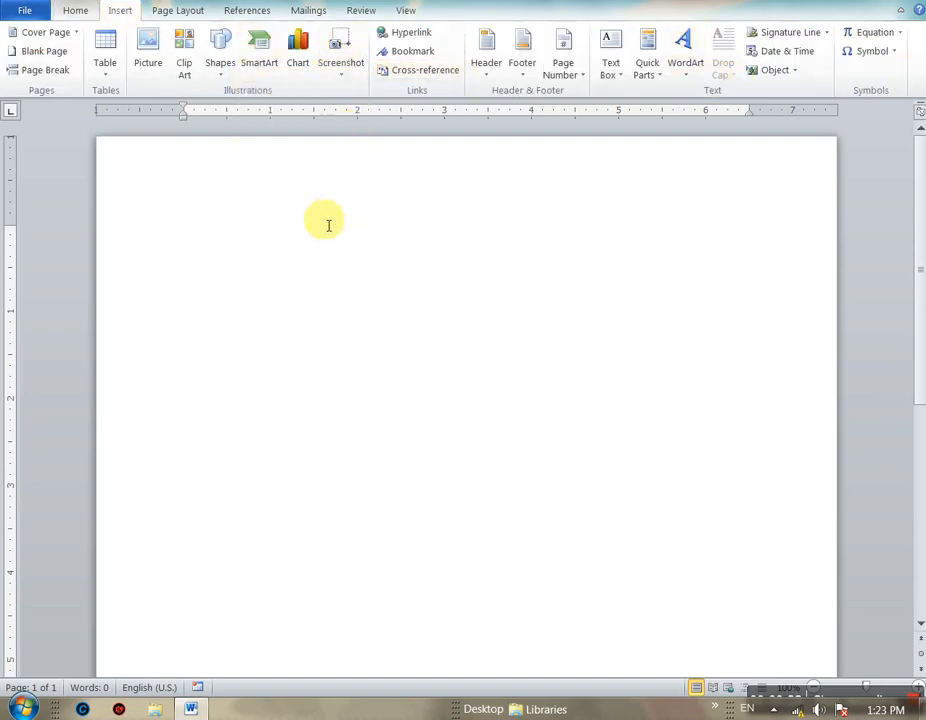
left_click(190, 12)
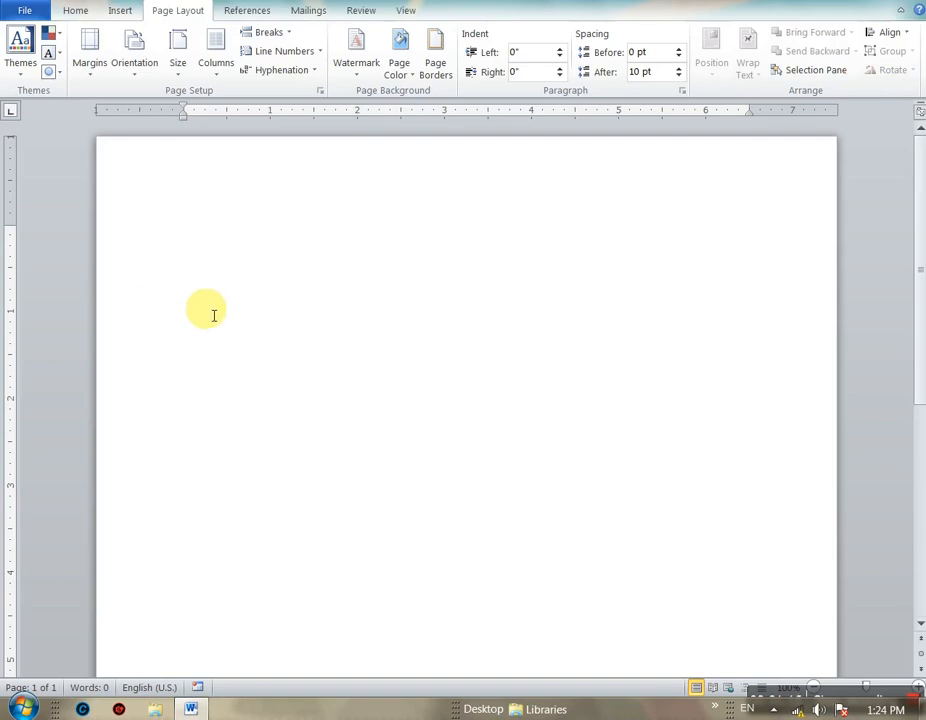
type("U")
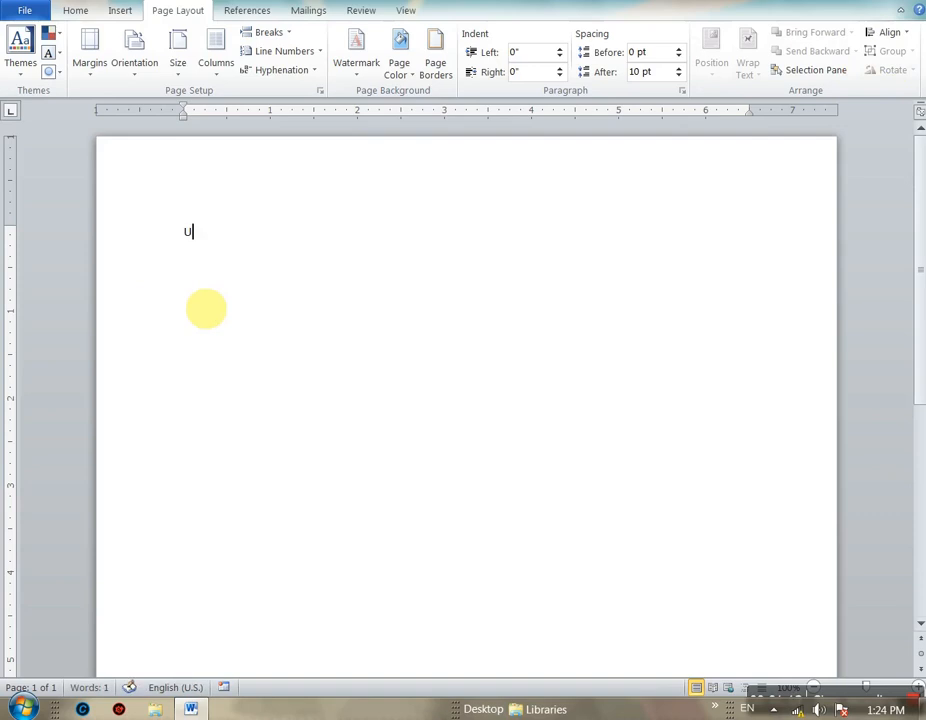
type("mair Office ")
type("Tips")
type("M")
type("S Word ")
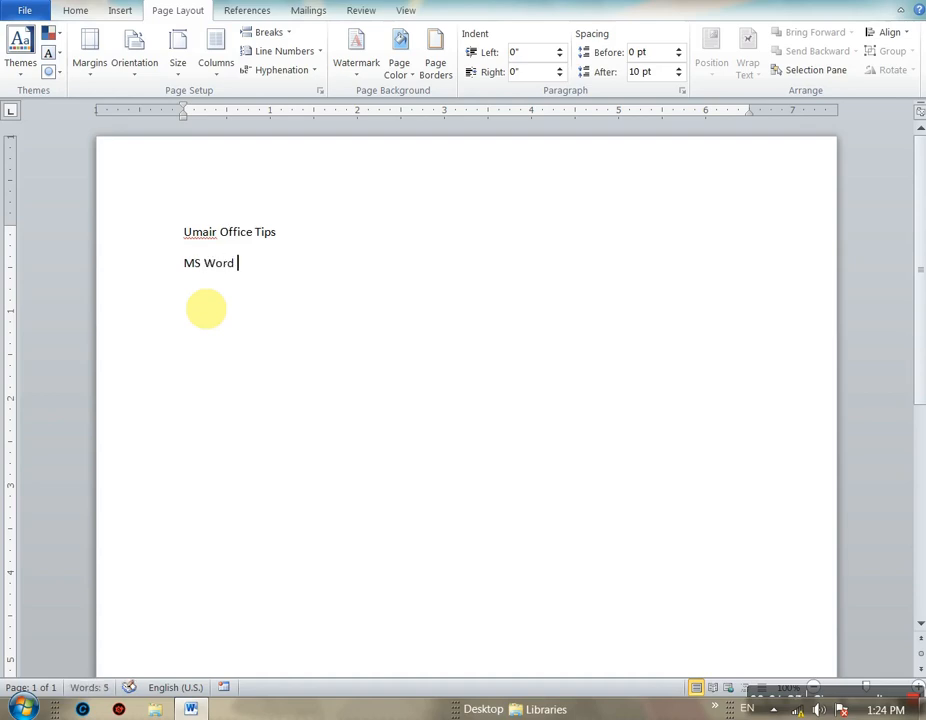
type("Complete Tutorial")
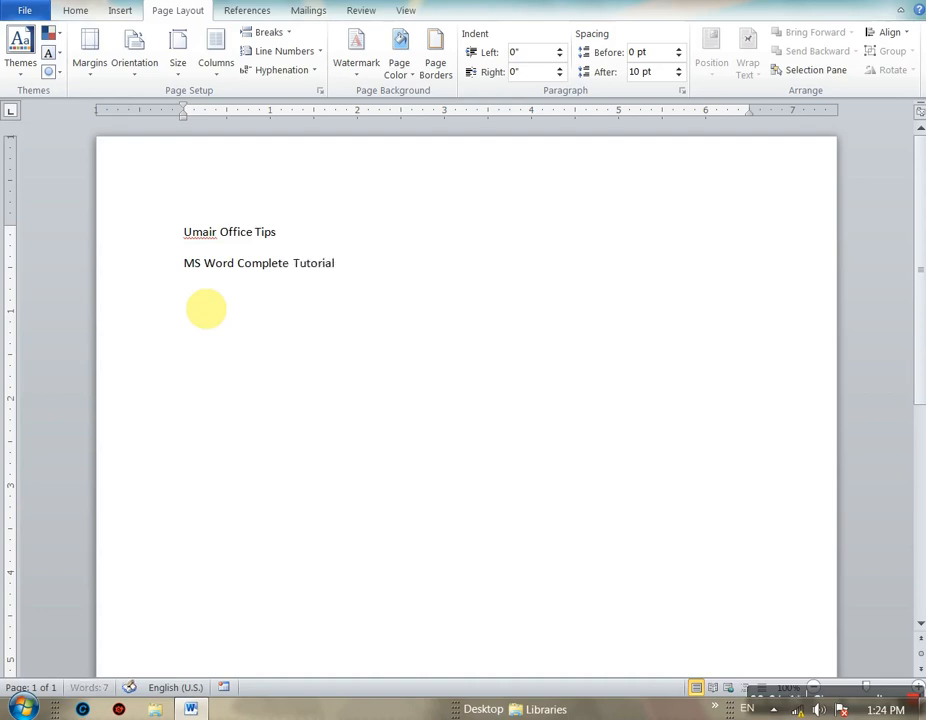
type("s.")
Generate sample body paragraphs on a new line below the two headings with =Rand()
key("Return")
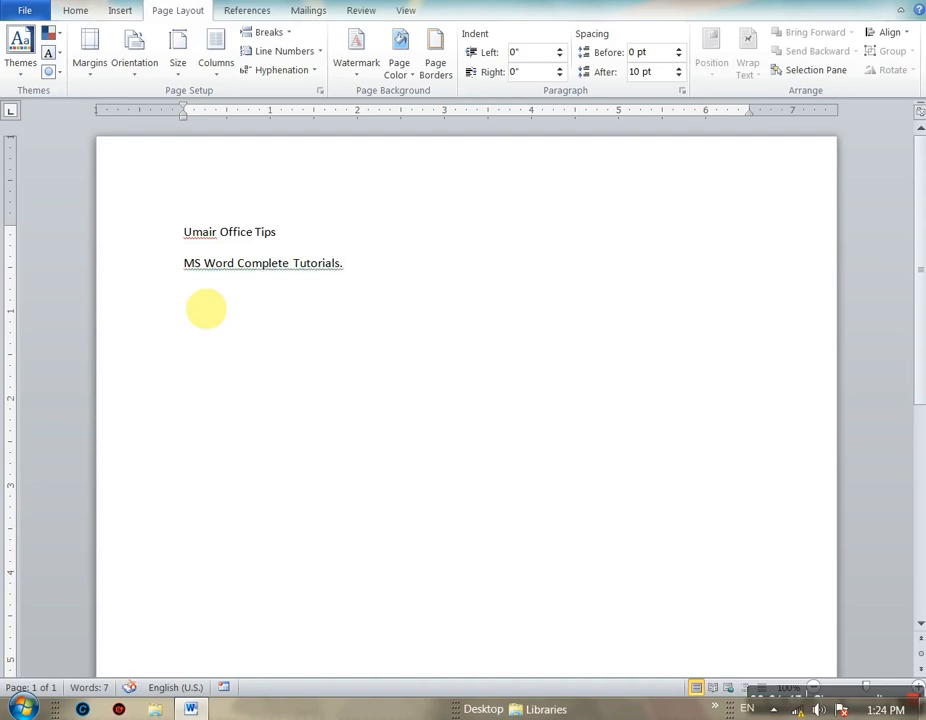
type("=Rand()")
key("Return")
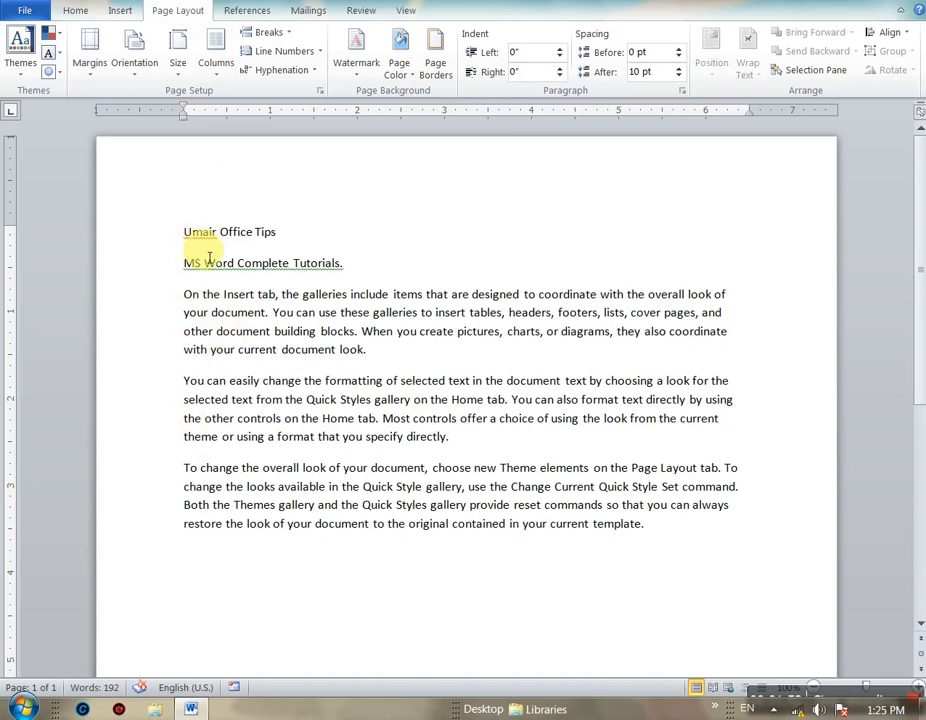
Apply the Title style to the first line of the document
left_click_drag(185, 231, 282, 233)
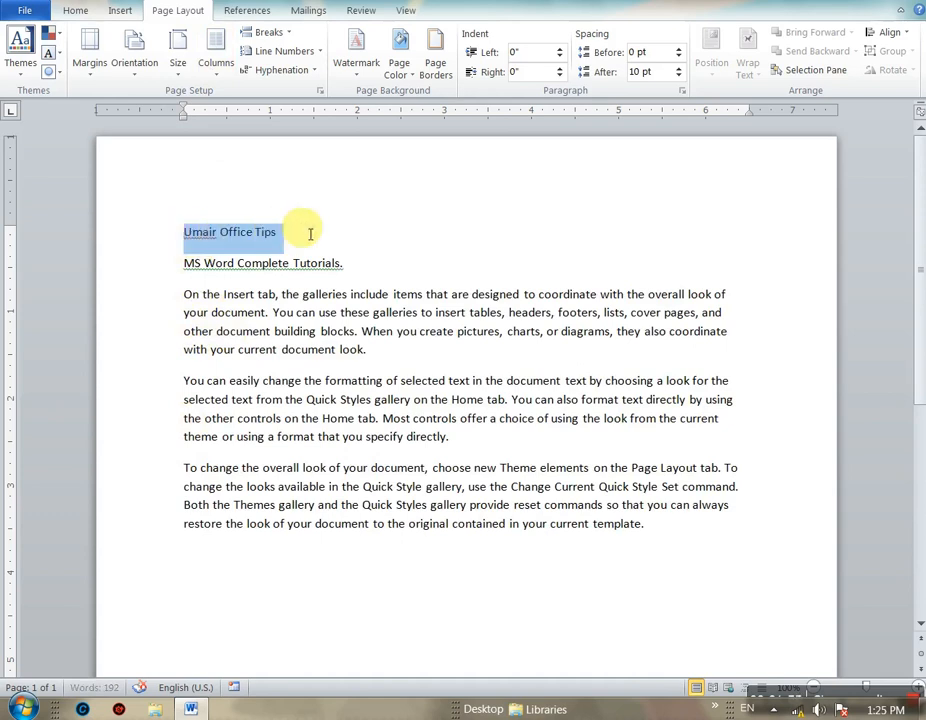
left_click(66, 12)
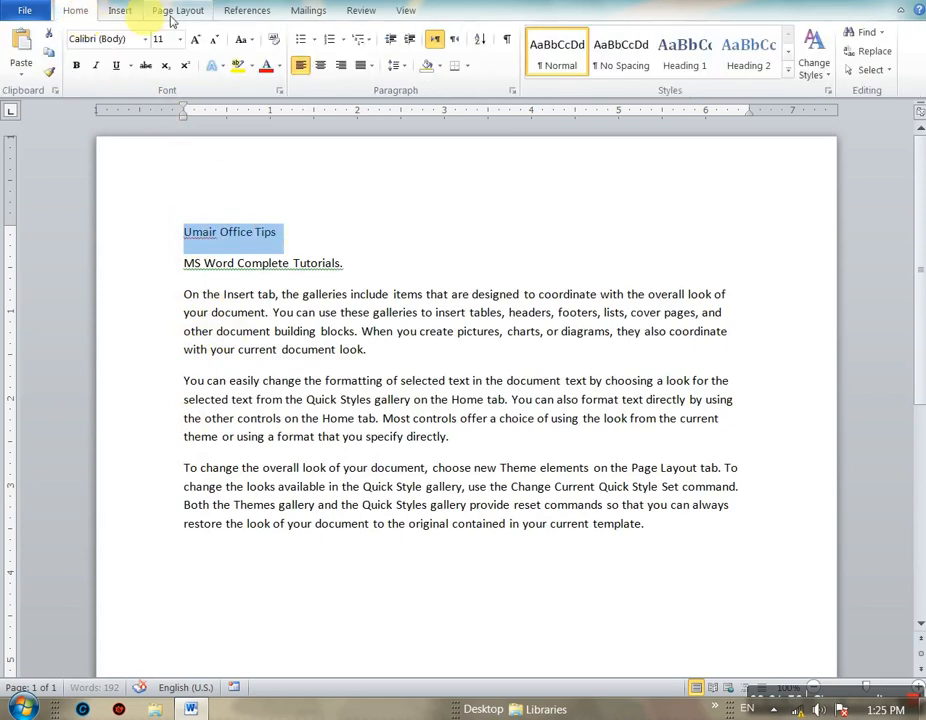
left_click(788, 79)
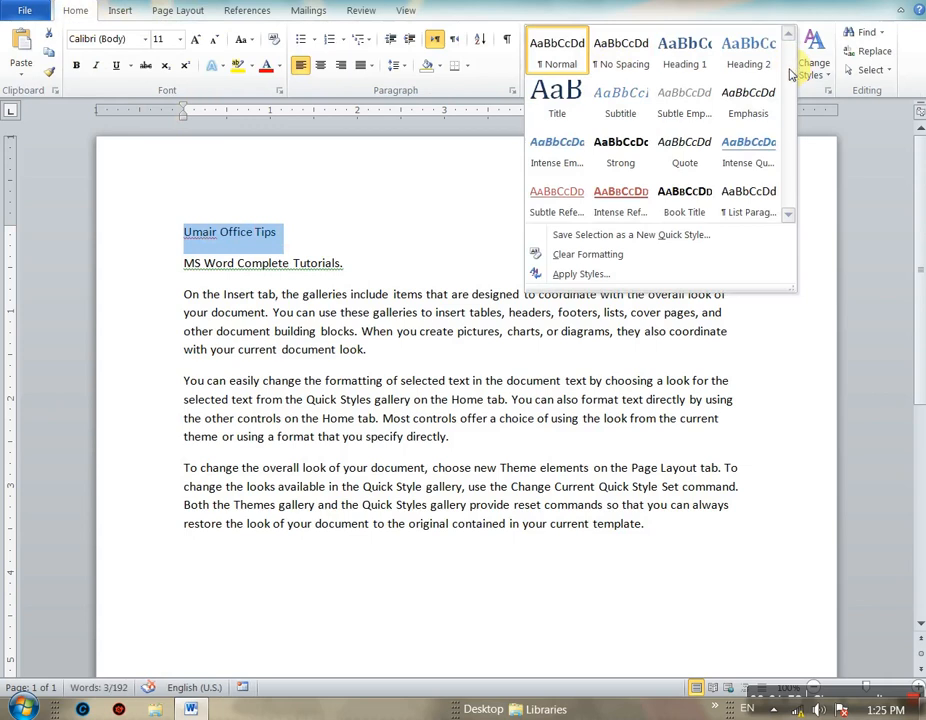
left_click(557, 97)
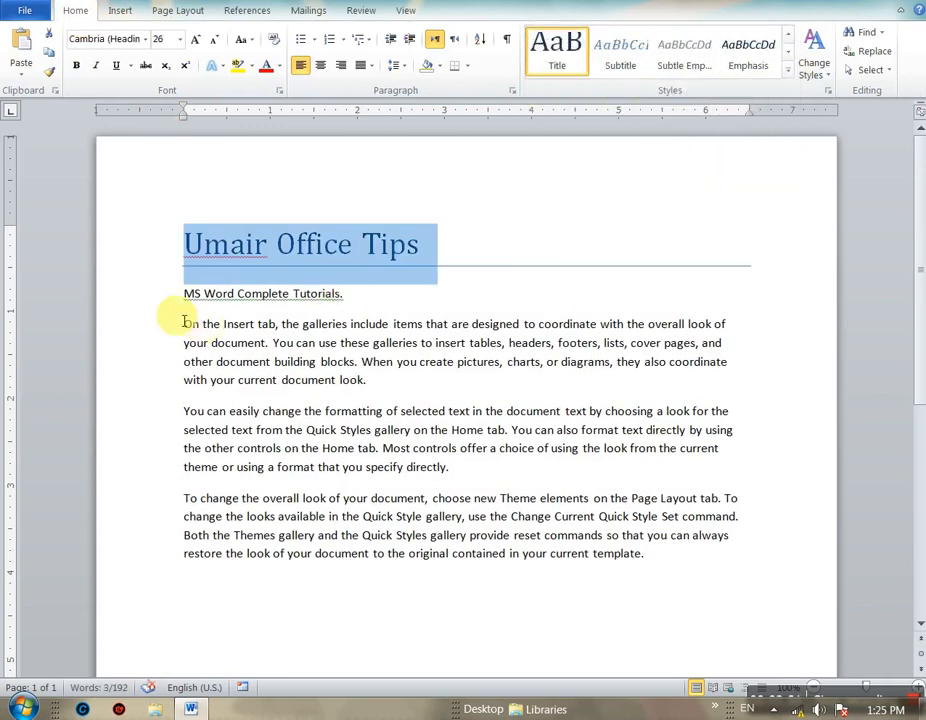
Apply the Heading 1 style to the line "MS Word Complete Tutorials."
left_click_drag(188, 296, 350, 322)
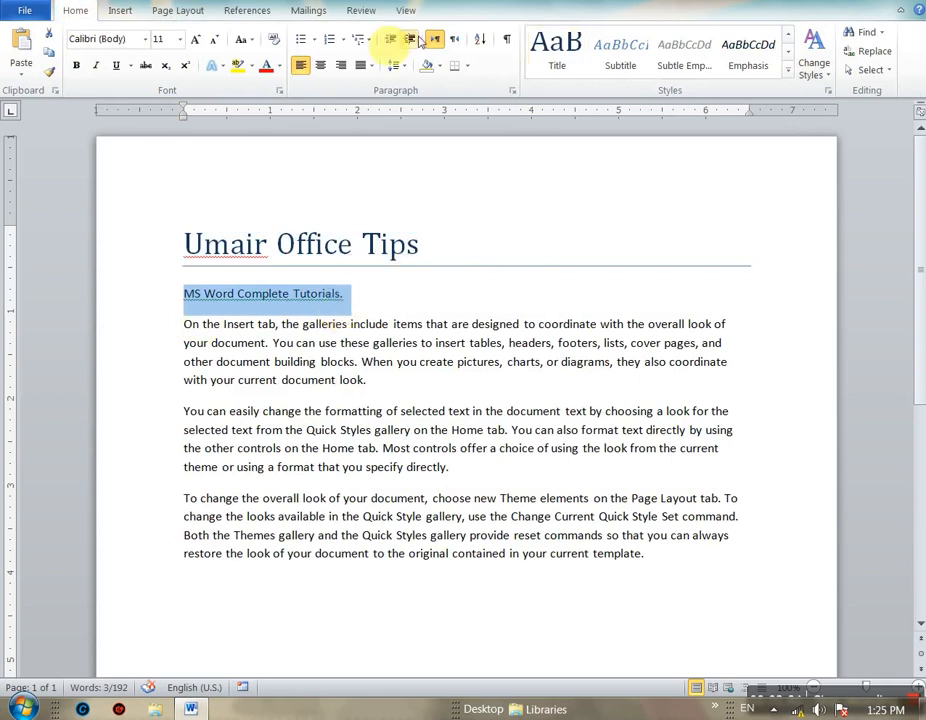
left_click(789, 76)
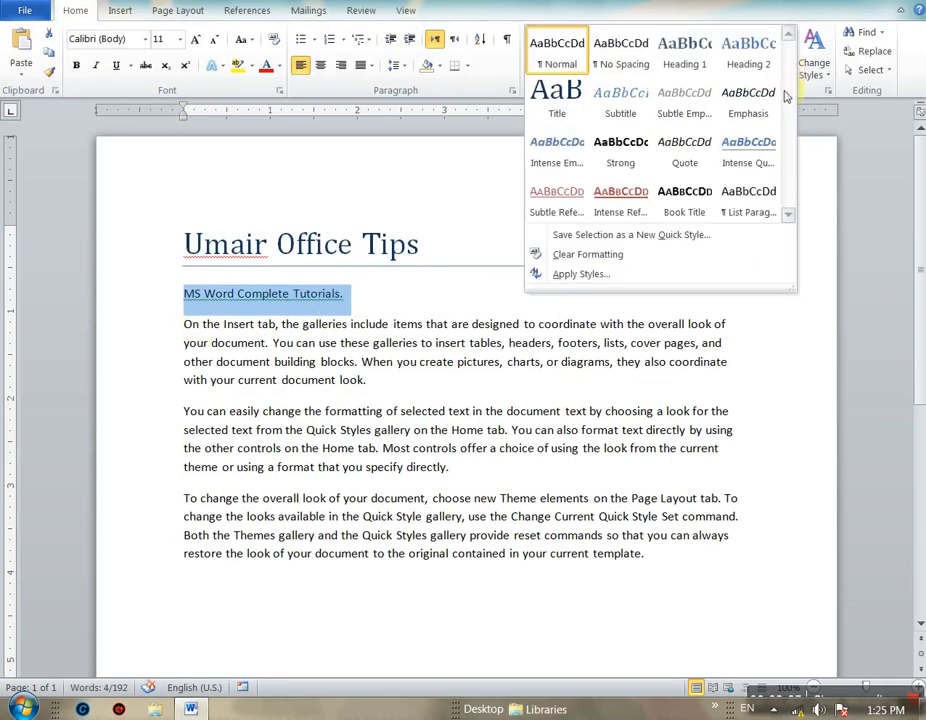
left_click(686, 65)
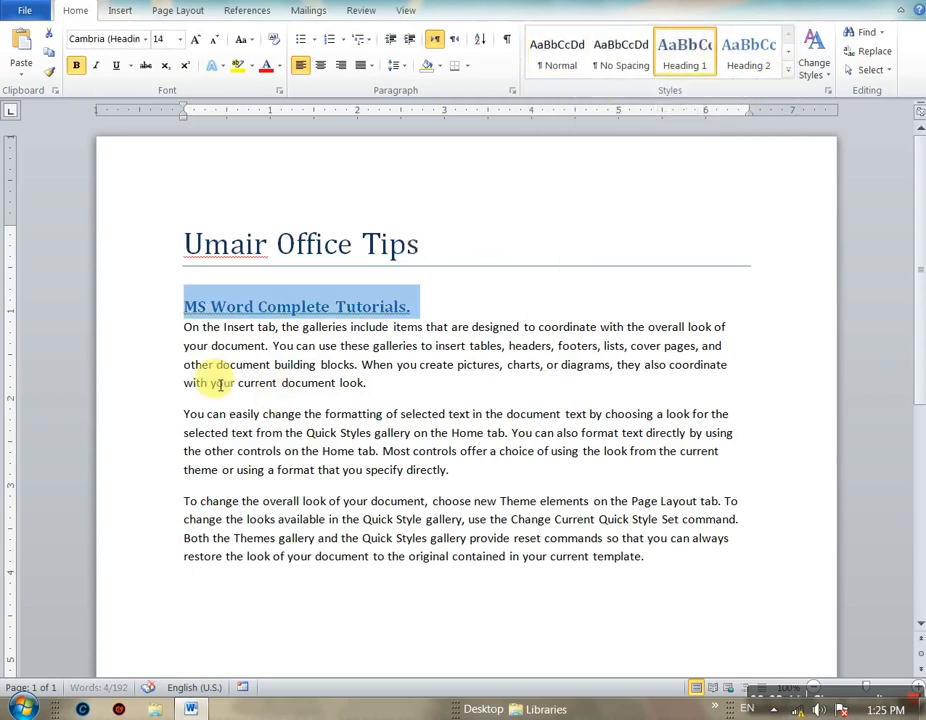
Apply the Quote style to the three body paragraphs and enlarge their text to 14 pt
left_click(186, 329)
left_click_drag(194, 338, 650, 558)
left_click(789, 73)
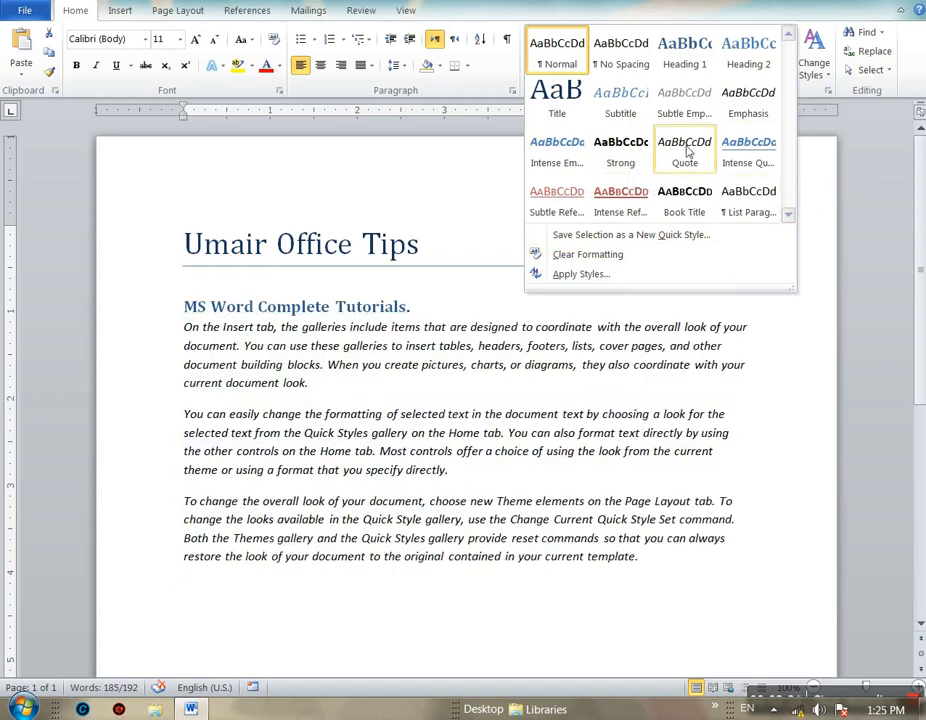
left_click(687, 152)
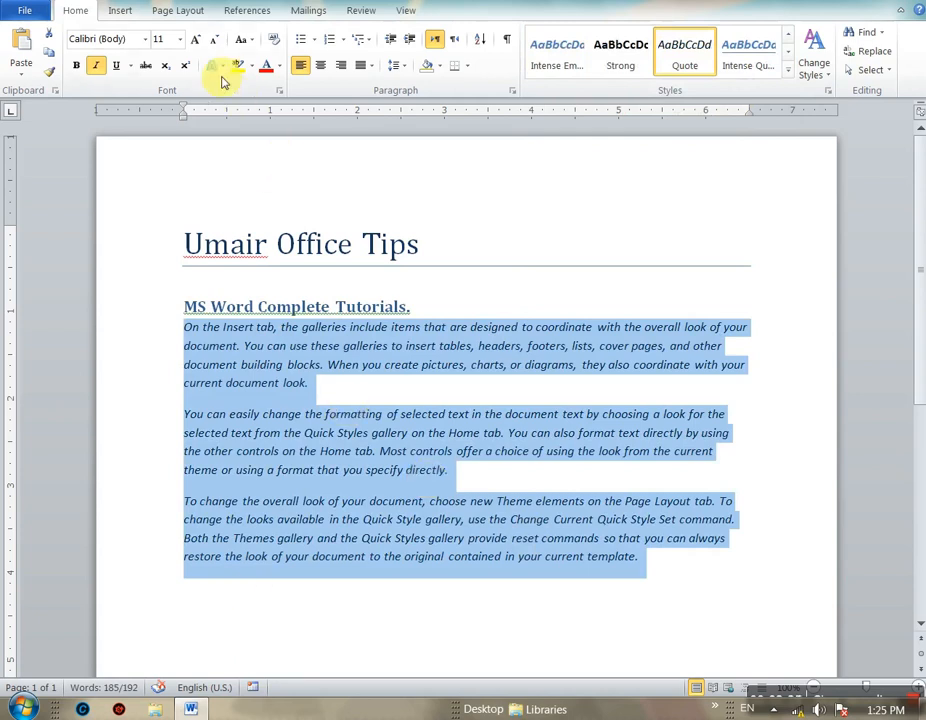
key("ctrl+shift+period")
key("ctrl+shift+period")
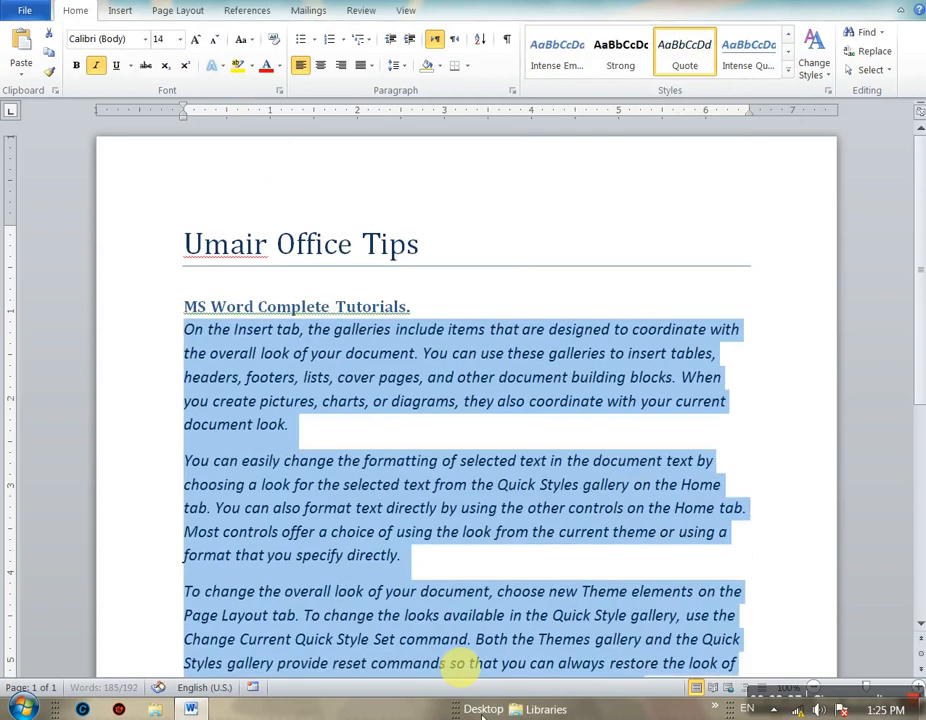
left_click(345, 443)
Preview the built-in document themes and apply the Elemental theme to the document
scroll(320, 385, "down", 1)
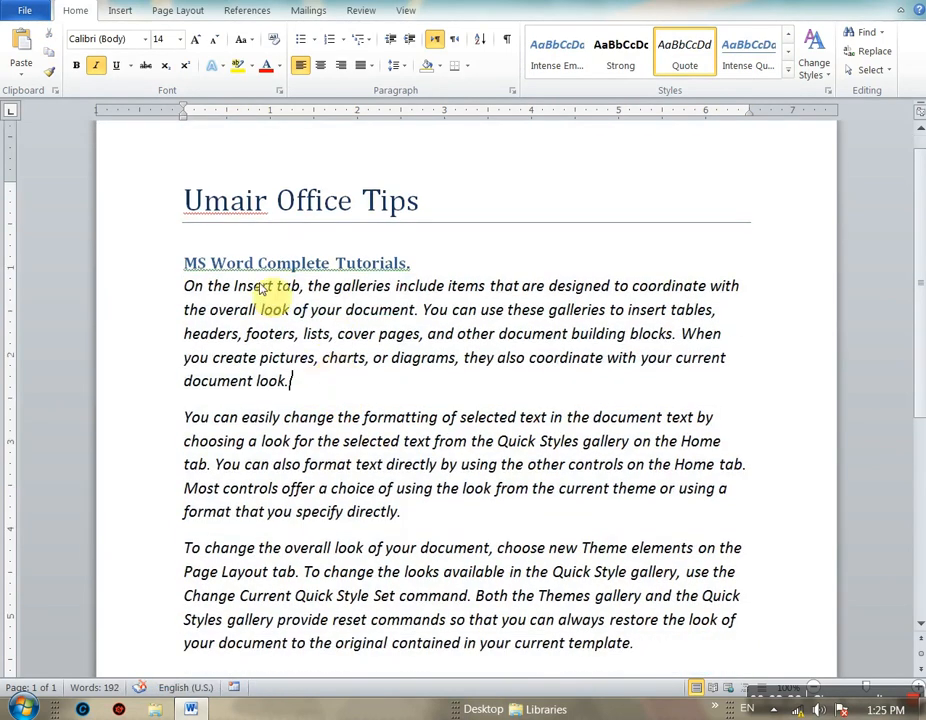
left_click(166, 11)
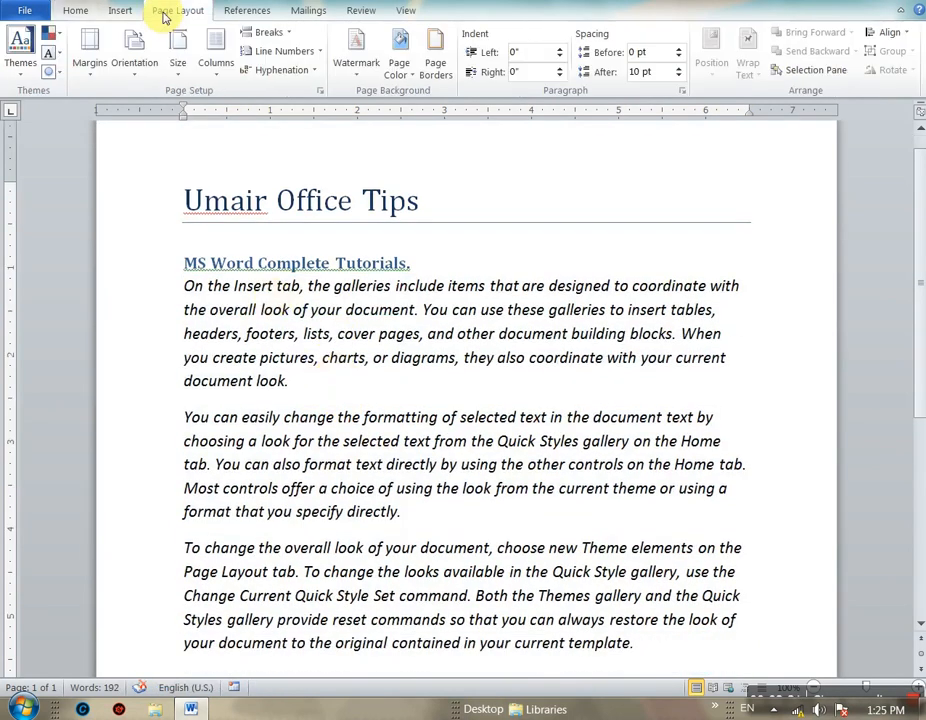
left_click(20, 62)
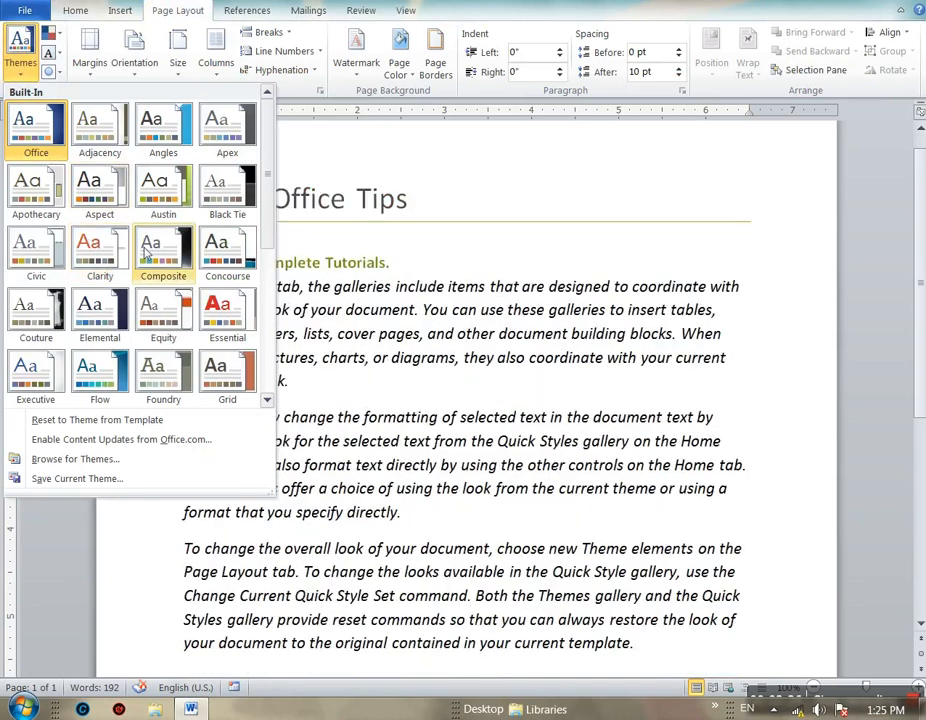
left_click(482, 325)
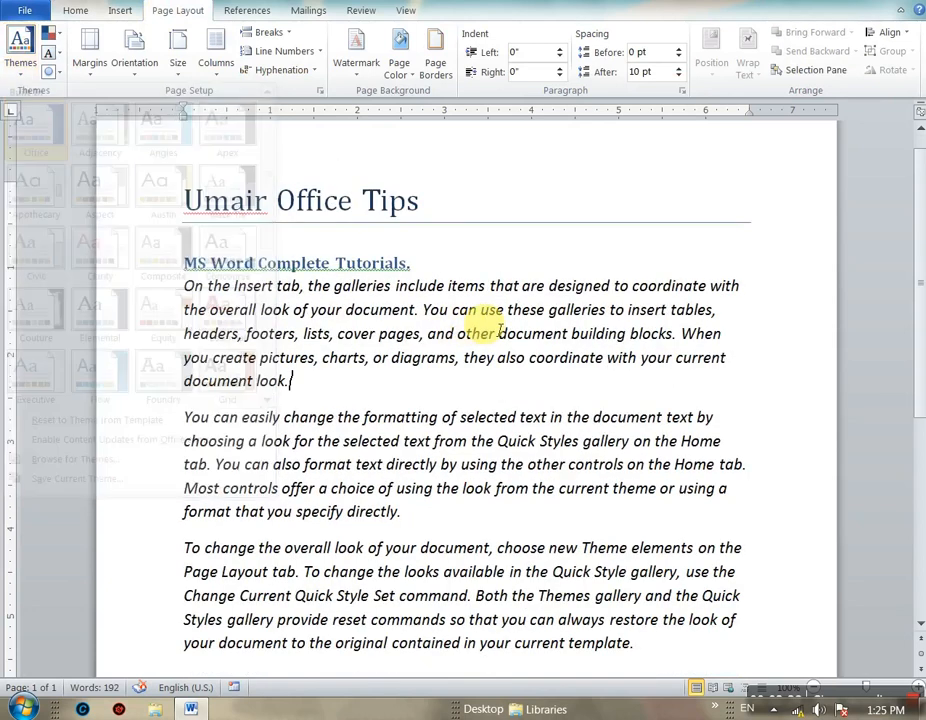
scroll(500, 331, "down", 3)
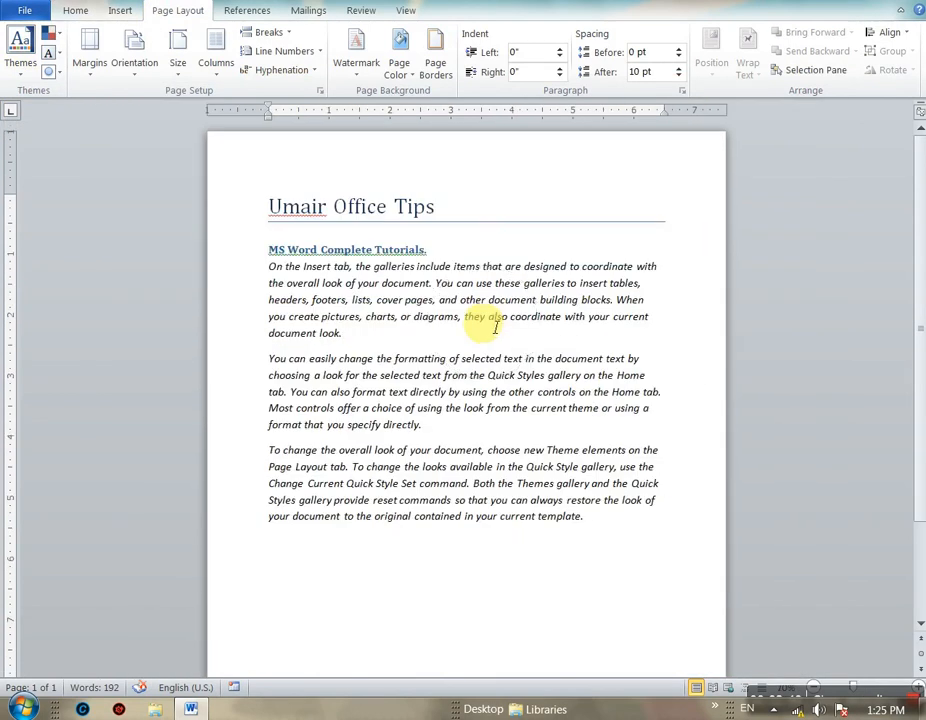
left_click(21, 55)
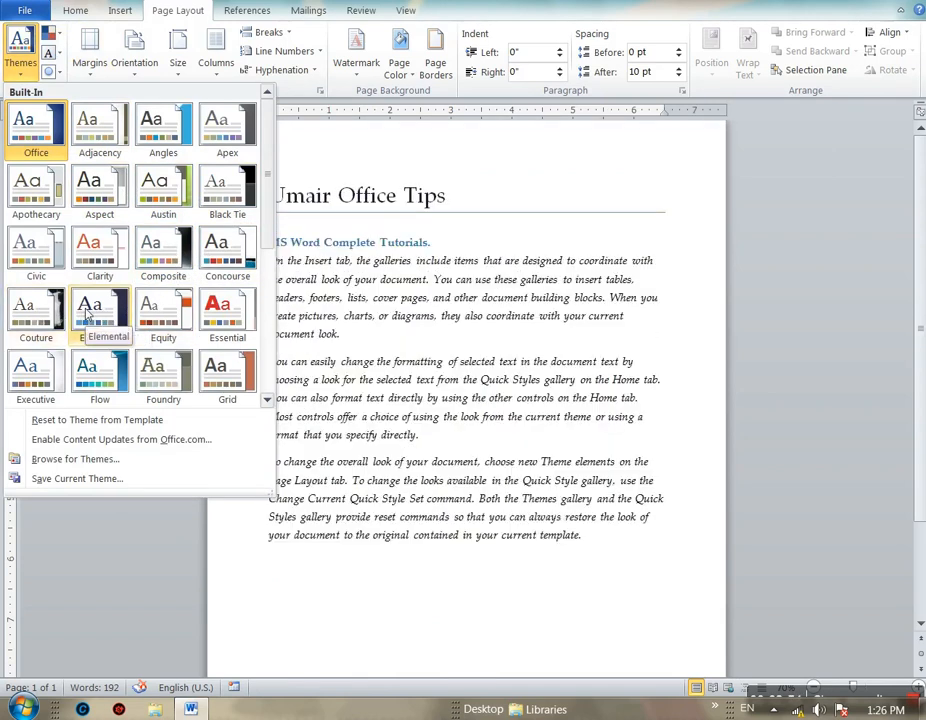
left_click(88, 312)
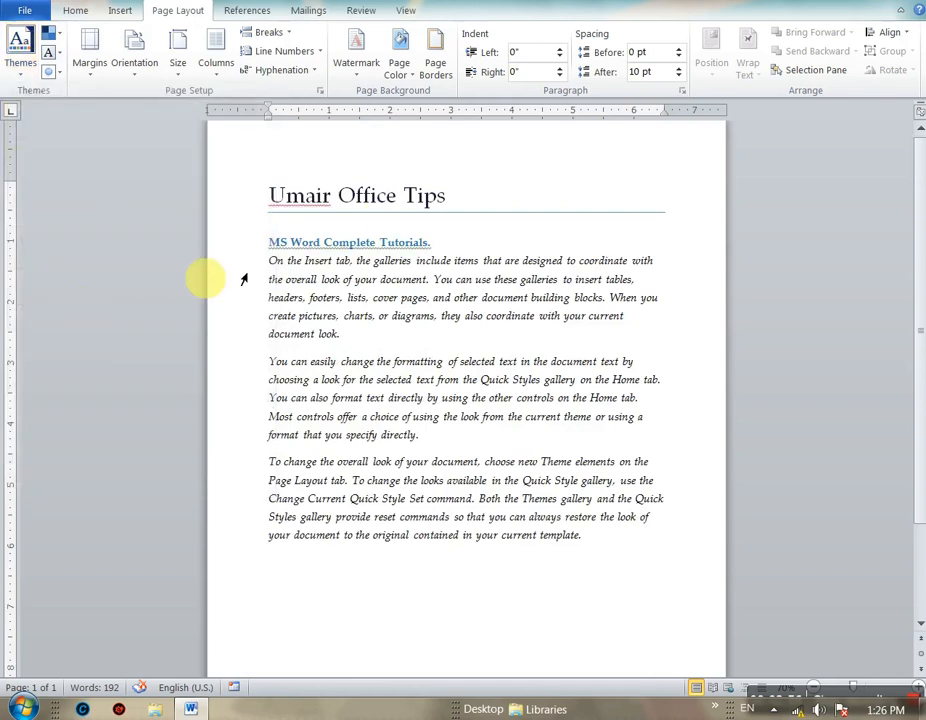
Change the document's theme colors to the built-in Urban set
left_click(55, 35)
scroll(88, 276, "down", 6)
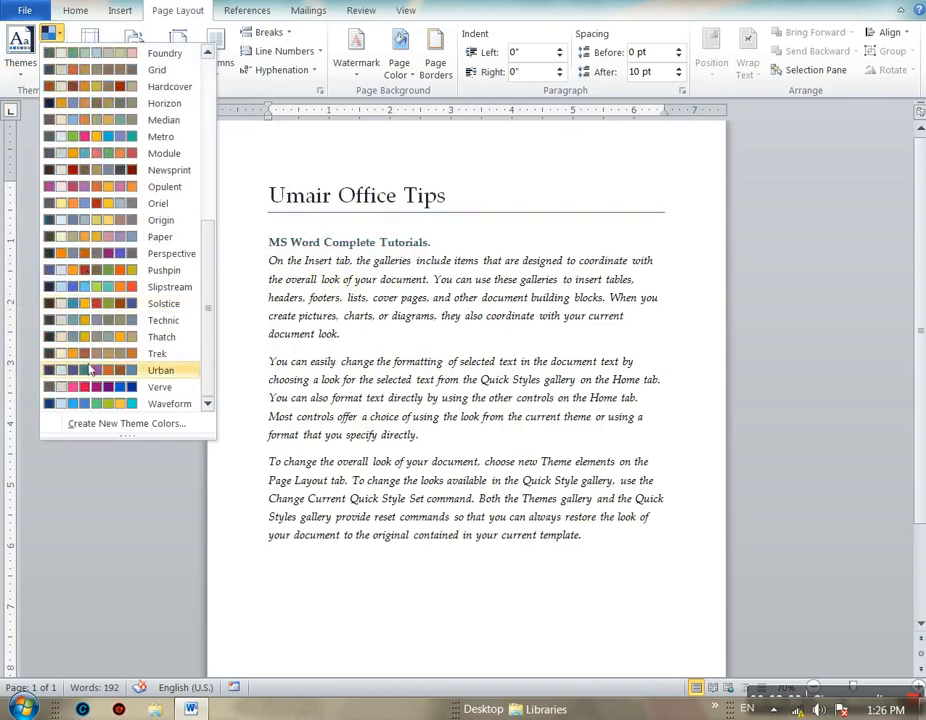
left_click(88, 366)
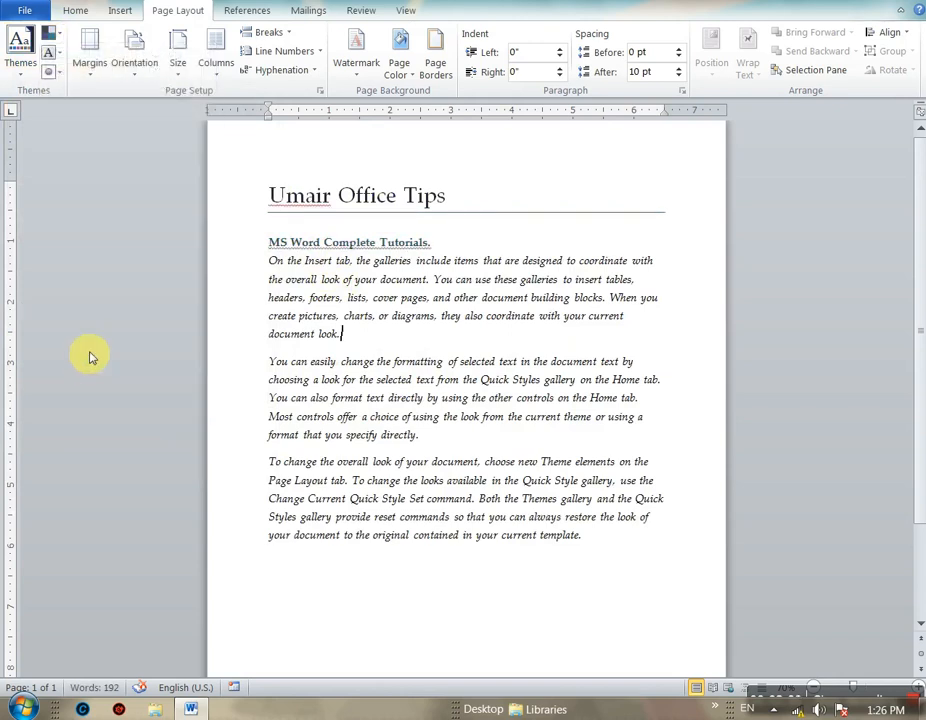
Change the document's theme colors to the built-in Foundry set
left_click(55, 33)
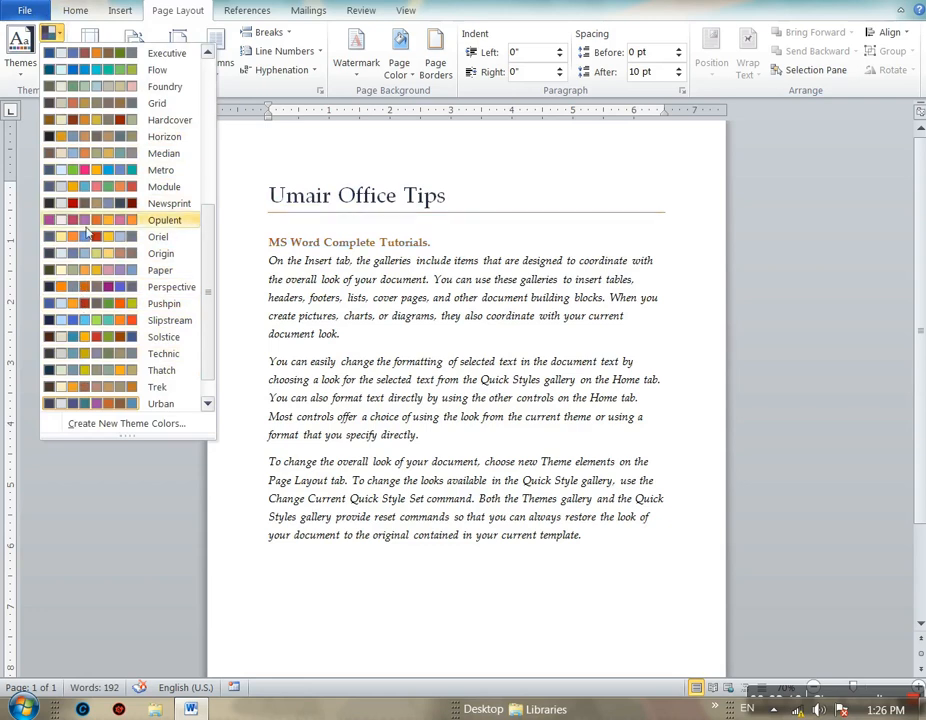
left_click(90, 95)
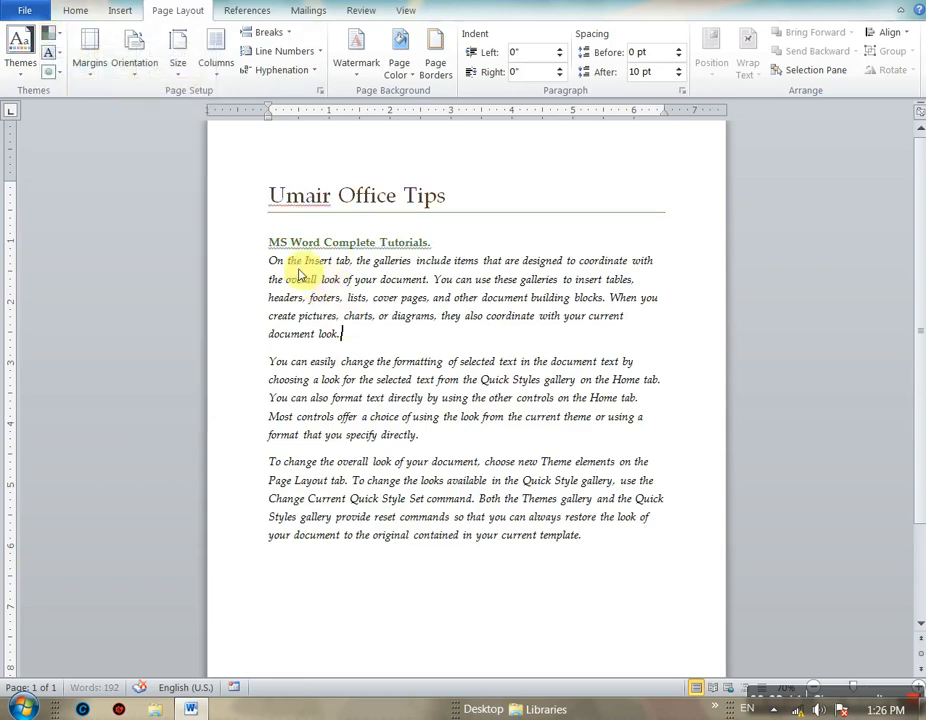
left_click_drag(286, 216, 316, 265)
key("ctrl+z")
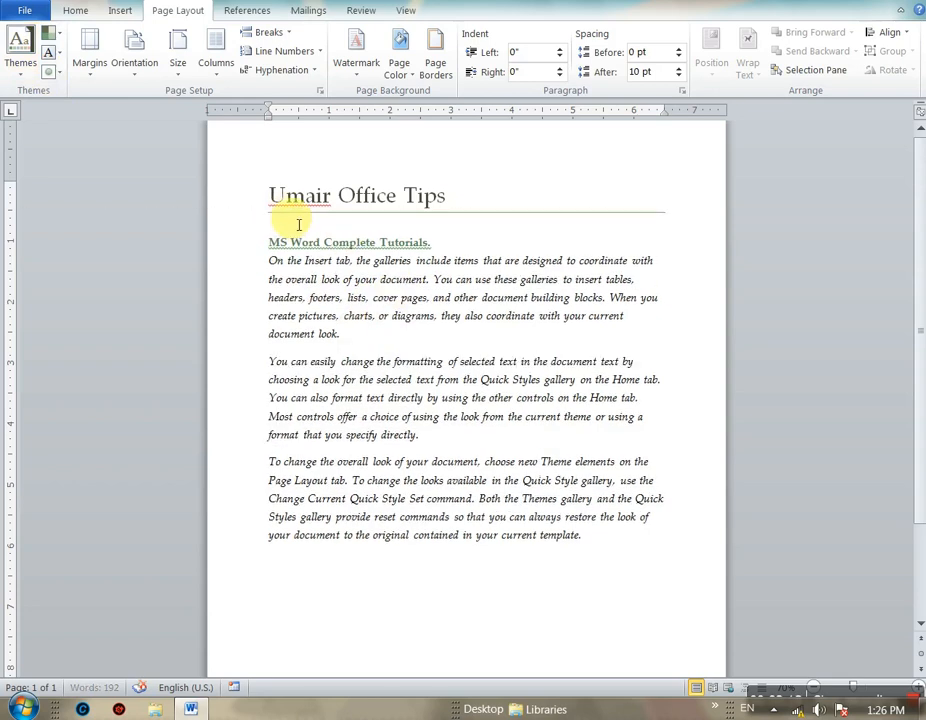
Select the whole document and set its theme colors to the built-in Composite set
key("ctrl+a")
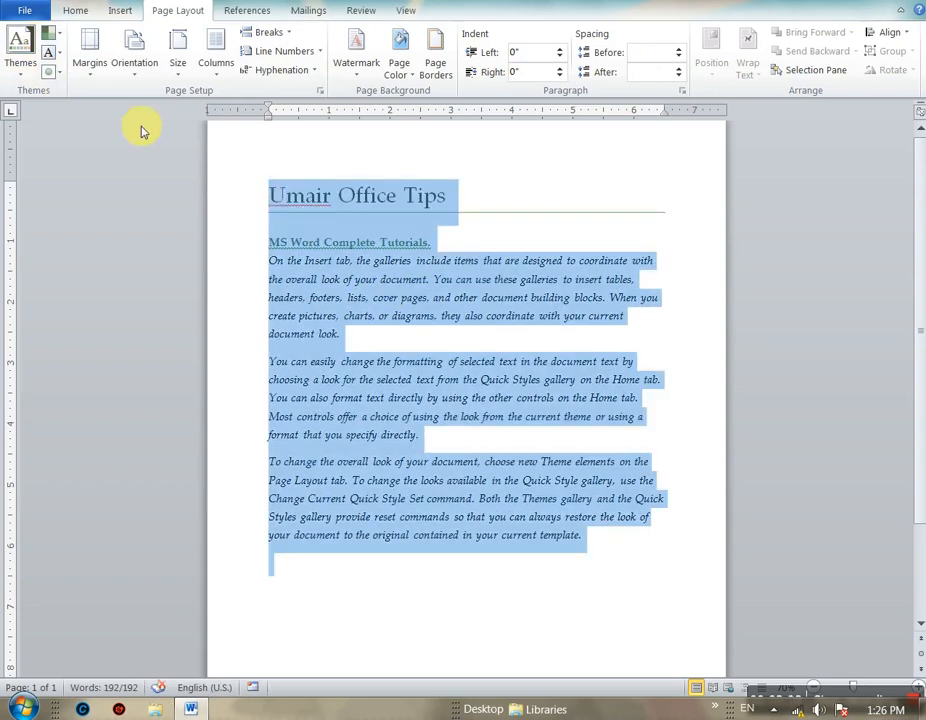
left_click(60, 34)
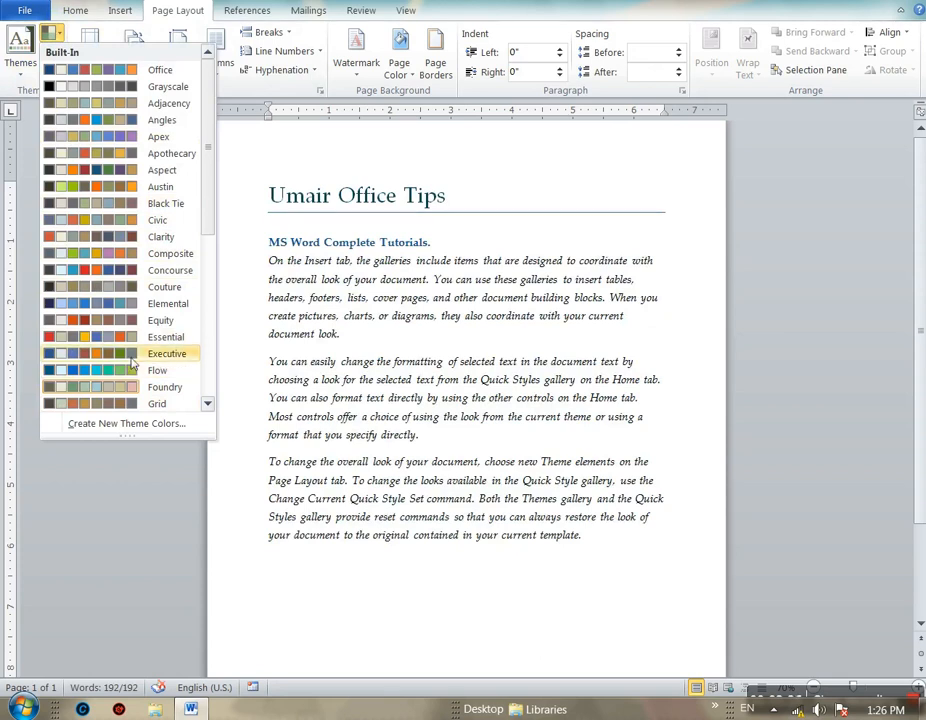
key("ctrl+a")
left_click(108, 255)
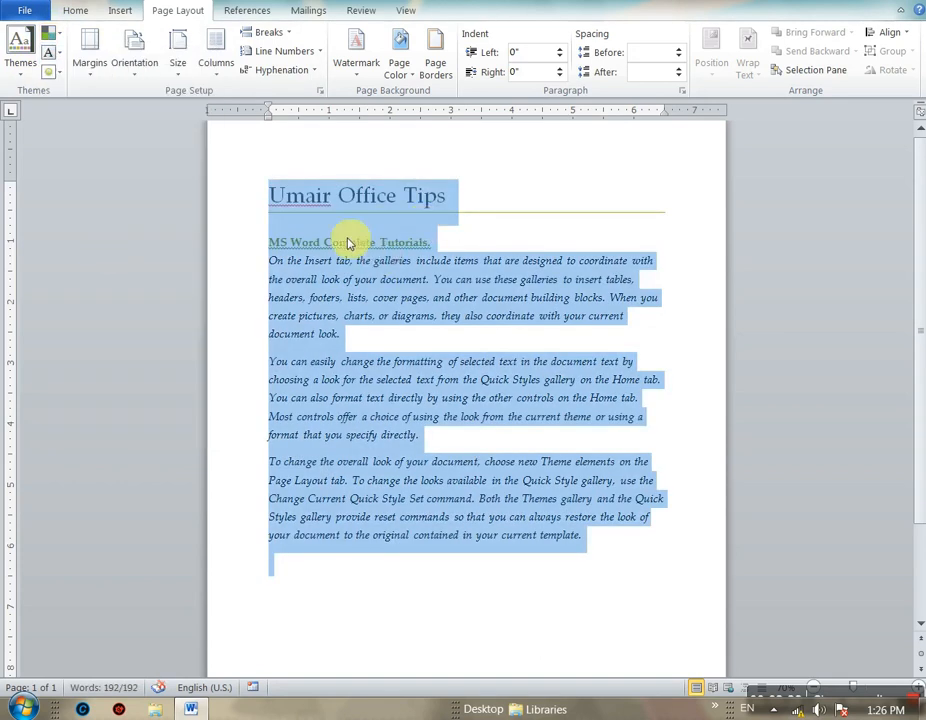
left_click(404, 196)
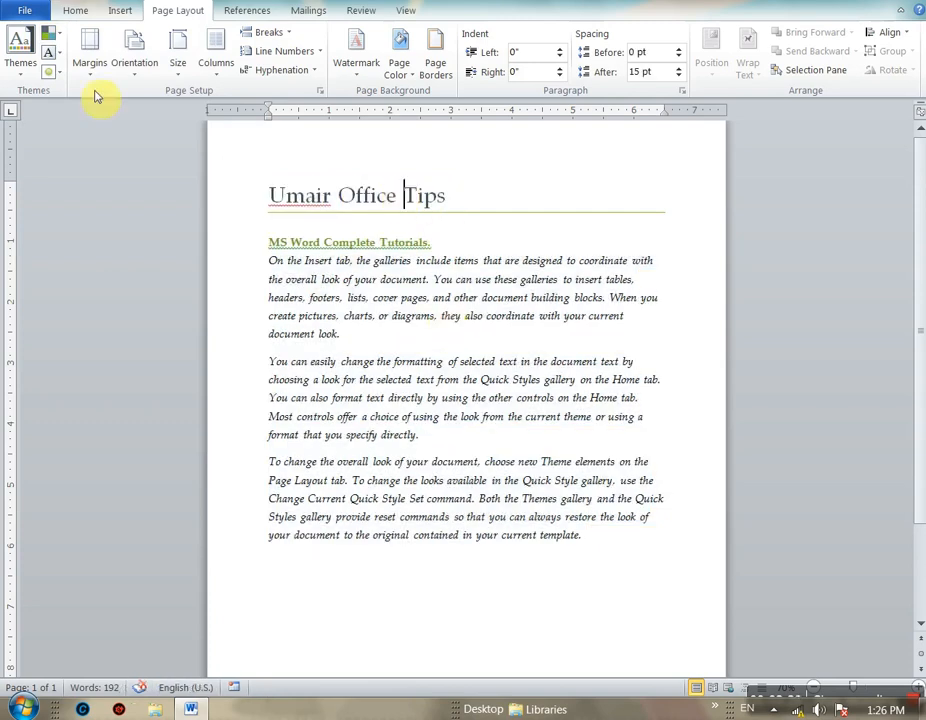
Change the document's theme fonts to the built-in Newsprint set
left_click(52, 52)
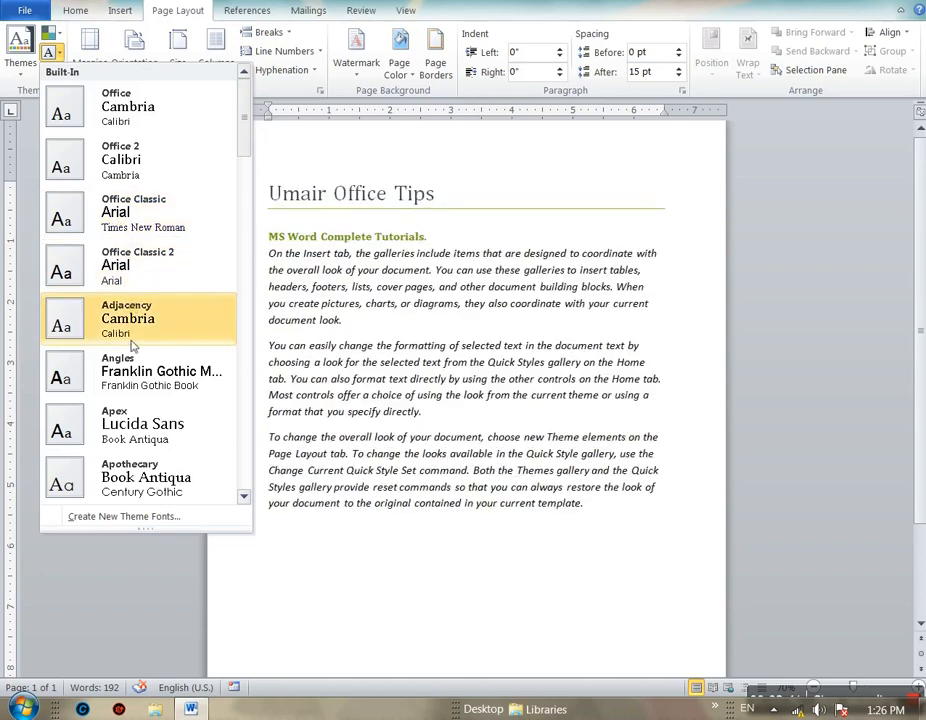
scroll(137, 442, "down", 3)
scroll(137, 442, "down", 2)
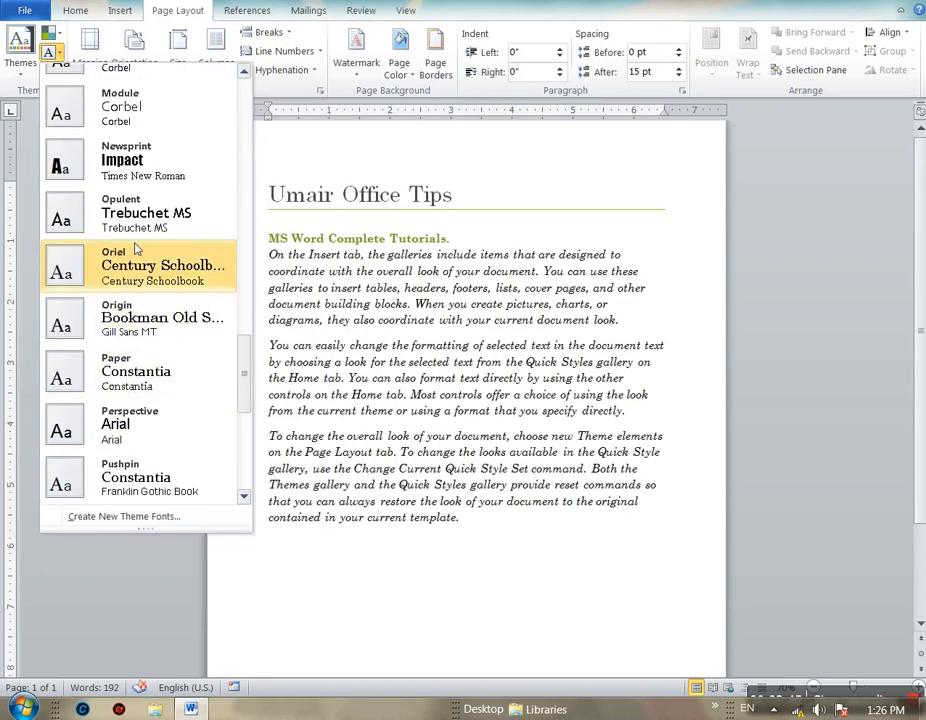
left_click(136, 176)
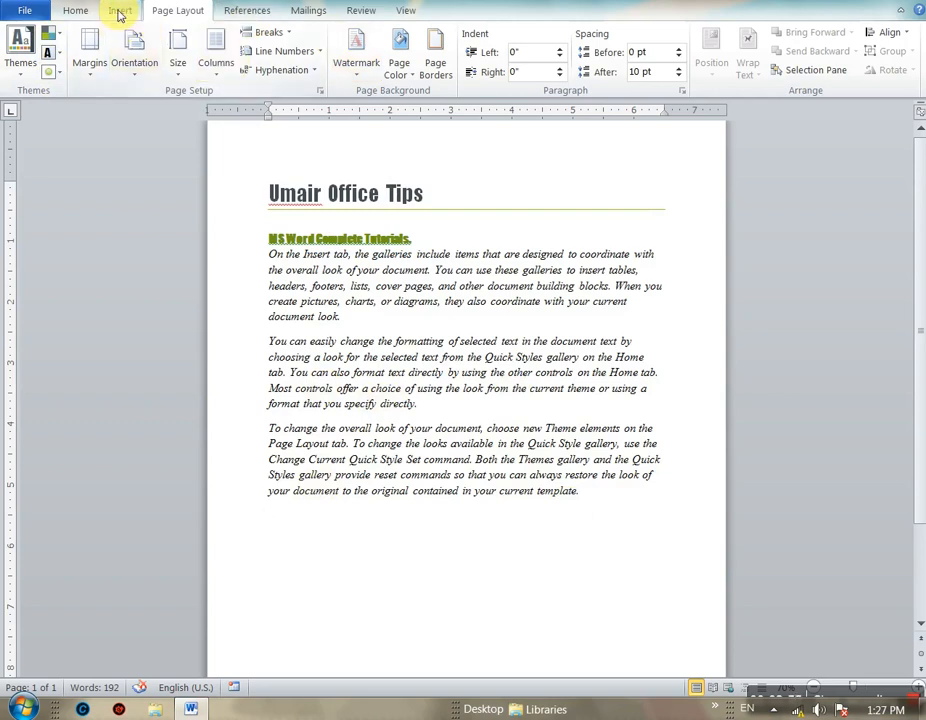
Draw an ellipse about 4.64" wide and 1.49" high below the last paragraph
left_click(119, 10)
left_click(222, 52)
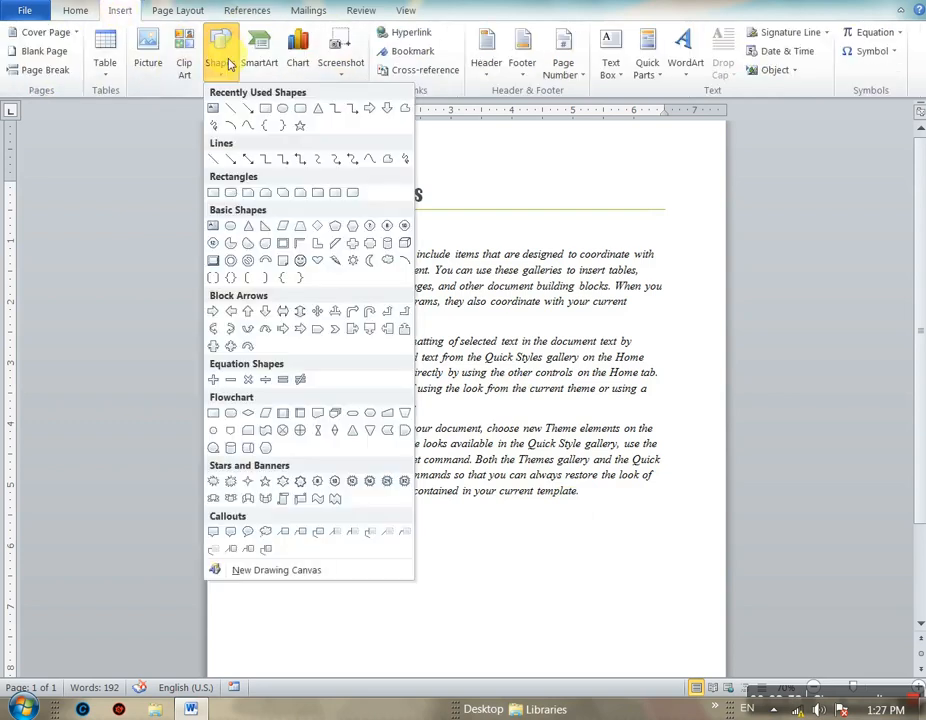
left_click(289, 112)
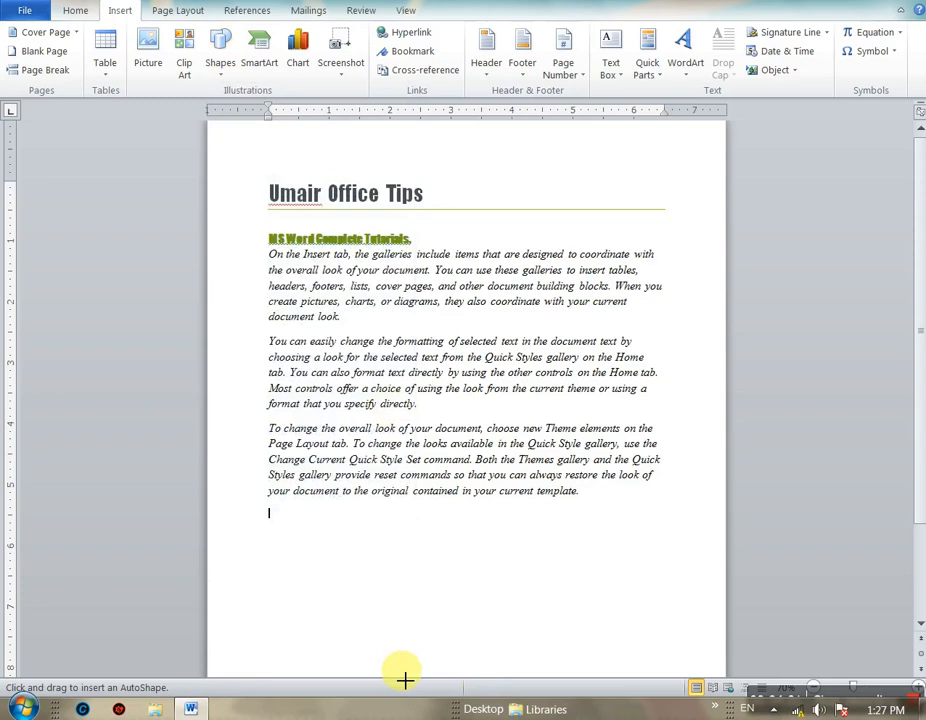
mouse_move(328, 533)
left_mouse_down()
mouse_move(424, 589)
mouse_move(620, 633)
mouse_move(611, 624)
left_mouse_up()
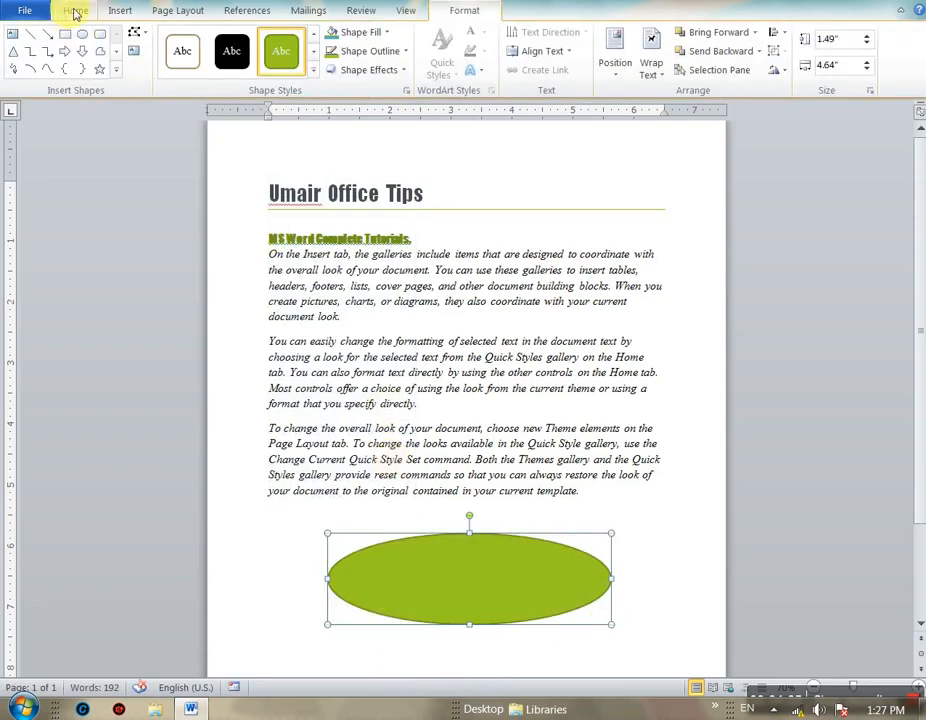
Try the Concourse theme effects on the document with the ellipse, and switch the effects to the built-in Composite set
left_click(188, 9)
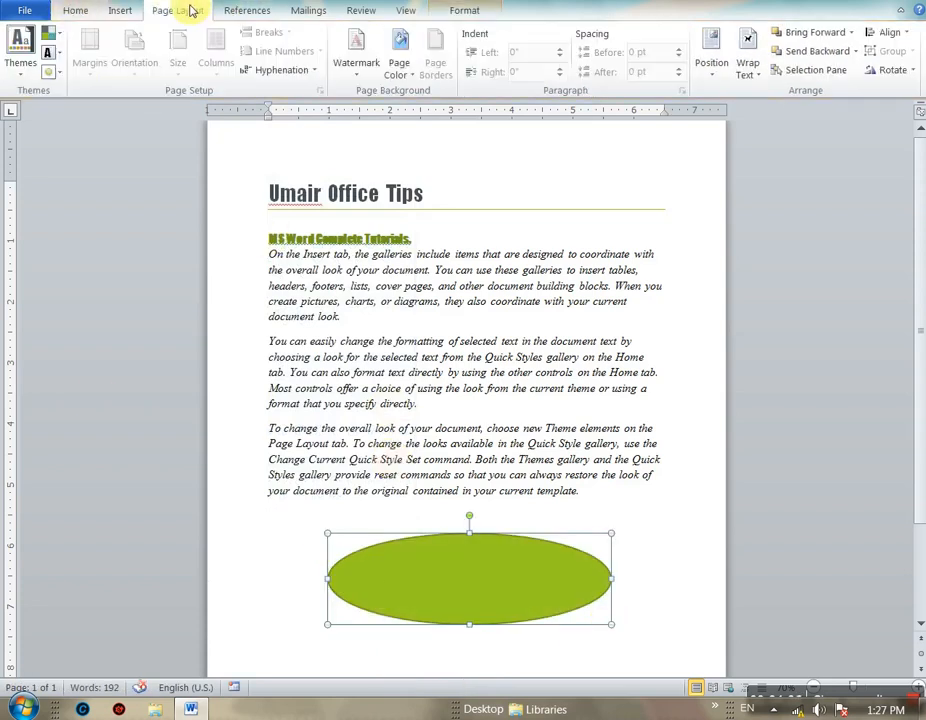
left_click(52, 71)
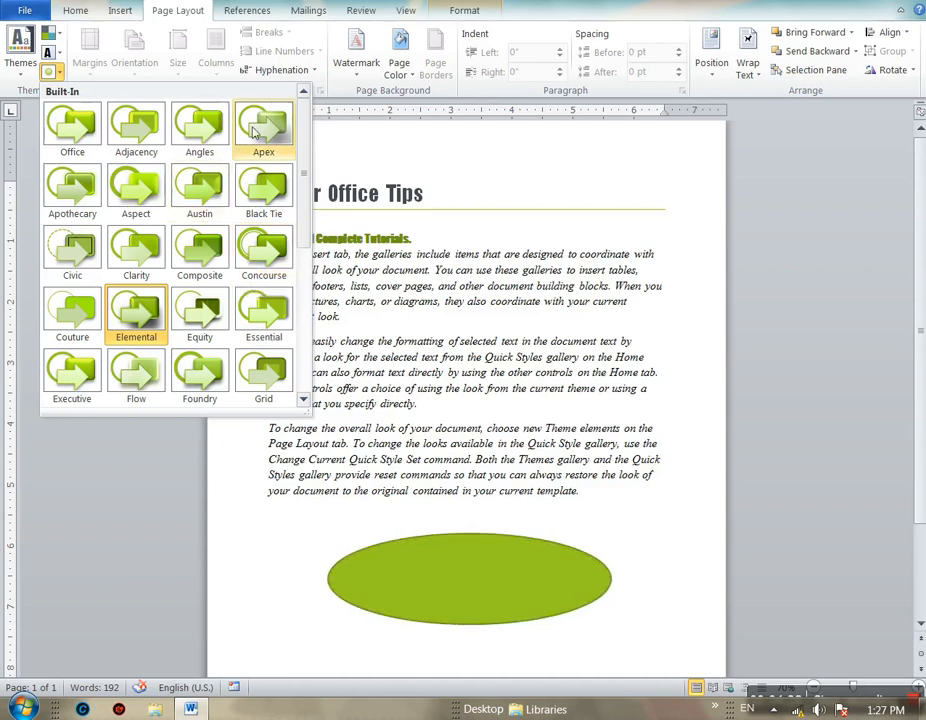
left_click(260, 242)
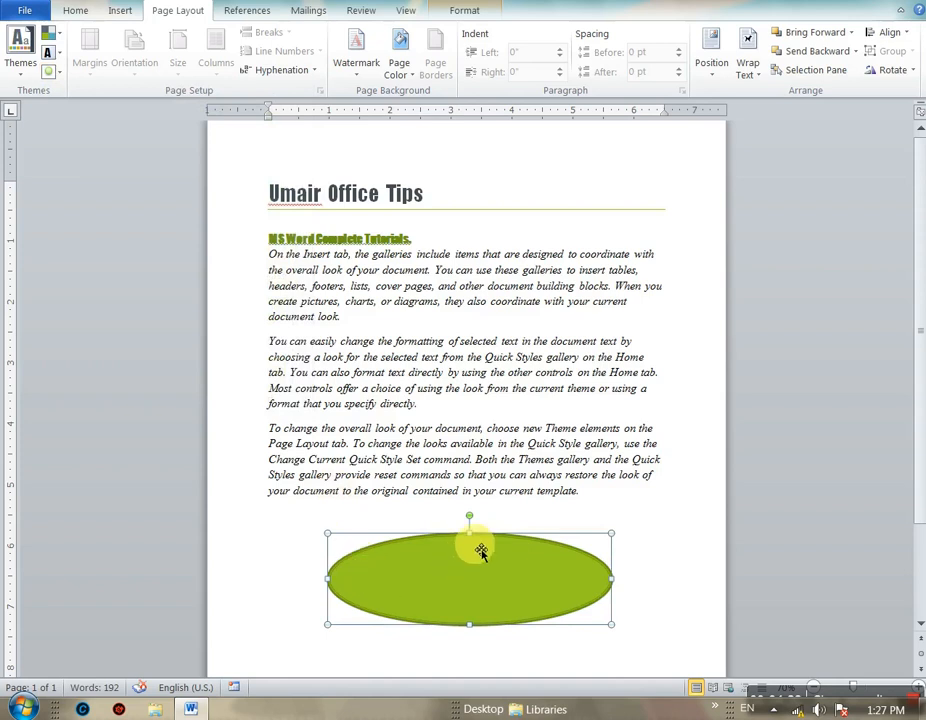
scroll(484, 583, "up", 2)
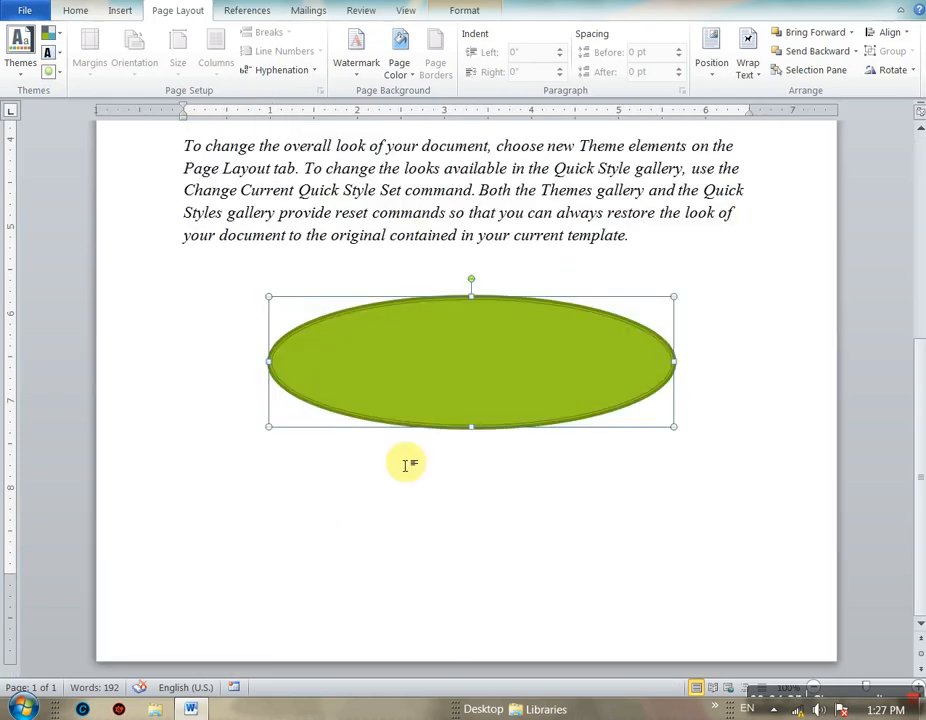
left_click(48, 71)
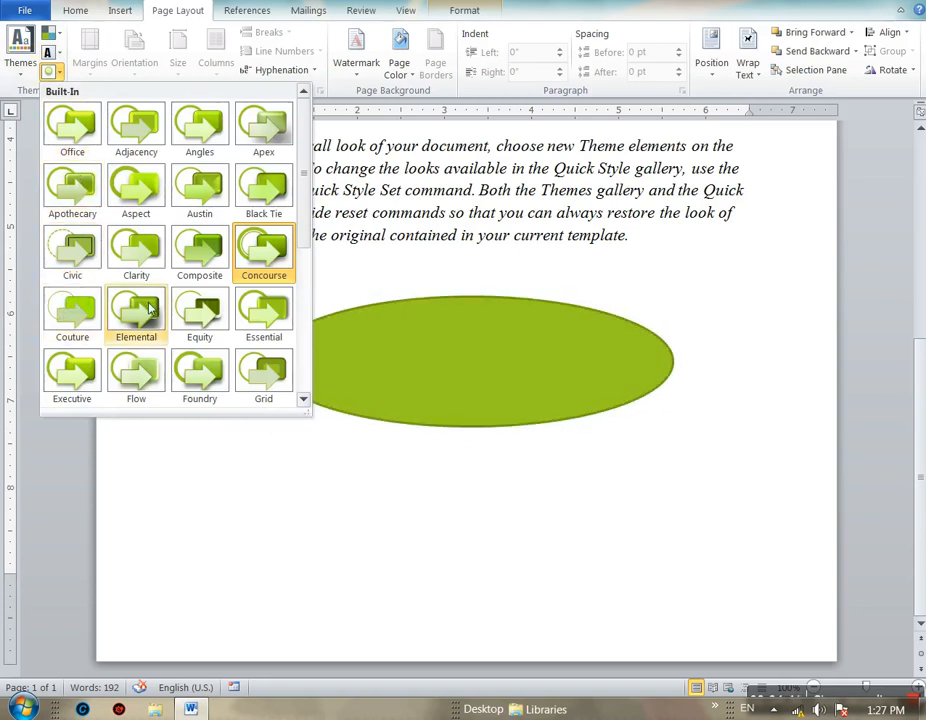
left_click(189, 257)
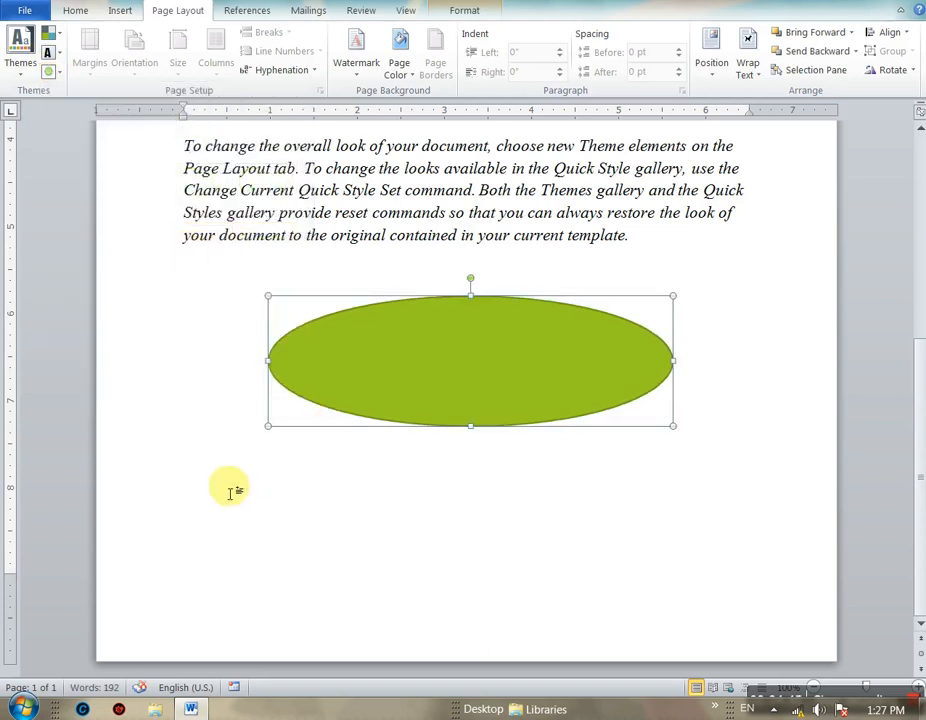
Delete all the text and the green ellipse to leave the page empty
scroll(195, 380, "up", 6)
left_click(338, 326)
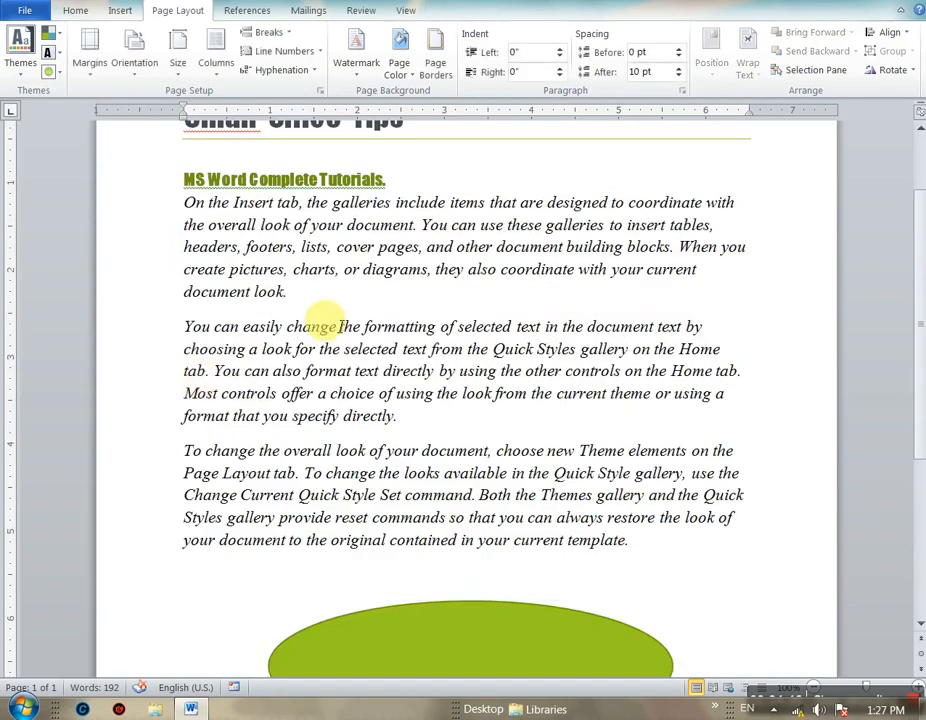
scroll(357, 372, "up", 3)
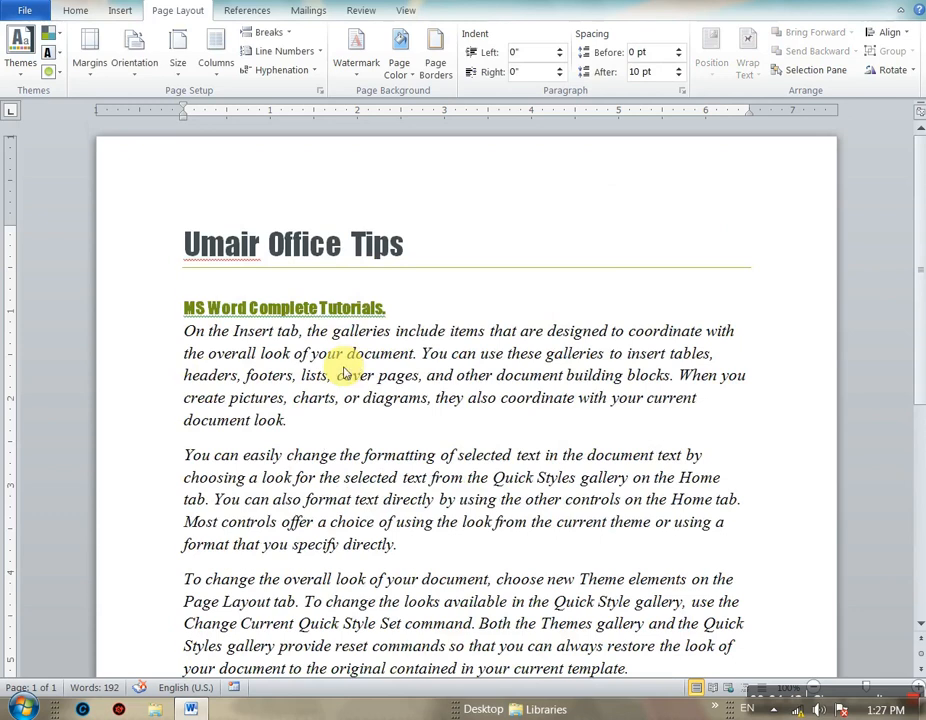
key("ctrl+a")
key("Delete")
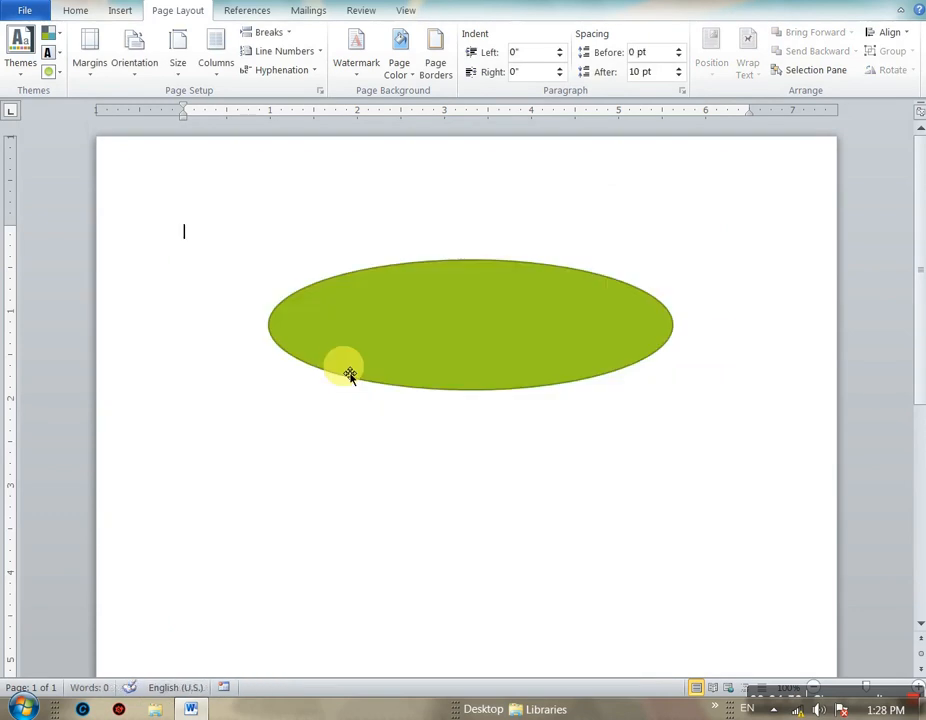
left_click(347, 370)
key("Delete")
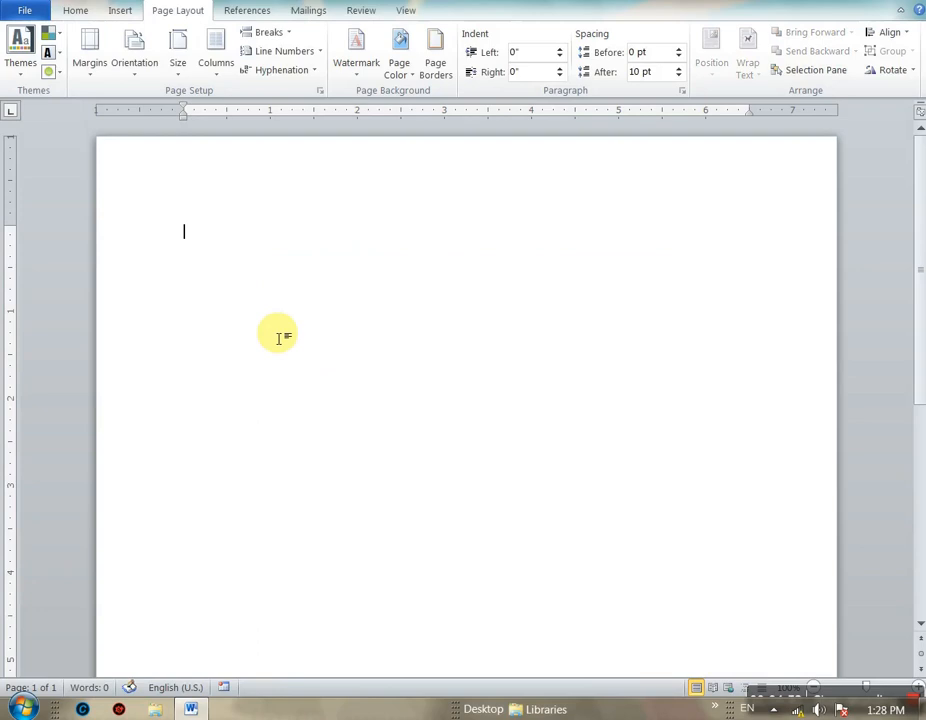
Generate three paragraphs of sample text with =rand()
type("=rand")
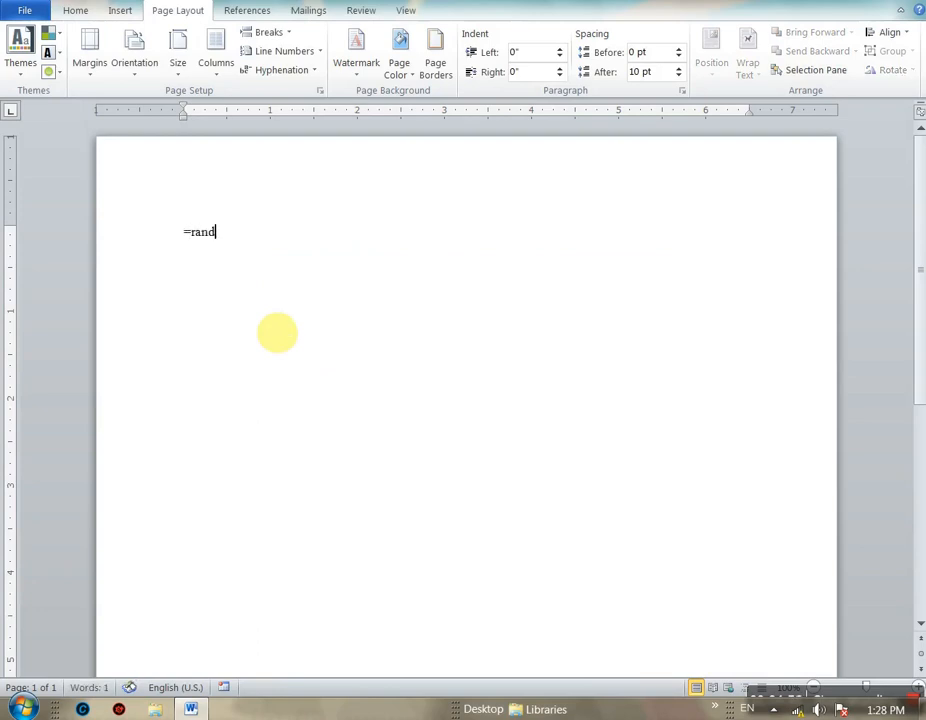
type("()")
key("Return")
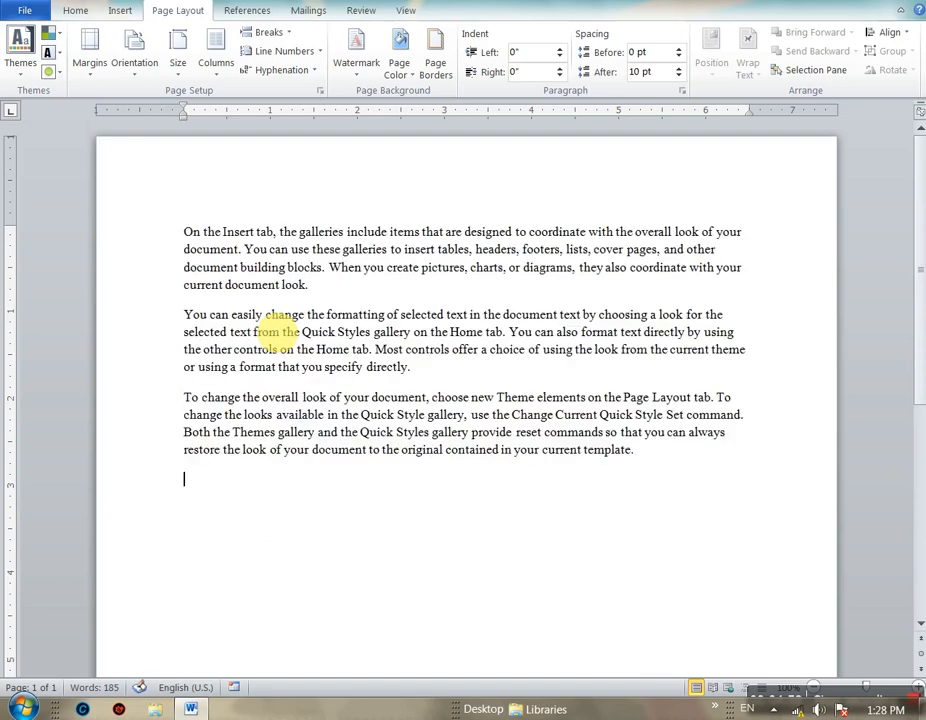
Increase the font size of the whole sample text by three steps
key("ctrl+a")
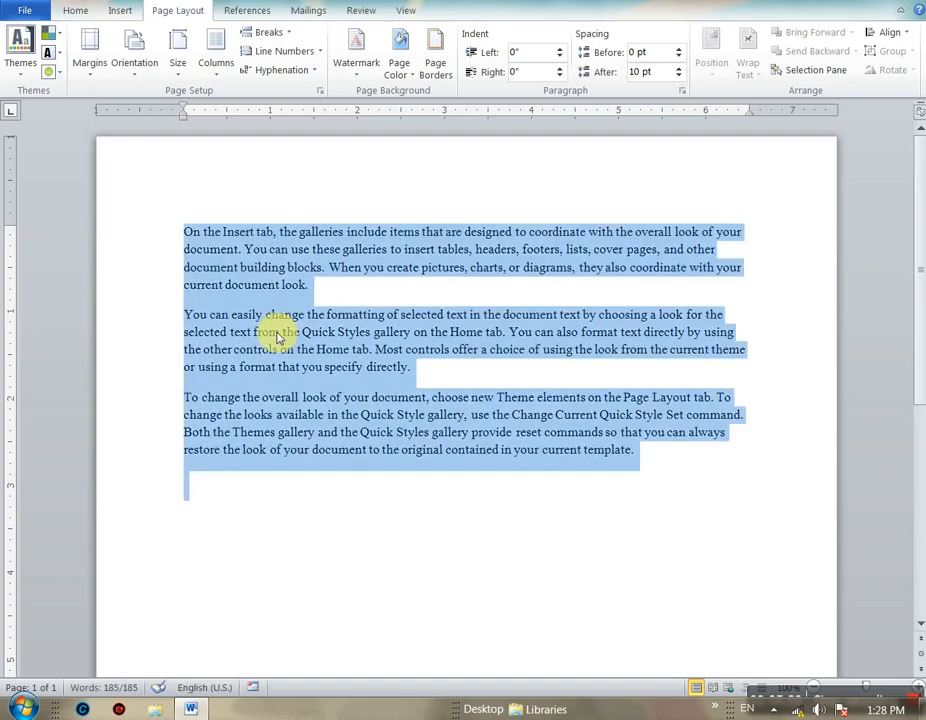
key("ctrl+shift+period")
key("ctrl+shift+period")
key("ctrl+shift+period")
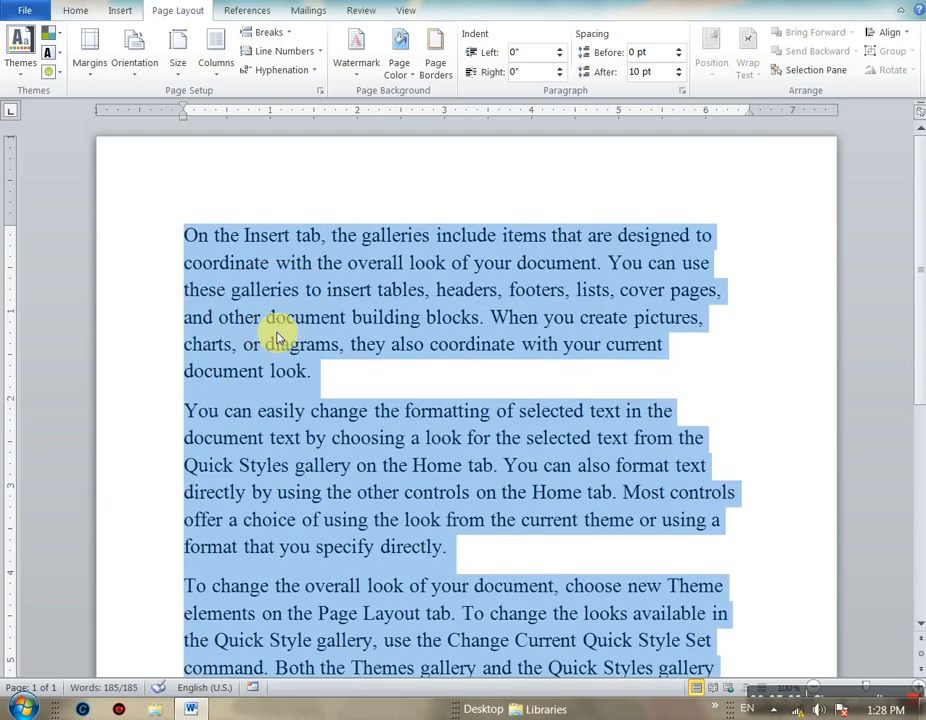
left_click(257, 262)
Set the page margins to the Narrow preset, 0.5" on all sides
scroll(262, 262, "down", 2)
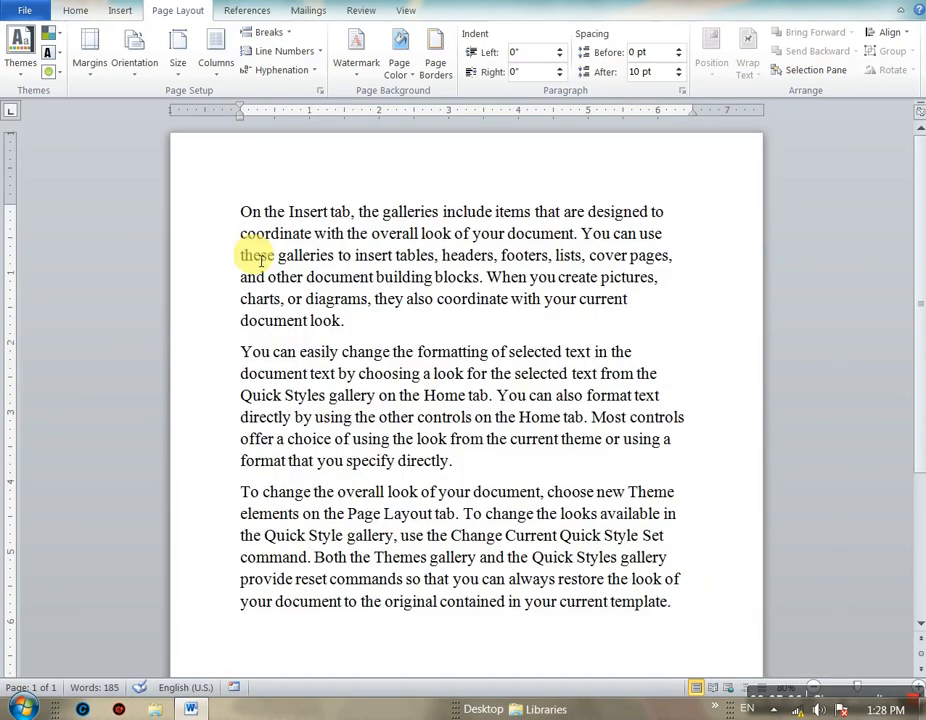
scroll(257, 257, "down", 1)
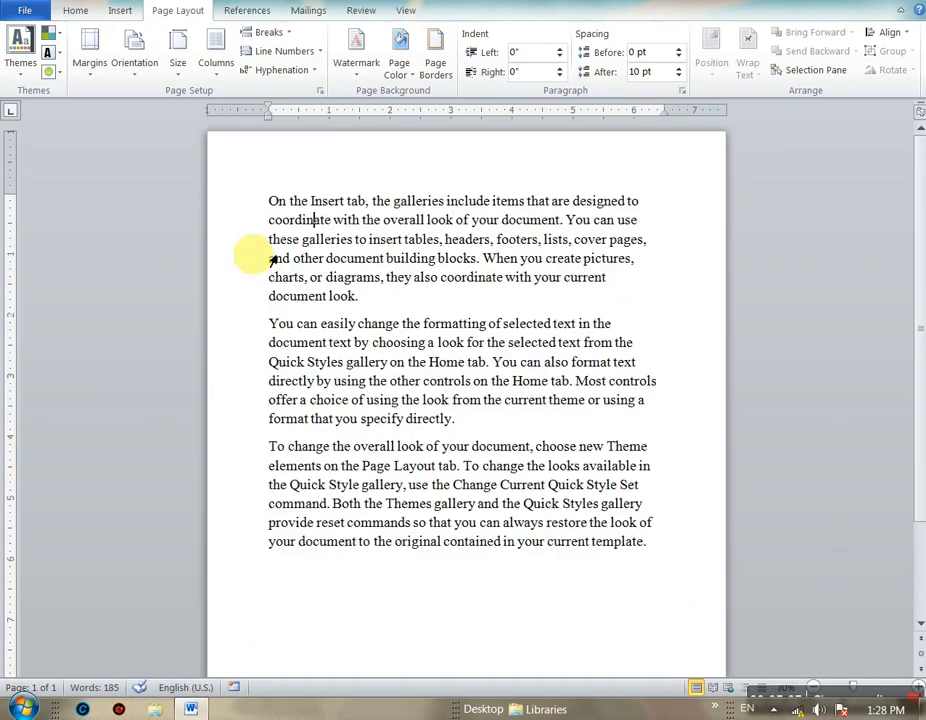
left_click(91, 84)
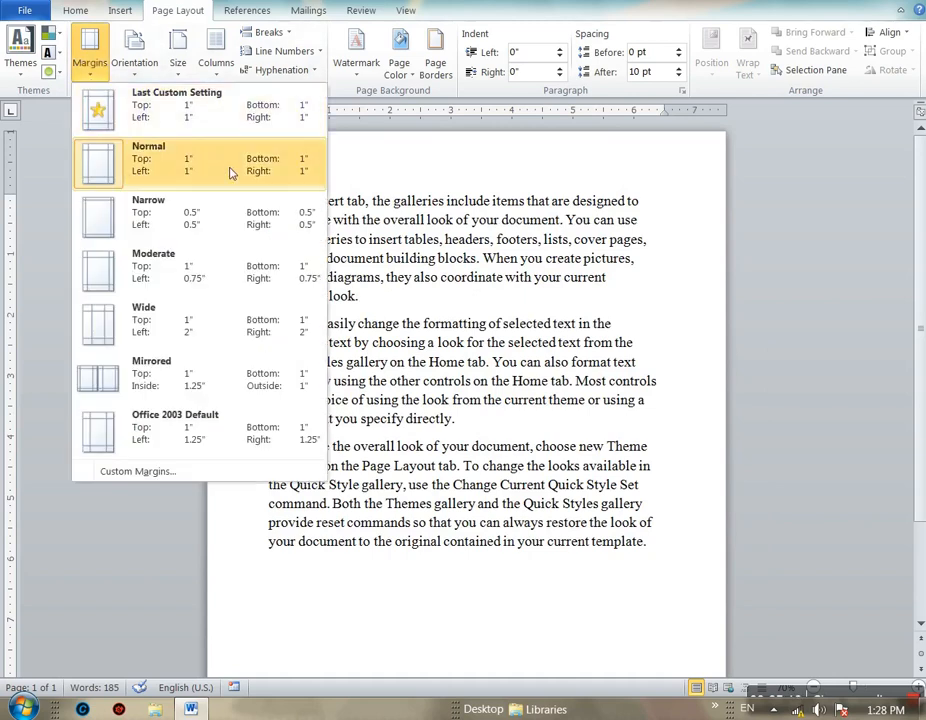
left_click(144, 227)
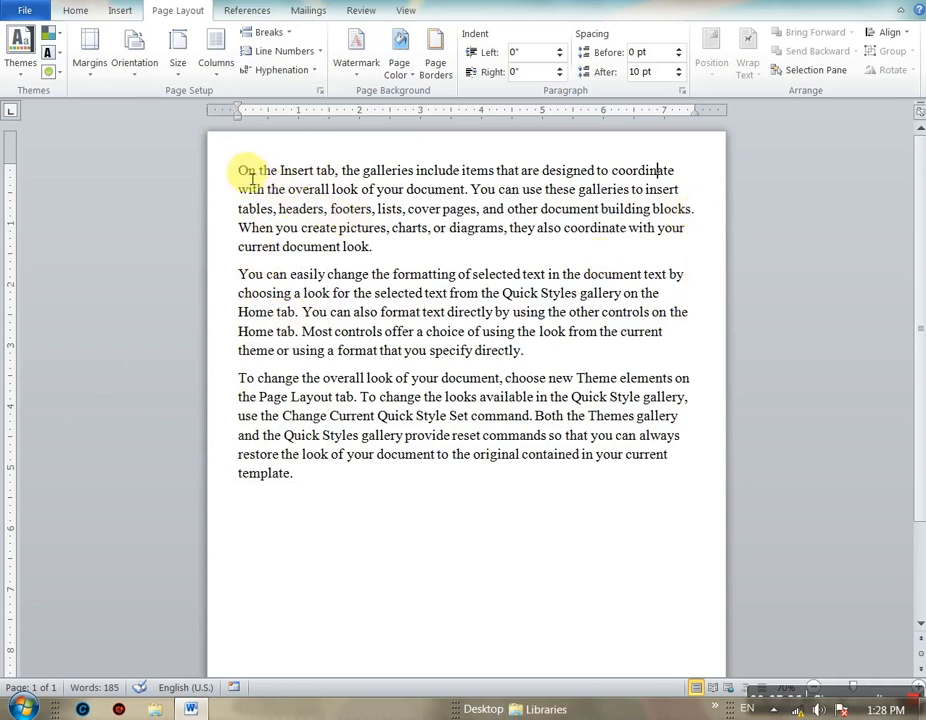
Justify all three paragraphs of the sample text
left_click_drag(247, 175, 482, 490)
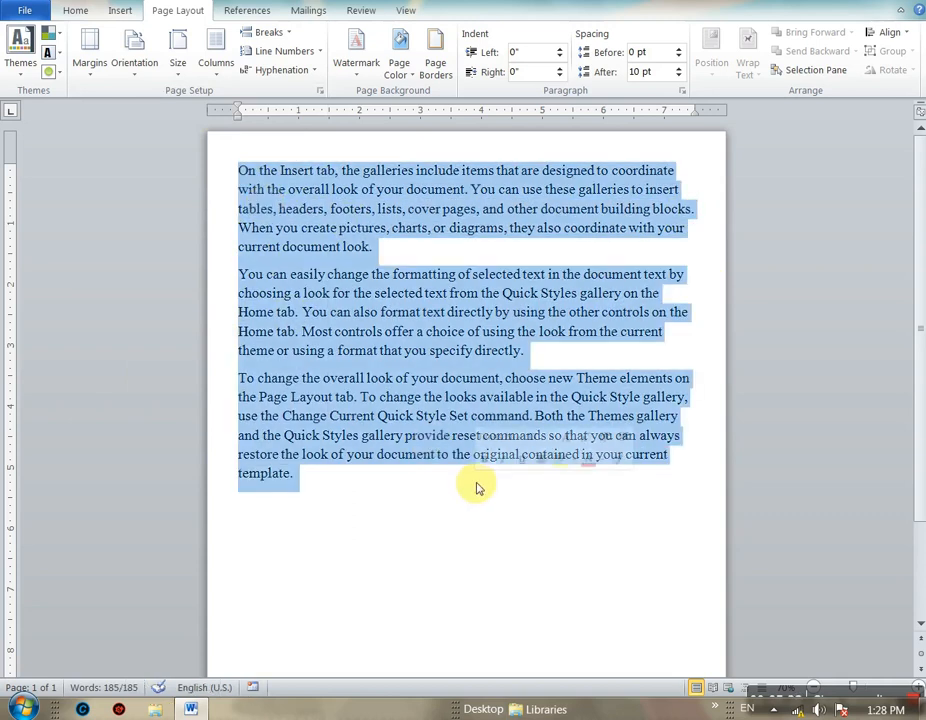
key("ctrl+j")
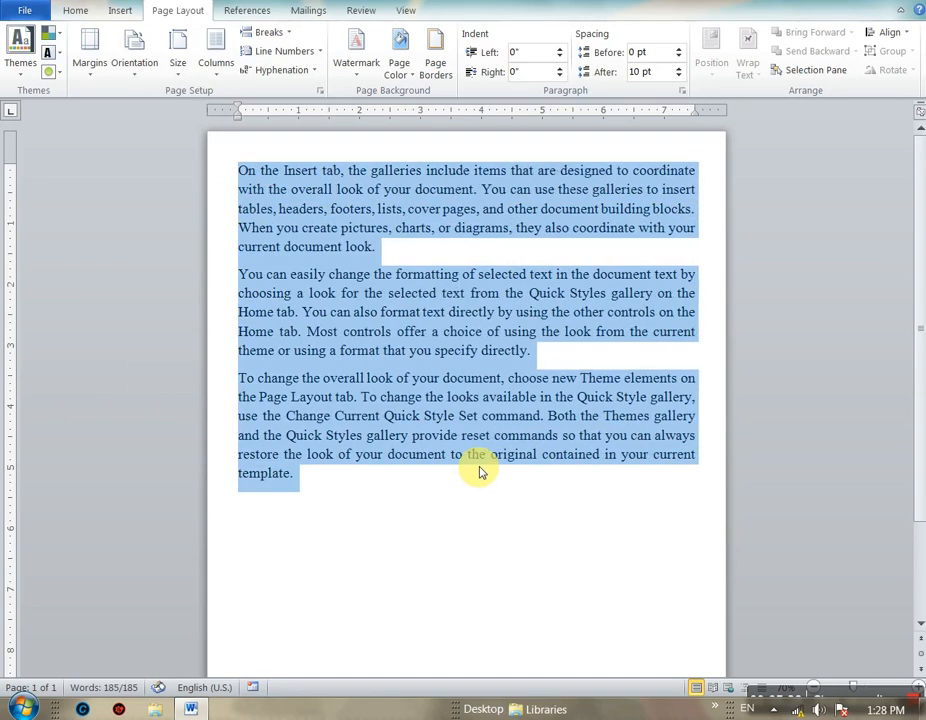
left_click(452, 350)
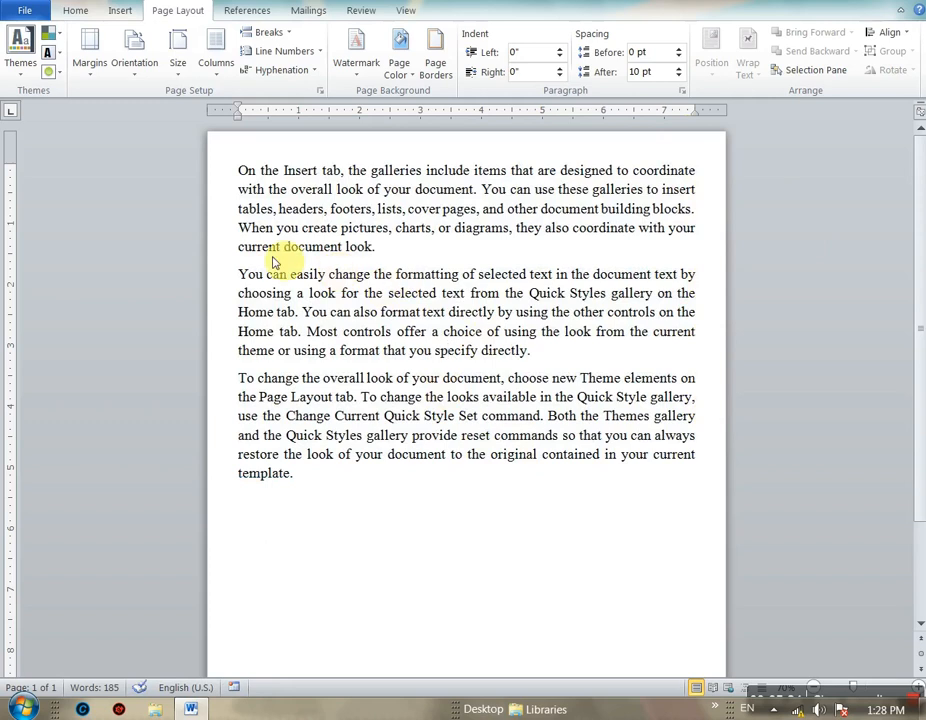
Apply custom margins of 0.5" top and bottom and 0.8" left and right to the whole document
left_click(90, 70)
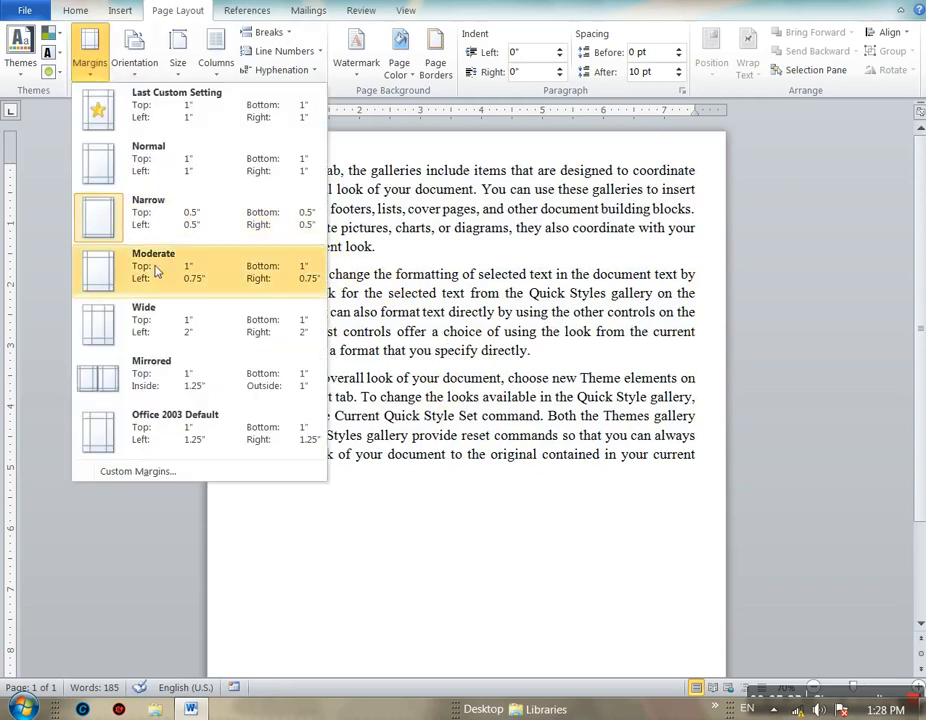
left_click(166, 477)
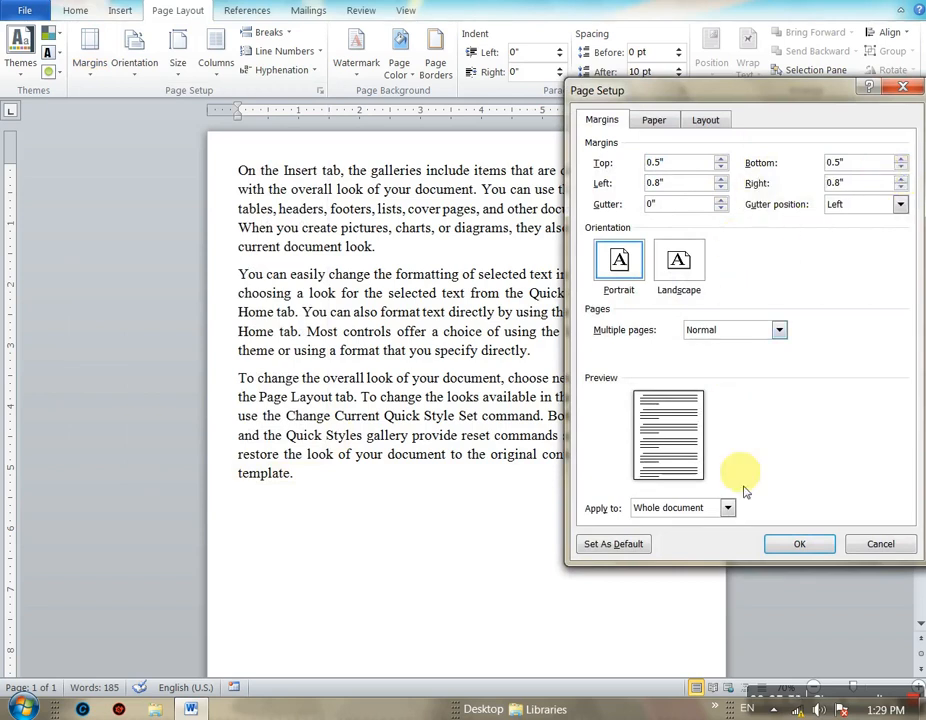
left_click(778, 546)
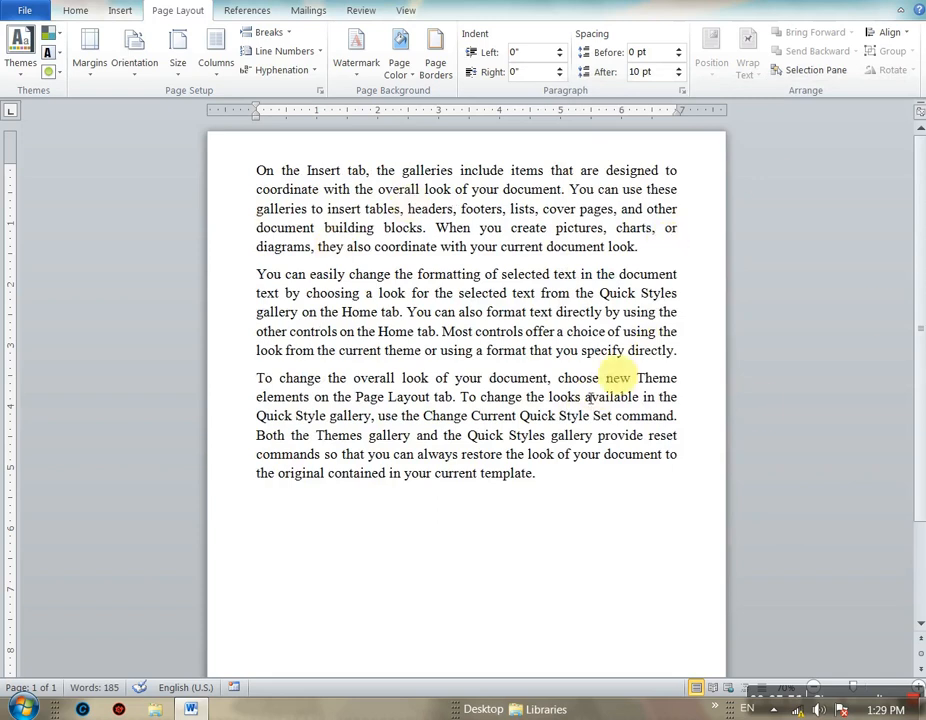
Add a 0.9" gutter with the gutter position Left to the page margins, applied to the whole document
left_click(98, 80)
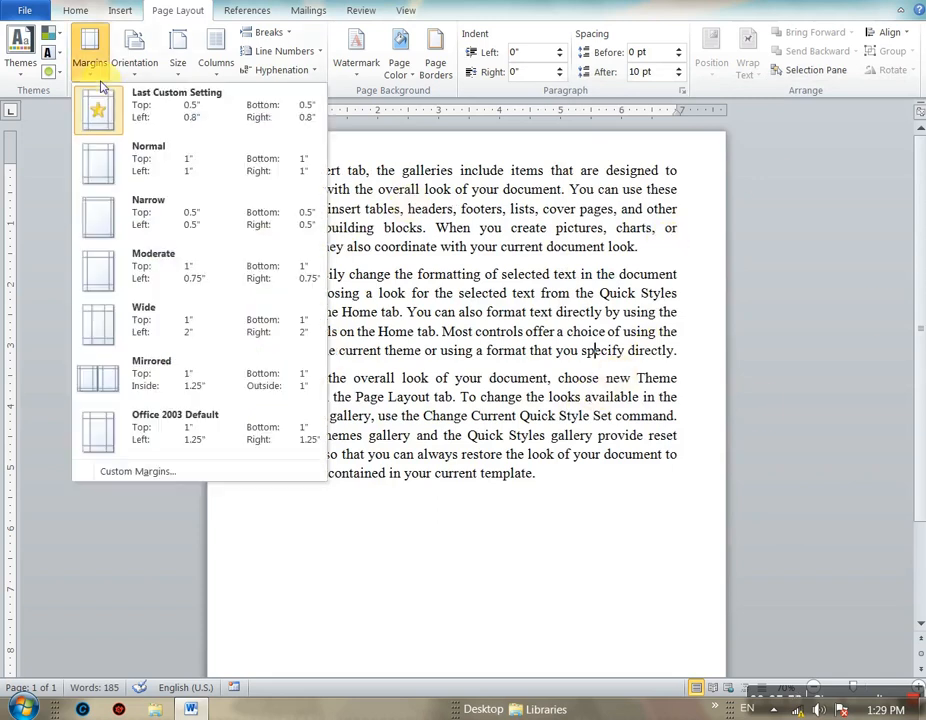
left_click(140, 472)
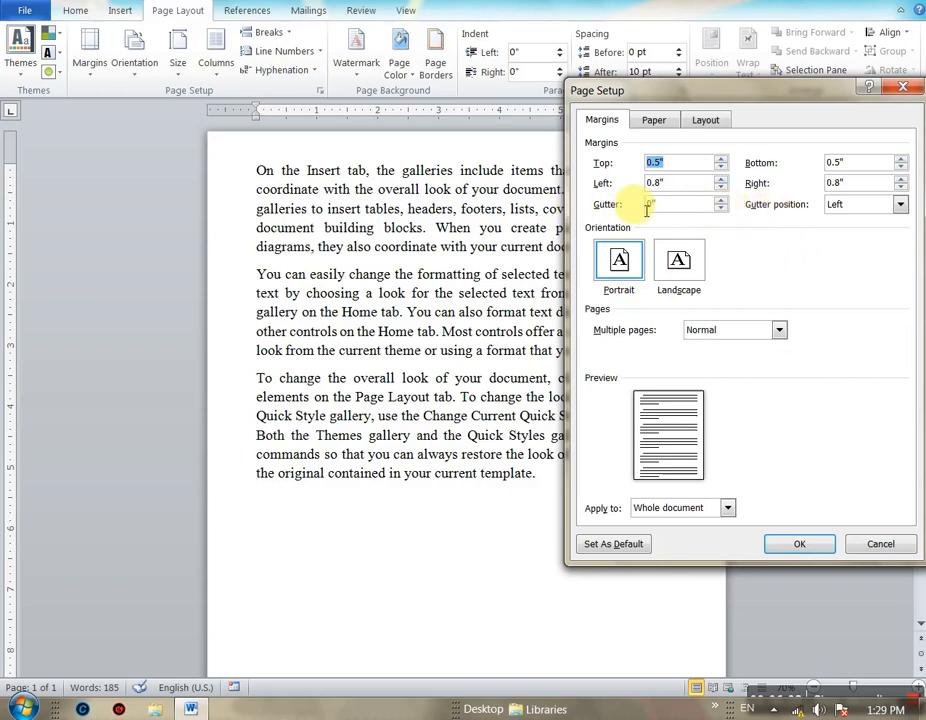
left_click(899, 204)
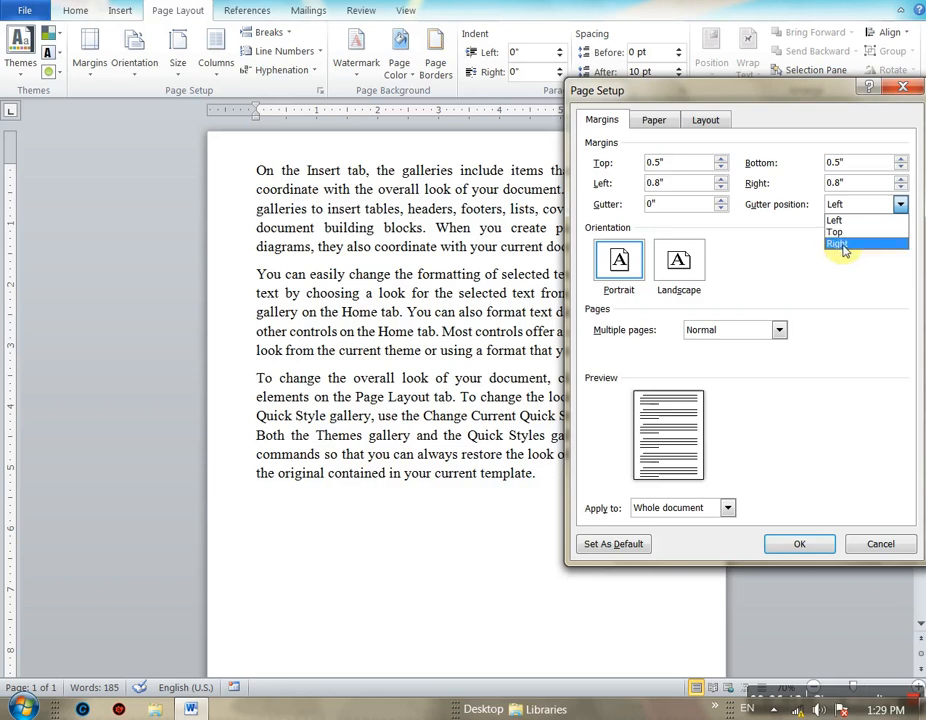
left_click(779, 240)
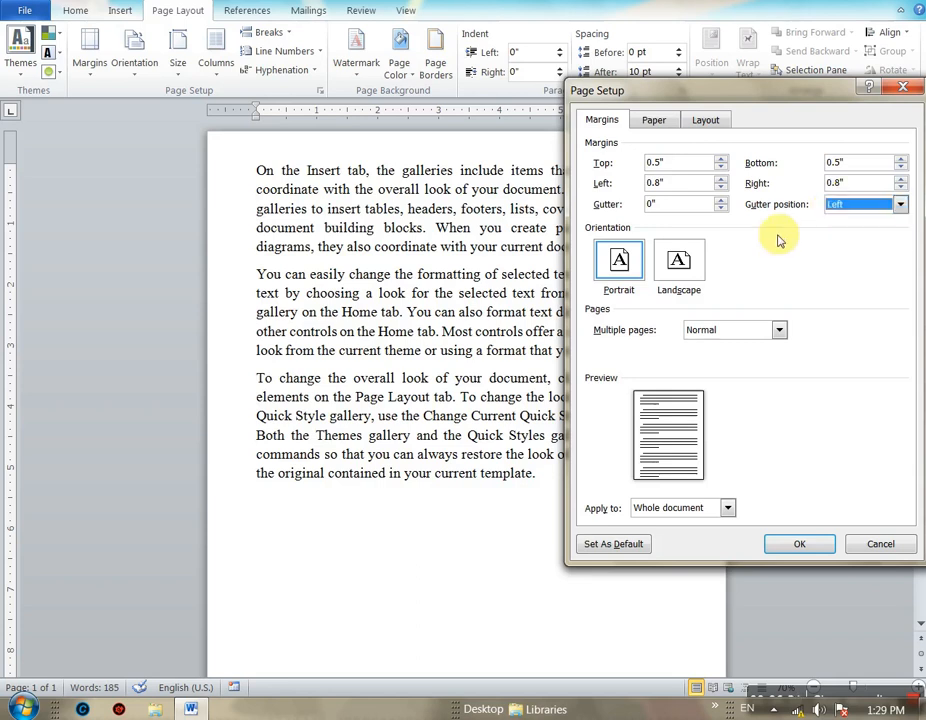
left_click(719, 200)
left_click(719, 200)
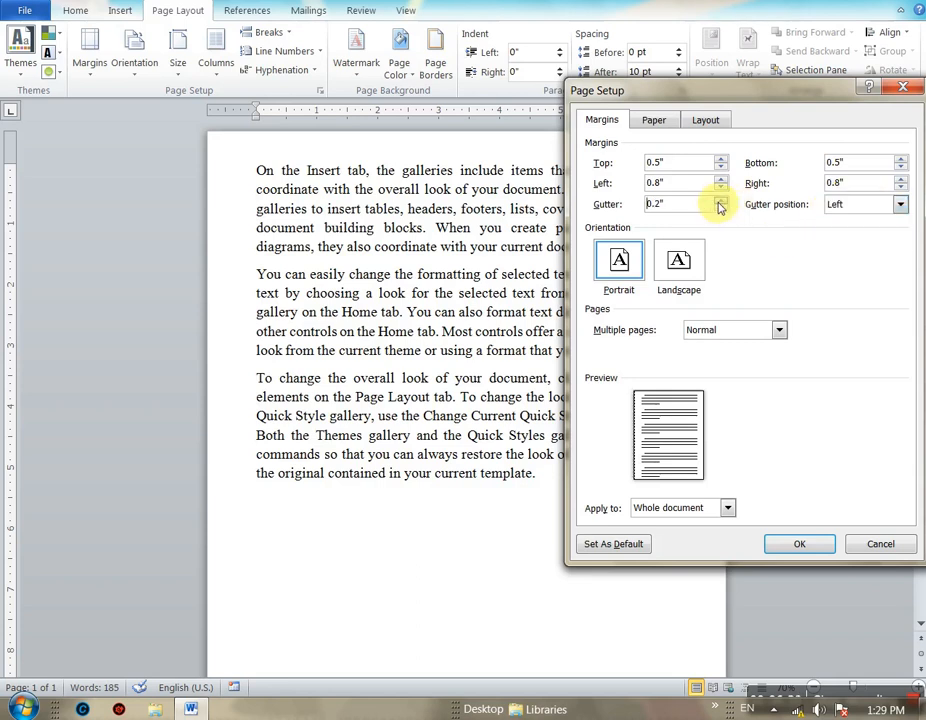
left_click(719, 202)
left_click(719, 202)
left_click(719, 202)
left_click(719, 202)
left_click(719, 202)
left_click(719, 202)
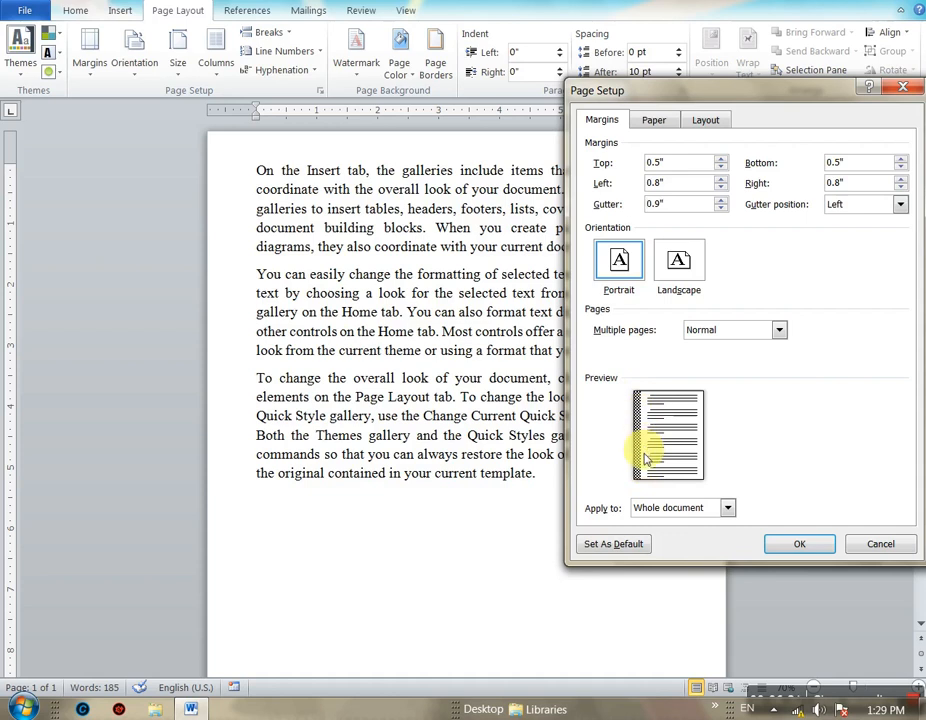
left_click(727, 510)
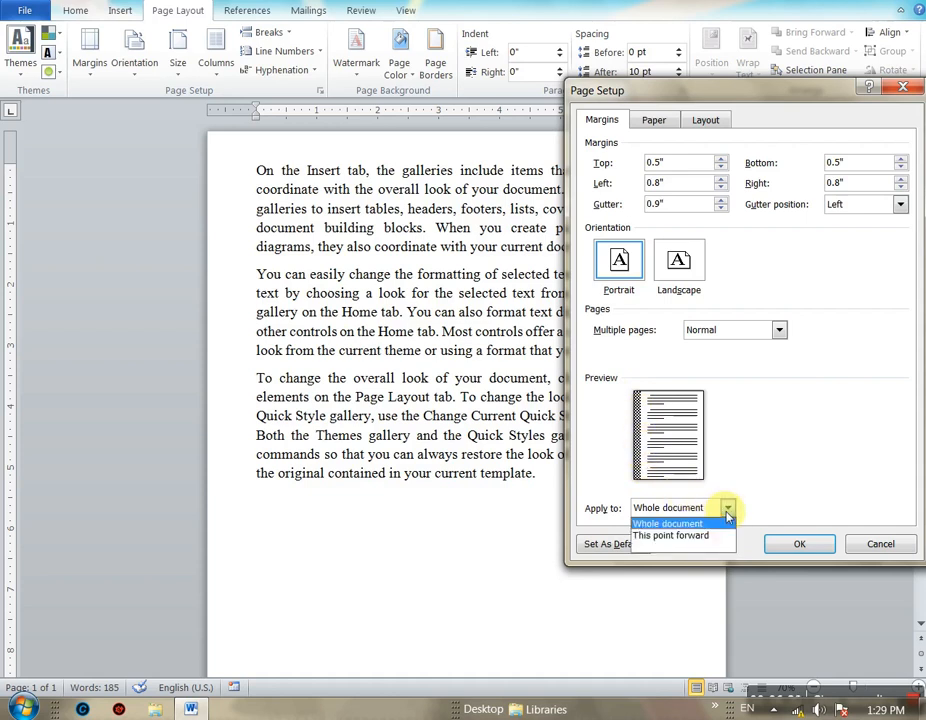
left_click(658, 467)
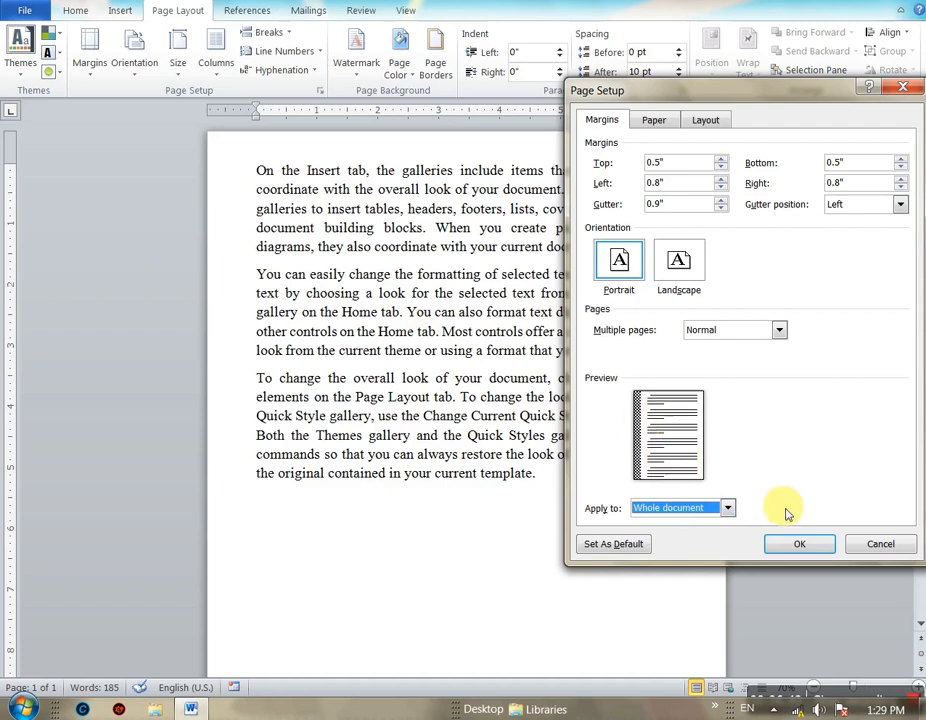
left_click(799, 545)
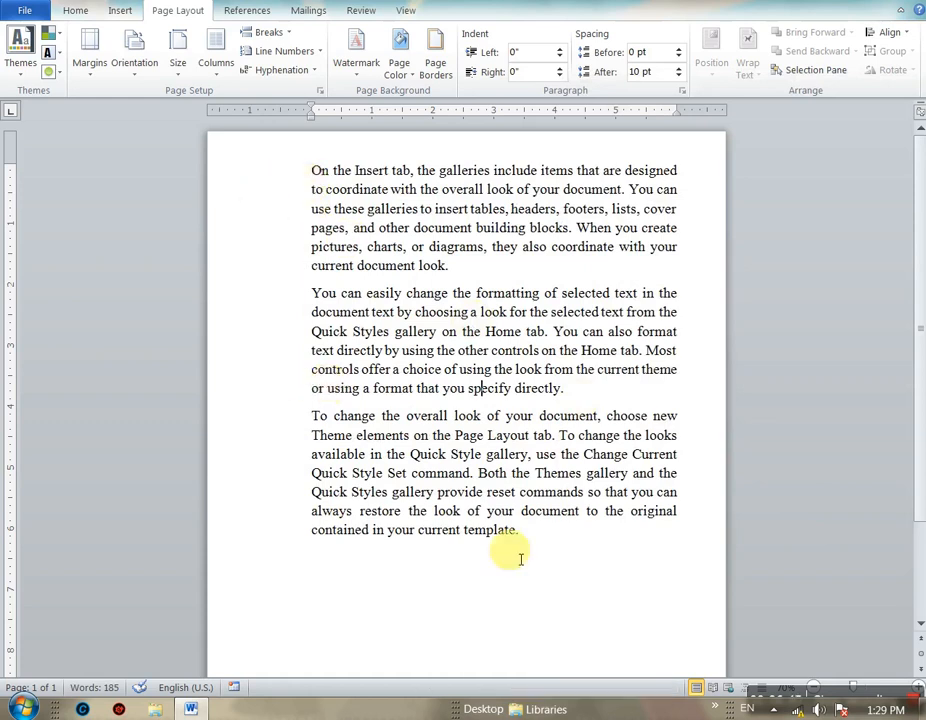
Insert a page break after the last paragraph and enter "rhgfdhdhh" on the new second page
left_click(554, 537)
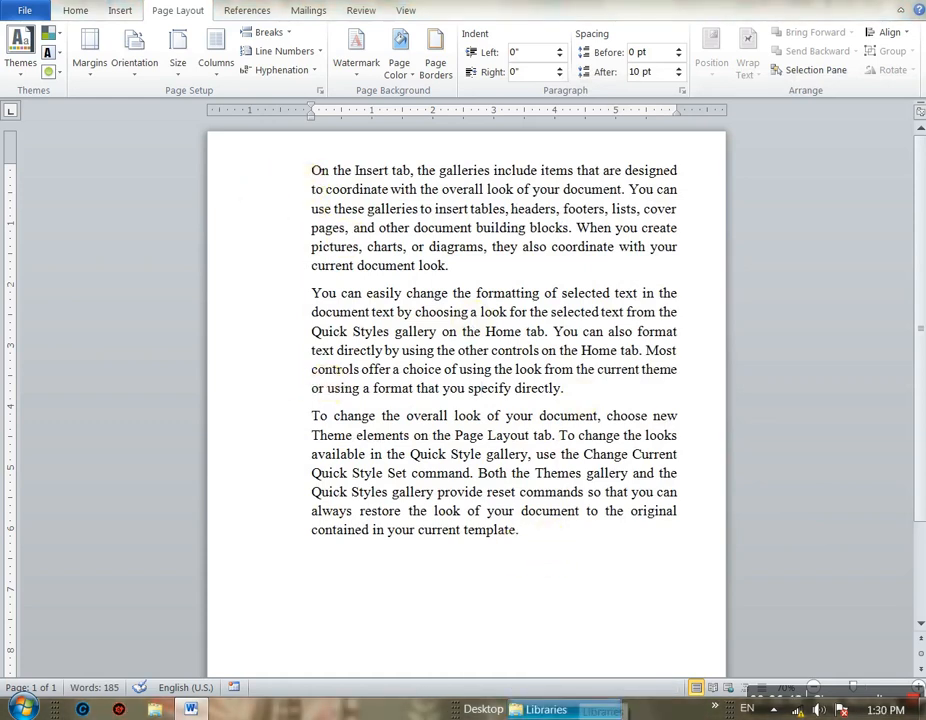
key("ctrl+Return")
type("rhgfdhdhh")
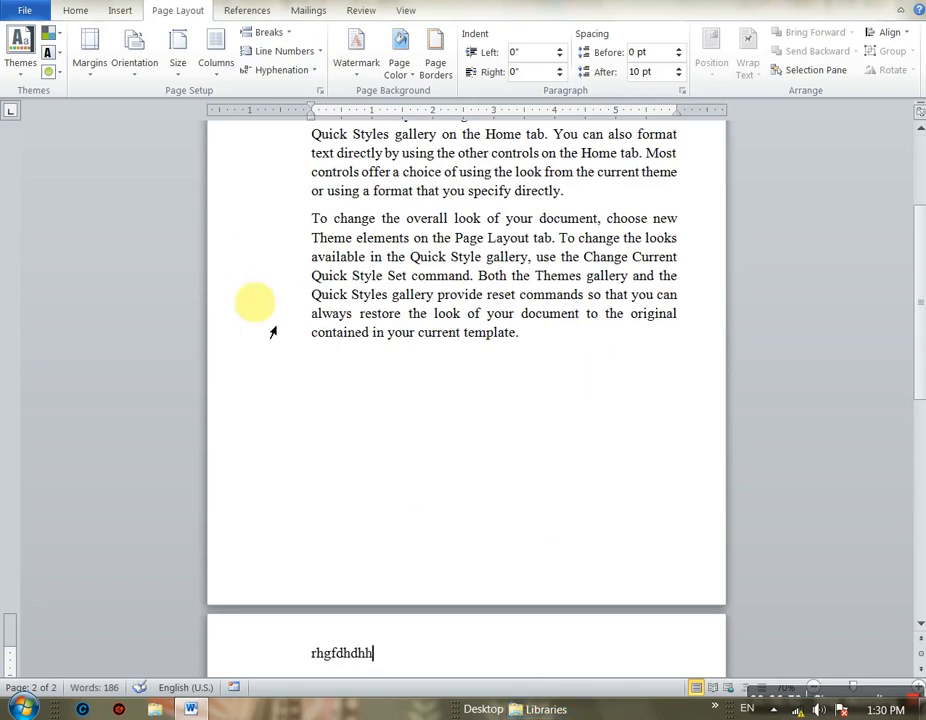
scroll(393, 469, "up", 3)
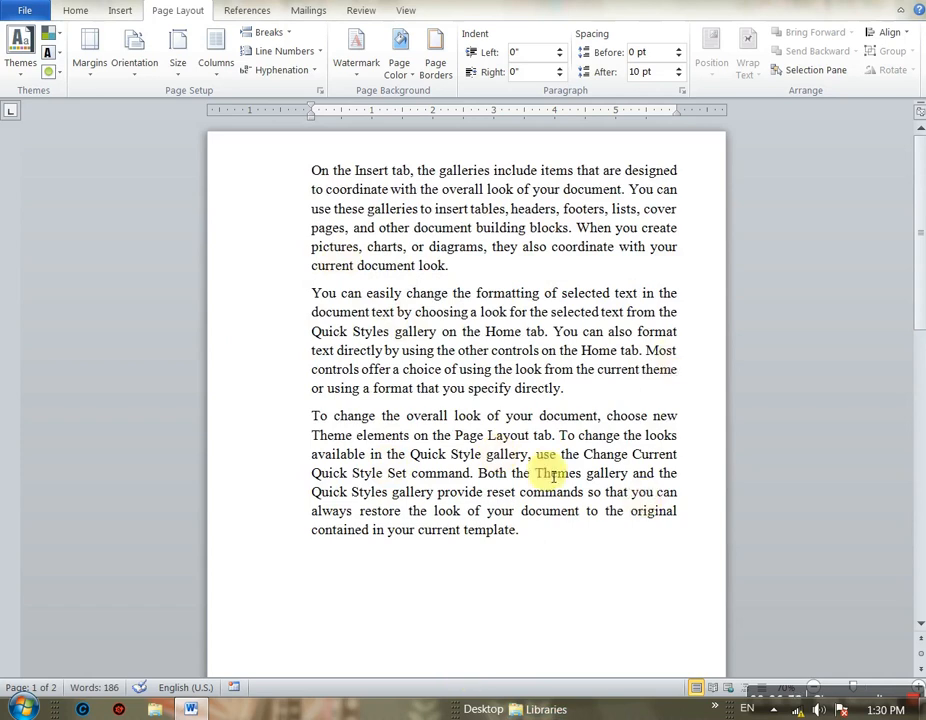
Examine the paper size, section start, and header and footer settings in Page Setup, leaving without applying changes
left_click(89, 76)
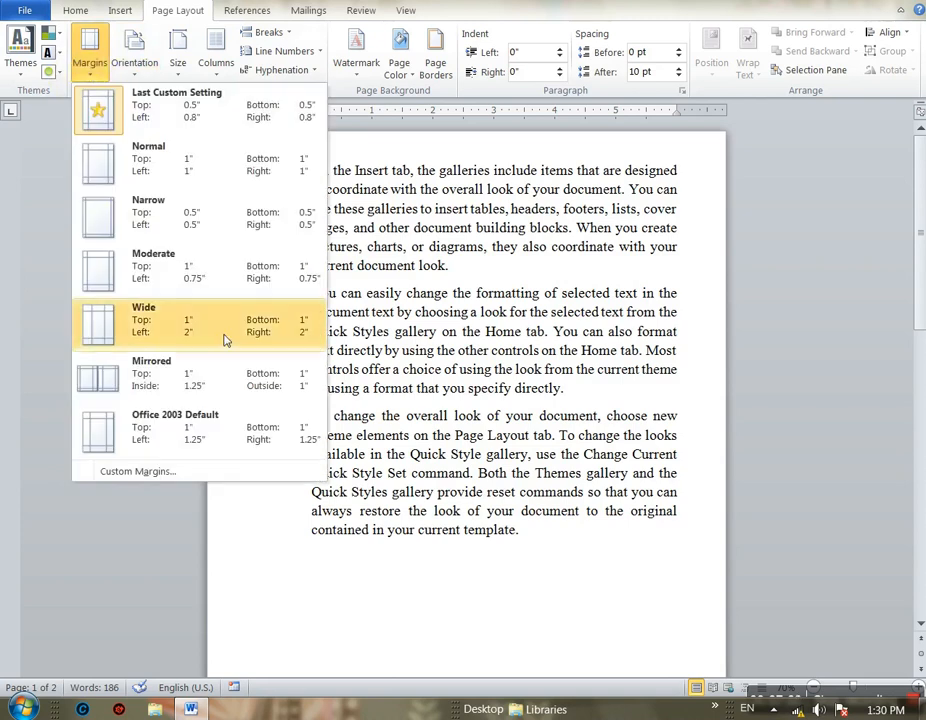
left_click(167, 474)
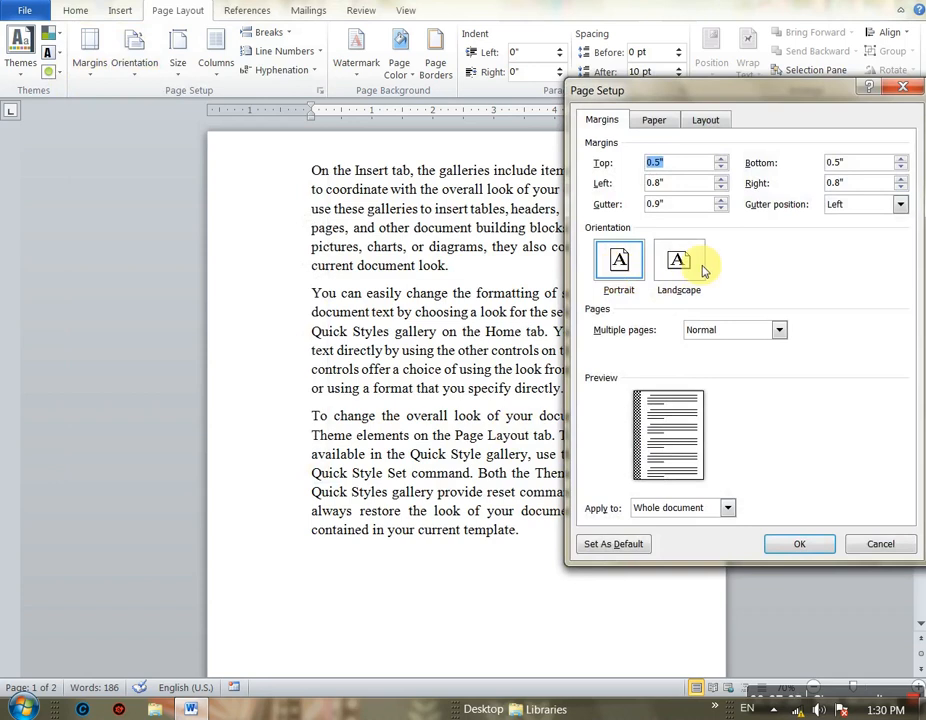
left_click(654, 121)
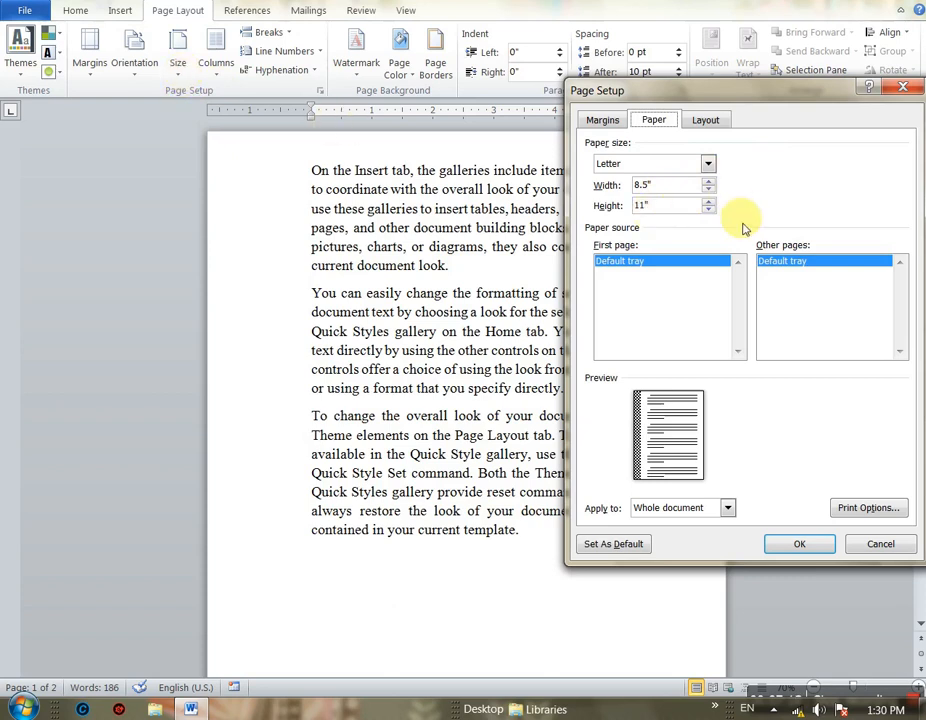
left_click(705, 120)
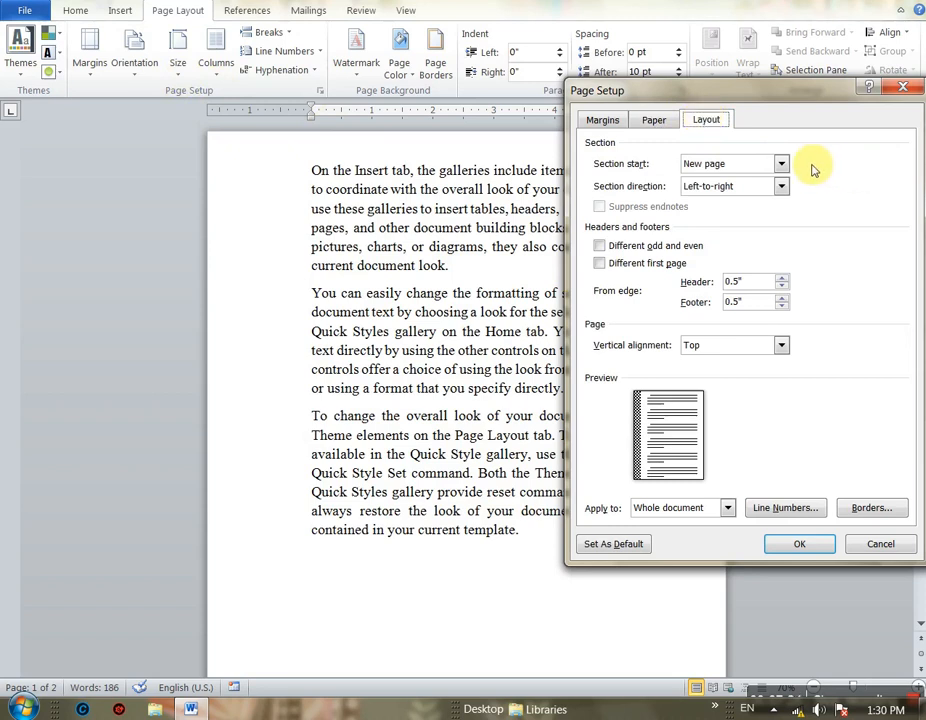
left_click(781, 164)
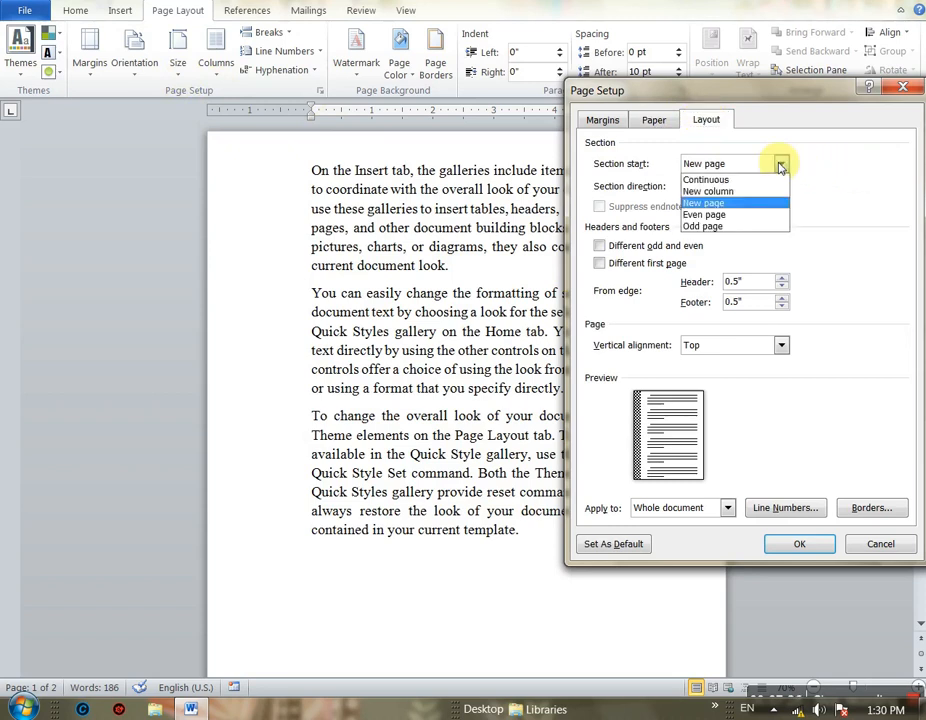
left_click(853, 191)
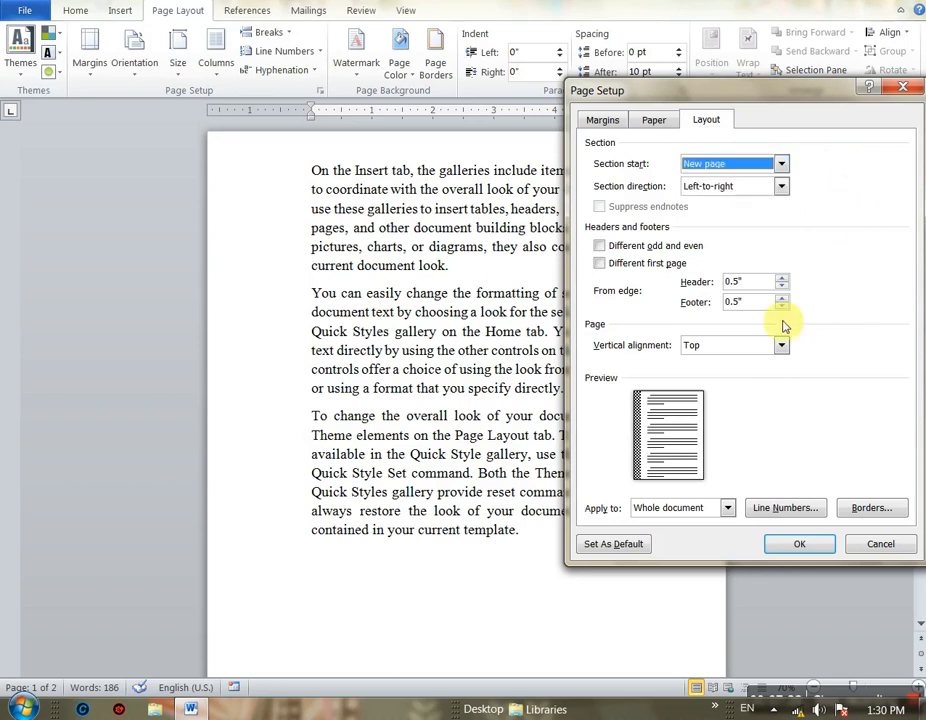
left_click(781, 166)
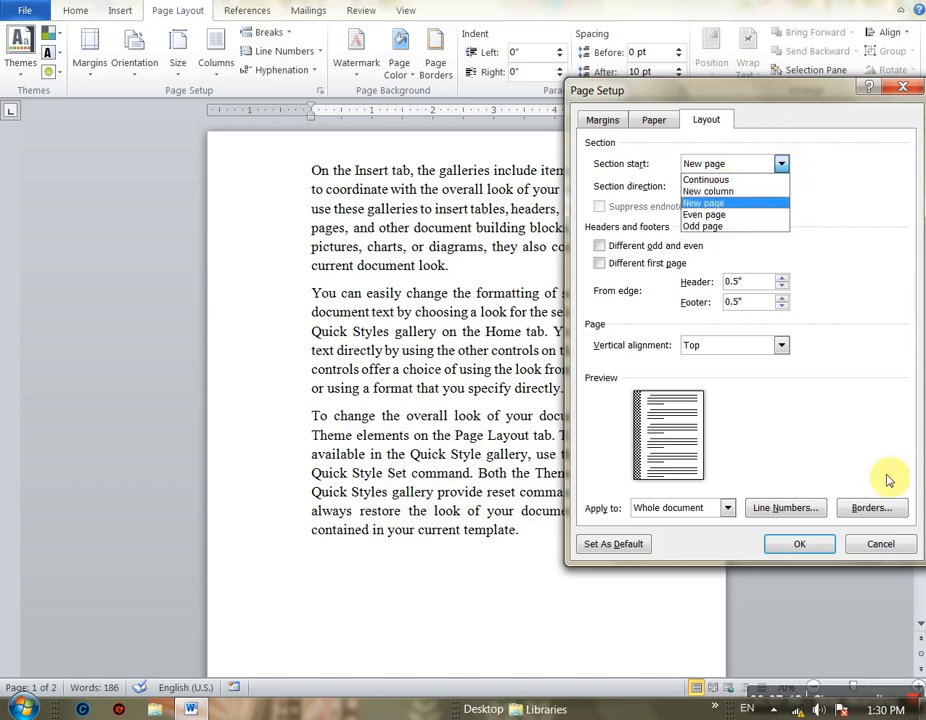
left_click(873, 548)
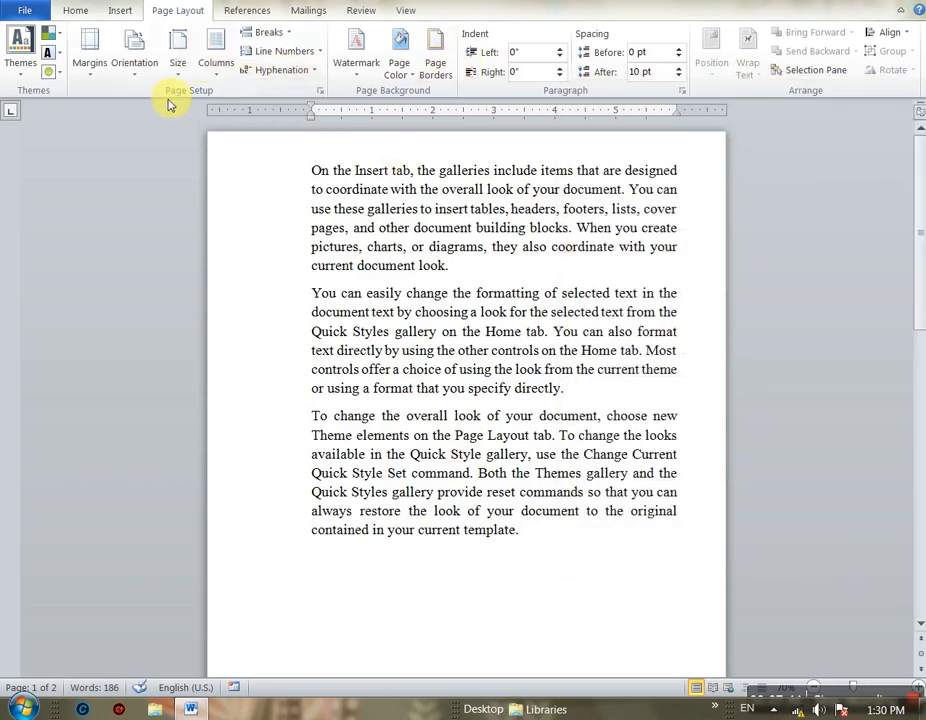
Switch the document's page orientation to Landscape and set it back to Portrait
left_click(131, 80)
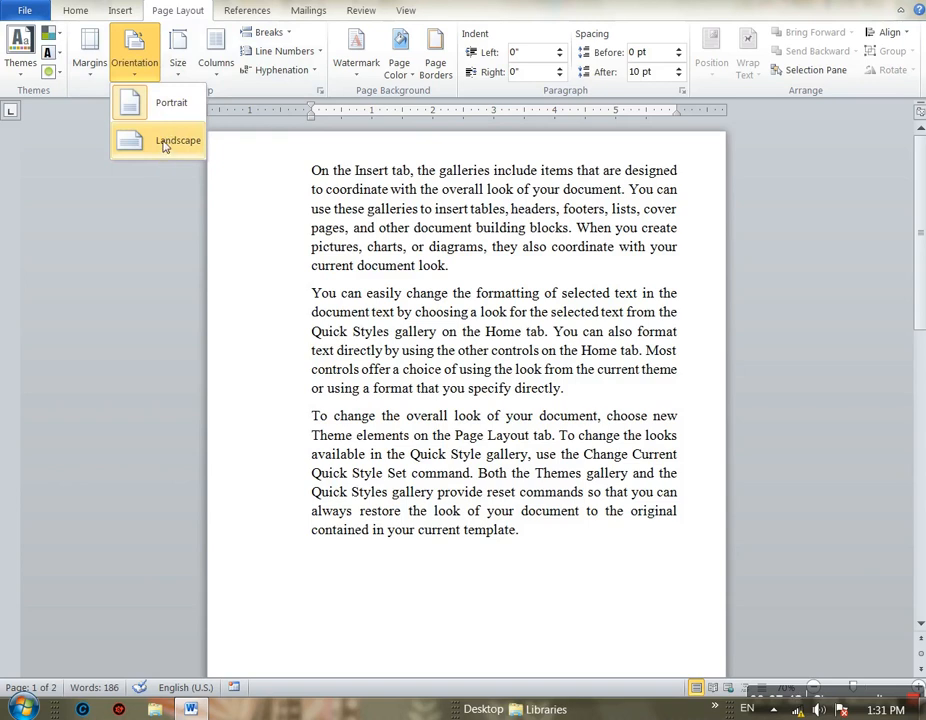
left_click(567, 456)
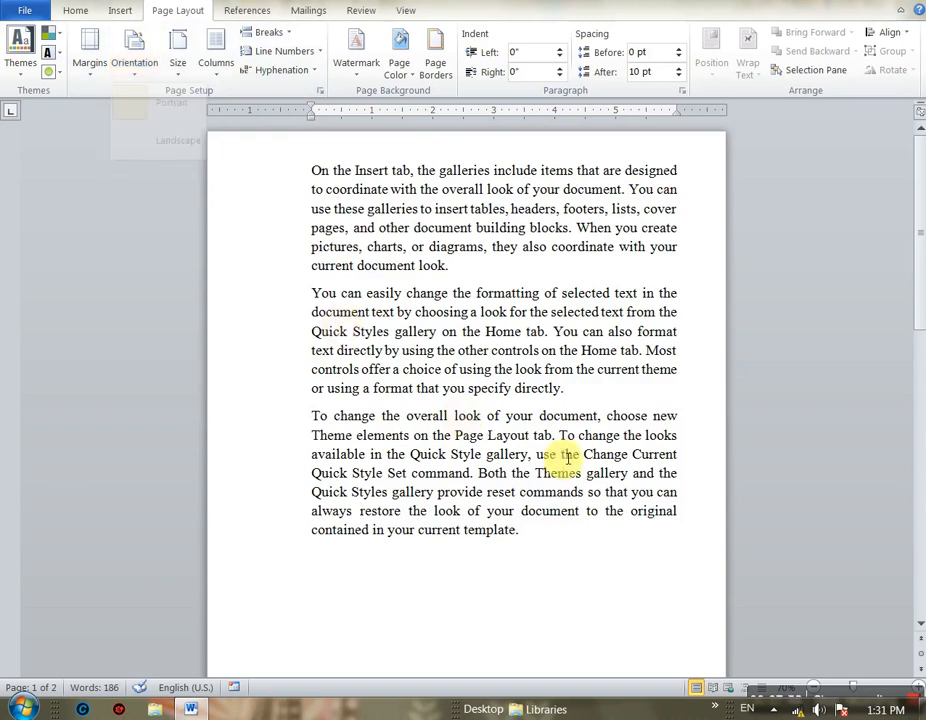
scroll(568, 459, "down", 3)
scroll(568, 459, "up", 1)
scroll(567, 458, "up", 5)
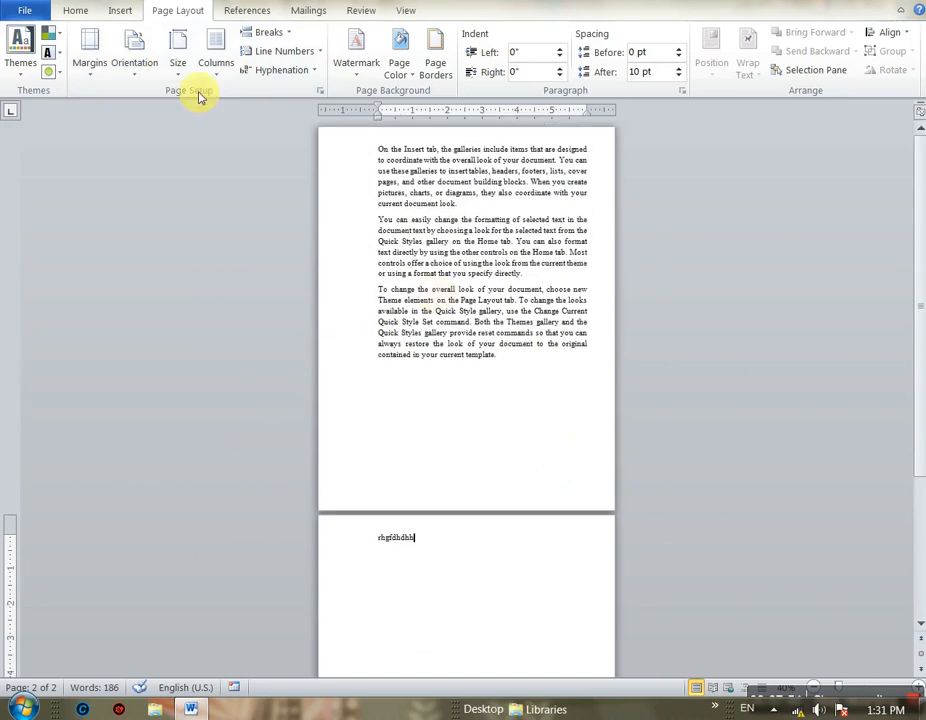
left_click(140, 75)
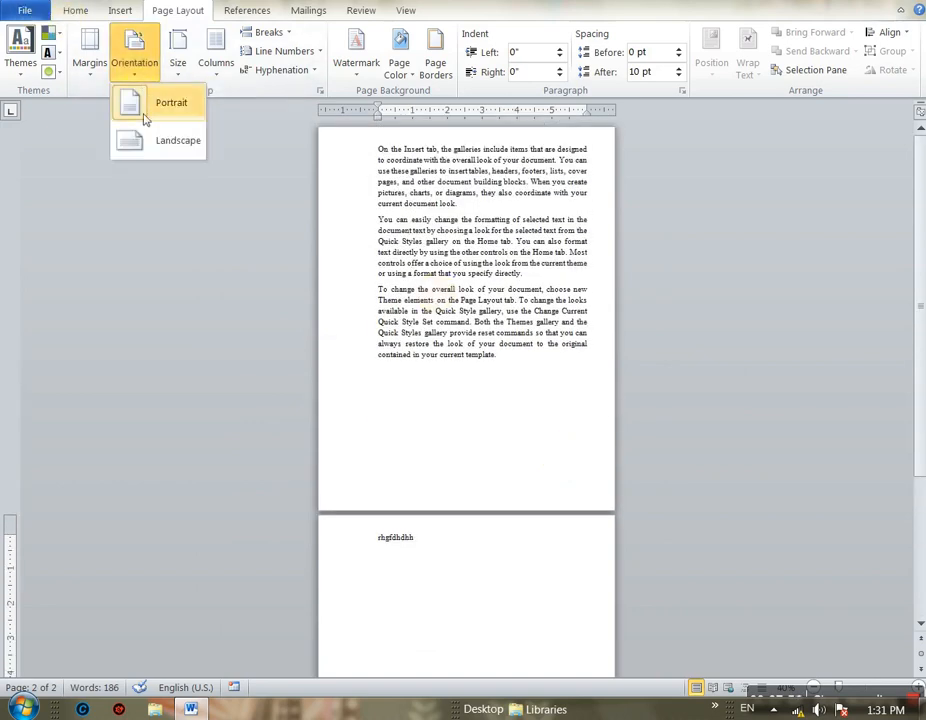
left_click(130, 143)
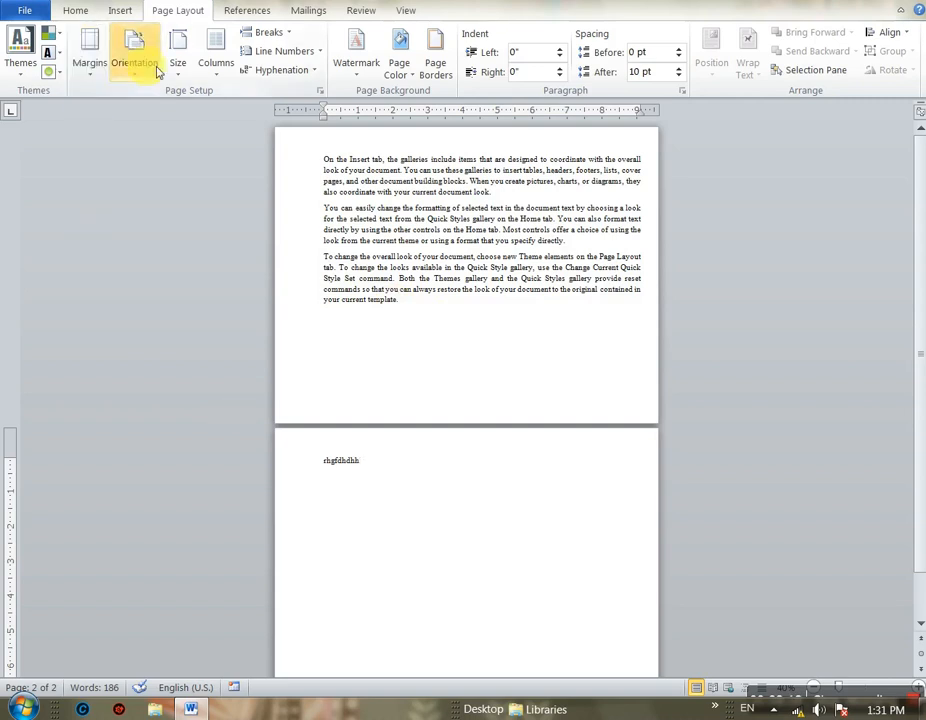
left_click(125, 70)
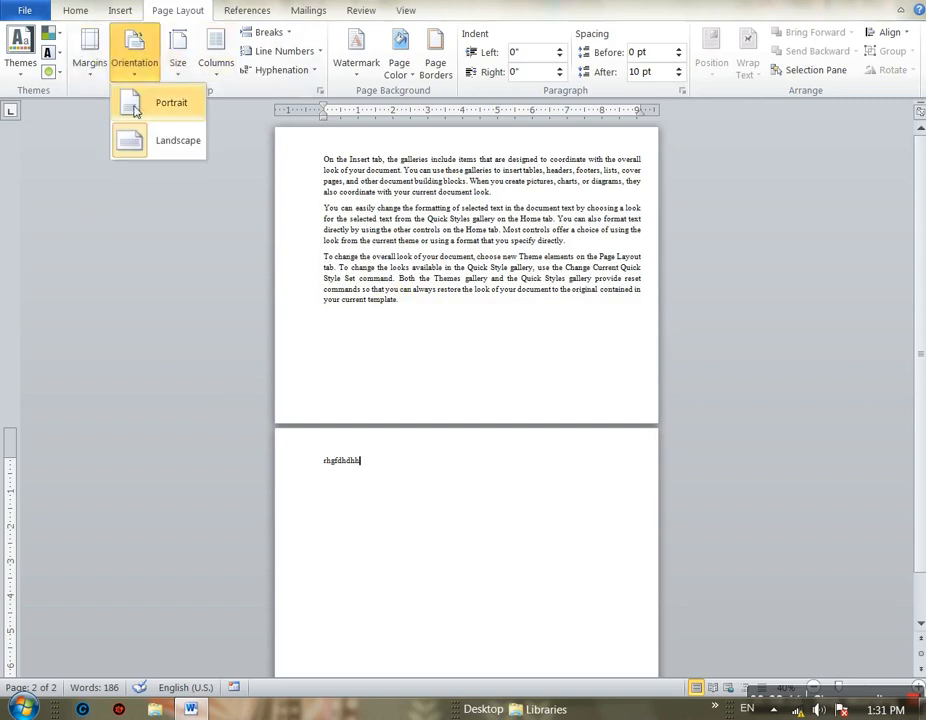
left_click(135, 112)
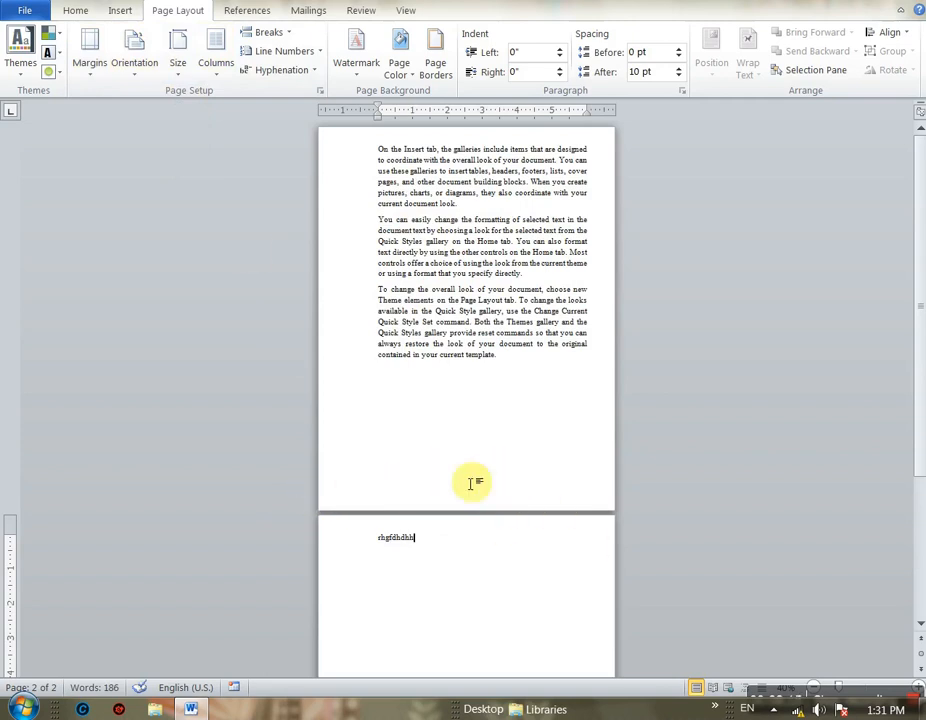
Set the document's paper size to Legal, 8.5" x 14"
left_click(181, 74)
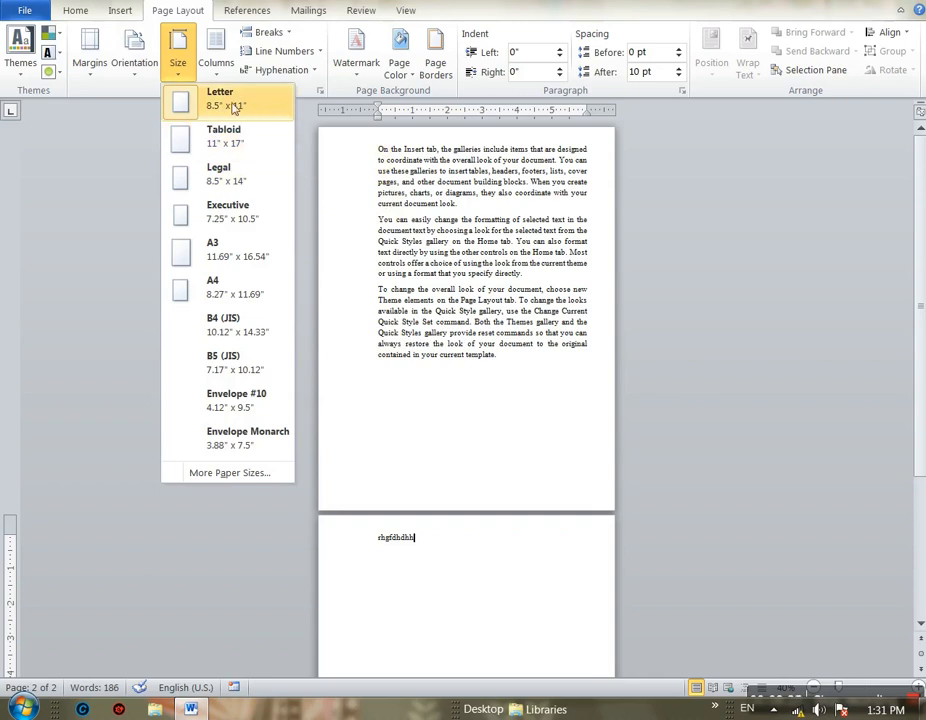
left_click(222, 188)
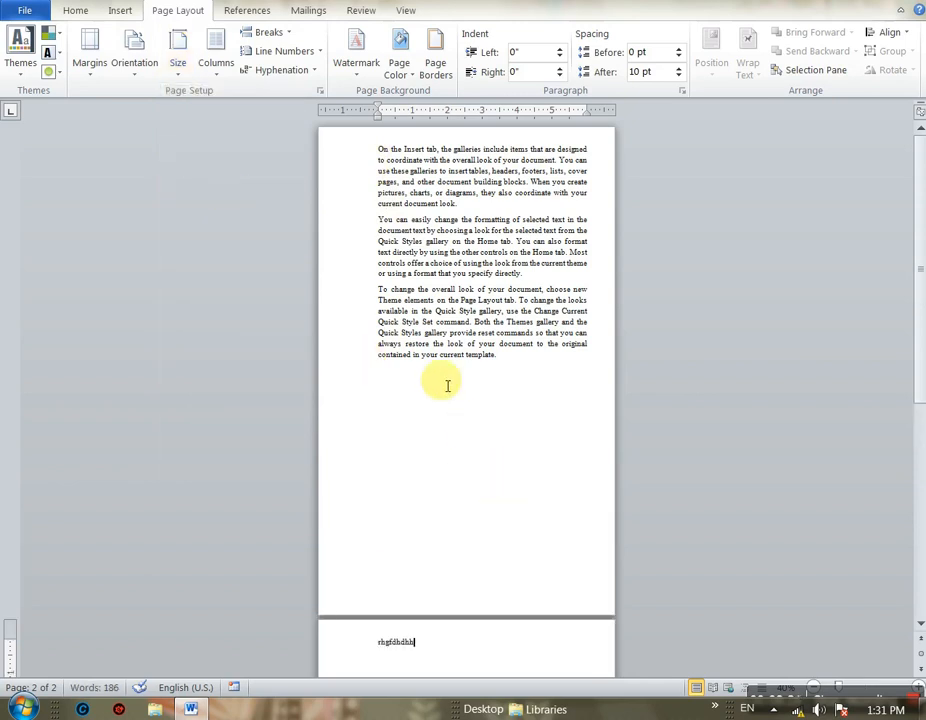
left_click(468, 429)
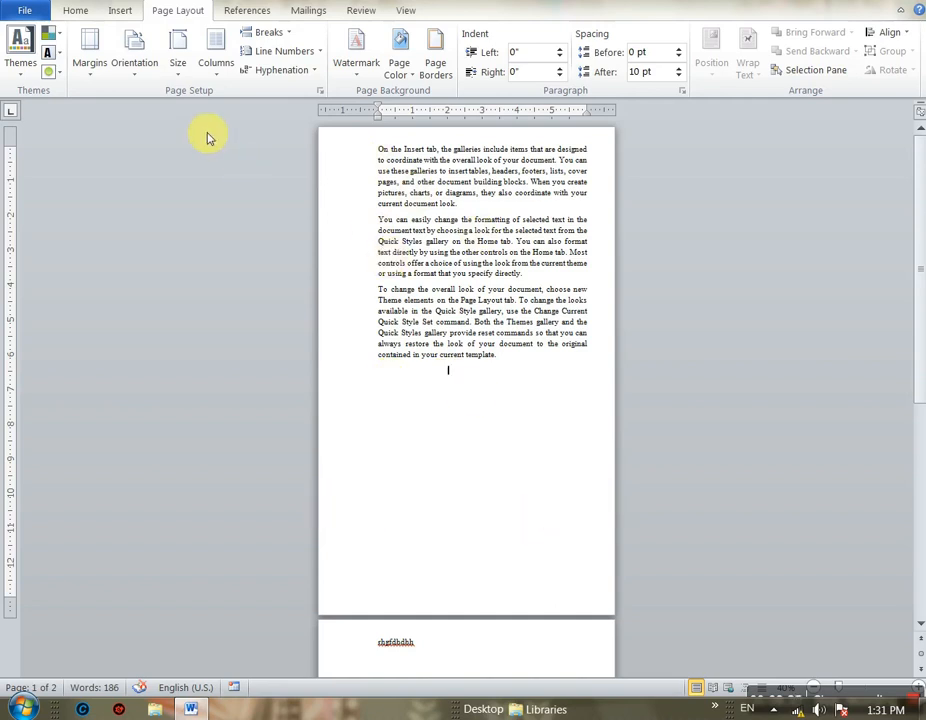
Set the document's paper size to A3, 11.69" x 16.54", and look over both pages
left_click(179, 64)
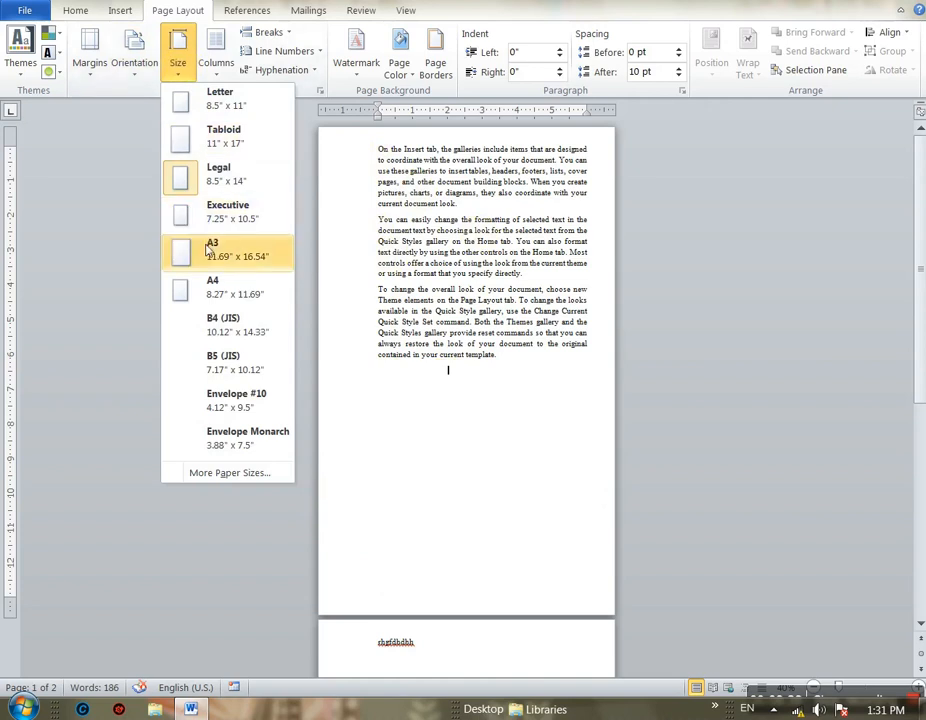
left_click(212, 250)
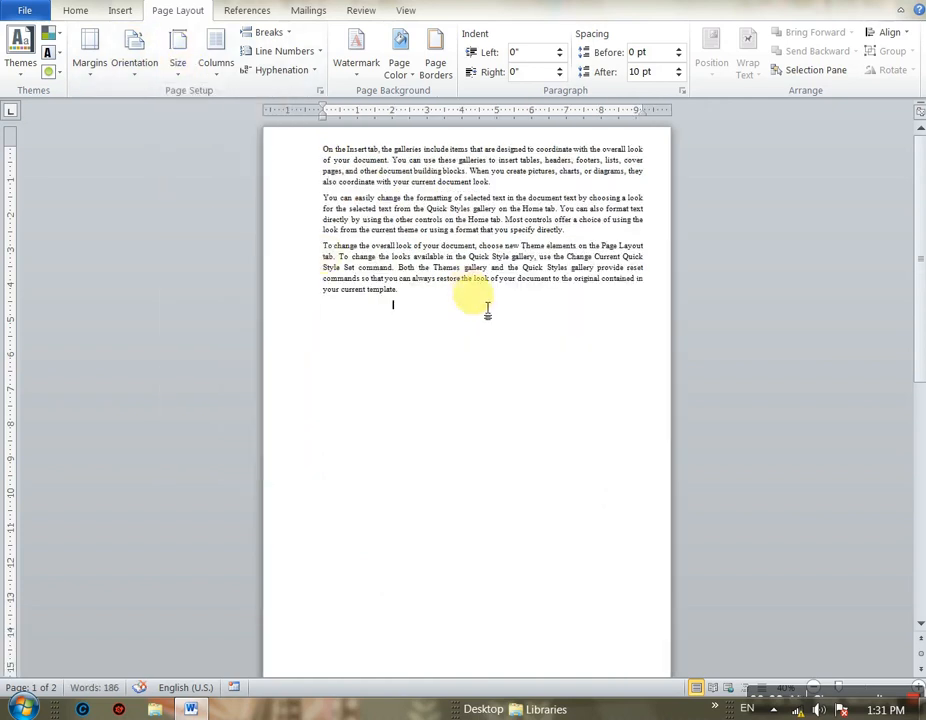
scroll(487, 310, "down", 3)
scroll(487, 310, "up", 3)
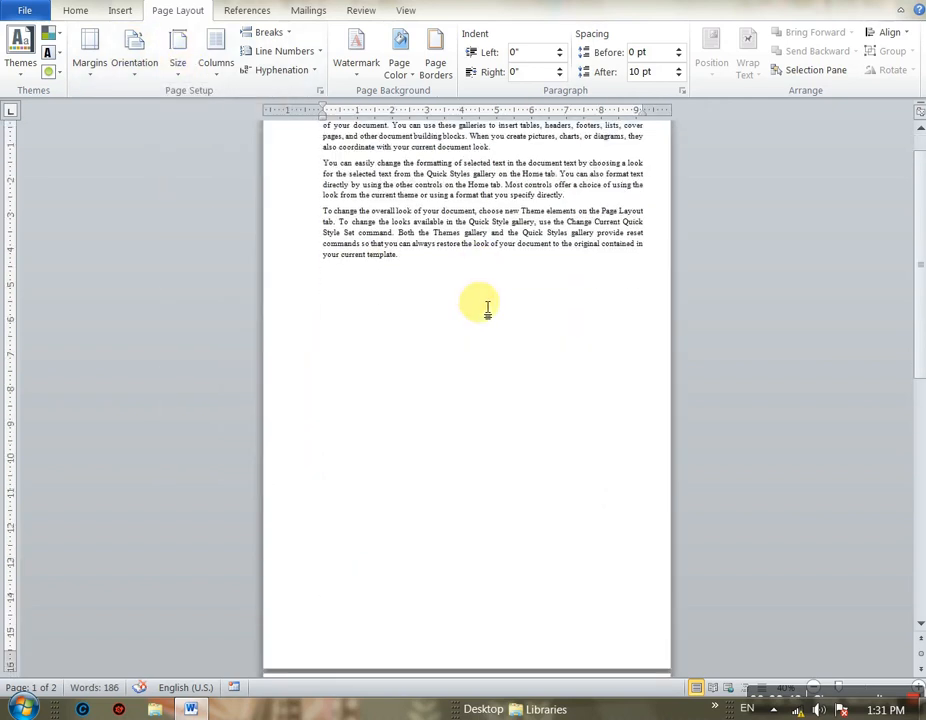
scroll(487, 310, "down", 4)
scroll(465, 380, "up", 1)
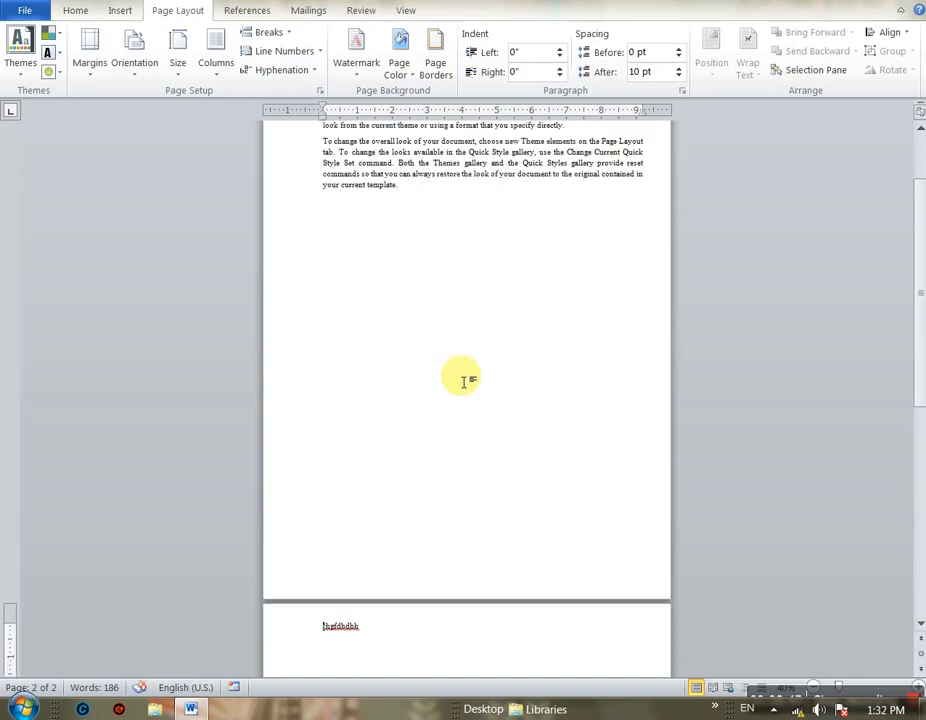
Distribute the third paragraph's text so its last line spreads across the full text width
left_click(427, 187)
key("ctrl+shift+j")
left_click(447, 381)
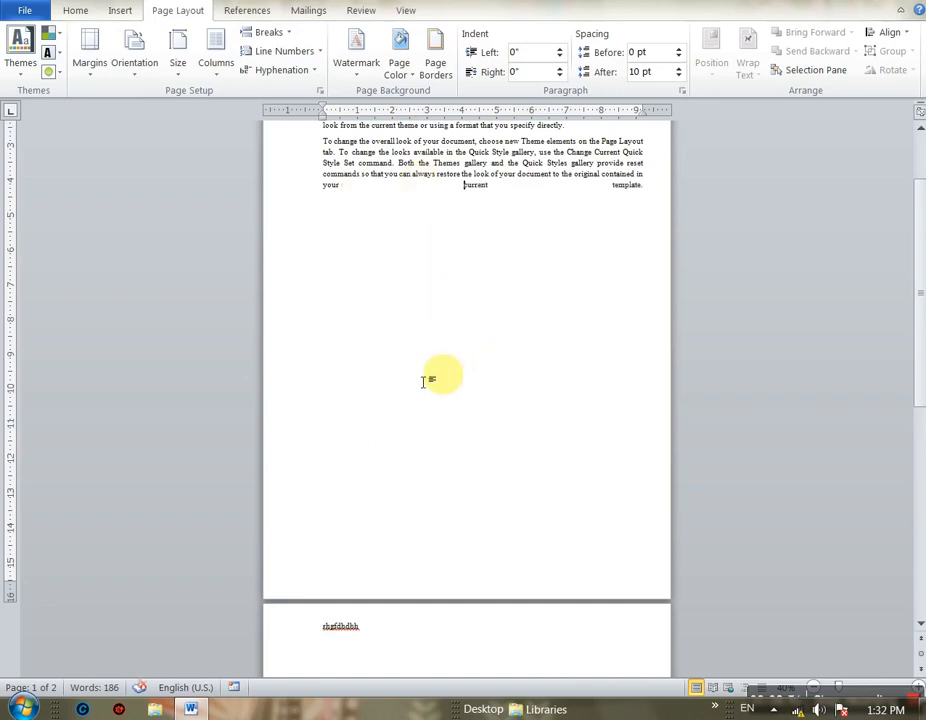
Delete the break before the stray text on page two so it continues at the end of the third paragraph
left_click(323, 641)
key("BackSpace")
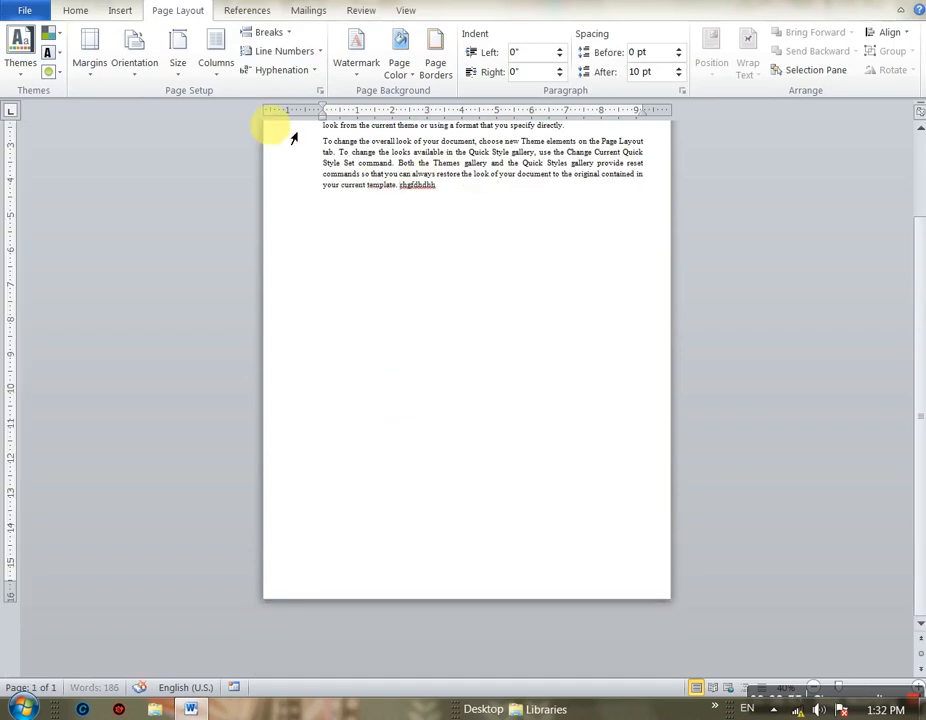
Set the document's paper size to A4, 8.27" x 11.69"
left_click(178, 72)
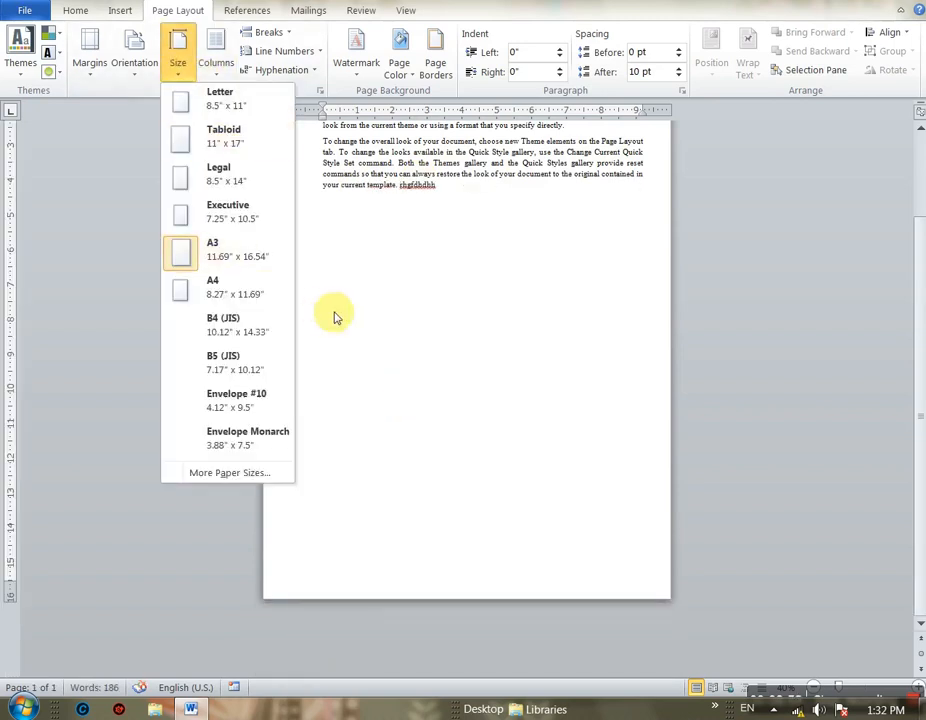
left_click(442, 352)
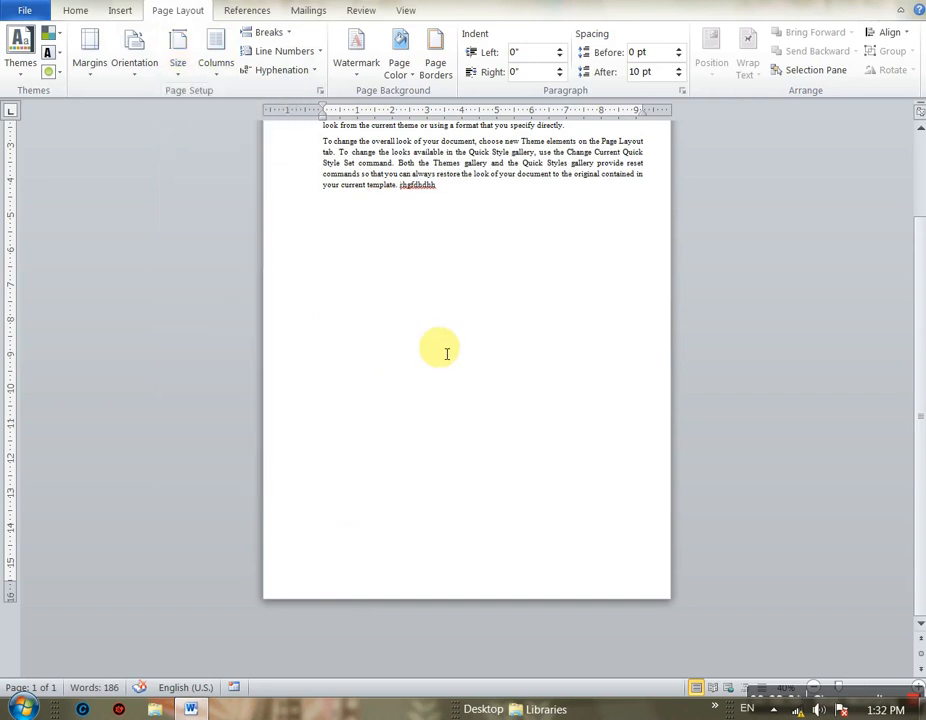
scroll(445, 352, "up", 2)
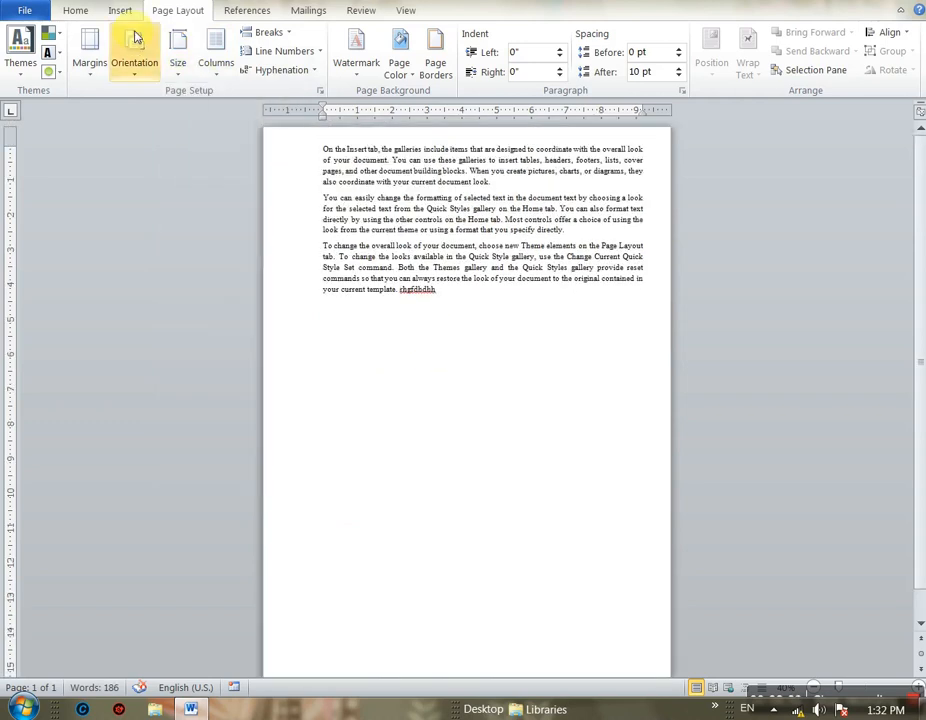
left_click(186, 80)
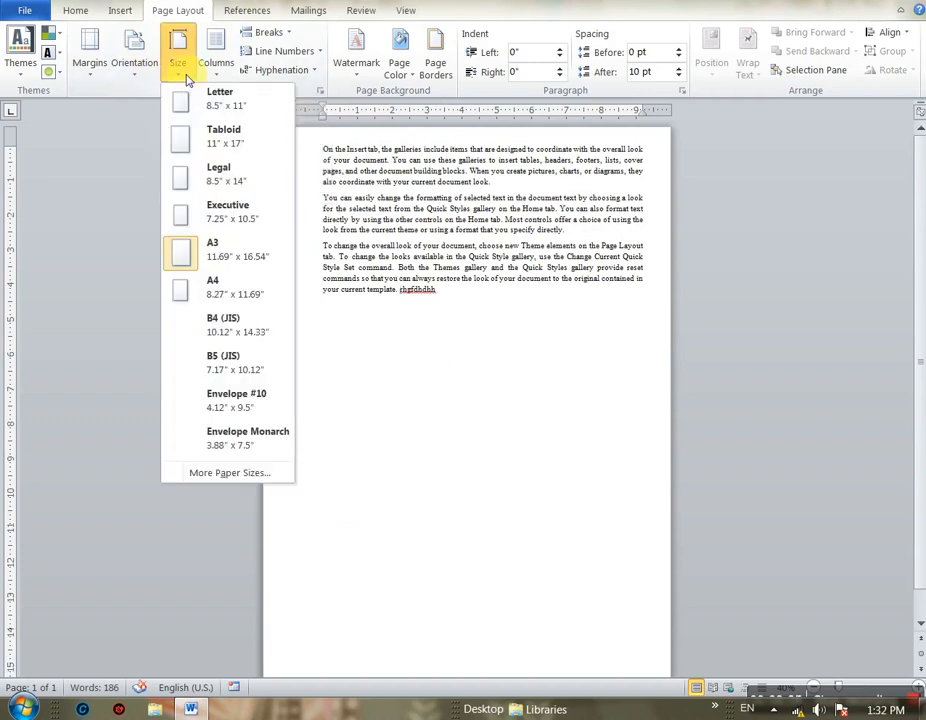
left_click(193, 302)
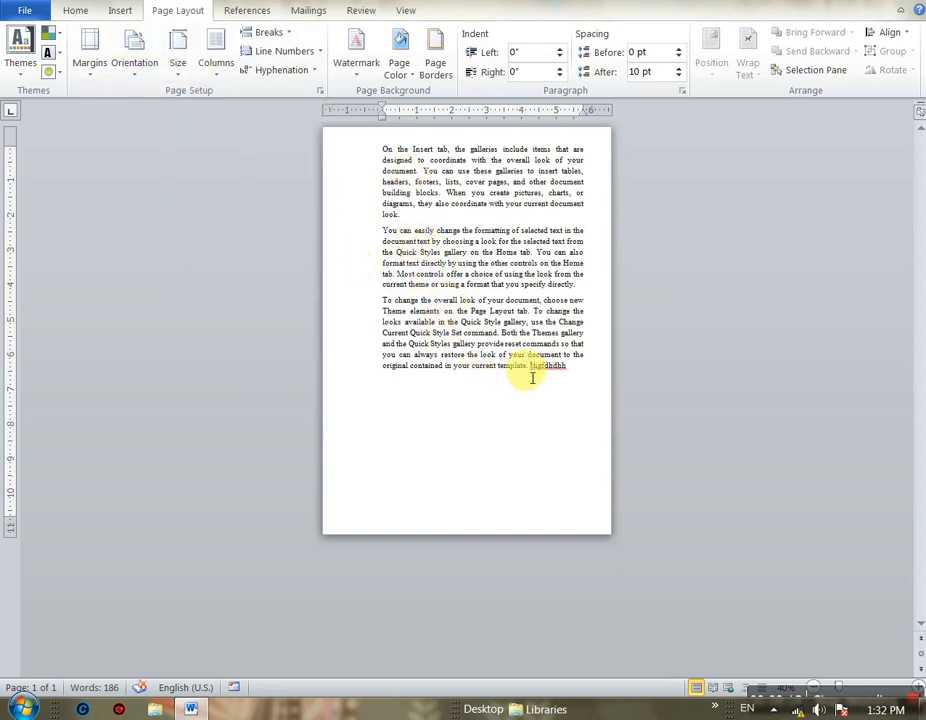
Copy the three sample paragraphs and paste them twice below the existing text
left_click_drag(382, 149, 529, 366)
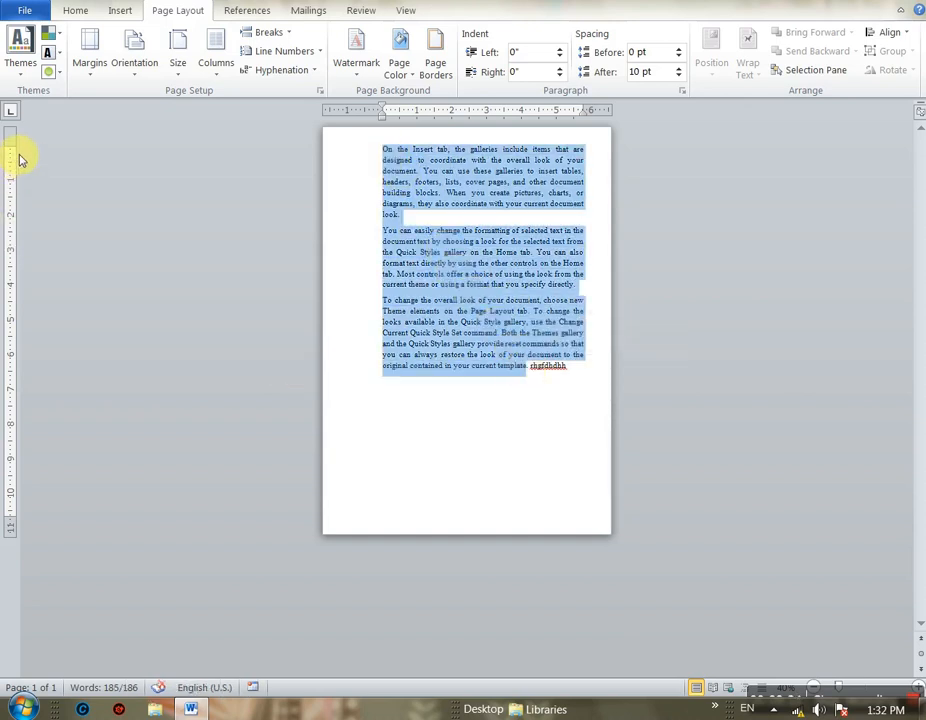
left_click(424, 424)
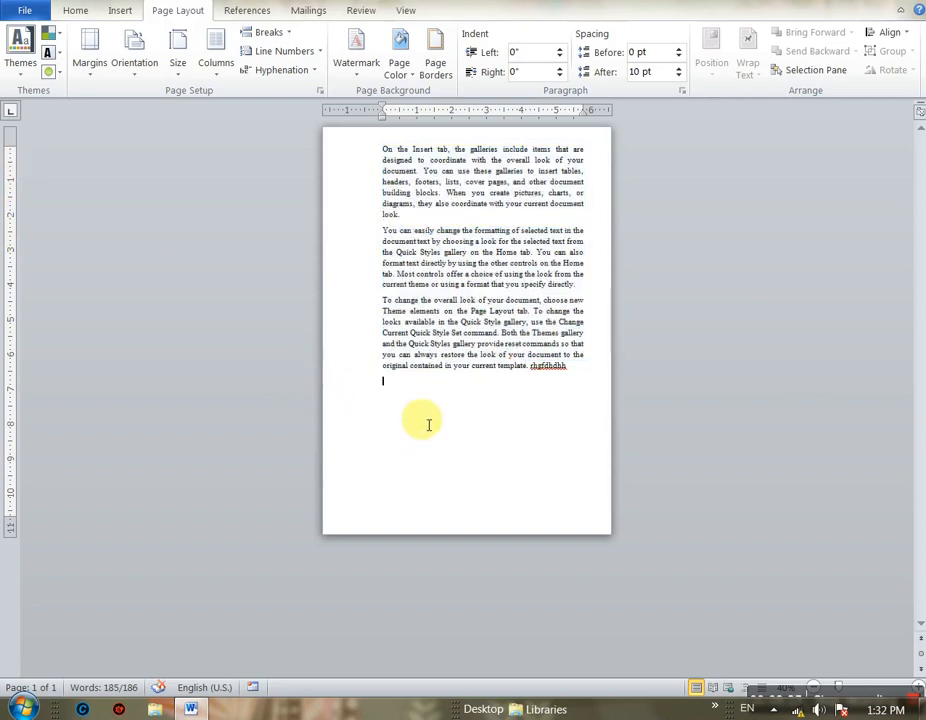
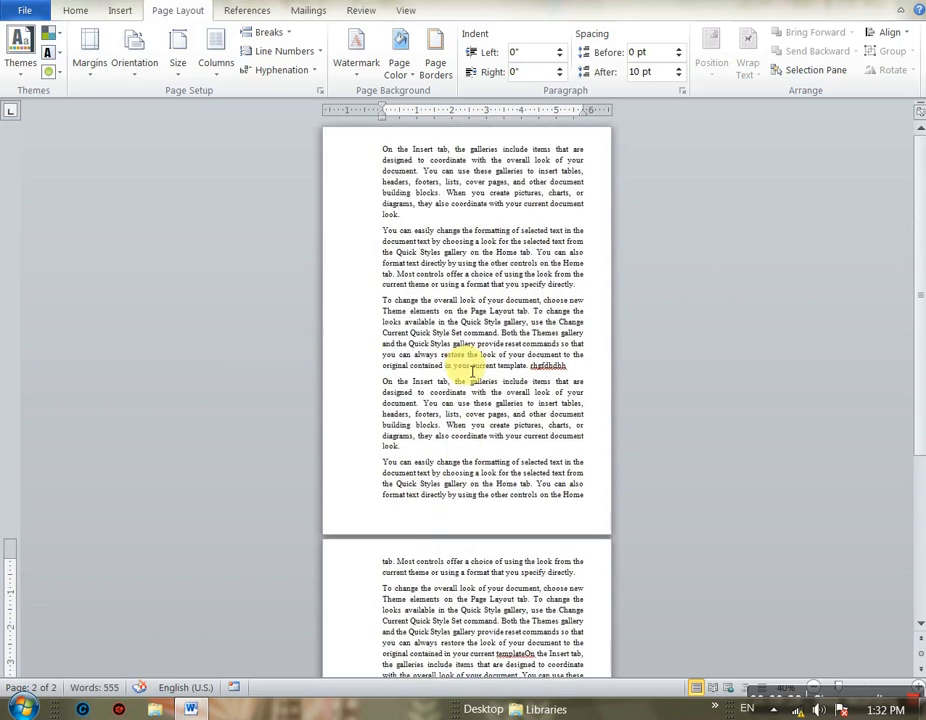
Define a custom paper size in Page Setup with a width of 8.7" and a height of 12"
left_click(178, 58)
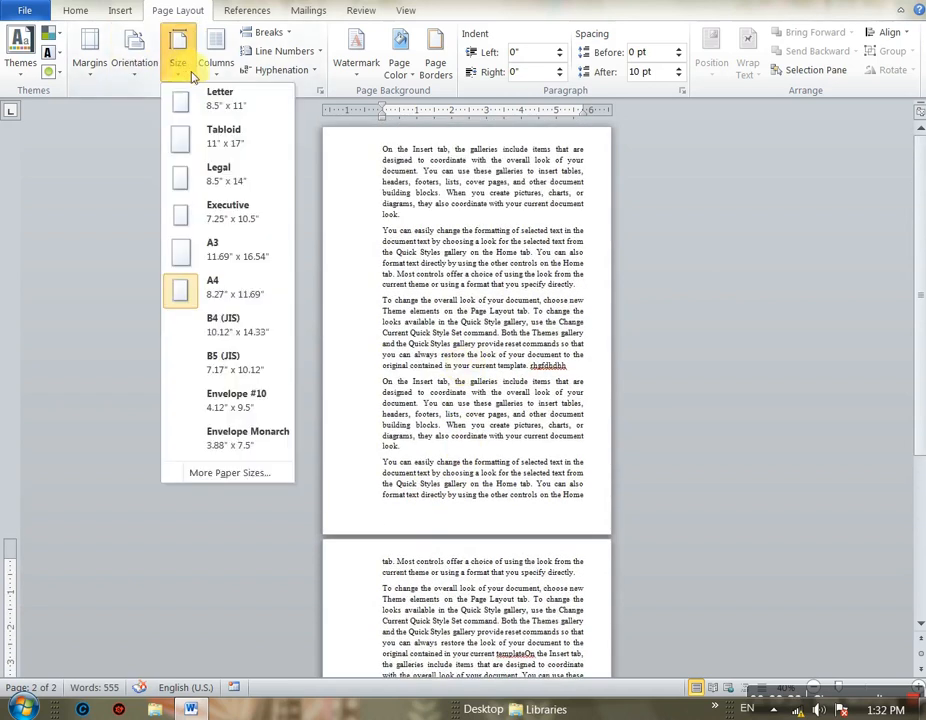
left_click(222, 474)
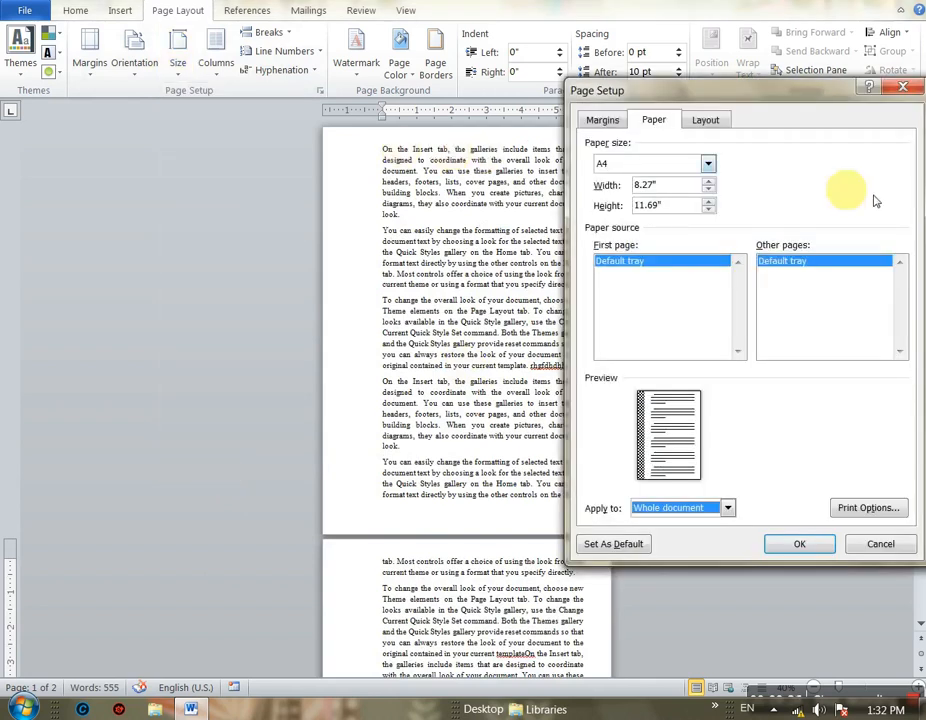
left_click(710, 182)
left_click(710, 182)
left_click(710, 182)
left_click(710, 182)
left_click(710, 183)
left_click(710, 202)
left_click(710, 202)
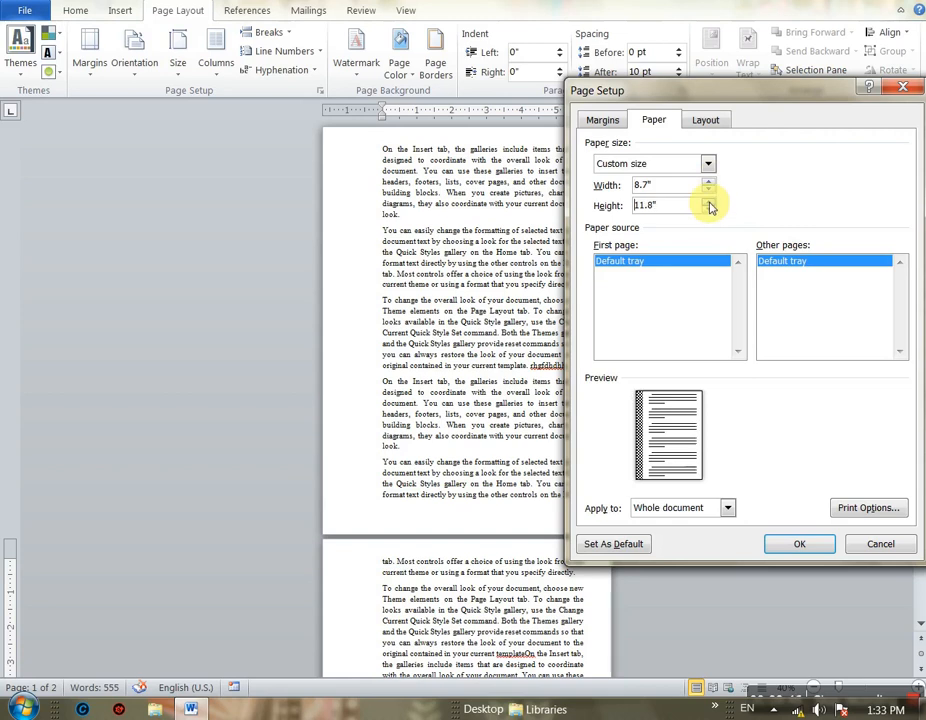
left_click(710, 202)
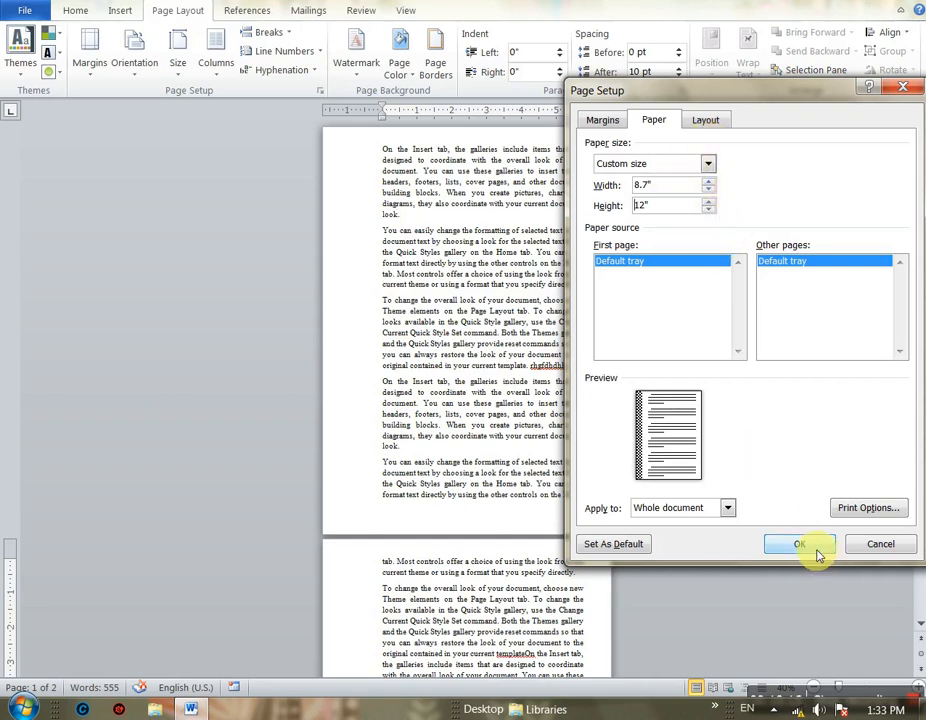
Apply the custom paper size to the whole document without adjusting the margins
left_click(727, 508)
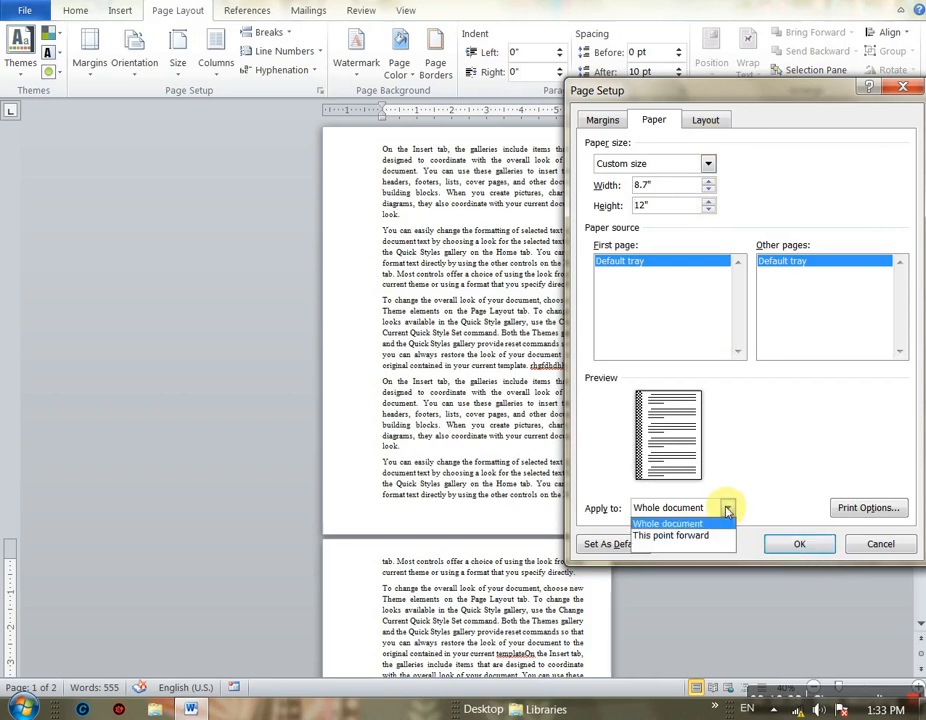
left_click(727, 508)
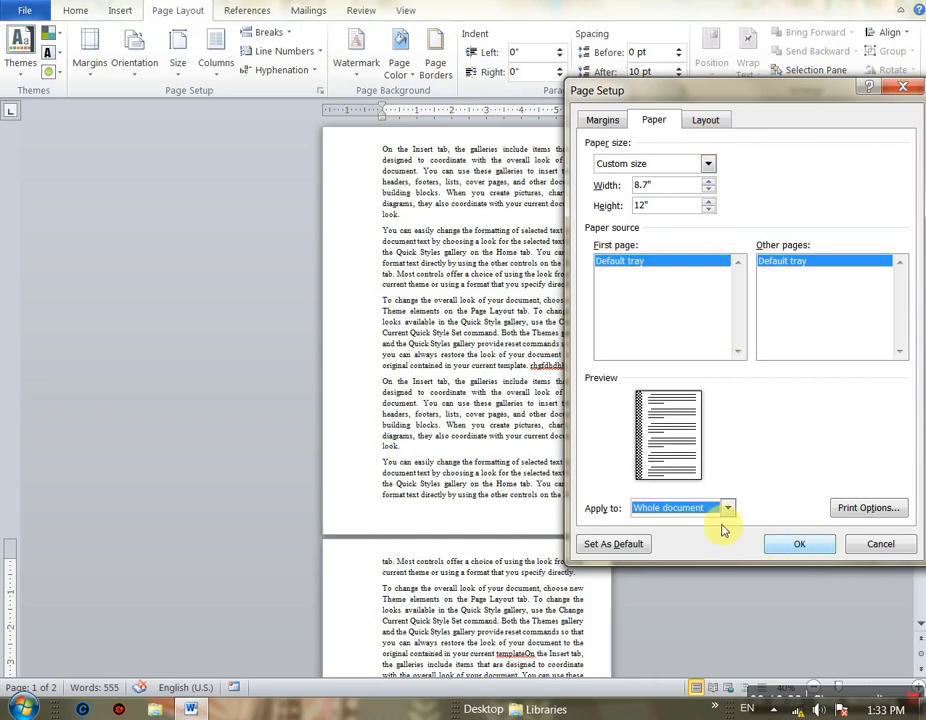
left_click(800, 542)
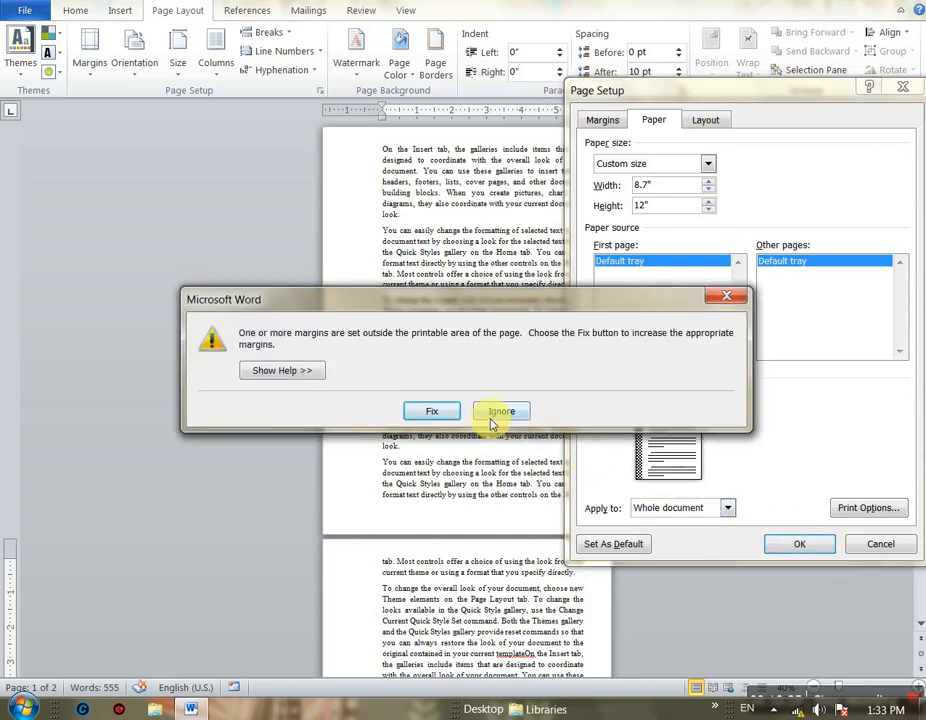
left_click(728, 300)
scroll(471, 327, "up", 3)
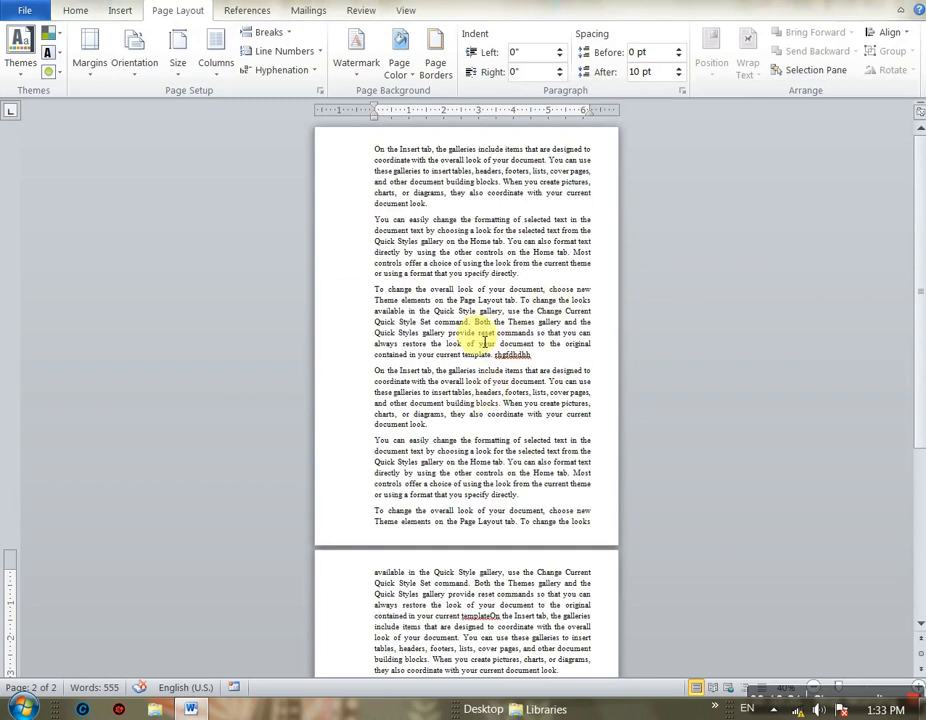
Undo the custom paper size and both pasted copies of the sample paragraphs
key("ctrl+z")
key("ctrl+z")
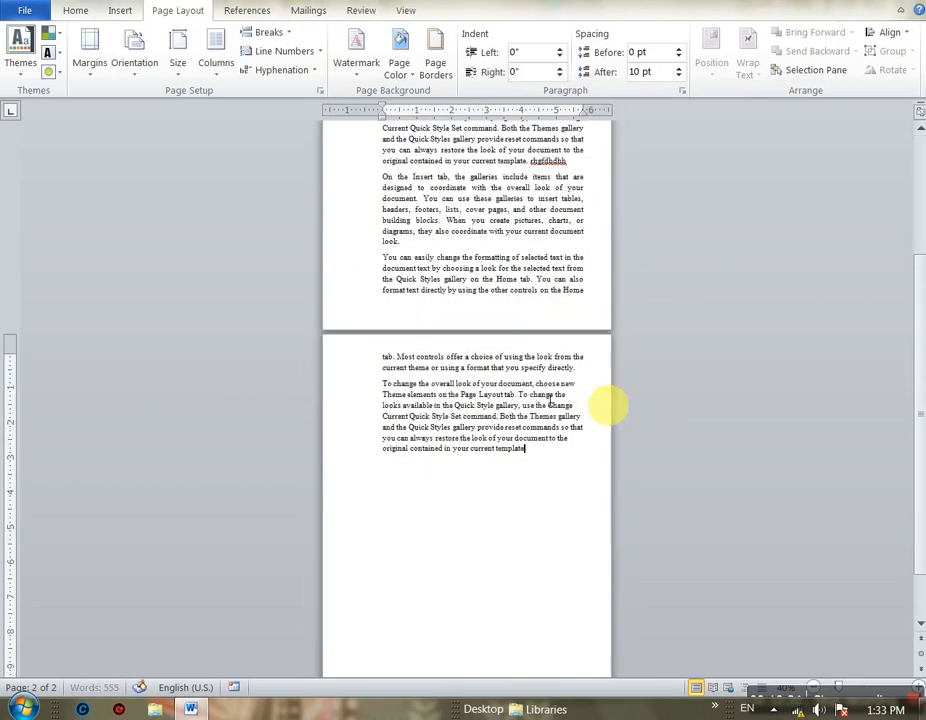
key("ctrl+z")
scroll(550, 395, "up", 4)
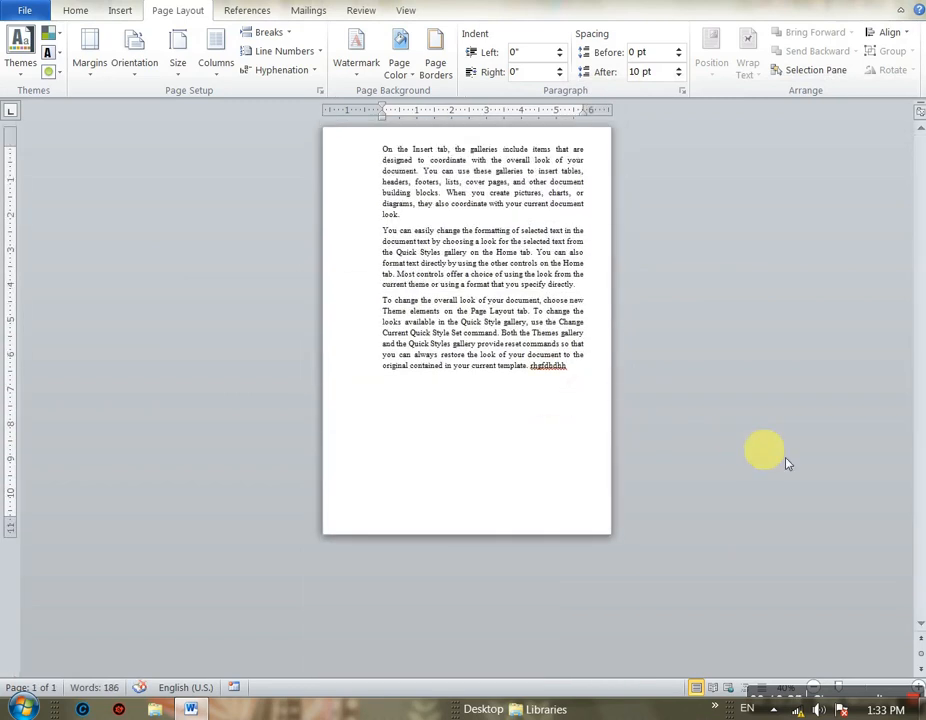
Select all of the sample text and arrange it in two columns
left_click(221, 76)
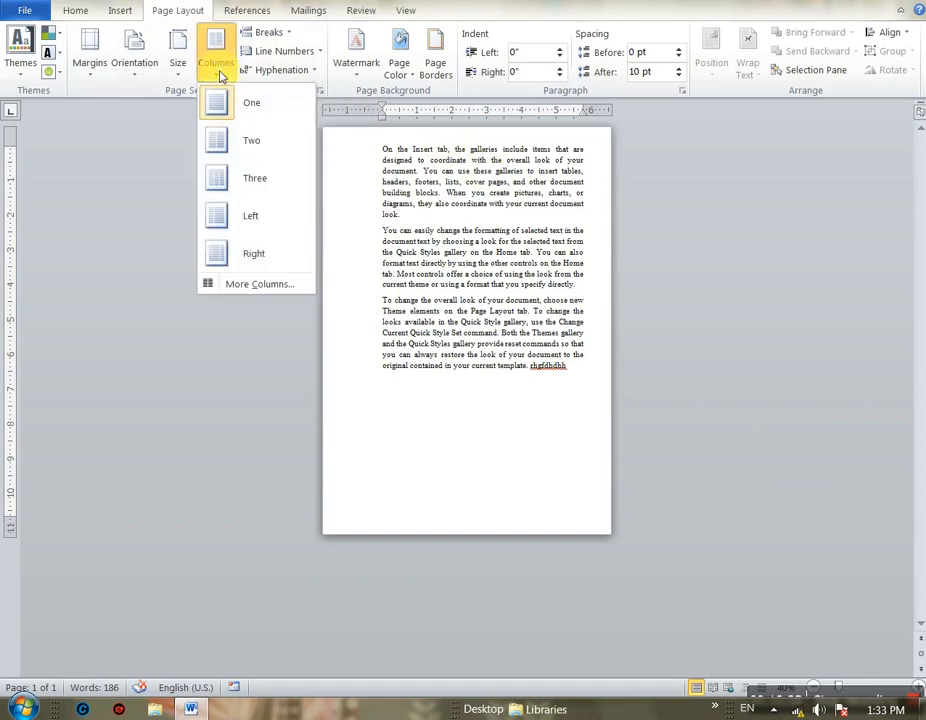
left_click(378, 149)
left_click_drag(378, 149, 607, 400)
left_click(216, 64)
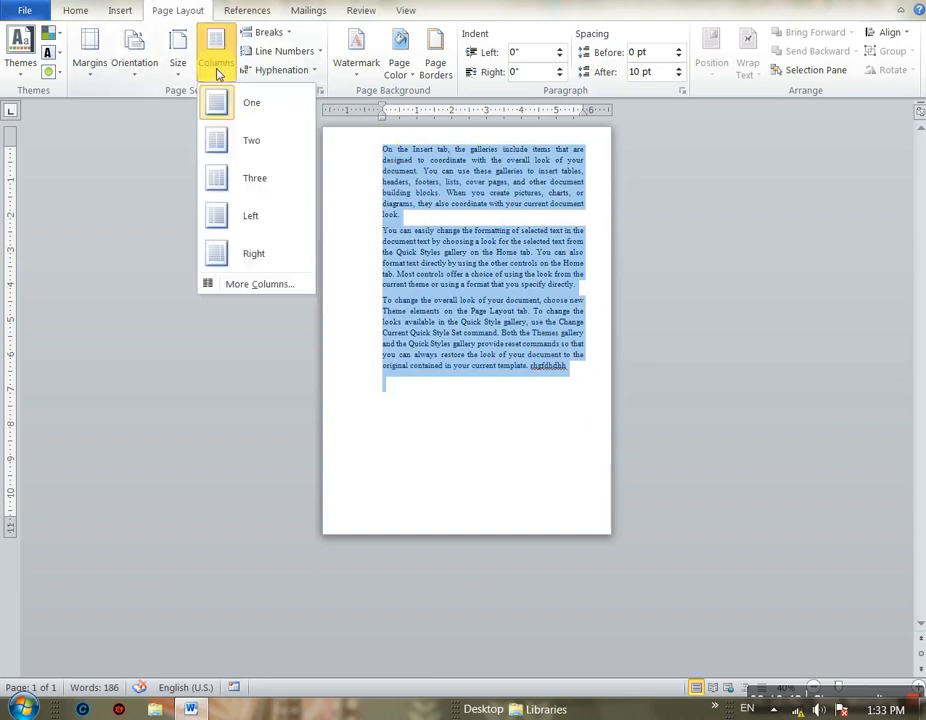
left_click(240, 145)
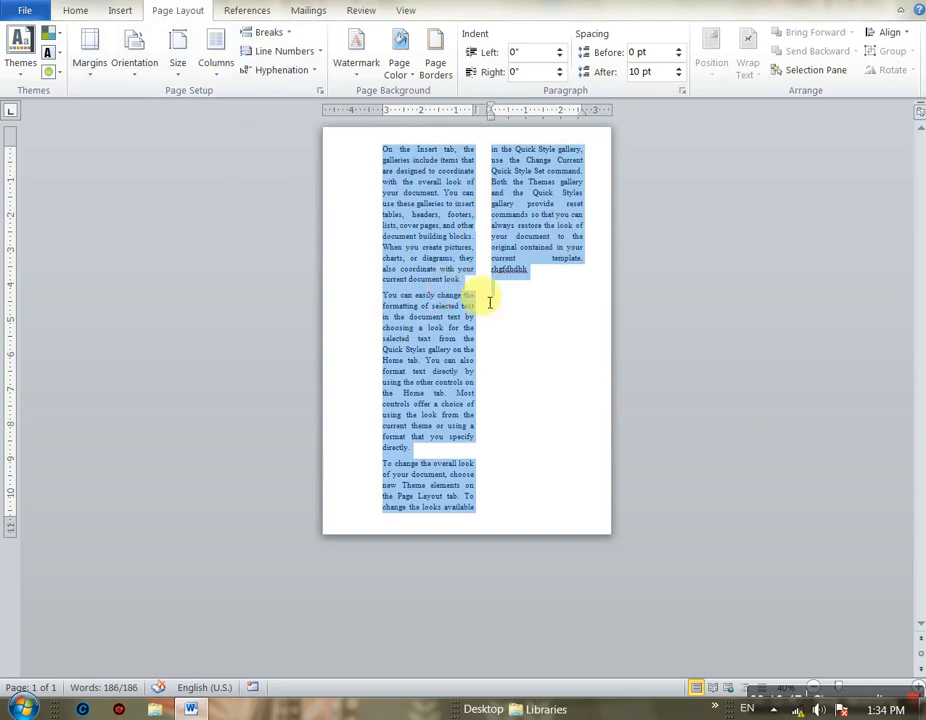
Change the selected text to the Left column layout and add a line between the columns
left_click(222, 78)
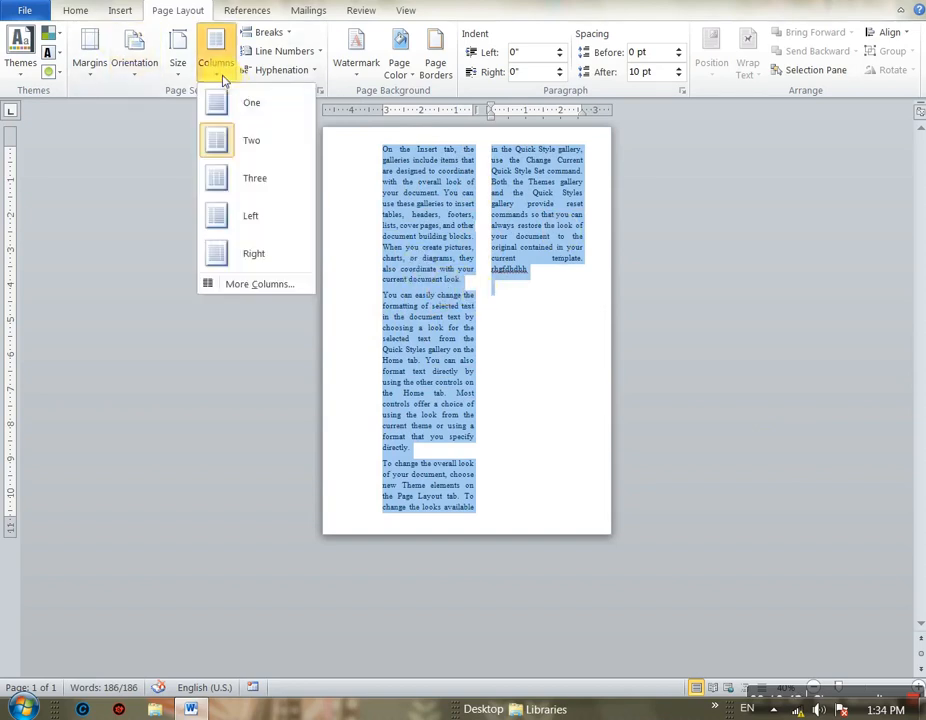
left_click(248, 216)
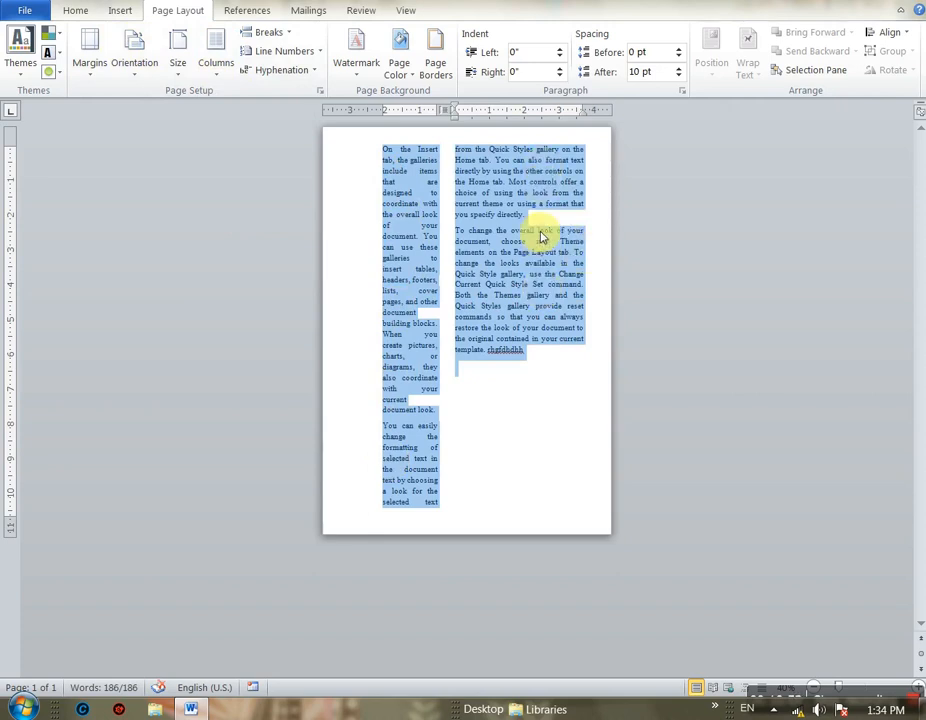
left_click(216, 55)
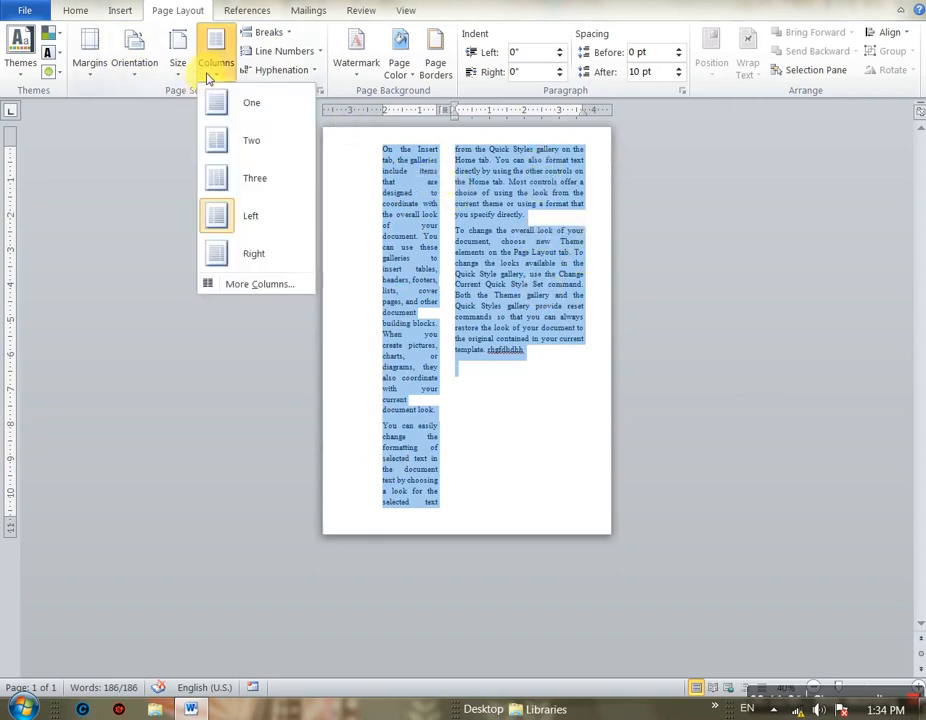
left_click(264, 286)
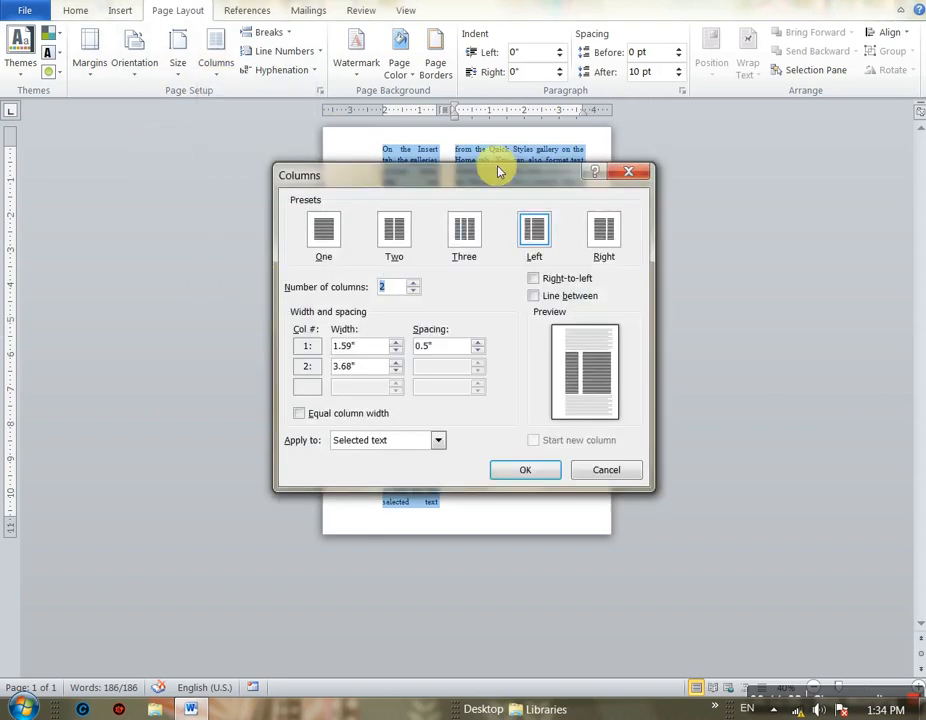
left_click_drag(482, 174, 738, 180)
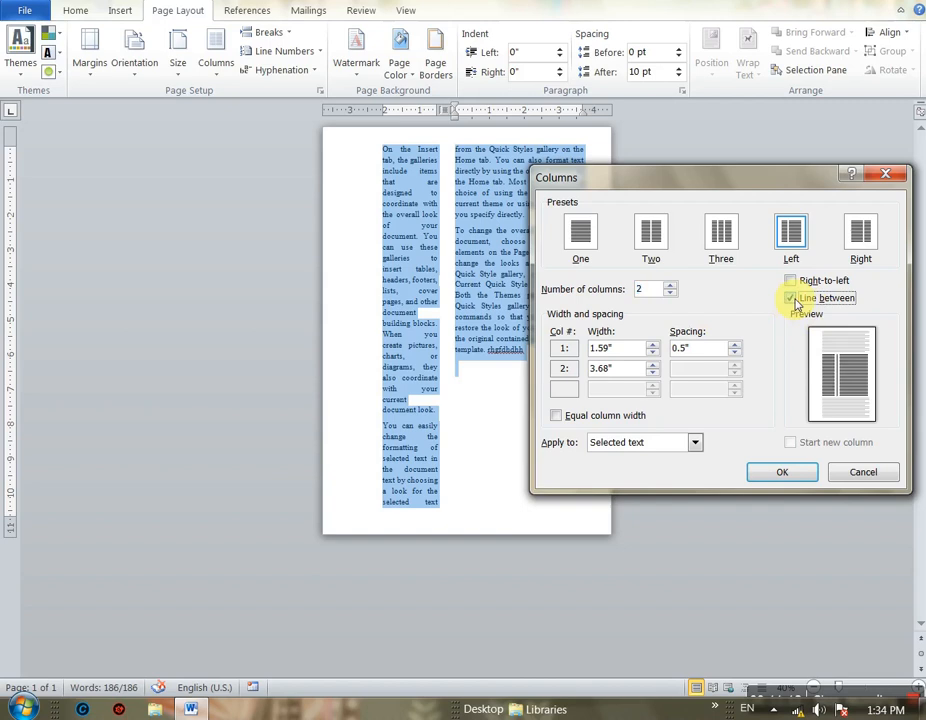
left_click(765, 477)
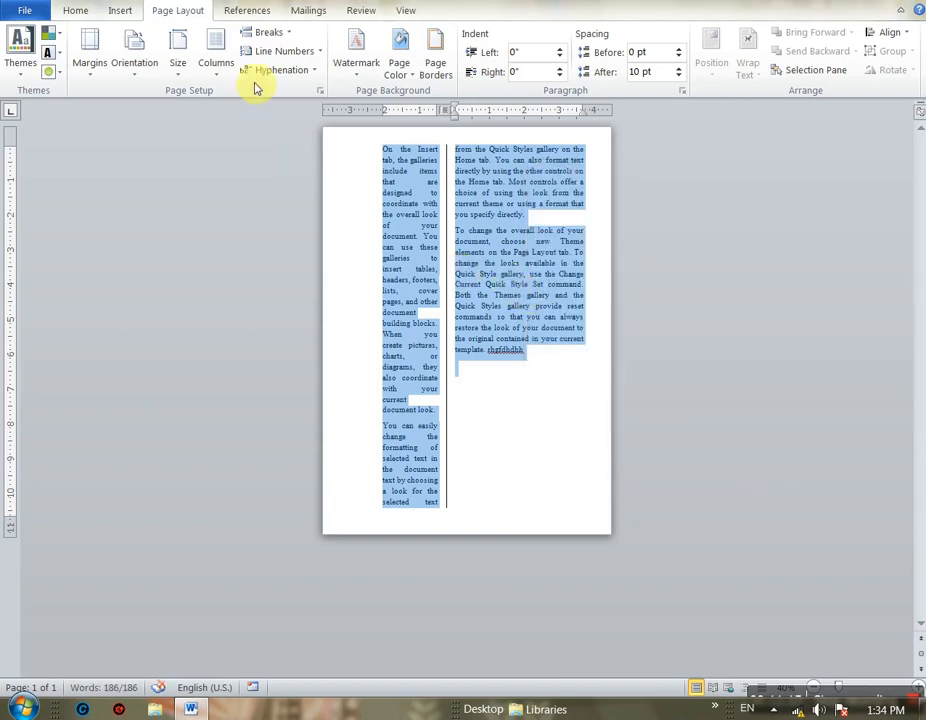
Set the number of columns for the selected text to 7
left_click(217, 74)
left_click(258, 284)
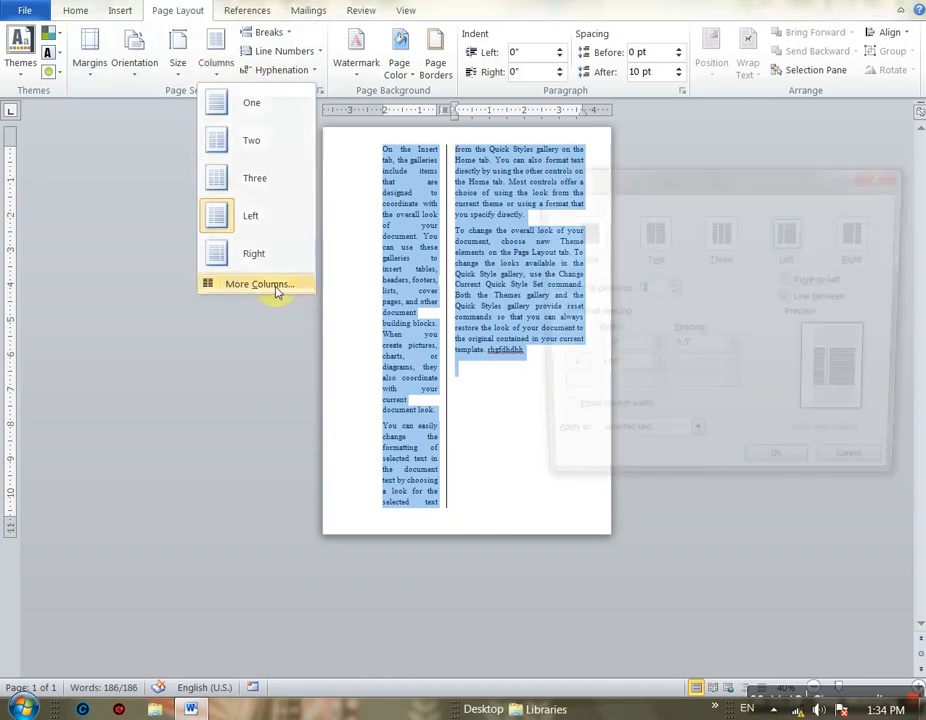
left_click(670, 286)
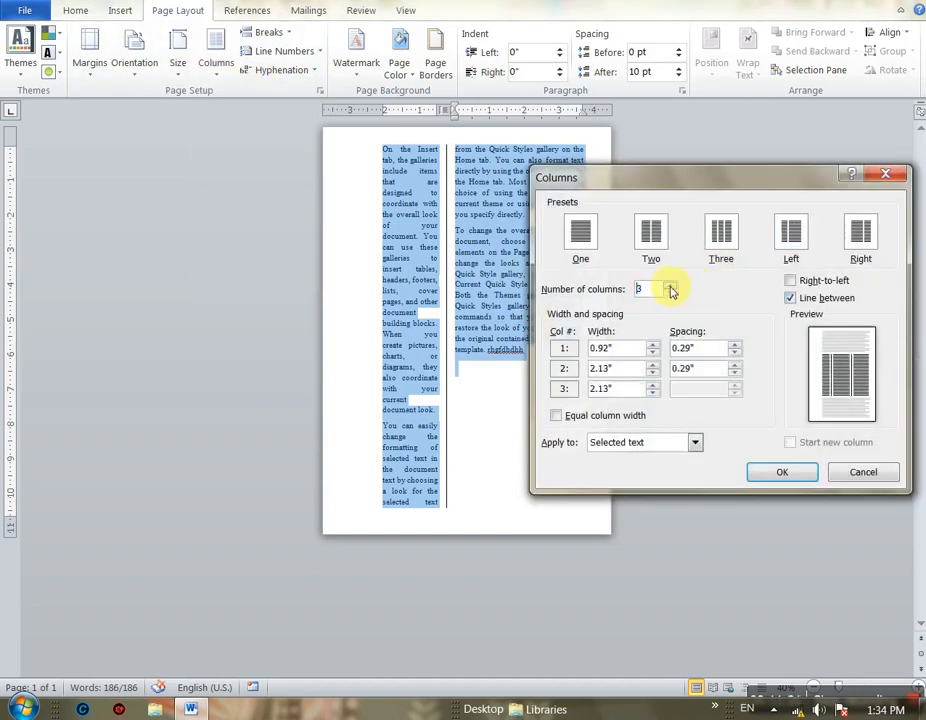
left_click(670, 286)
left_click(670, 286)
left_click(670, 286)
left_click(670, 286)
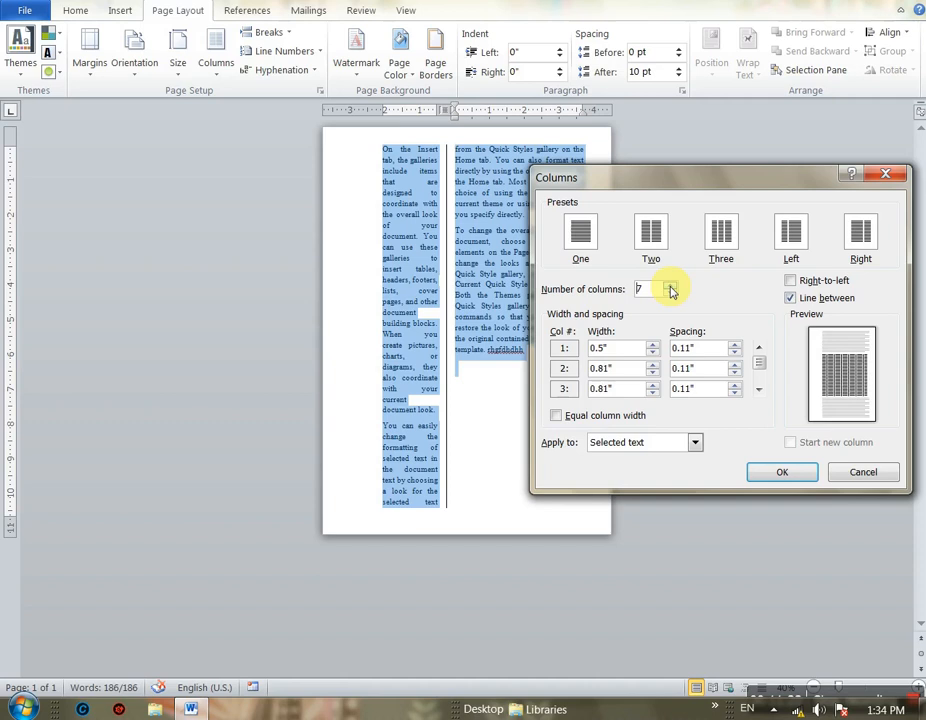
left_click(790, 473)
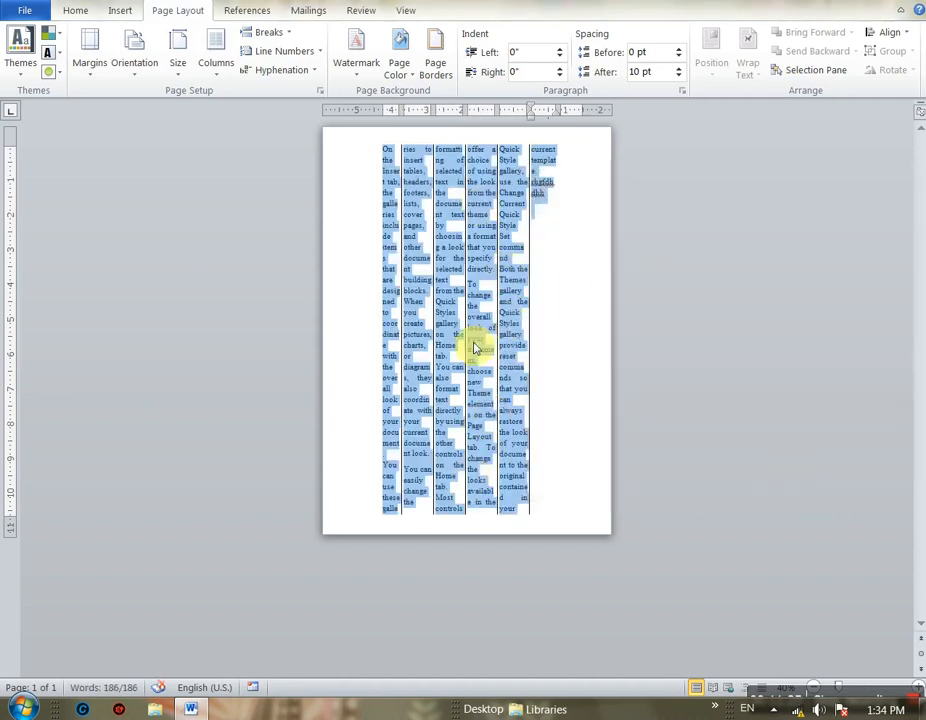
Give the selected text's columns equal width
left_click(215, 62)
left_click(248, 284)
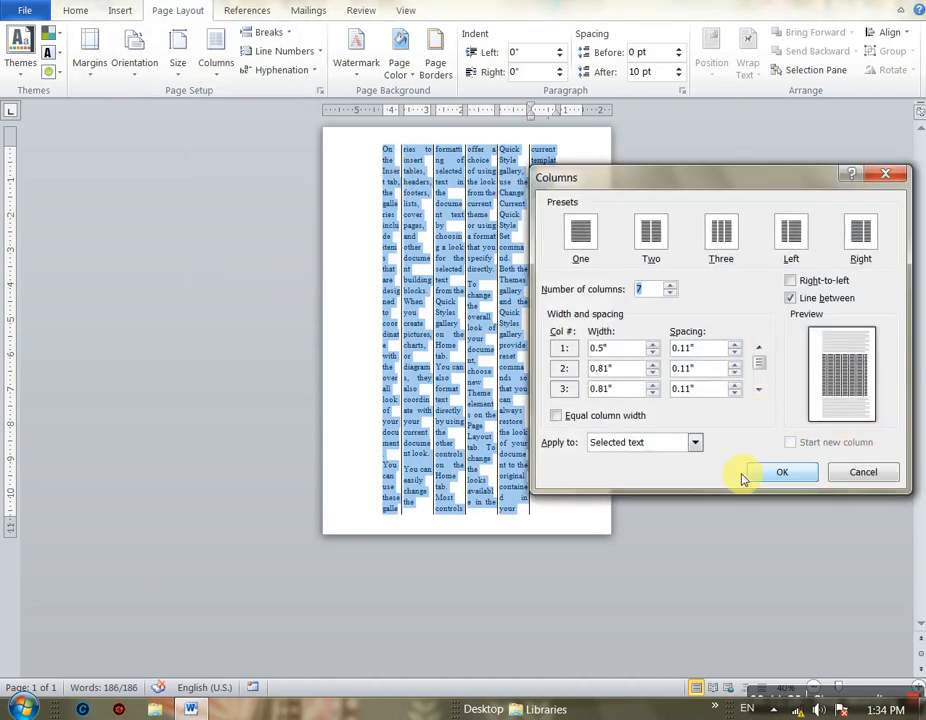
left_click(557, 417)
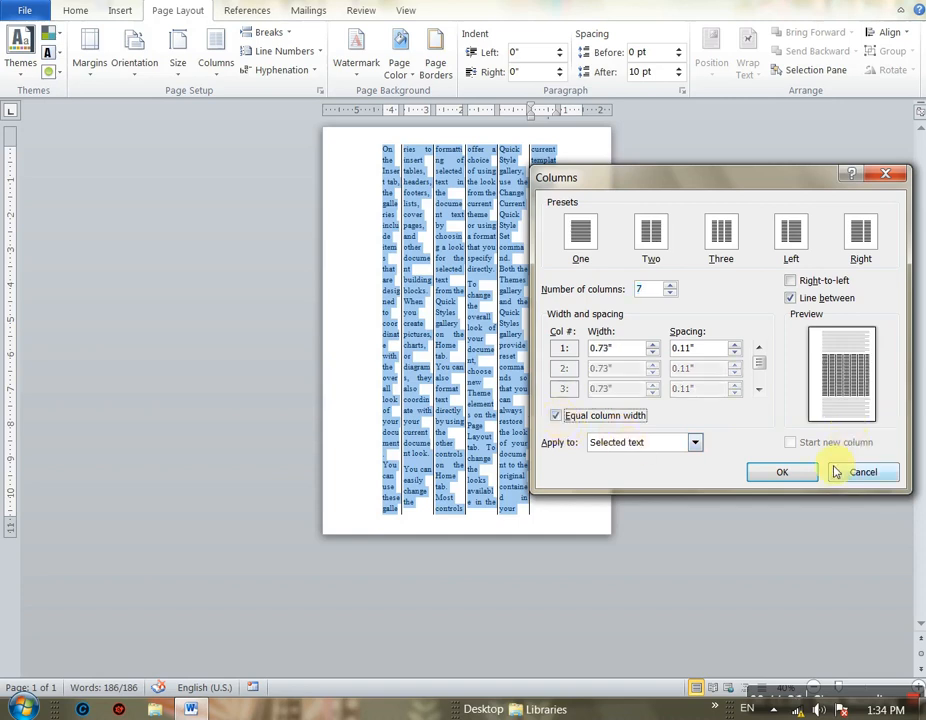
left_click(798, 473)
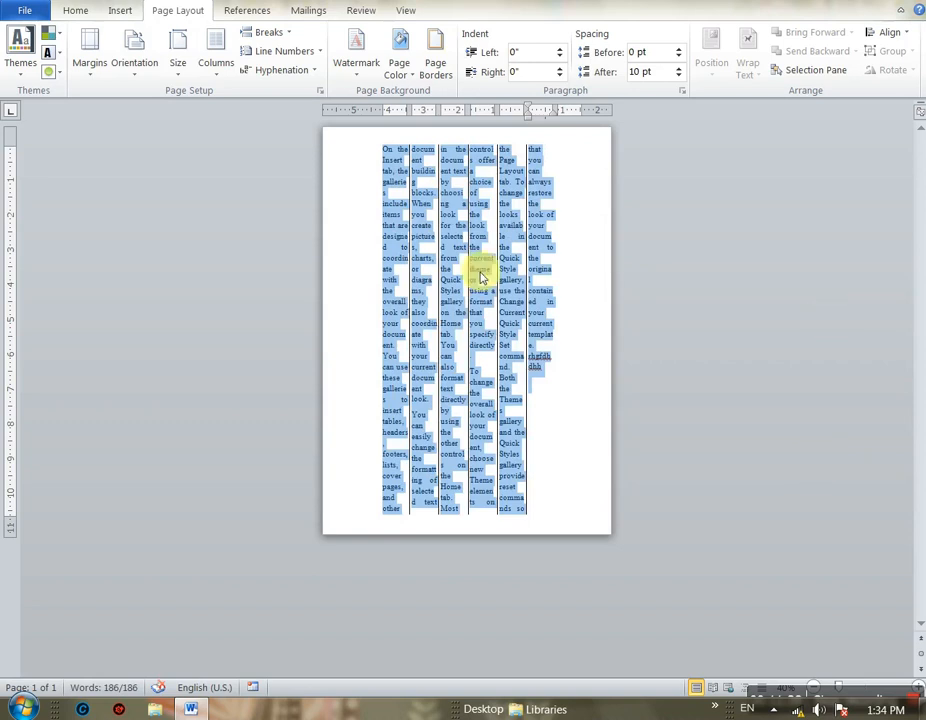
Review the column settings applied to the selected text and keep them as they are
left_click(218, 68)
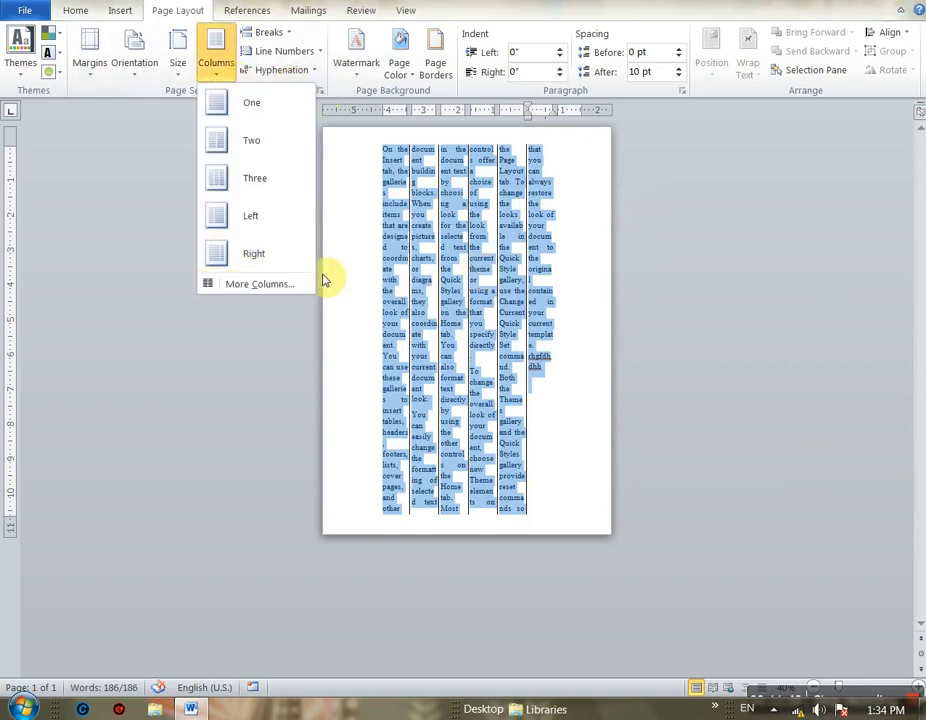
left_click(275, 291)
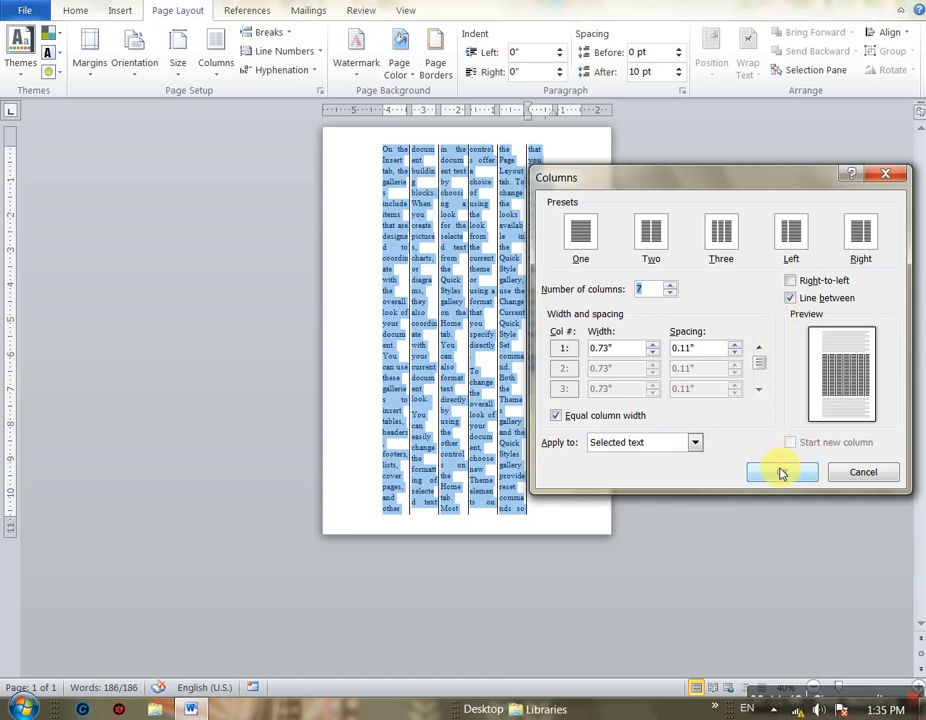
left_click(781, 471)
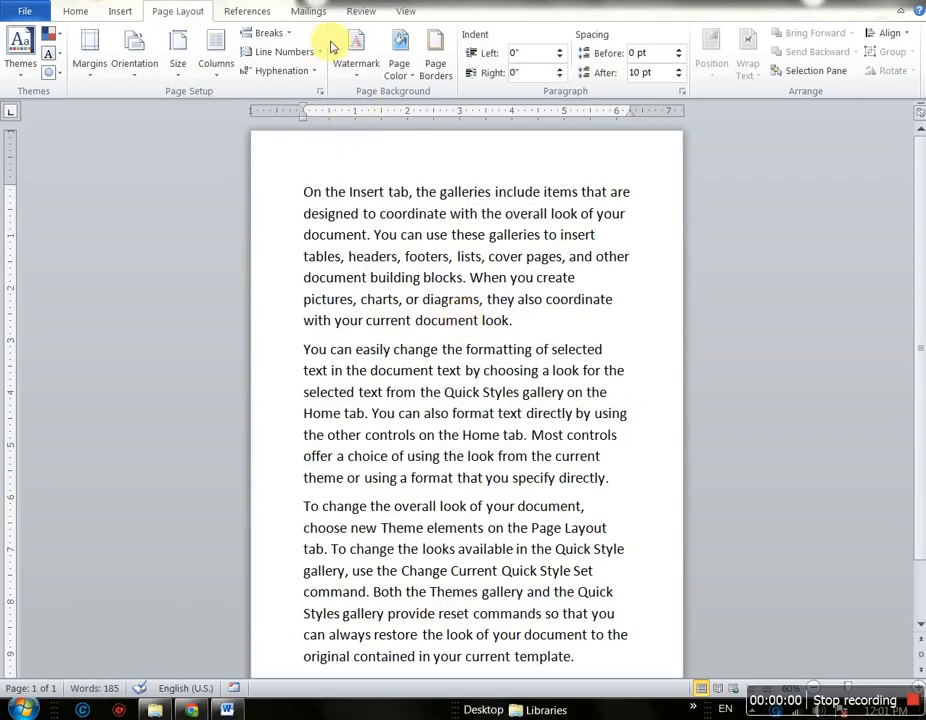
Insert a page break at the end of the first paragraph so the remaining text starts on a new page
left_click(274, 34)
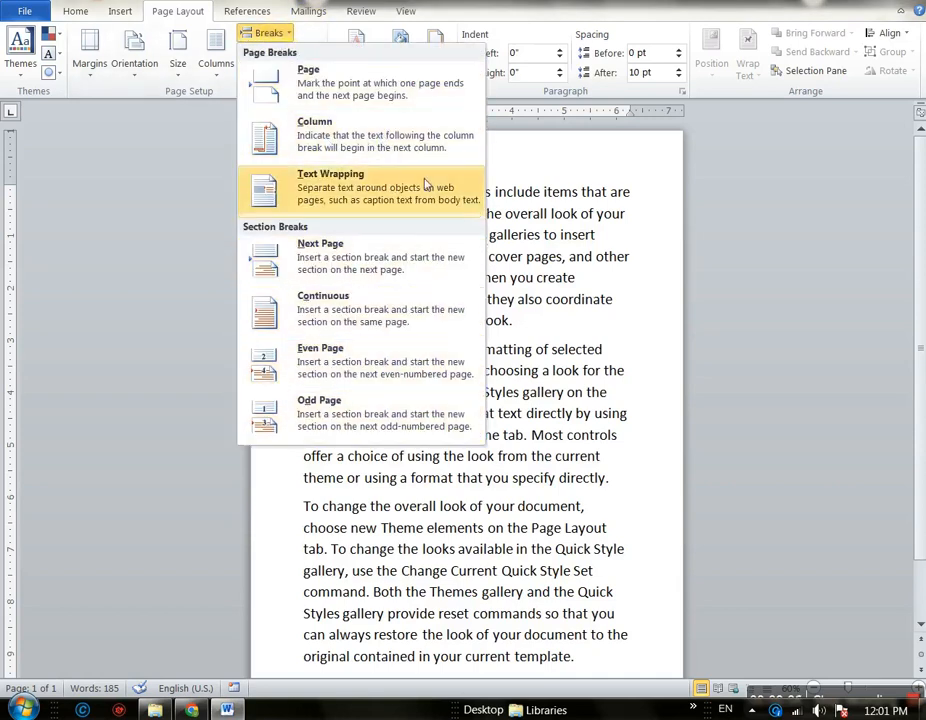
left_click(537, 318)
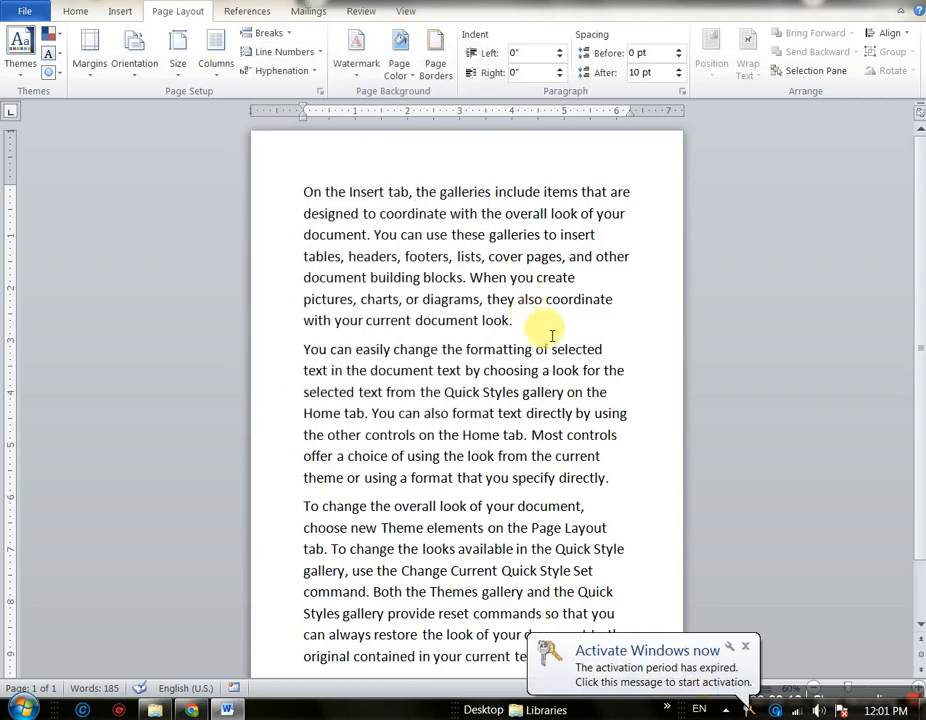
left_click(554, 331)
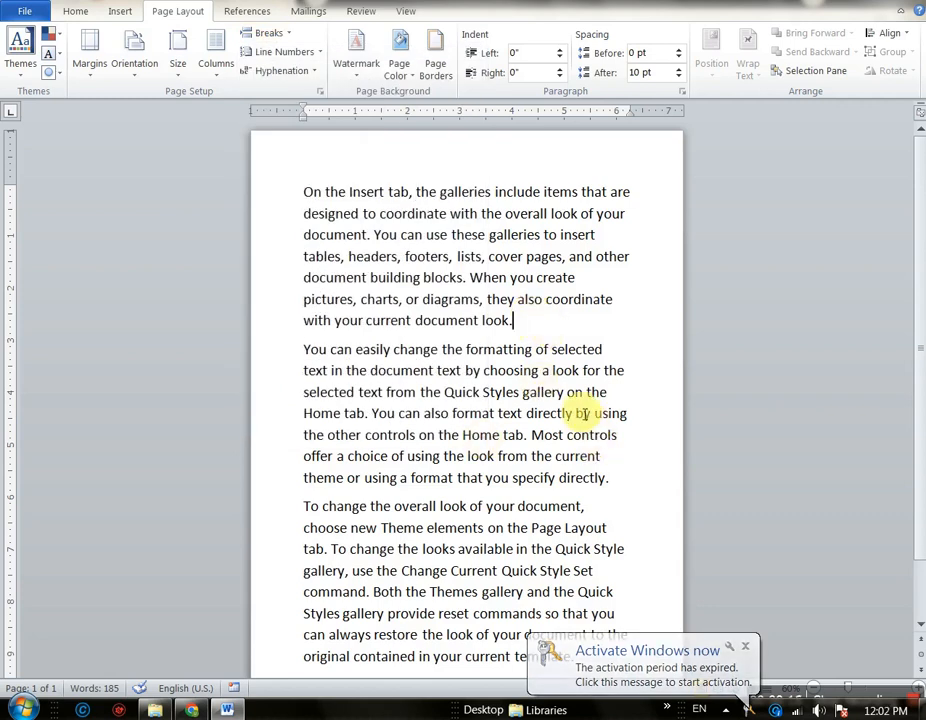
scroll(583, 413, "down", 2)
scroll(580, 413, "down", 2)
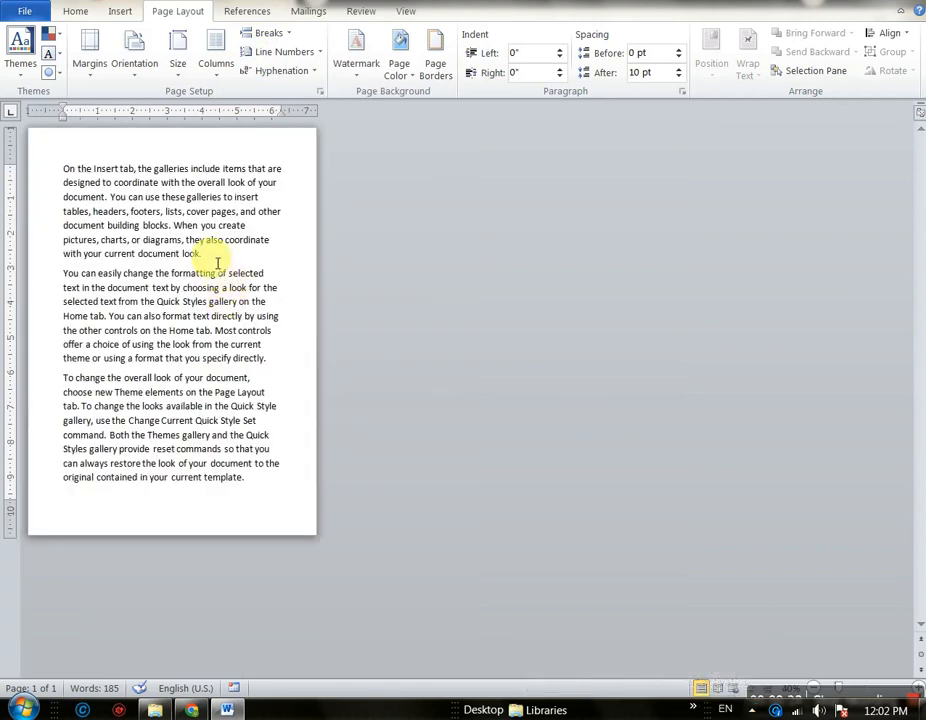
left_click(258, 33)
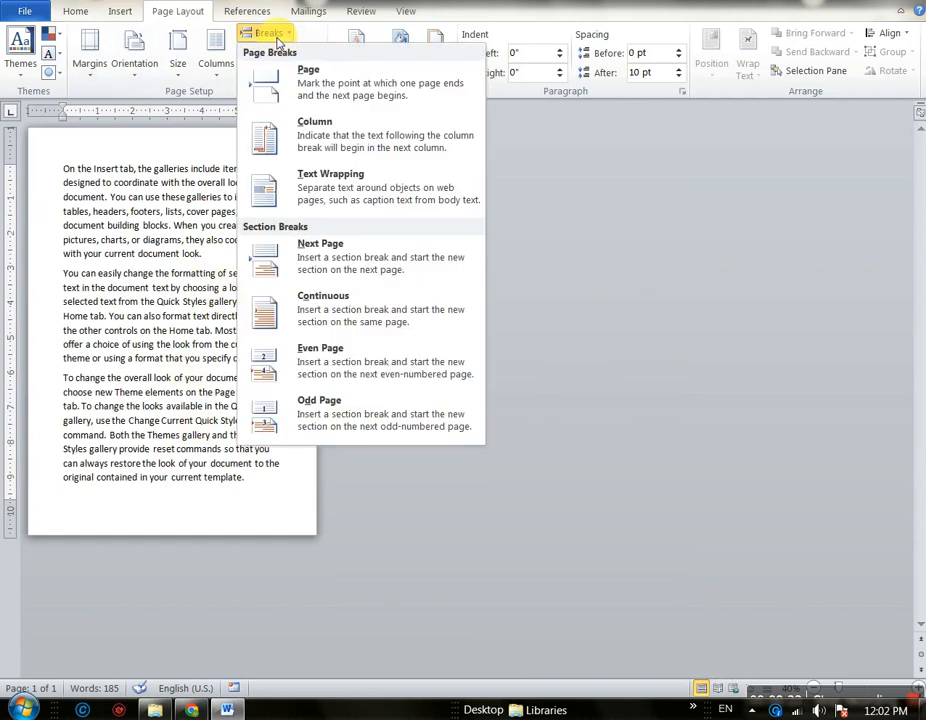
left_click(320, 90)
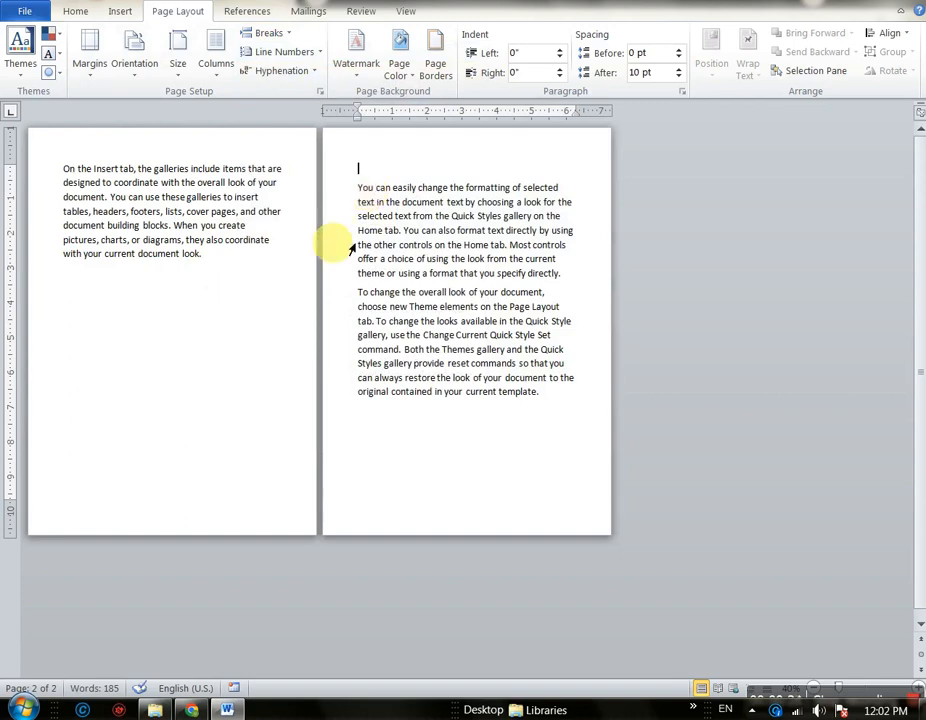
Remove the page break after the first paragraph and look over the available break types
left_click(226, 263)
key("Delete")
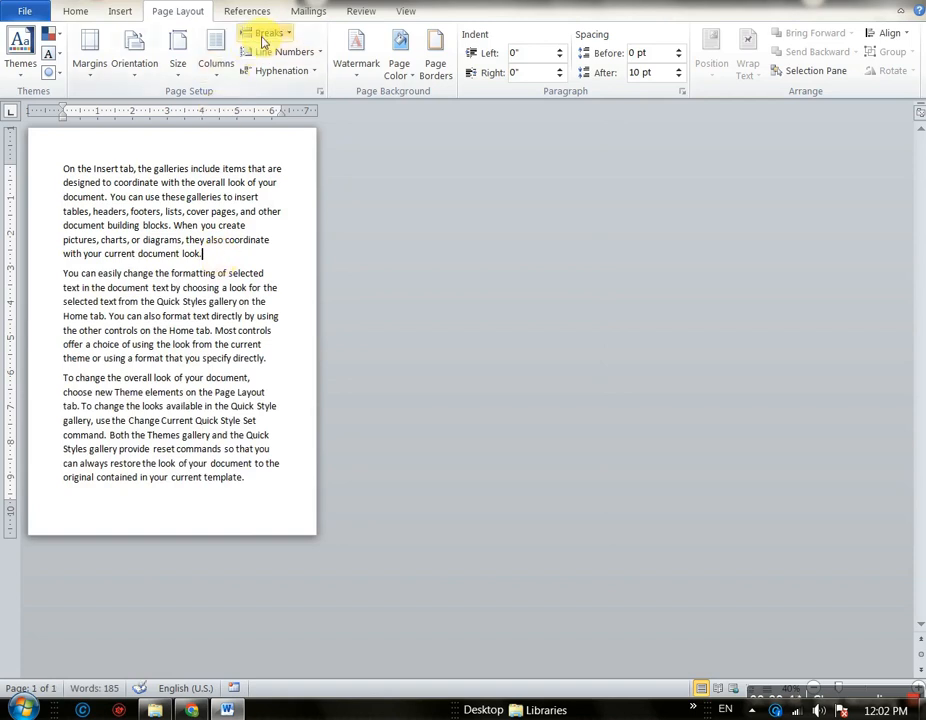
left_click(263, 35)
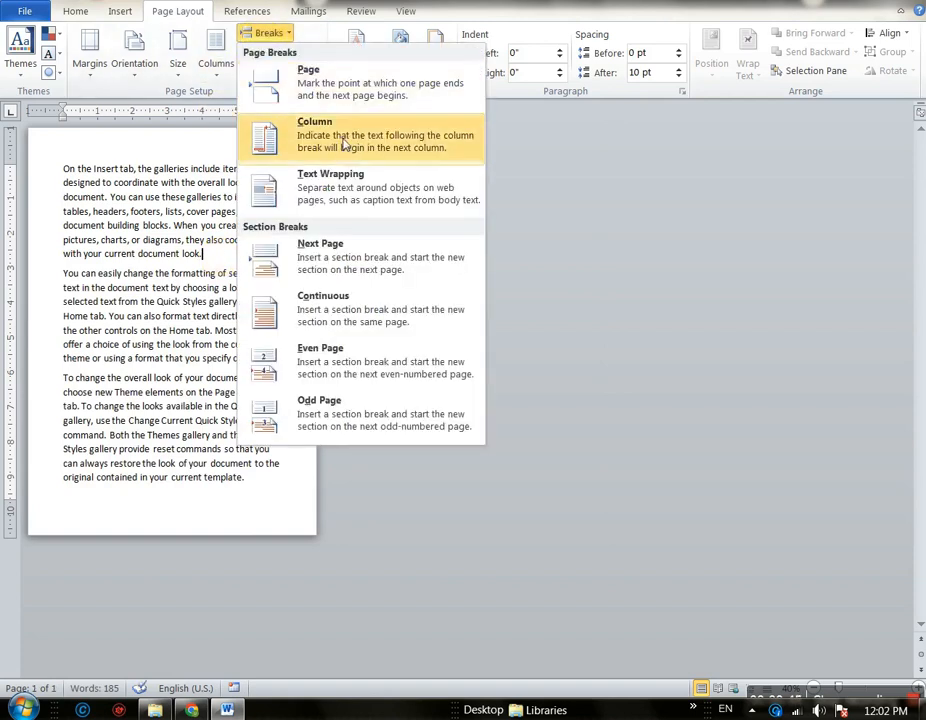
left_click(220, 240)
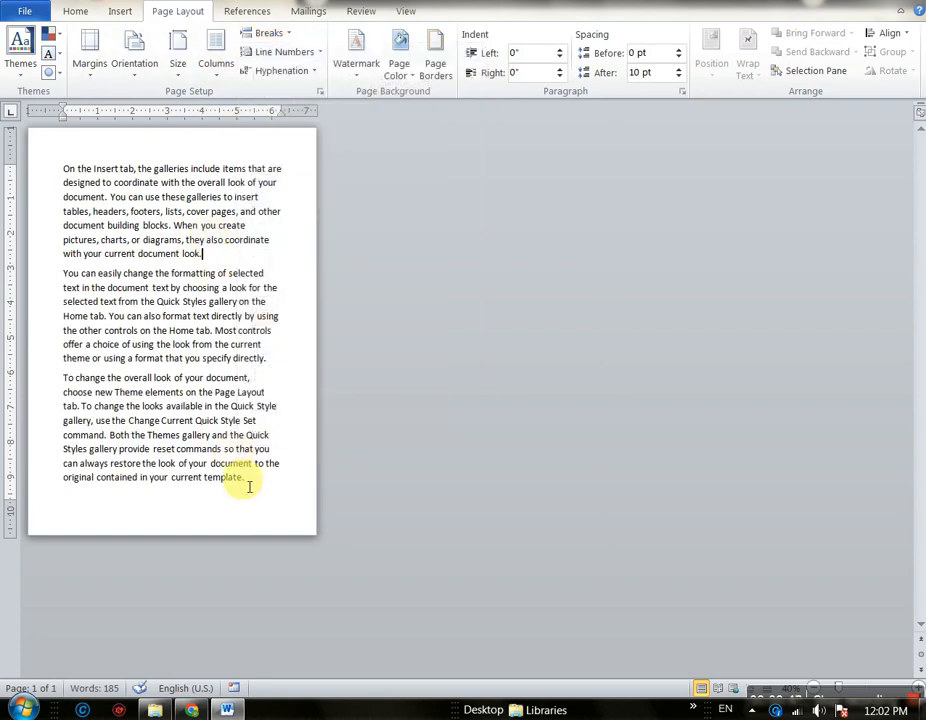
Arrange the whole sample text in two columns
left_click(249, 487)
key("ctrl+a")
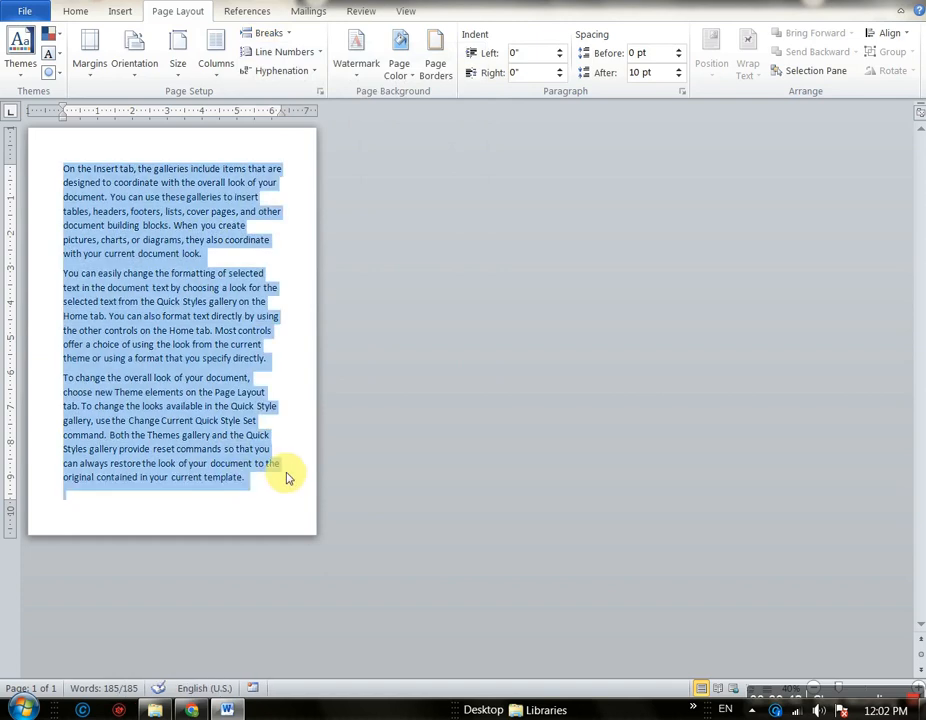
left_click(213, 58)
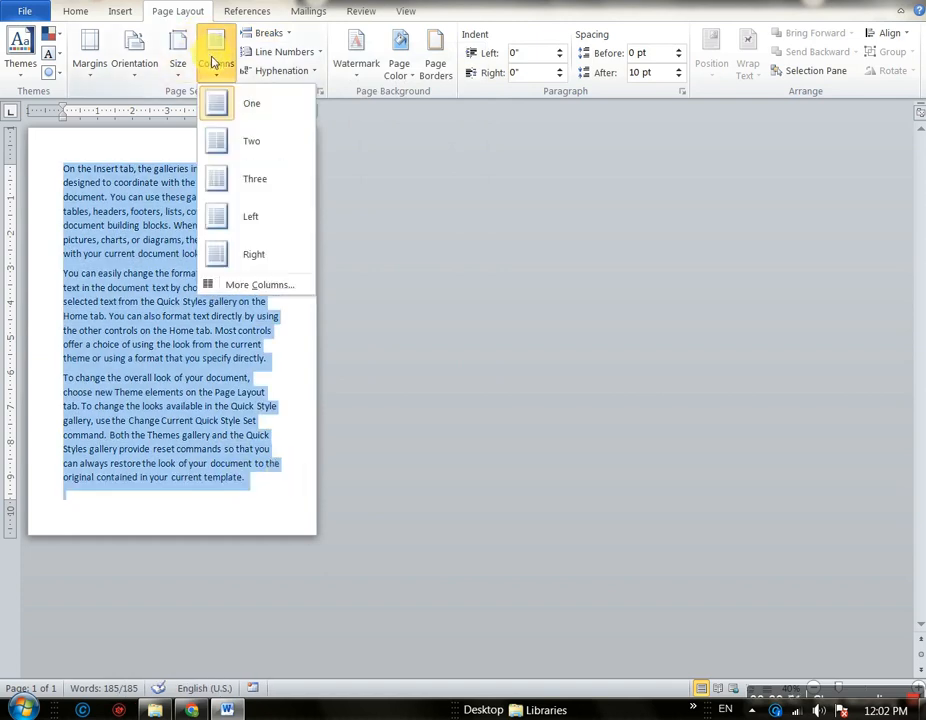
left_click(240, 144)
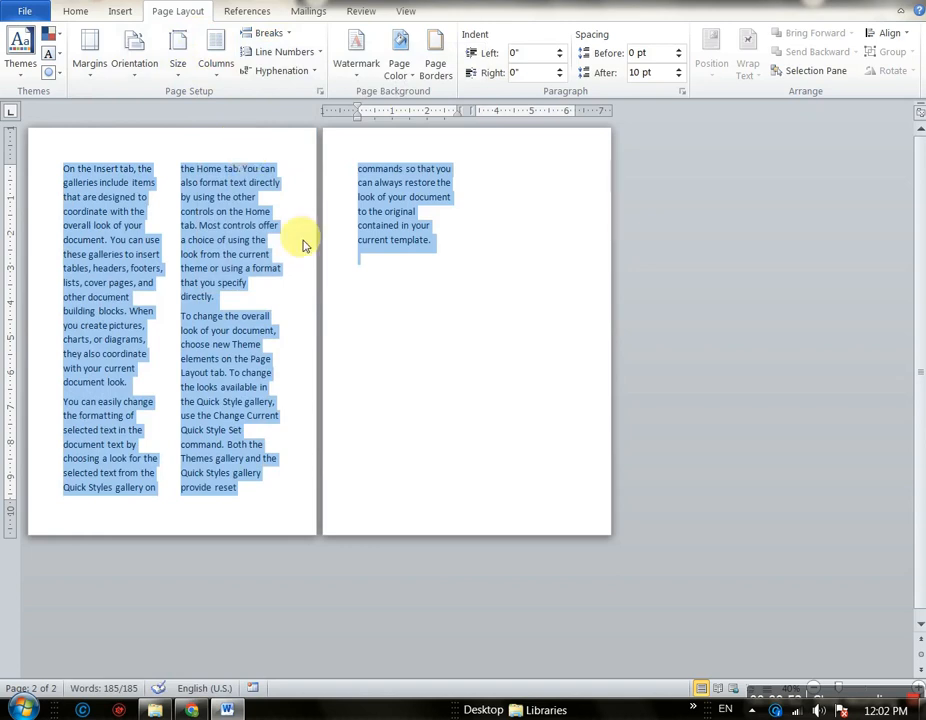
Delete the third paragraph, which begins "To change the overall look of your document"
left_click(430, 270)
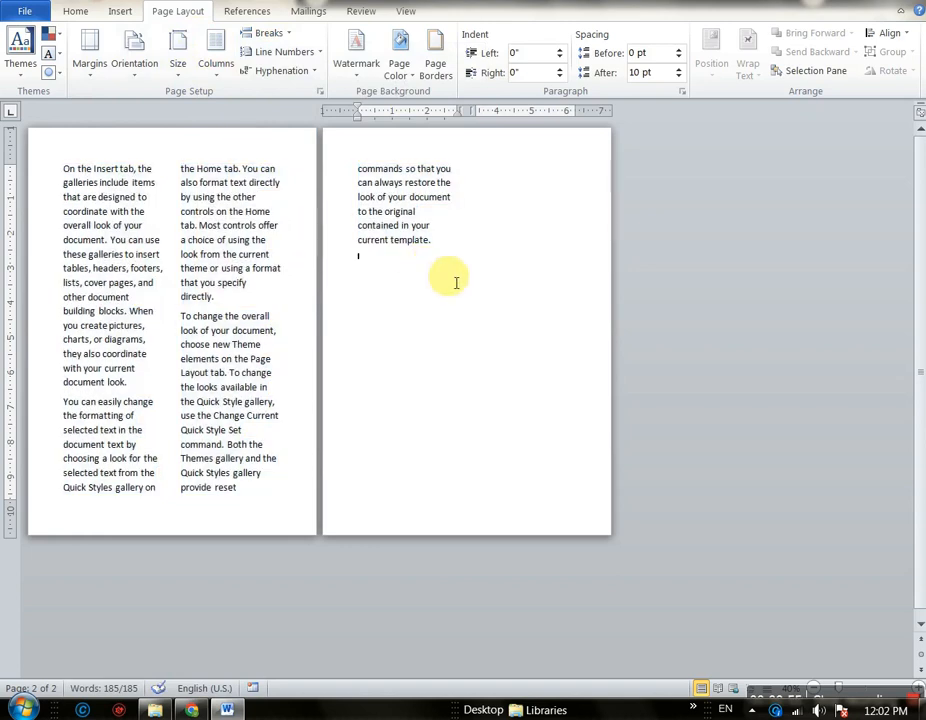
left_click_drag(440, 252, 240, 297)
key("Delete")
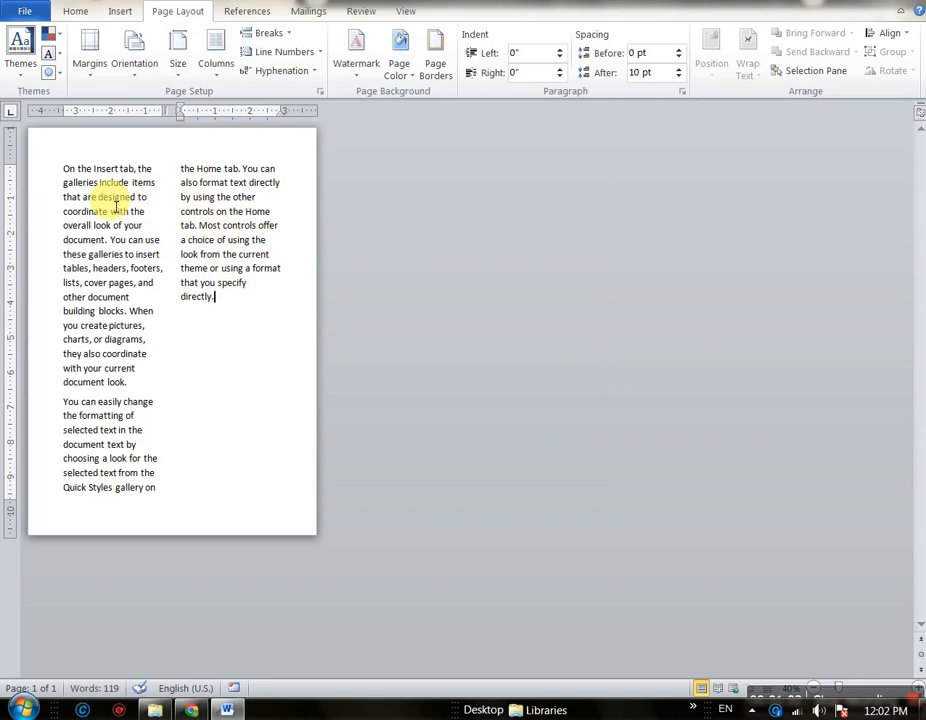
Insert a column break before "When you create pictures" in the first paragraph
key("ctrl+a")
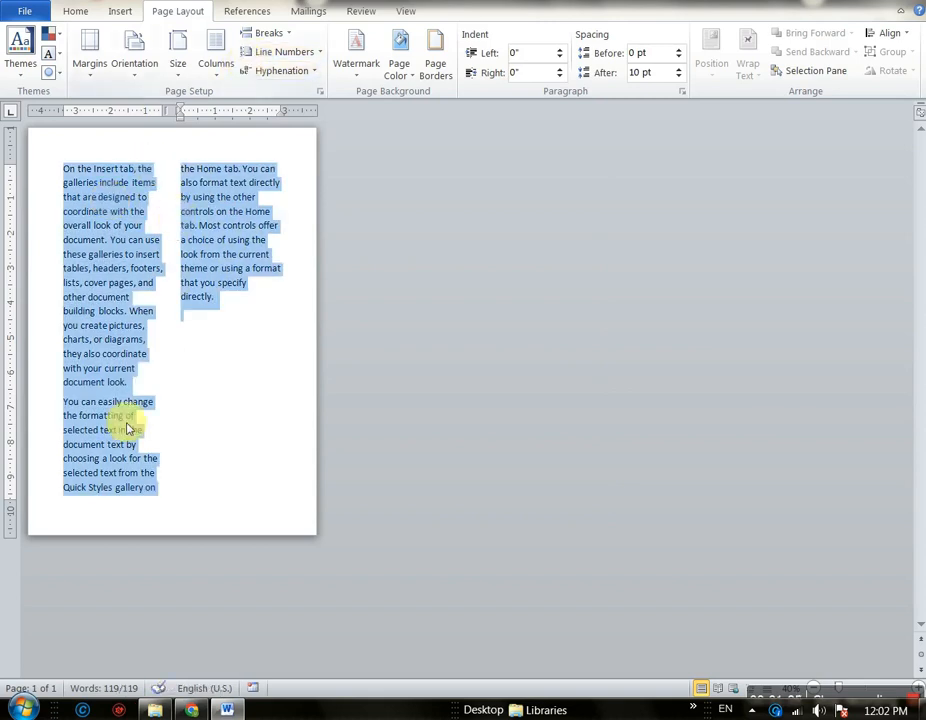
left_click(141, 372)
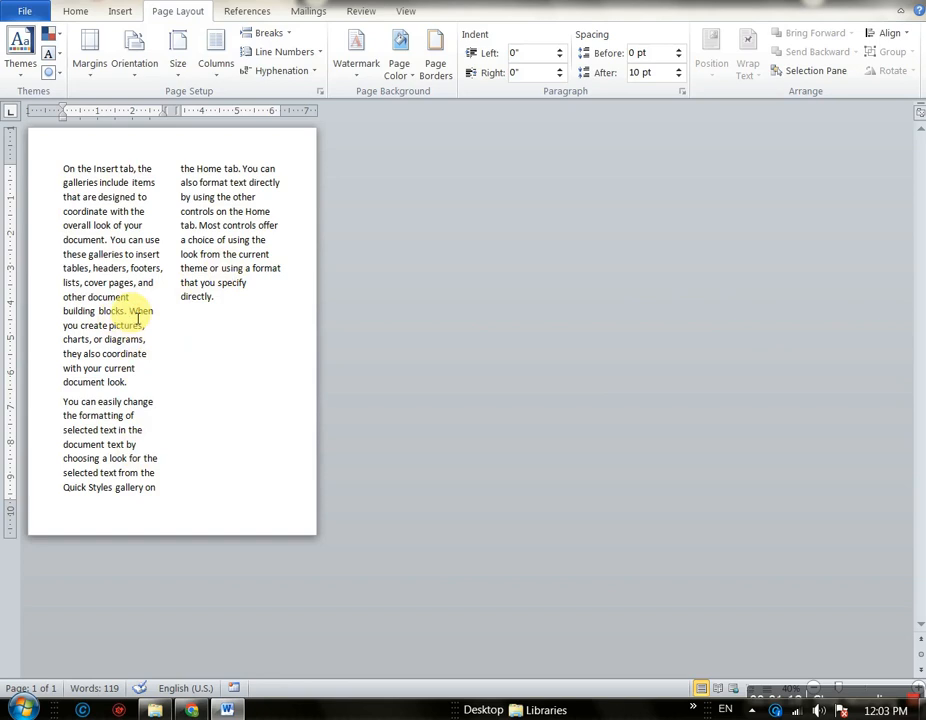
left_click(252, 32)
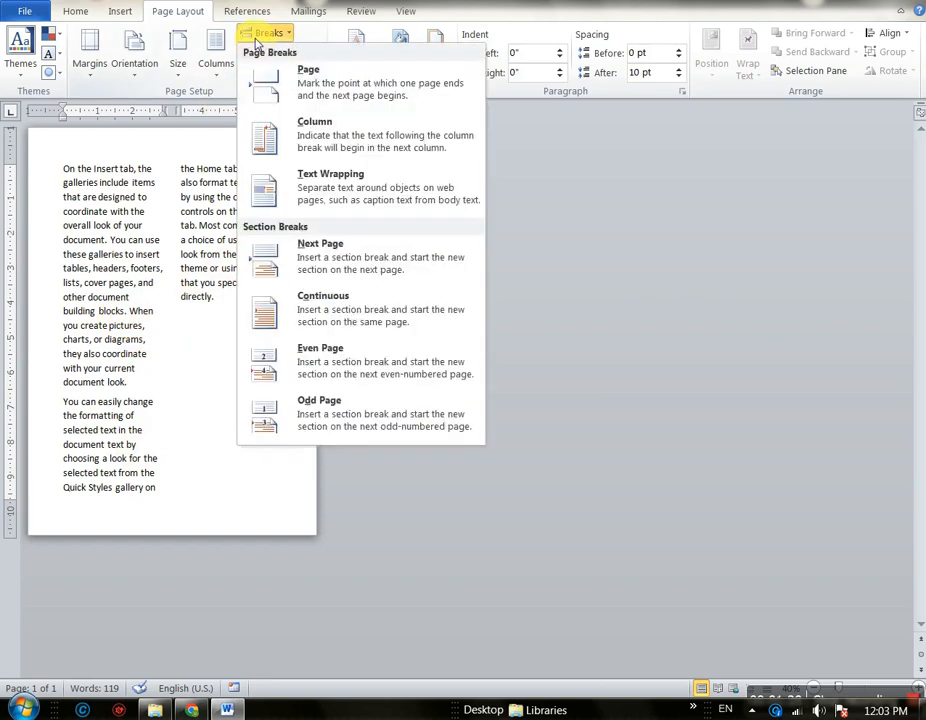
left_click(330, 147)
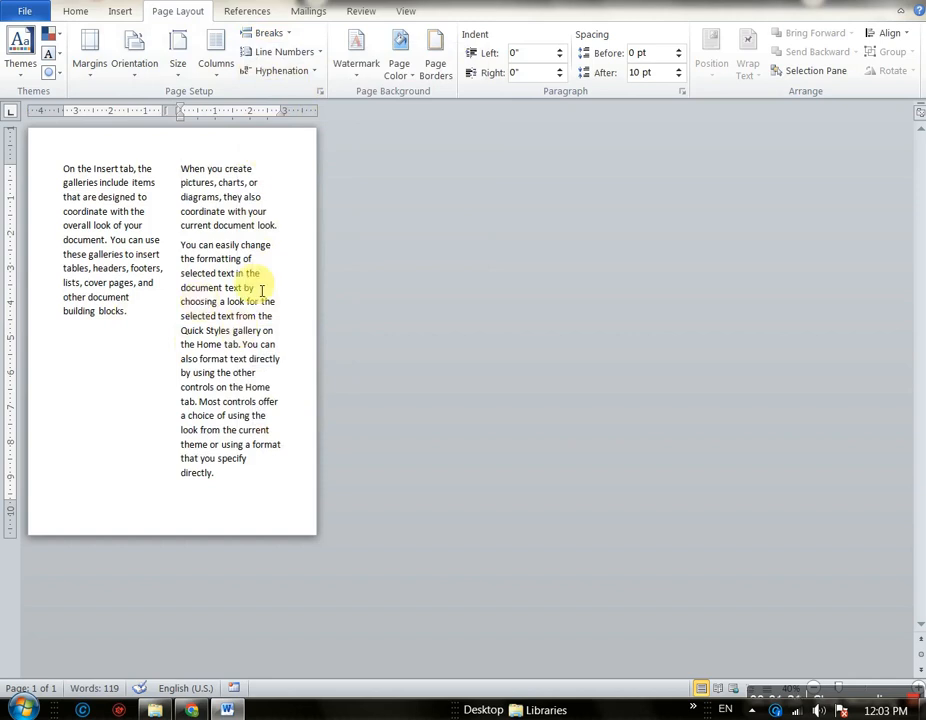
Return all the text to one column and remove the break before "When you create pictures"
key("ctrl+a")
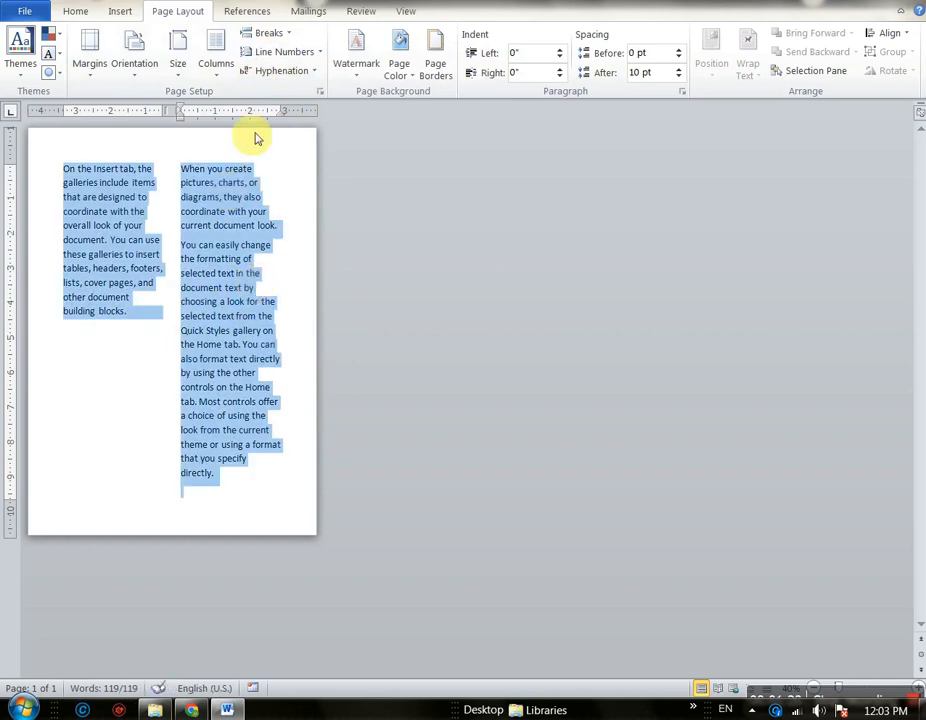
left_click(226, 65)
left_click(240, 106)
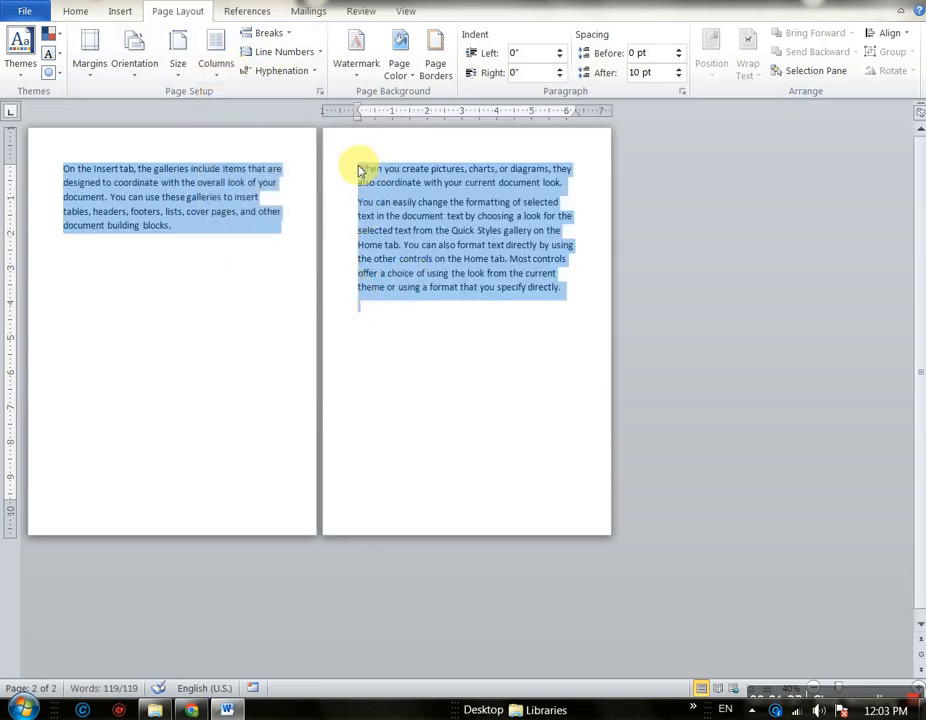
left_click(424, 182)
key("BackSpace")
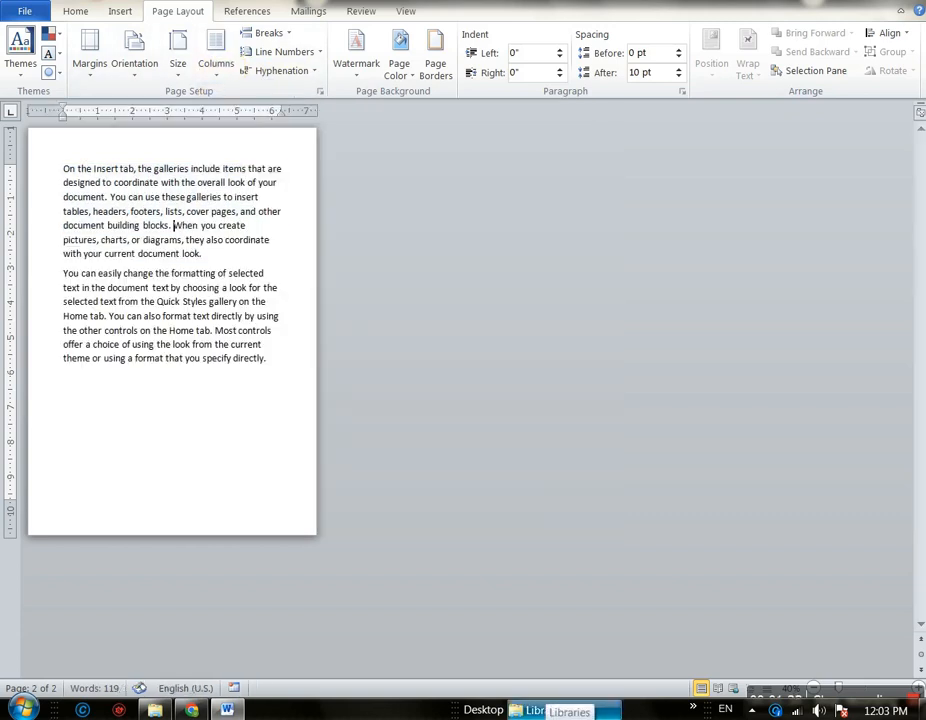
Split the first paragraph before "When you create pictures" with an ordinary paragraph break
left_click(258, 34)
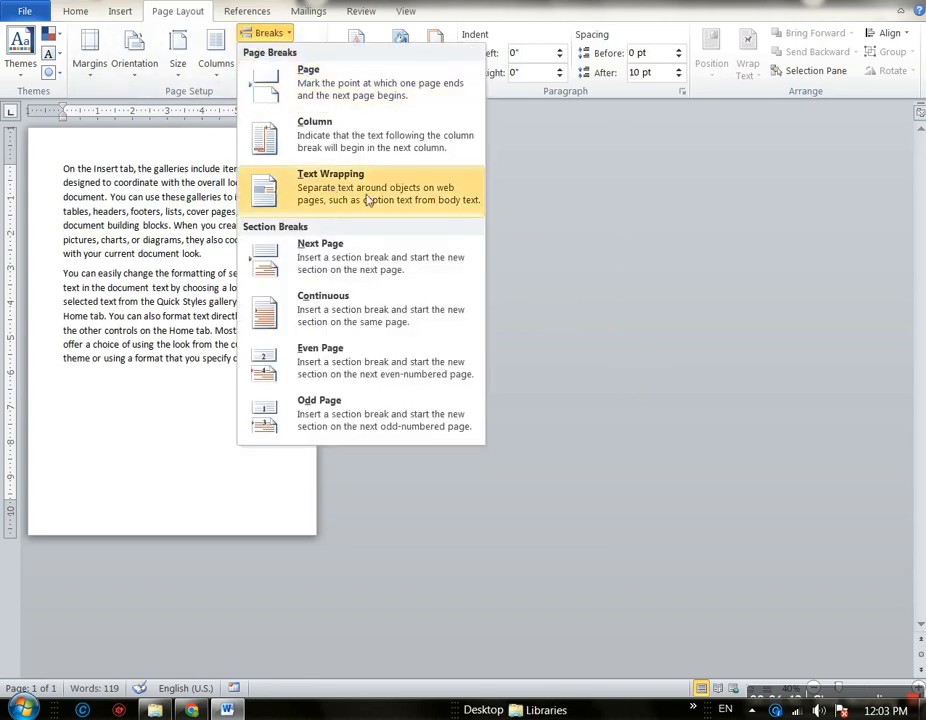
left_click(170, 278)
scroll(217, 305, "up", 4)
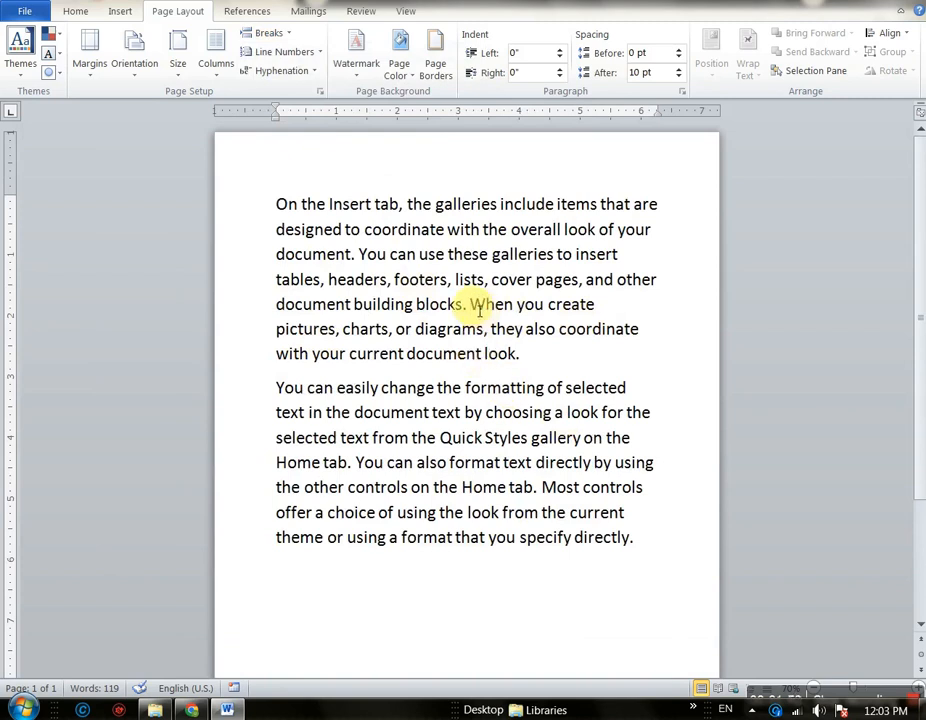
key("Return")
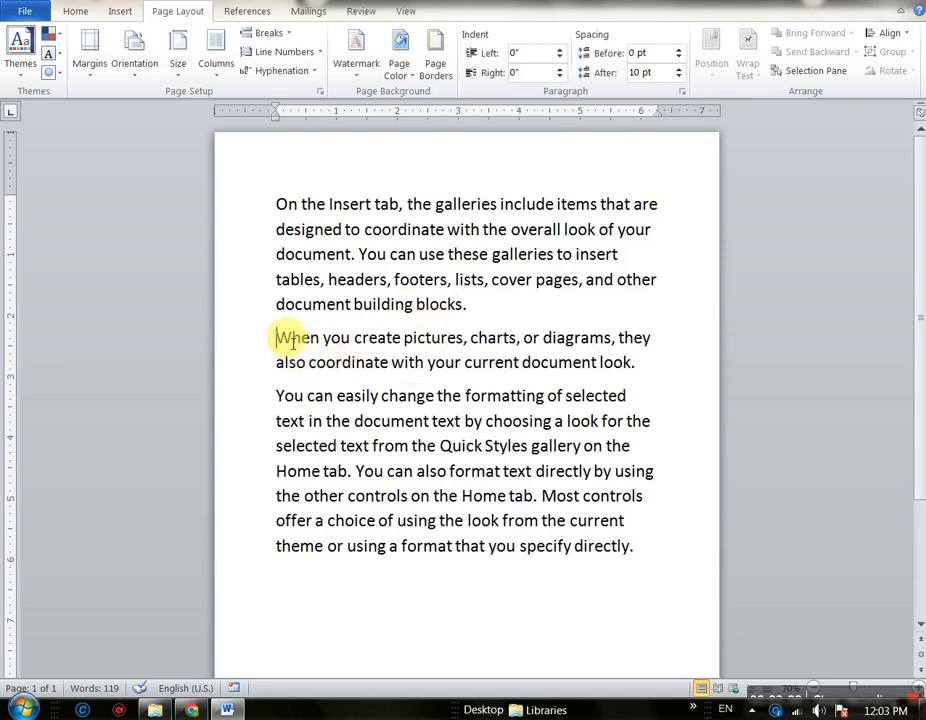
Rejoin the paragraph beginning "When you create pictures" to the one before it
left_click_drag(283, 337, 353, 339)
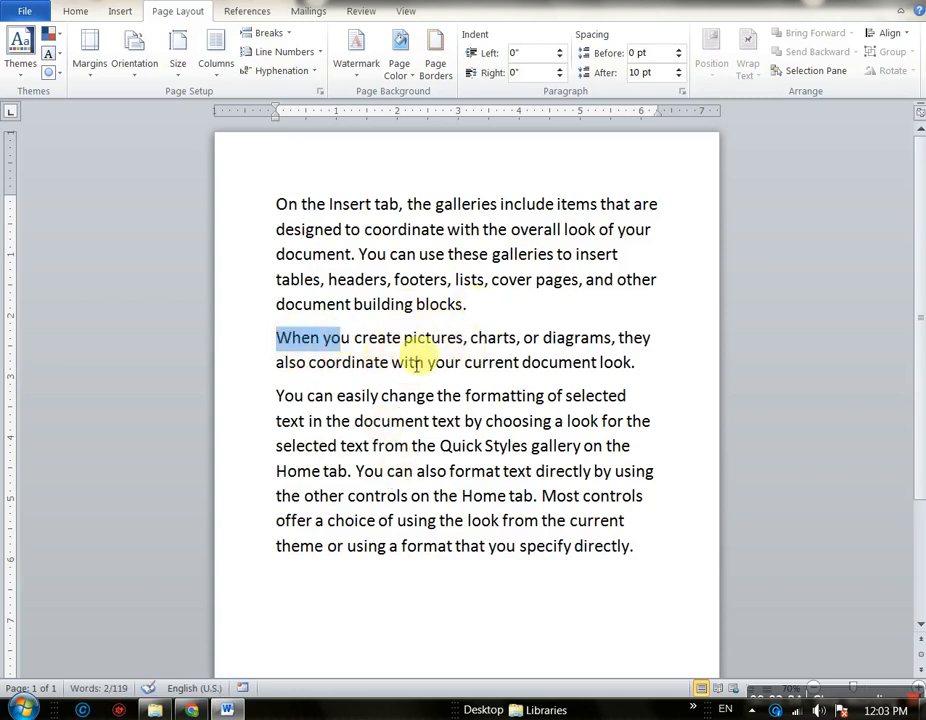
left_click(282, 342)
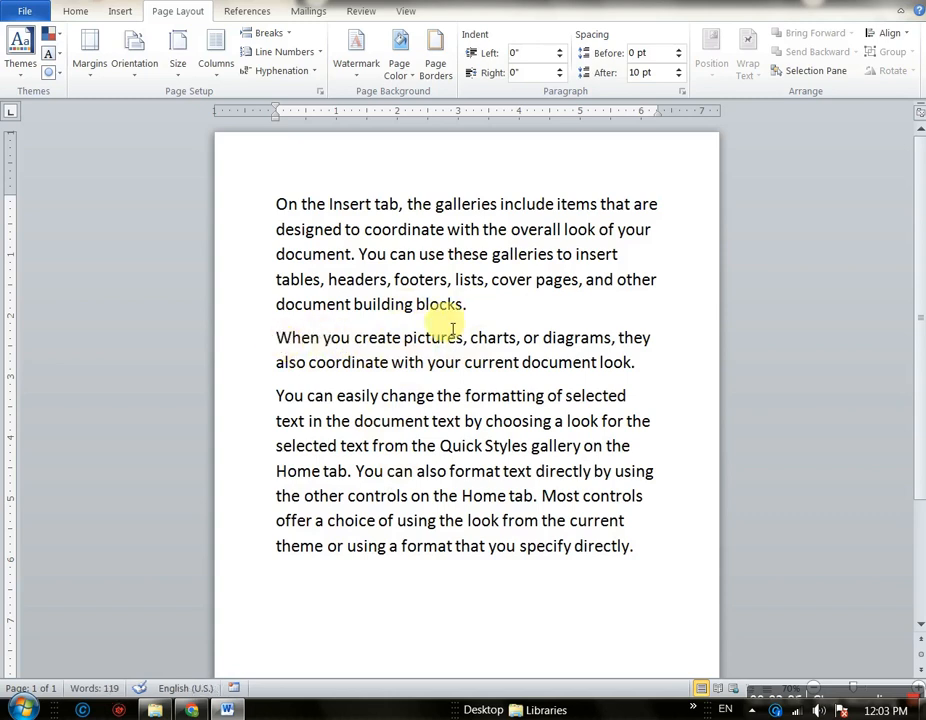
key("BackSpace")
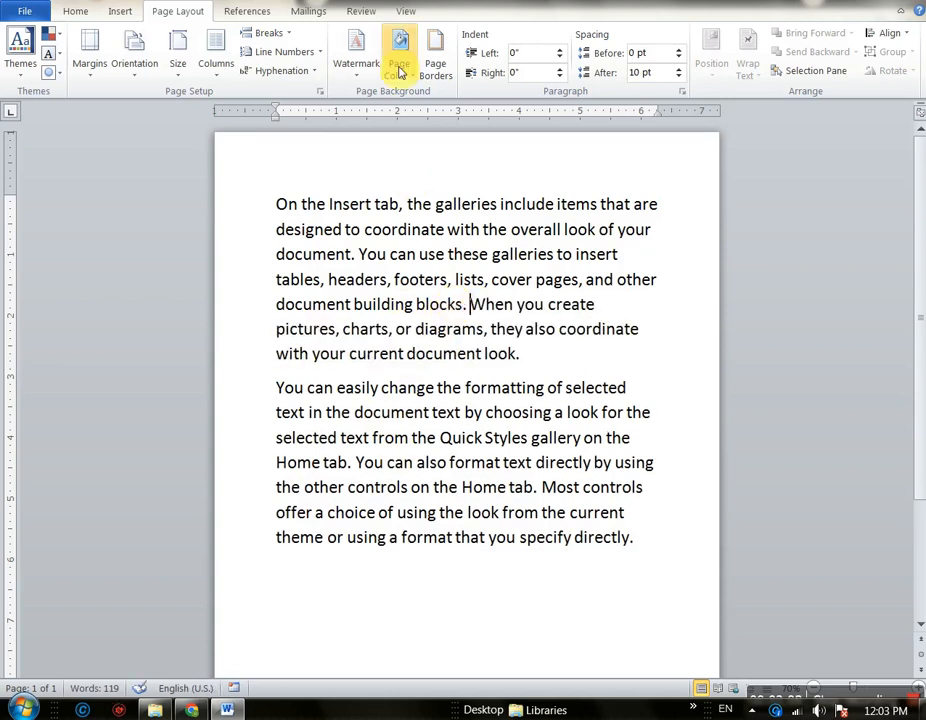
Insert a text wrapping break before "When you create pictures" in the first paragraph
left_click(279, 33)
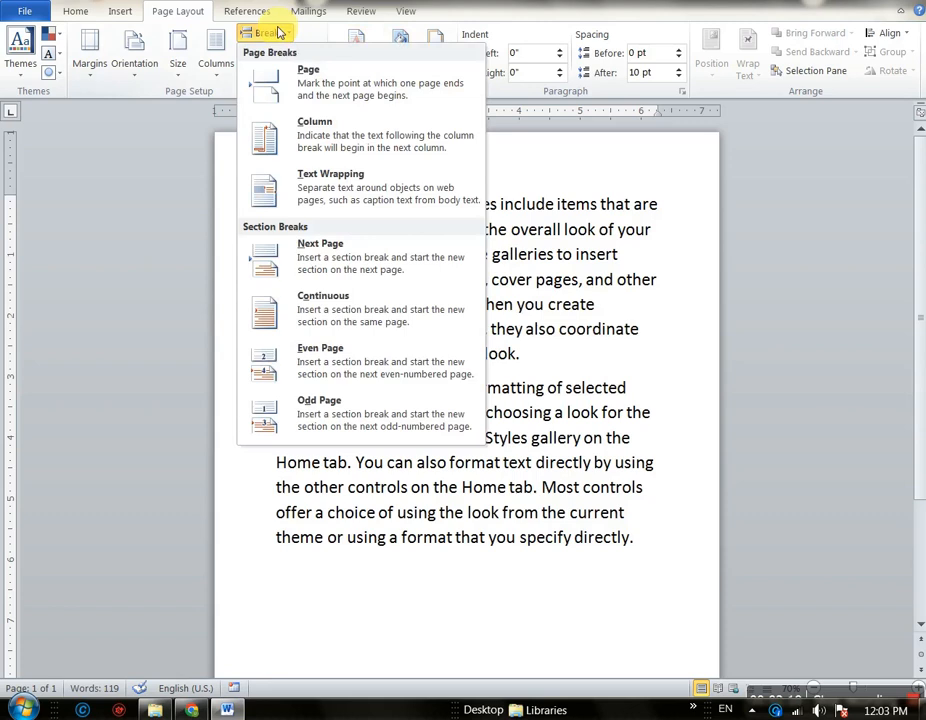
left_click(301, 181)
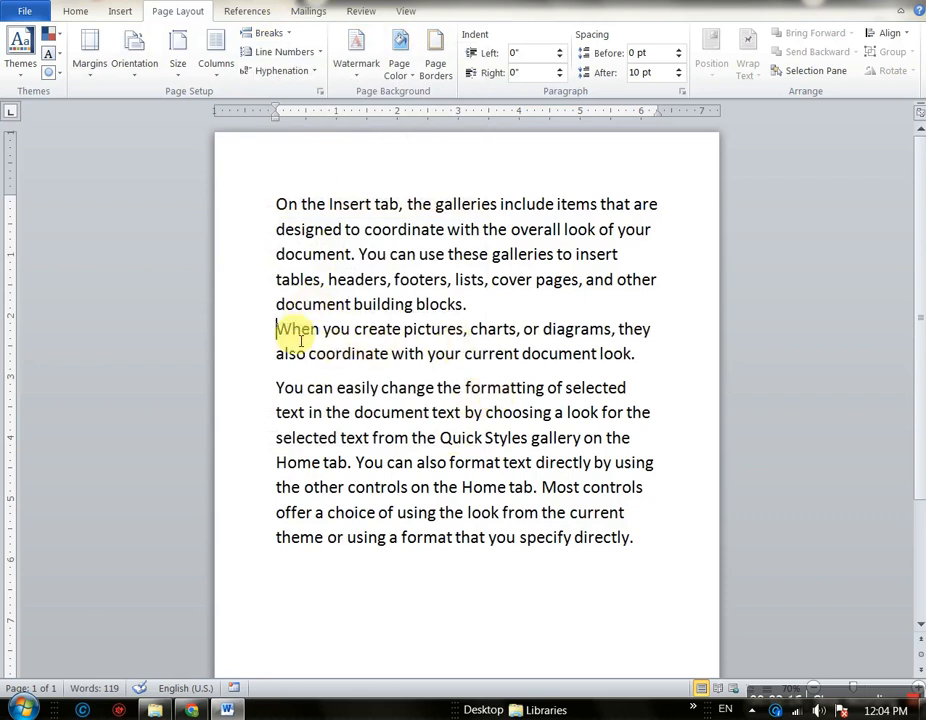
scroll(560, 340, "down", 1)
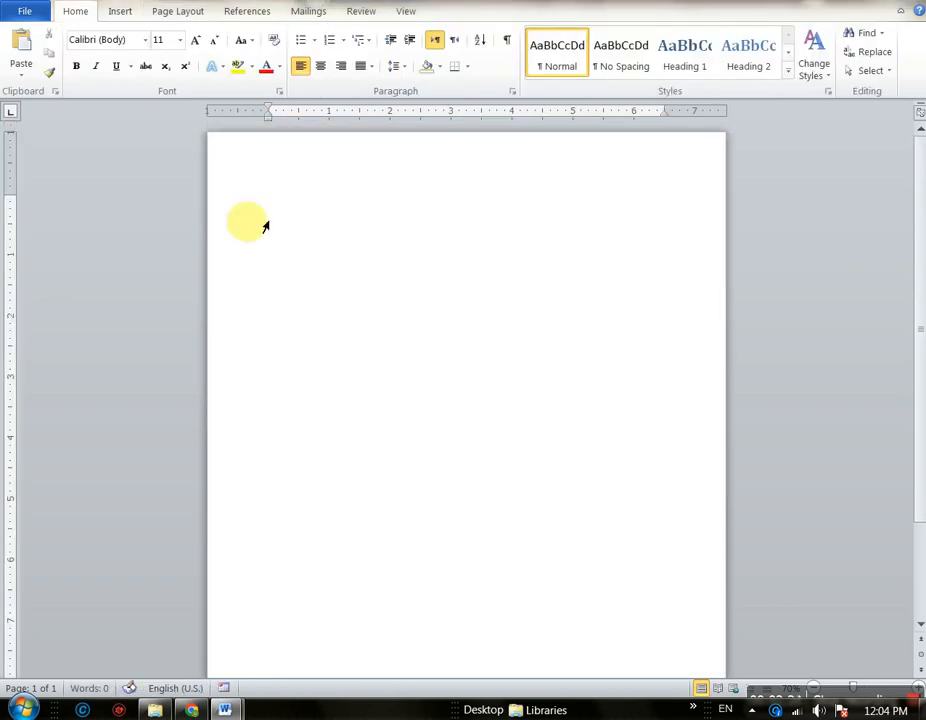
left_click(184, 11)
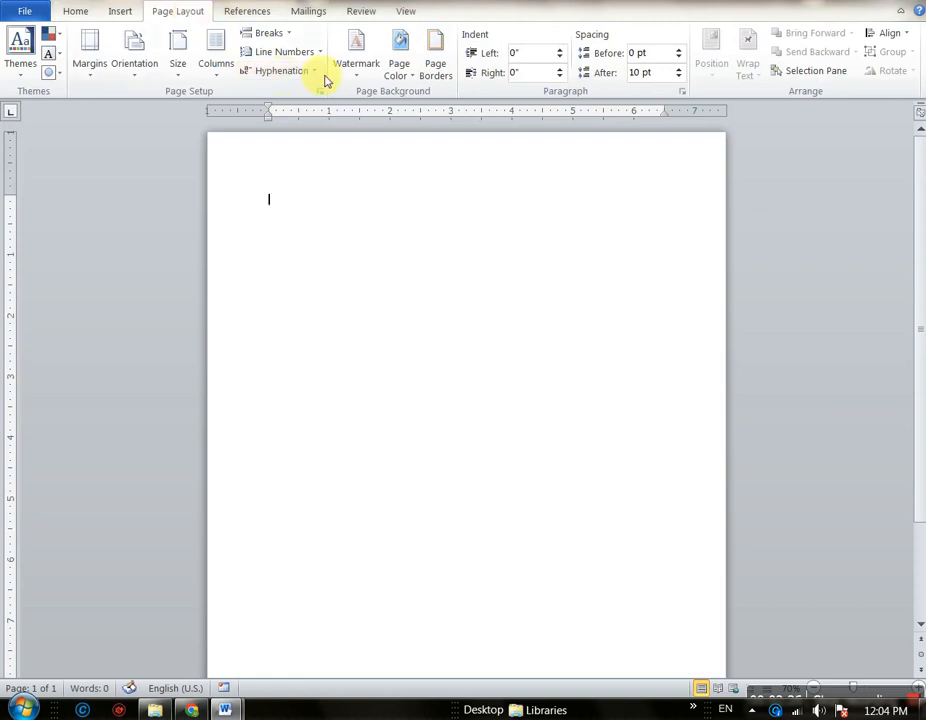
left_click(286, 36)
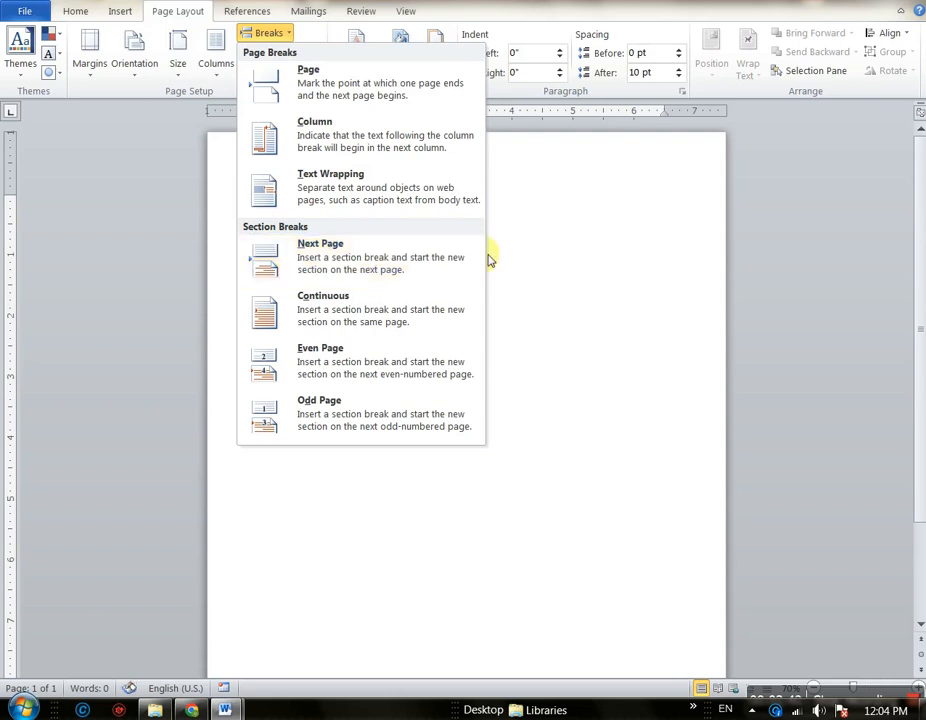
left_click(557, 243)
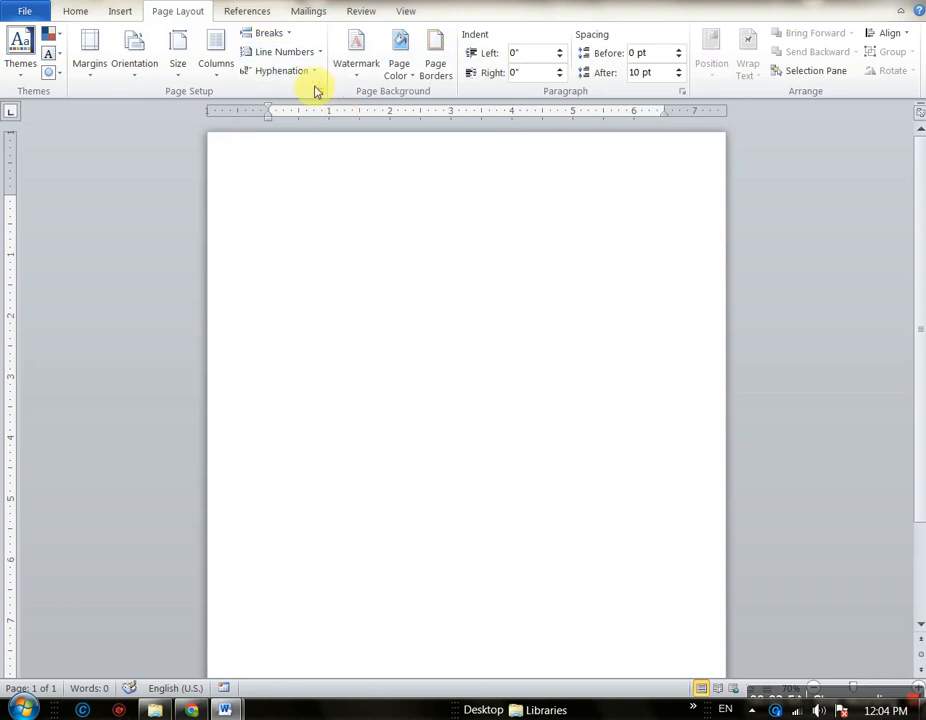
left_click(285, 42)
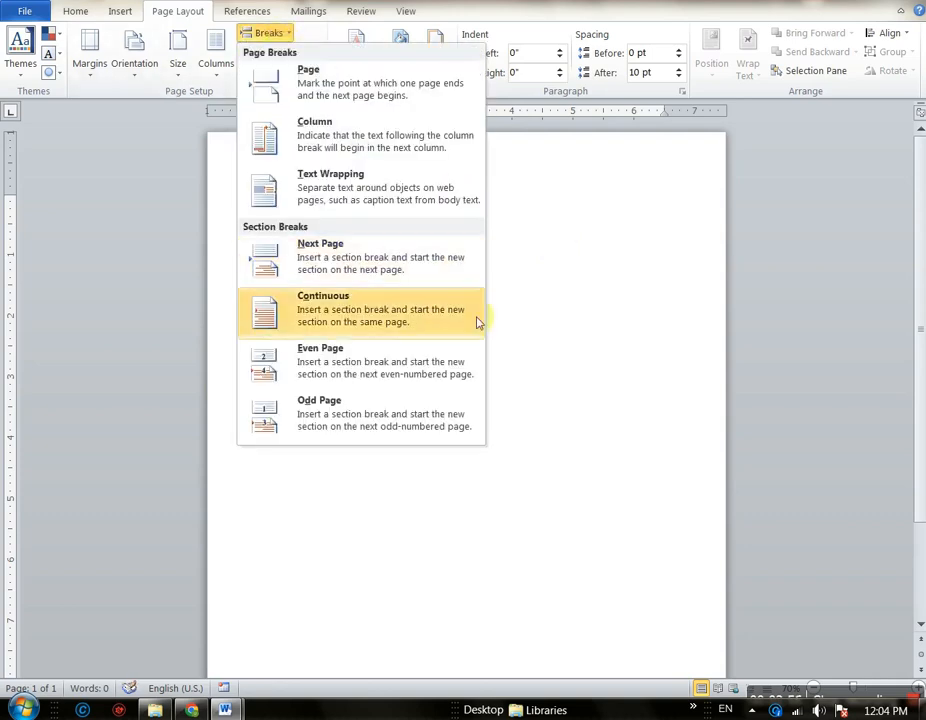
Fill the blank page with sample text using =rand() and enlarge all of it to 18 pt
left_click(573, 235)
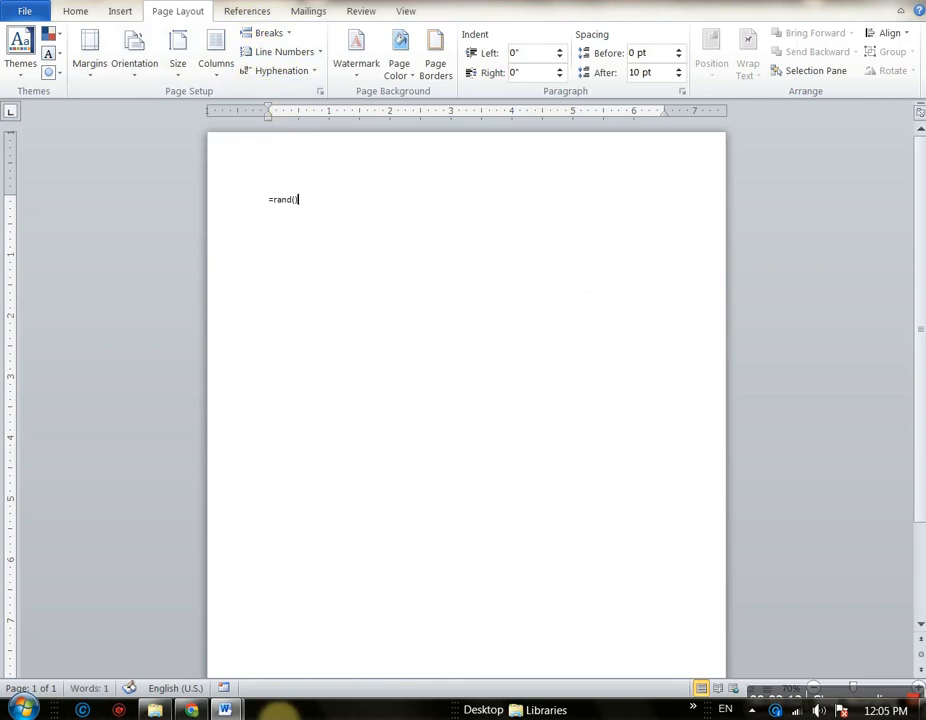
key("Return")
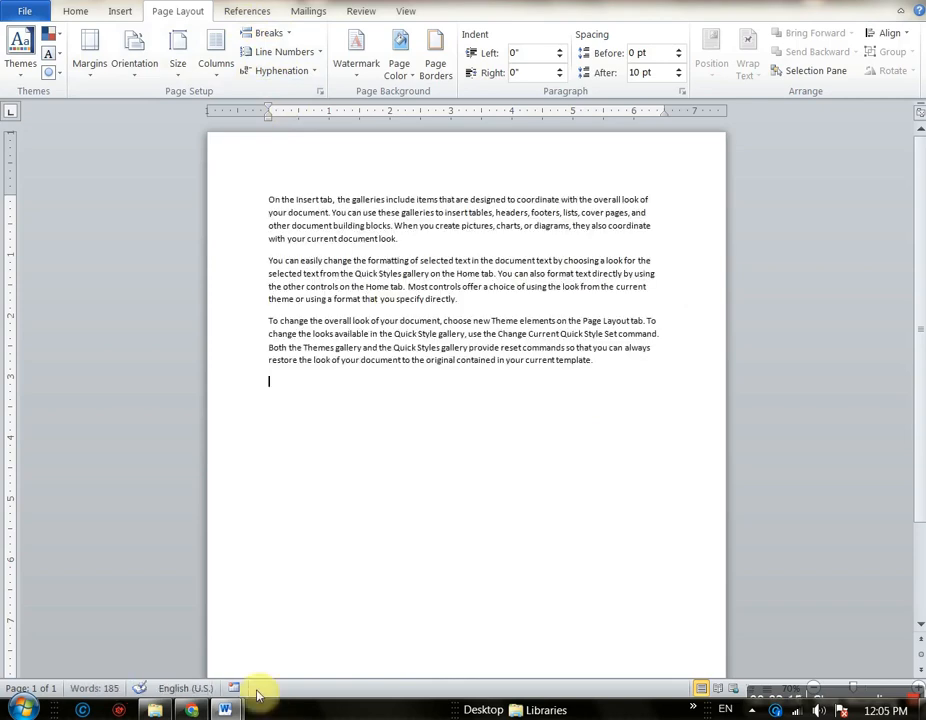
key("ctrl+a")
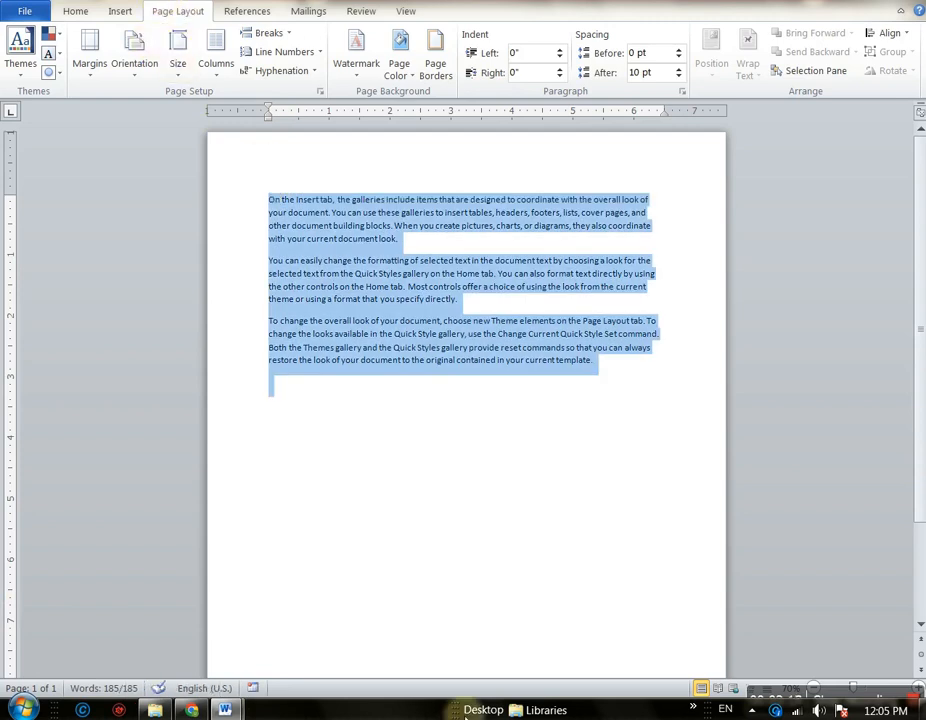
key("ctrl+bracketright")
key("ctrl+bracketright")
key("ctrl+bracketright")
key("ctrl+bracketright")
key("ctrl+bracketright")
key("ctrl+bracketright")
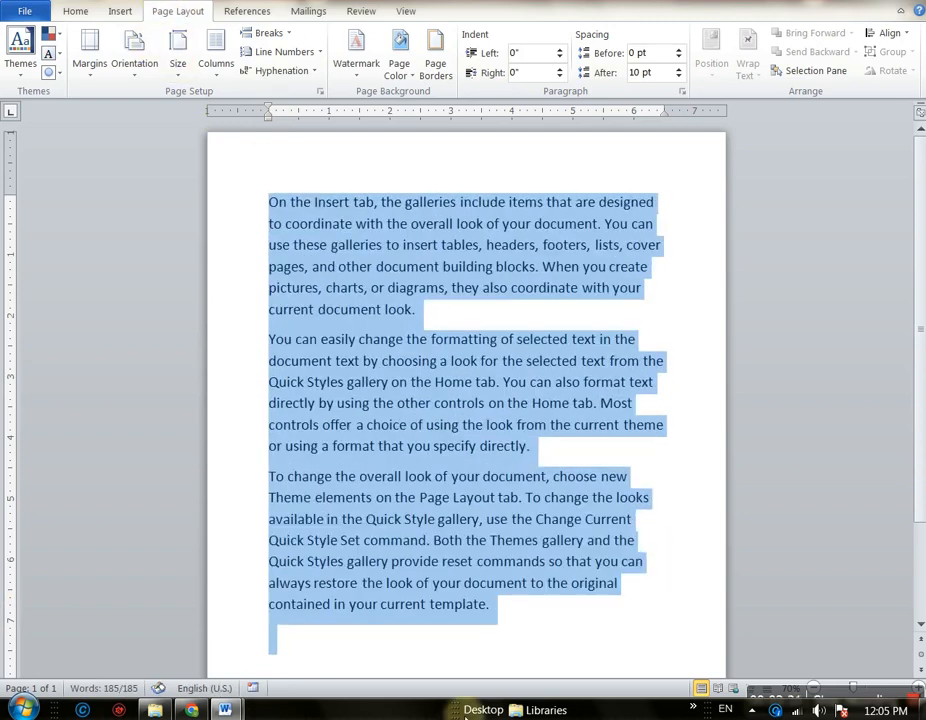
left_click(380, 285)
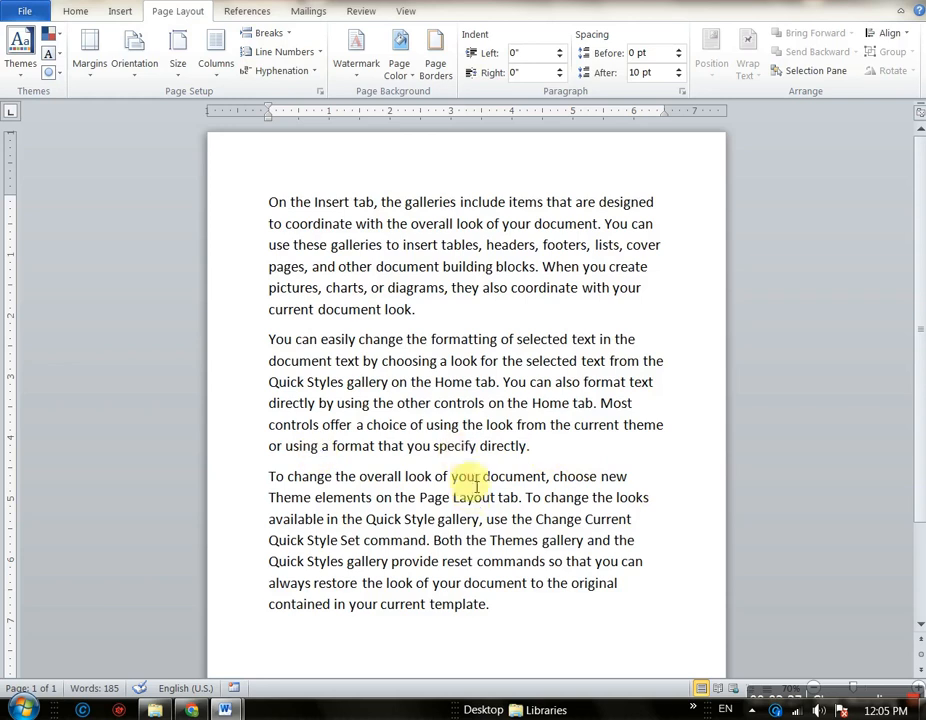
scroll(451, 515, "down", 4)
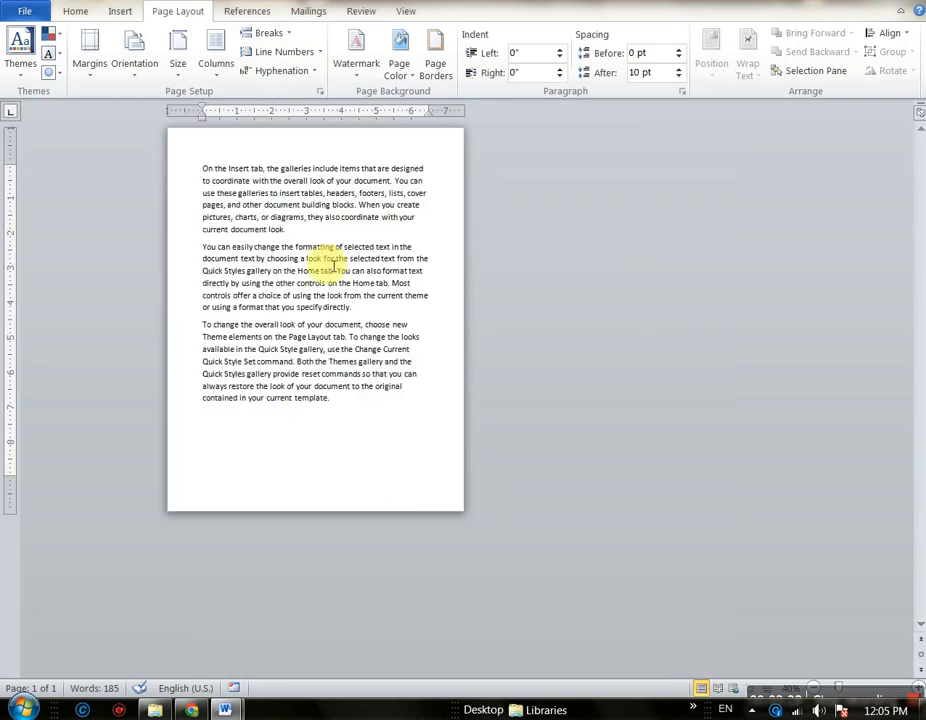
left_click(270, 33)
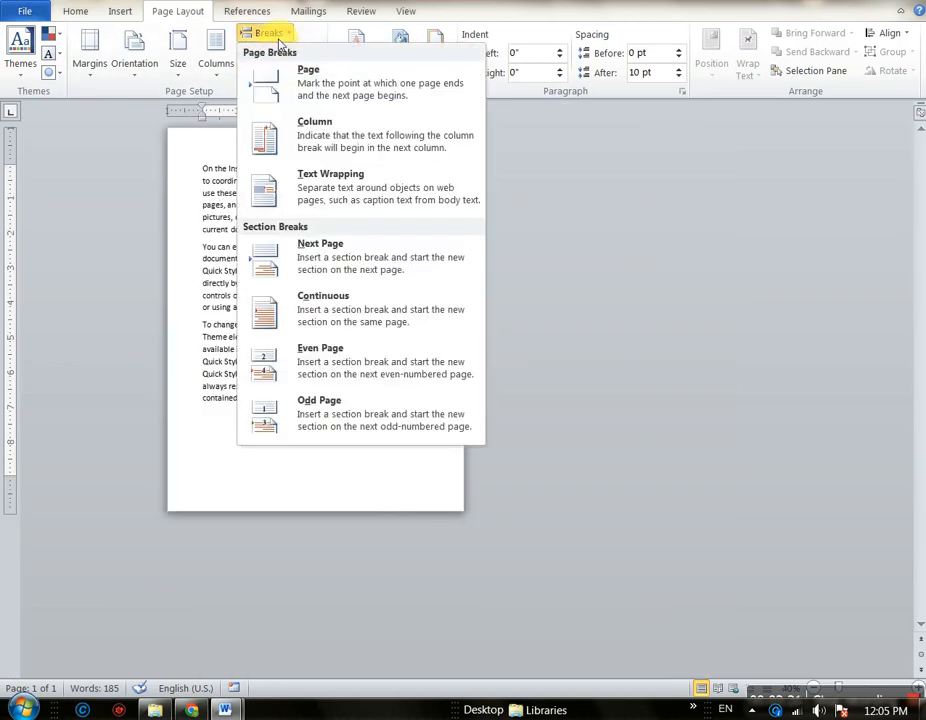
left_click(220, 163)
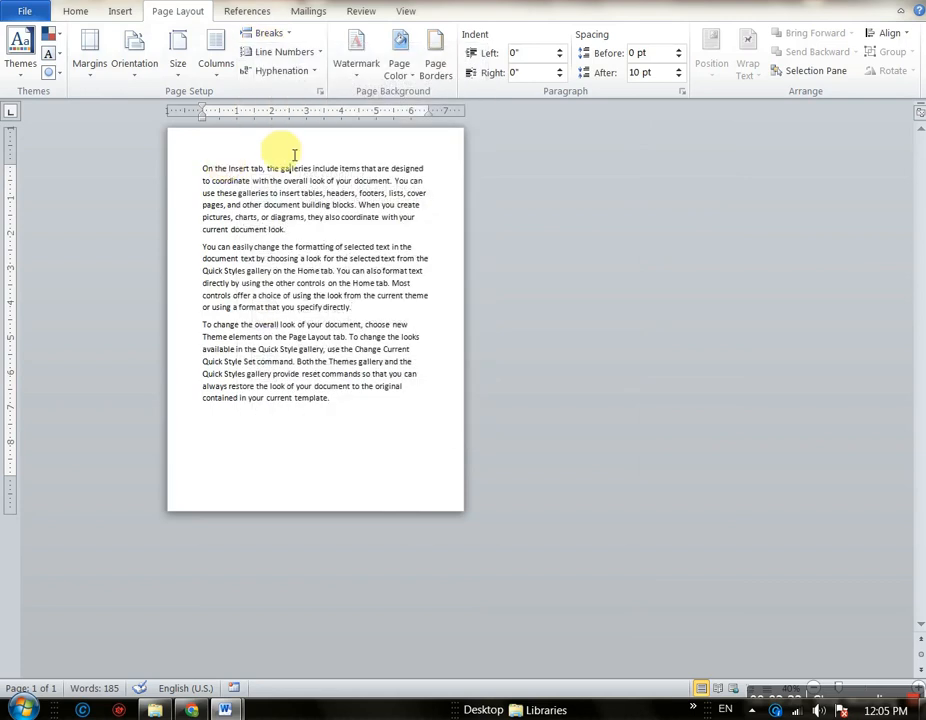
double_click(294, 155)
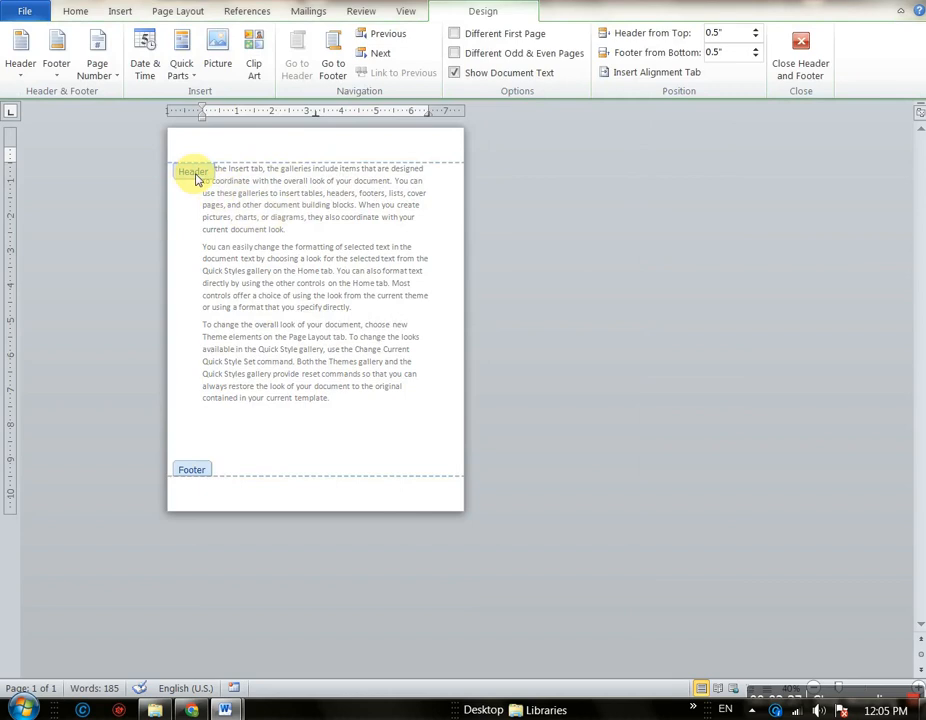
Insert a Next Page section break at the end of the second paragraph
double_click(356, 318)
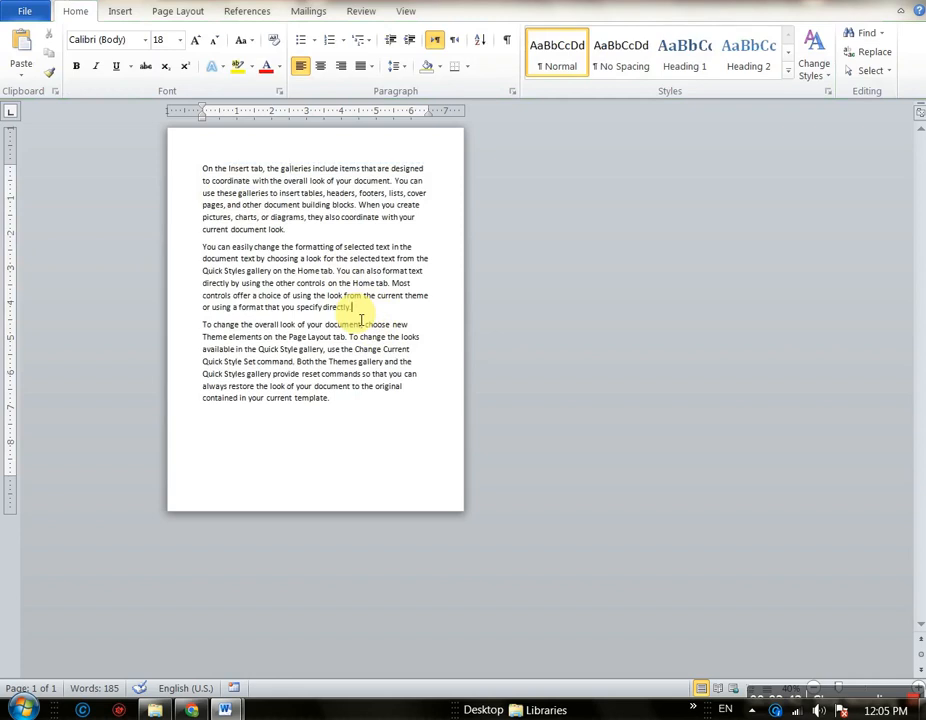
left_click(194, 14)
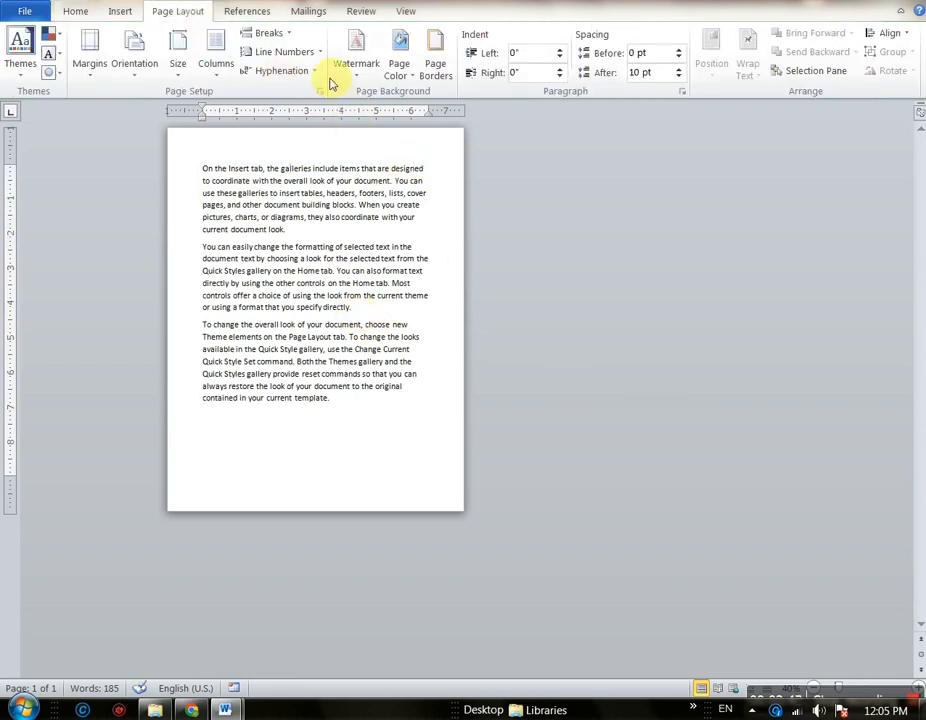
left_click(266, 33)
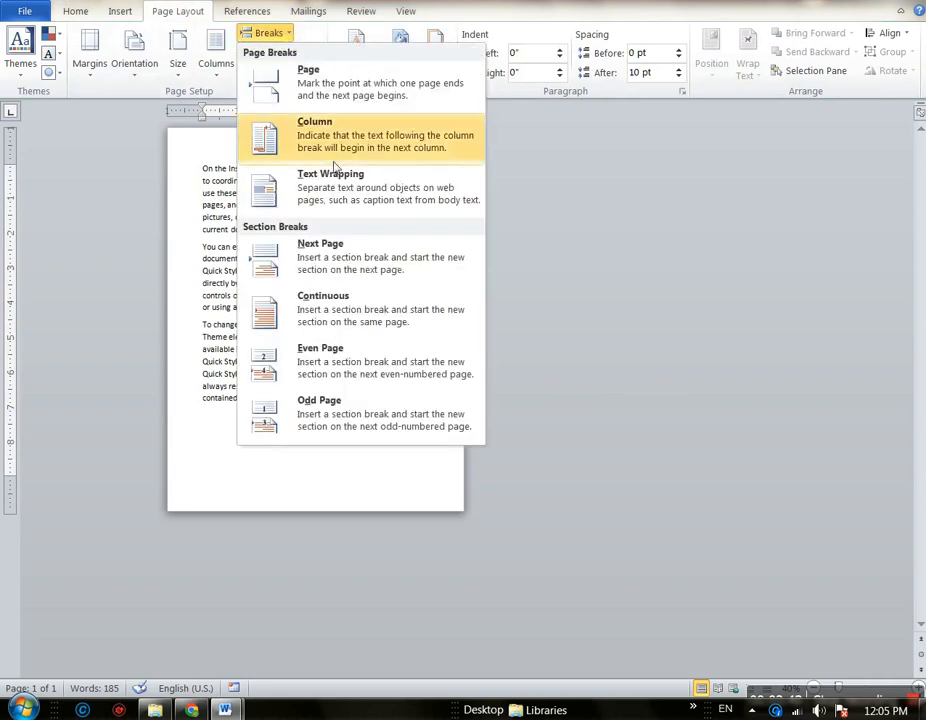
left_click(362, 262)
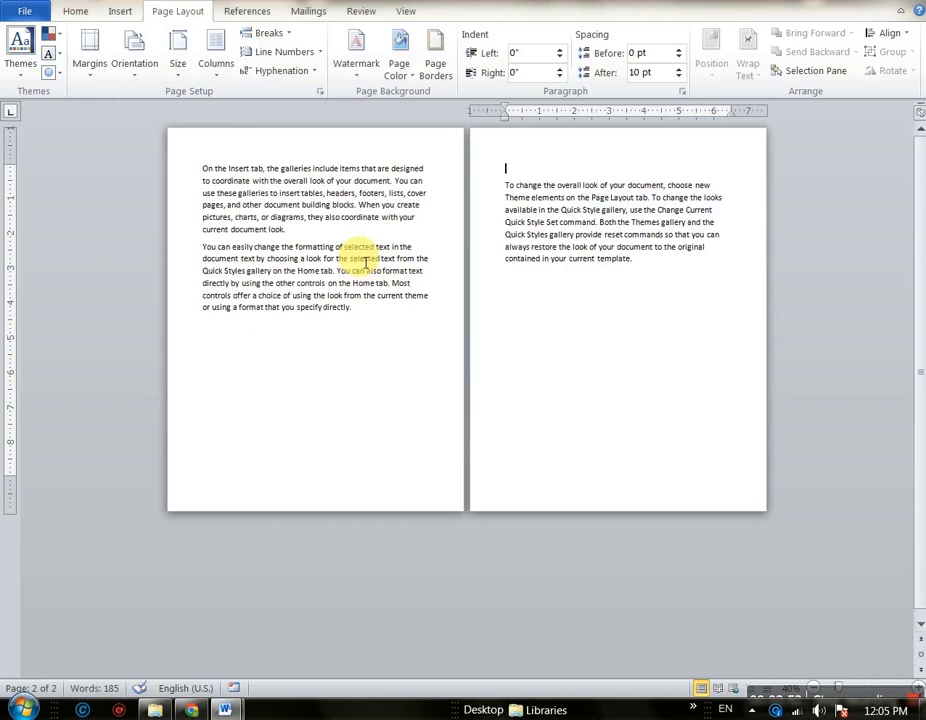
Enter a person's name in the section 1 header and enlarge the header text
double_click(350, 160)
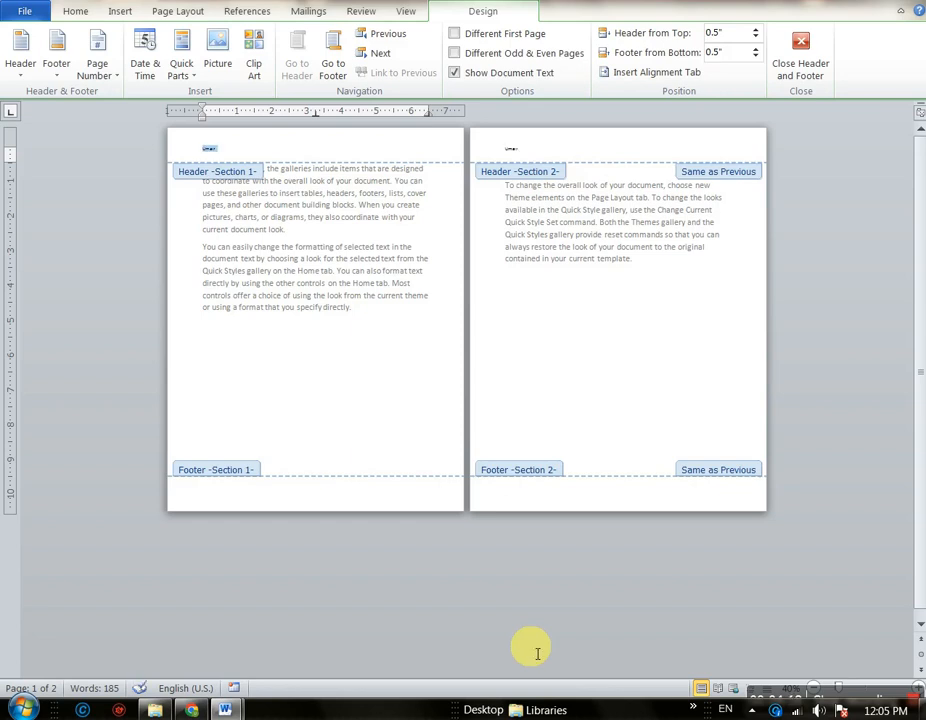
key("ctrl+shift+period")
key("ctrl+shift+period")
key("ctrl+shift+period")
key("ctrl+shift+period")
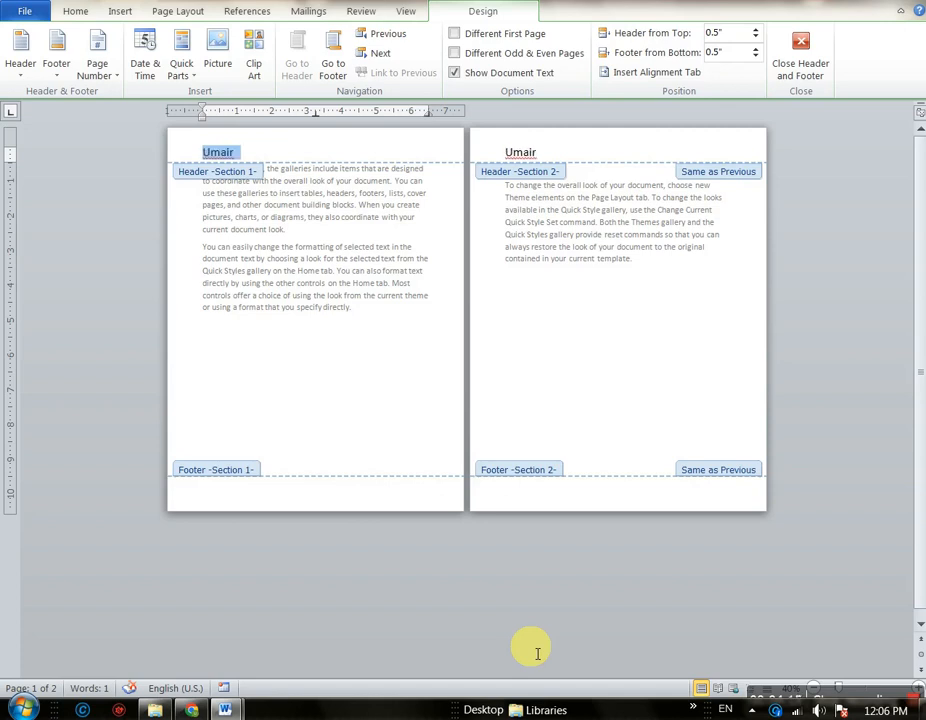
Unlink the section 2 header from the previous section, replace its text with 123, and return to the body text
left_click(550, 155)
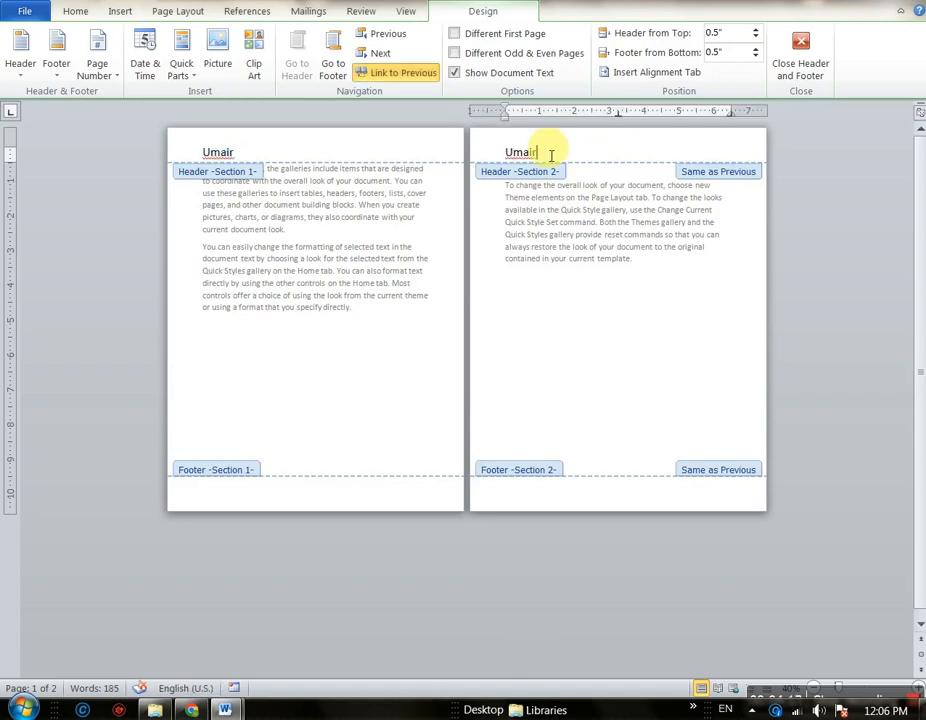
left_click(387, 78)
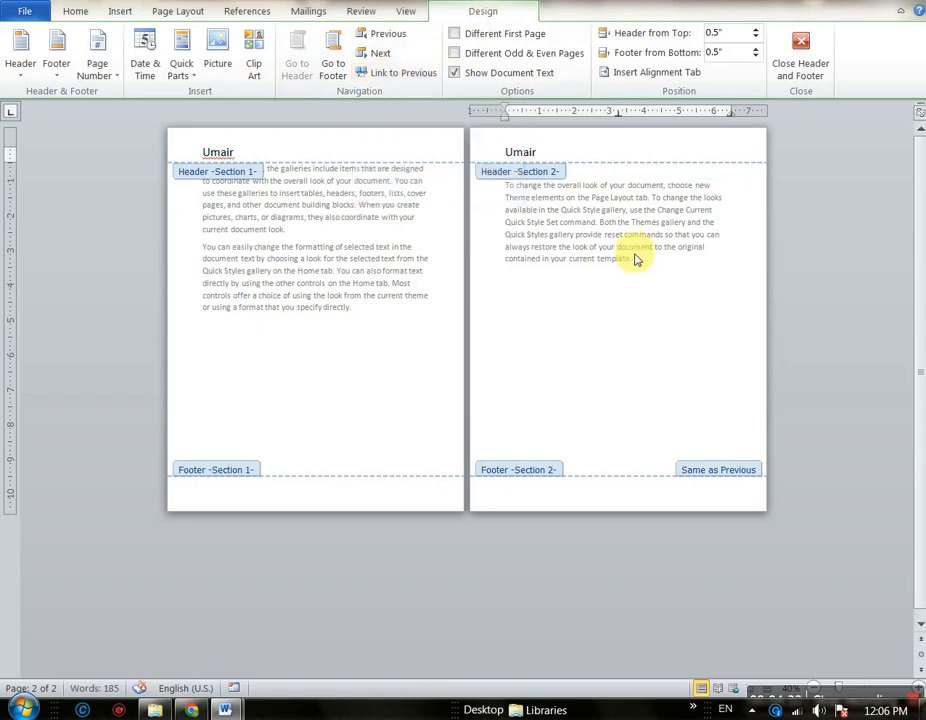
key("ctrl+a")
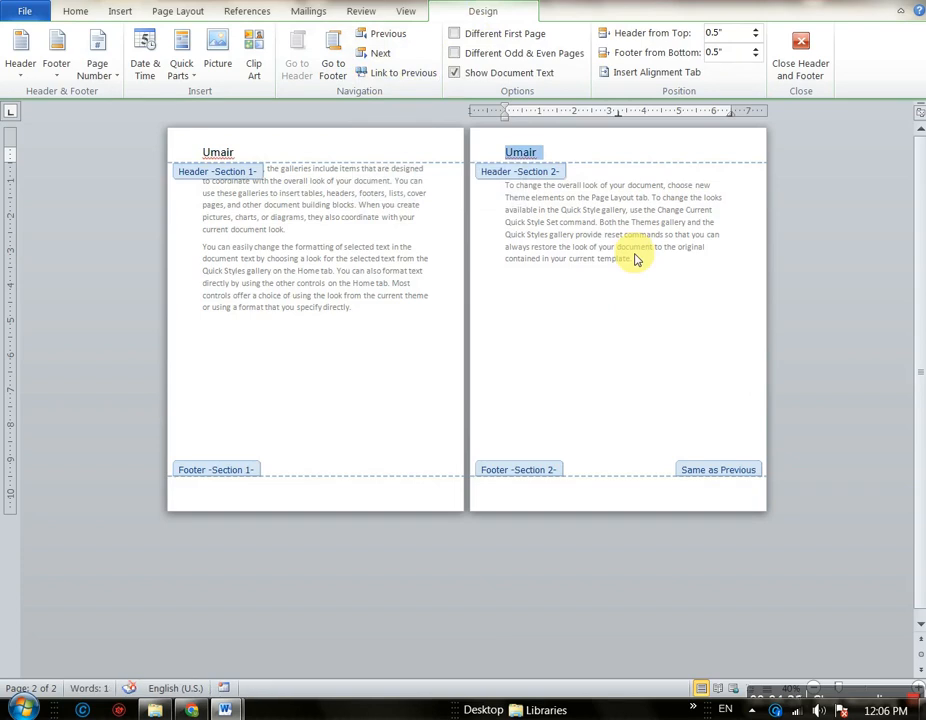
type("123")
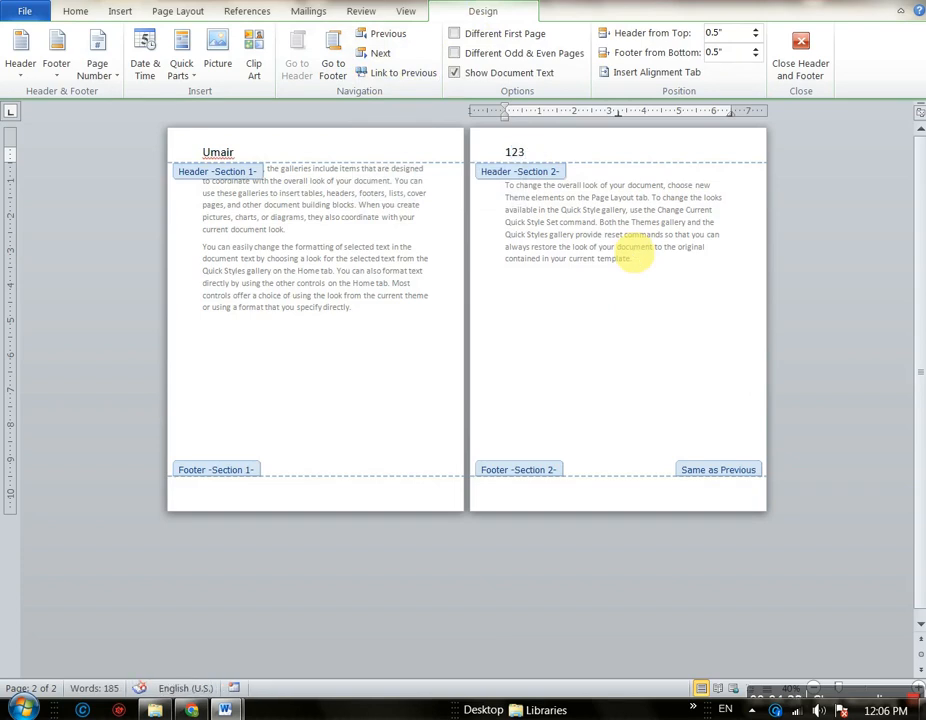
double_click(430, 359)
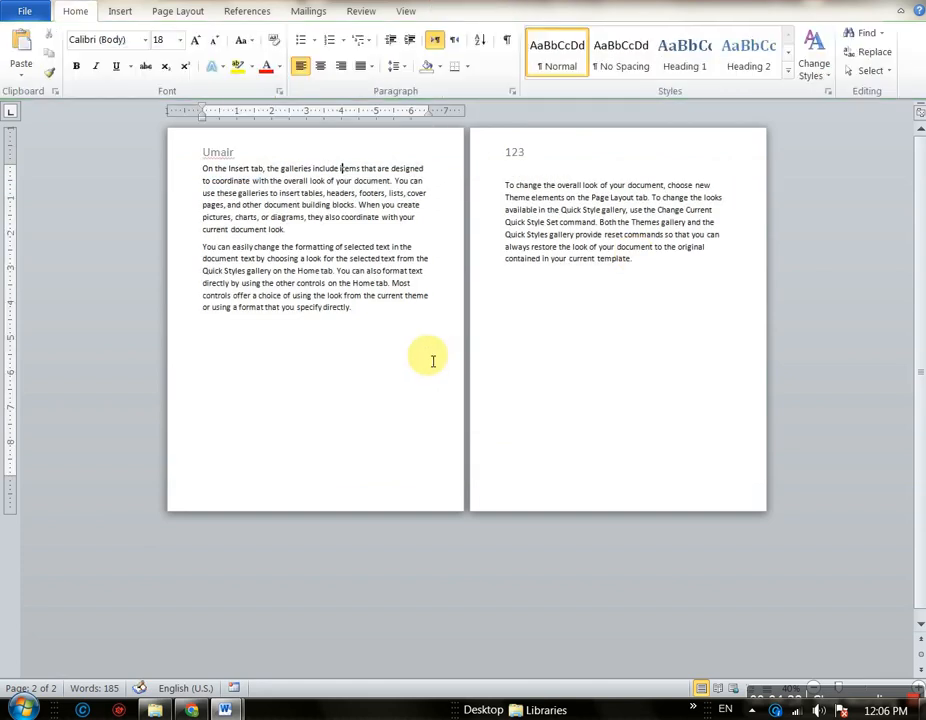
double_click(433, 361)
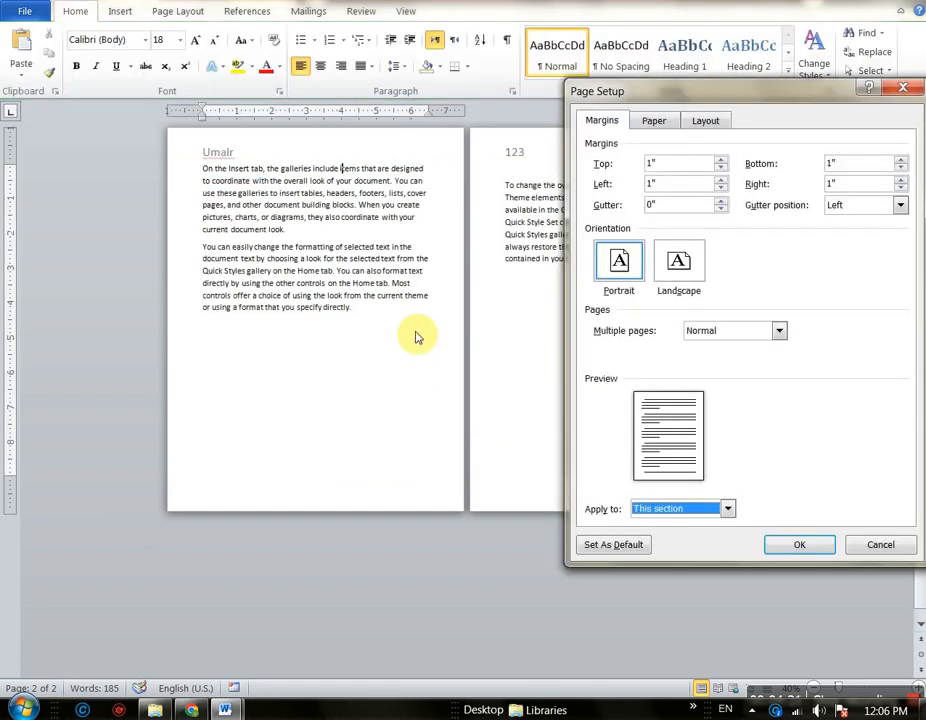
left_click(918, 92)
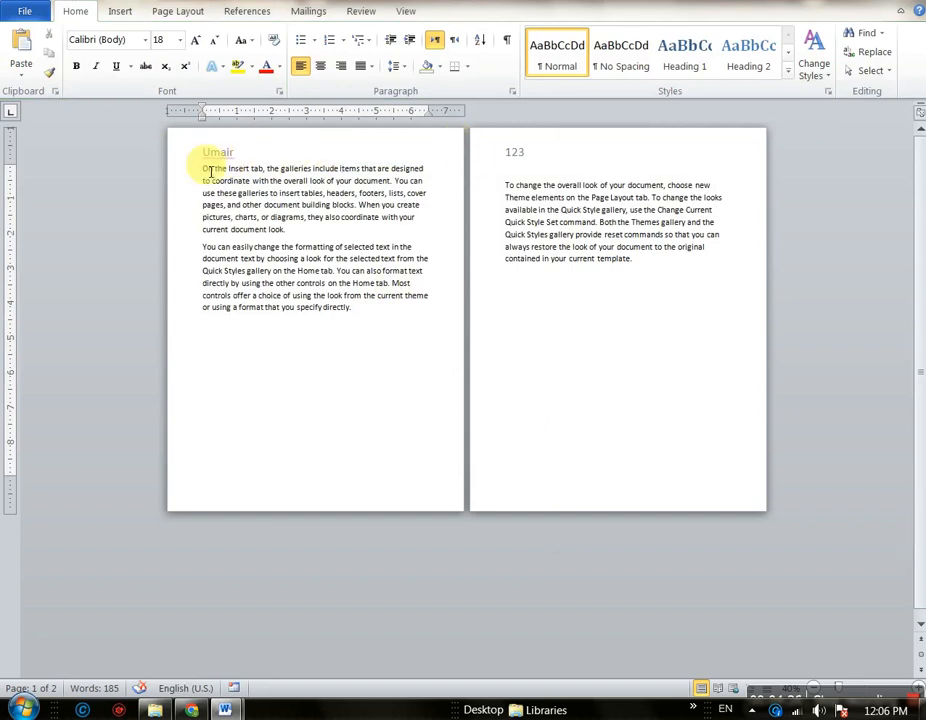
double_click(545, 165)
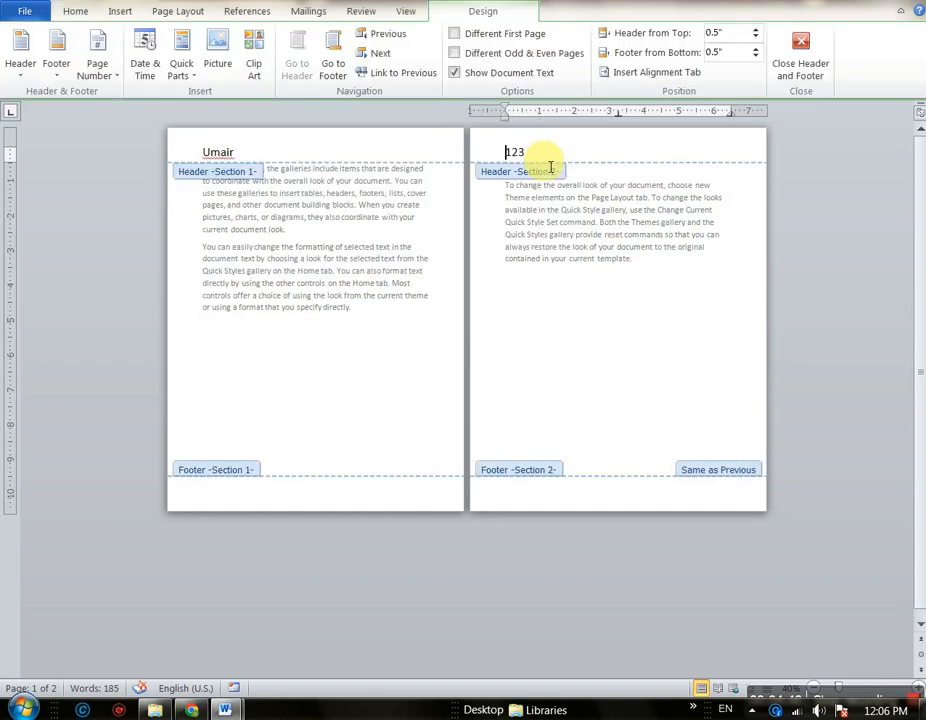
double_click(643, 275)
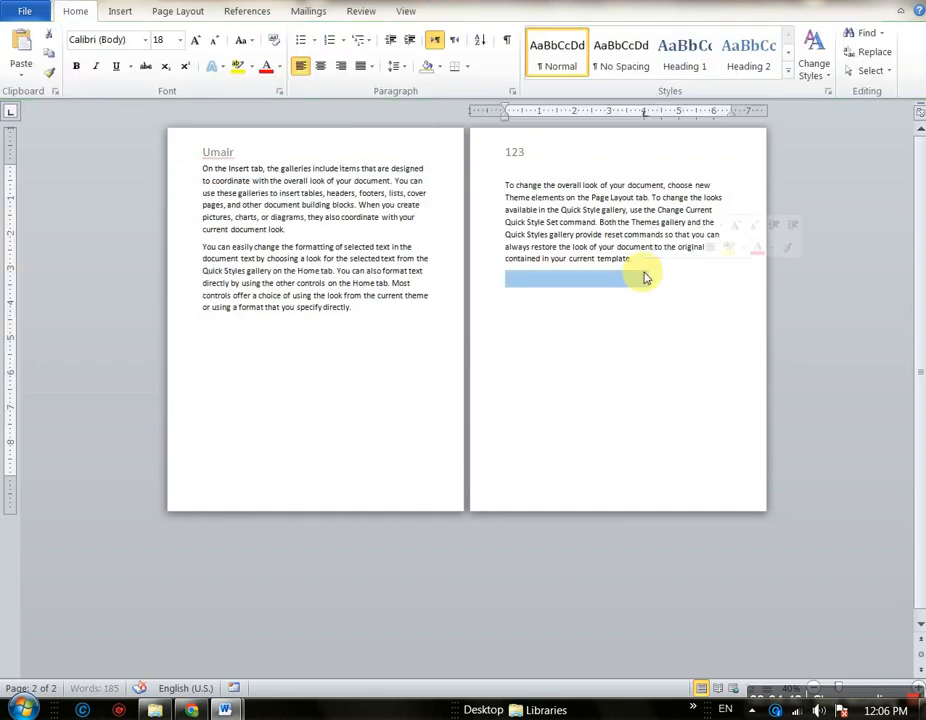
Insert a Next Page section break after the last paragraph on the second page
left_click(644, 283)
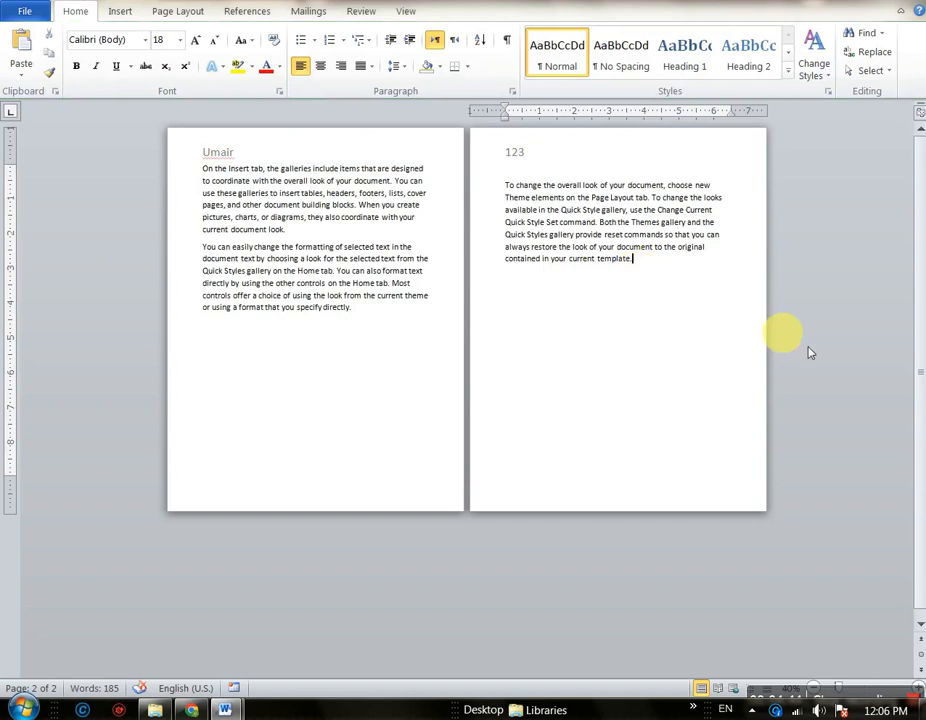
left_click(162, 13)
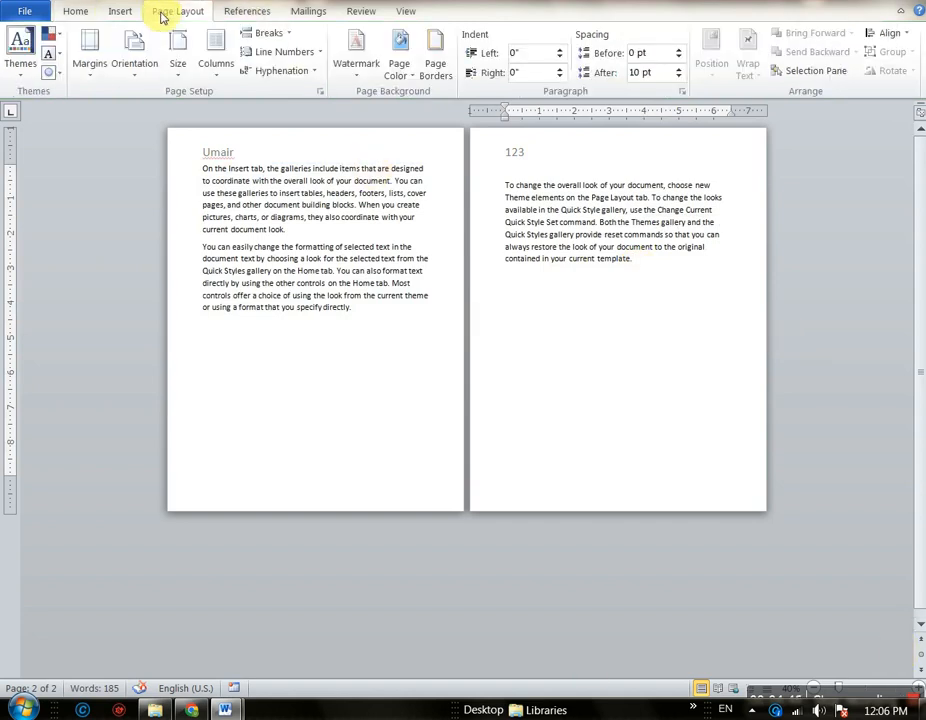
left_click(268, 32)
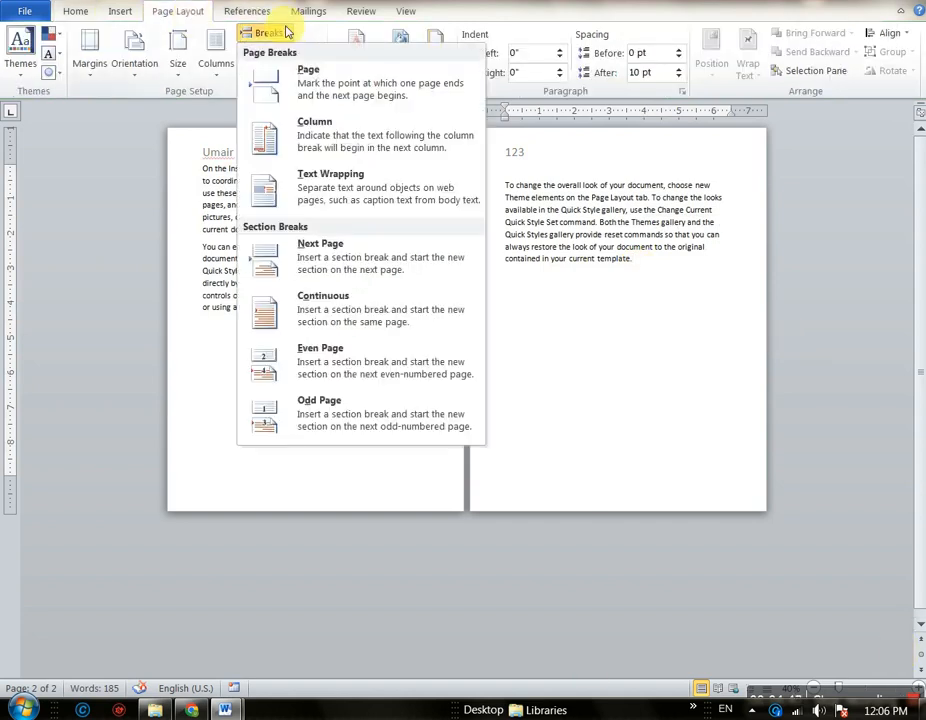
left_click(320, 257)
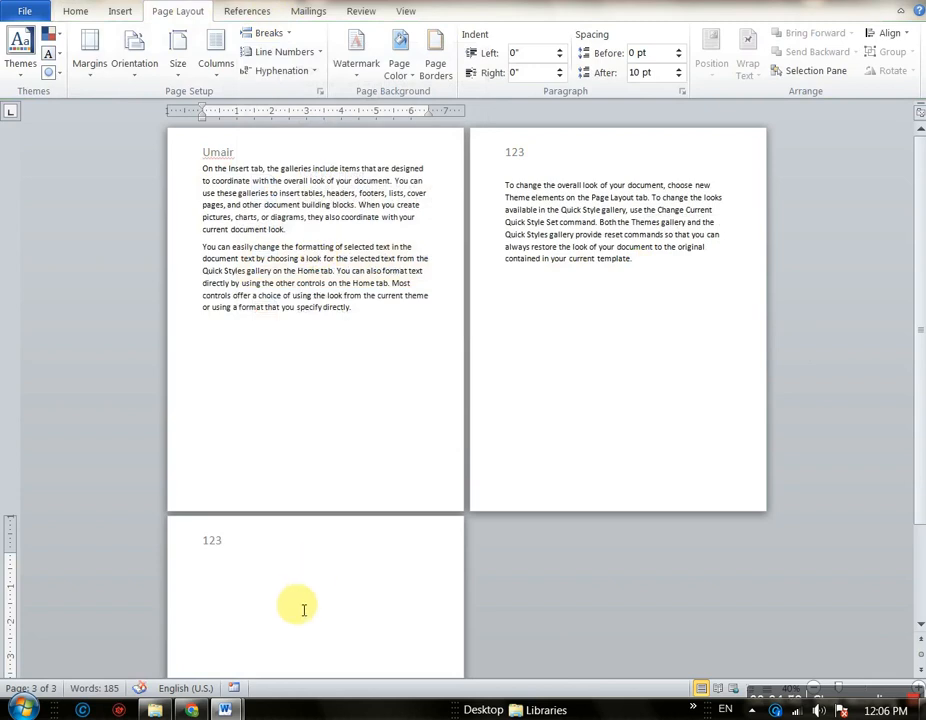
Unlink the section 3 header from the previous section, replace its text with 456, and return to the body text
double_click(262, 548)
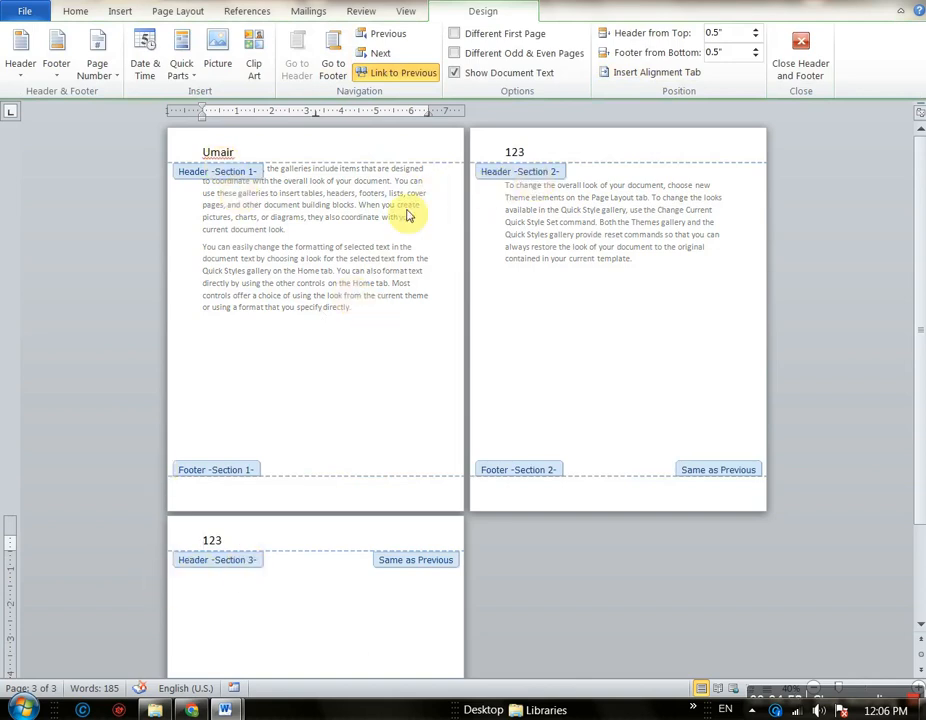
left_click(396, 80)
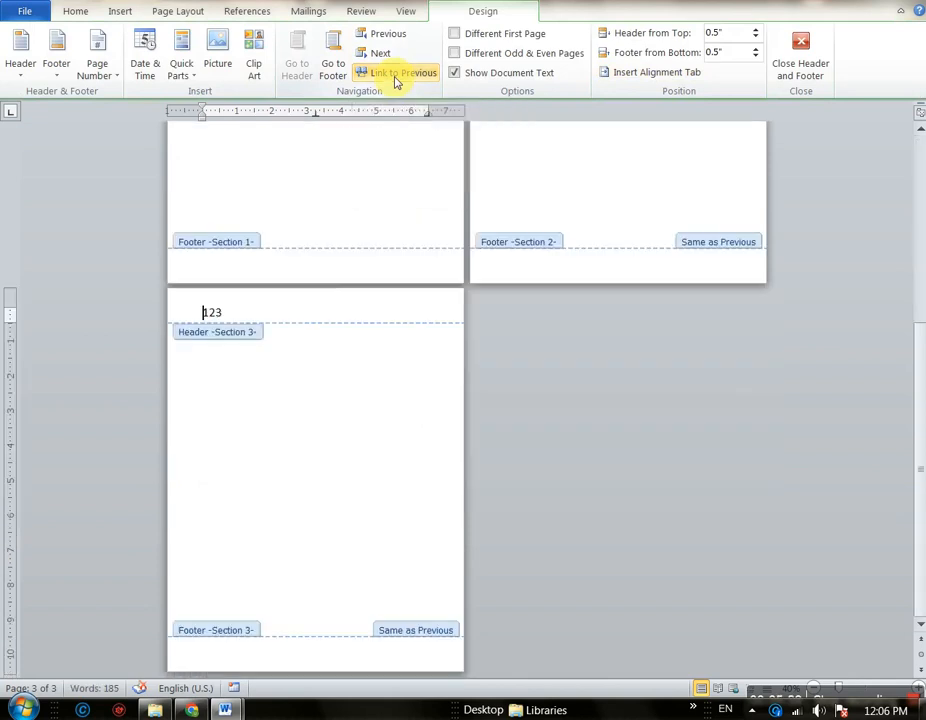
left_click_drag(234, 314, 182, 310)
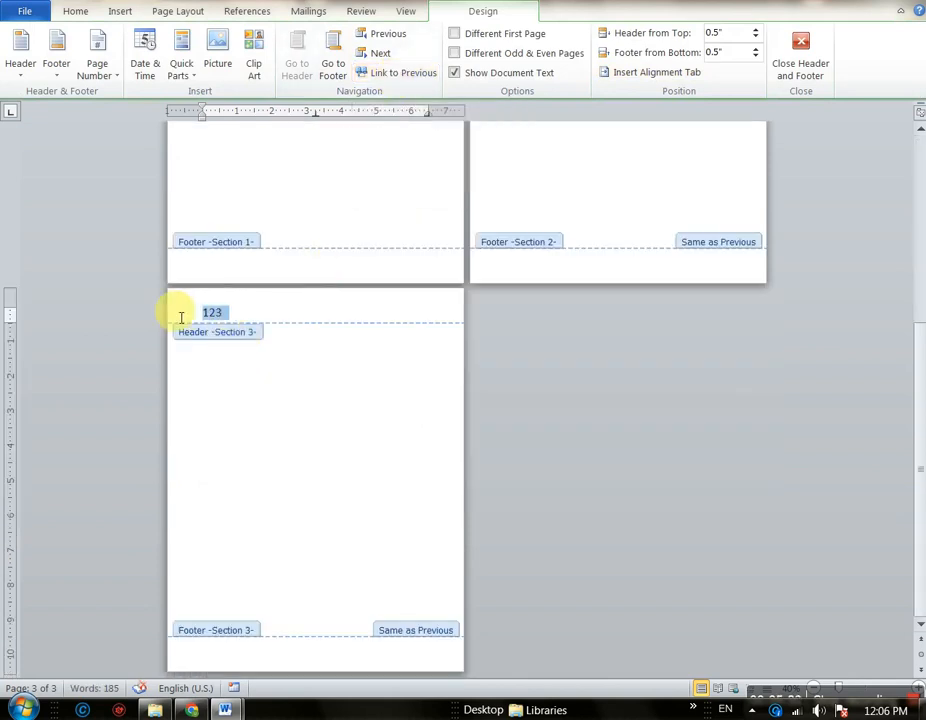
type("456")
scroll(293, 420, "up", 5)
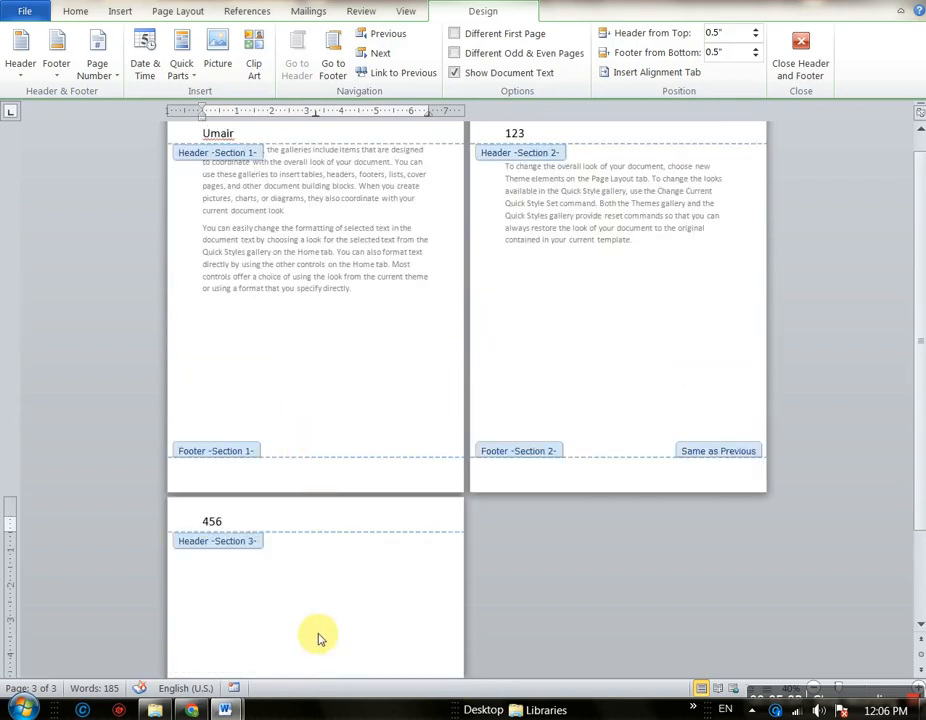
double_click(366, 589)
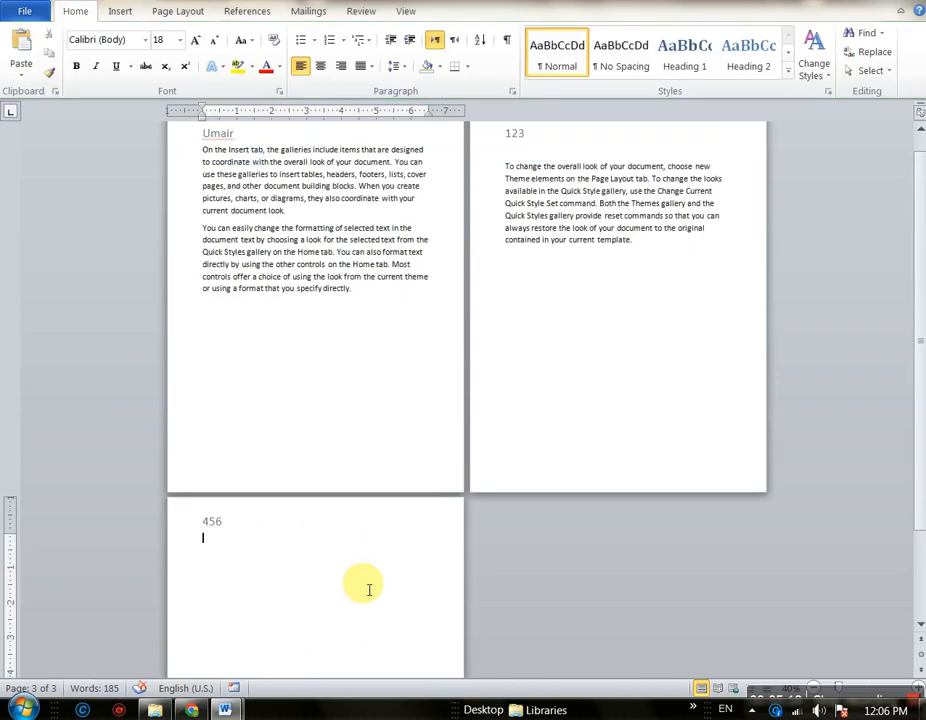
scroll(380, 255, "up", 1)
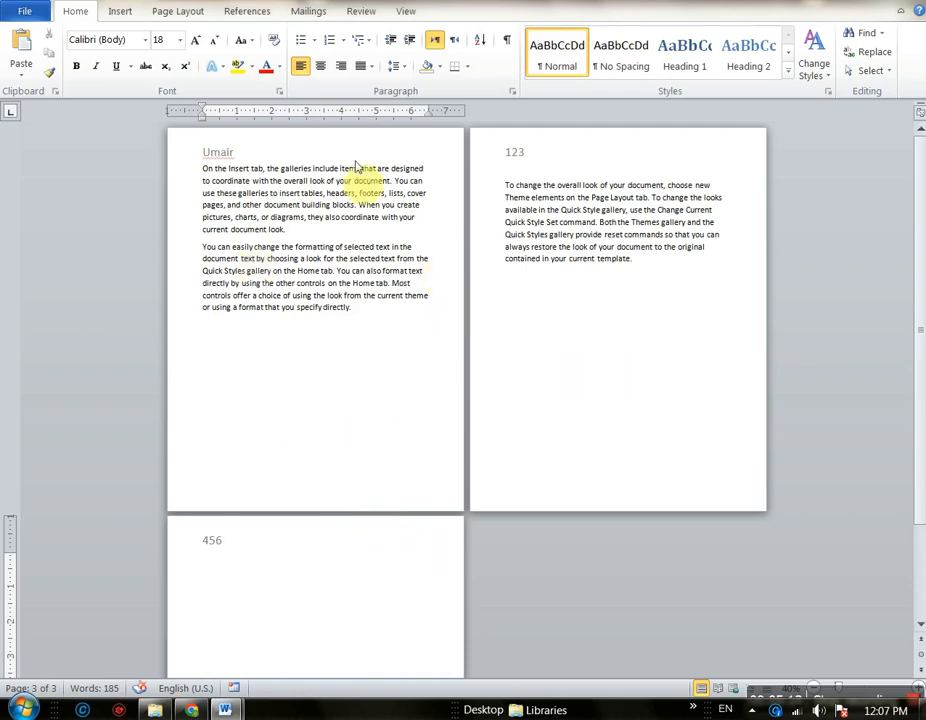
left_click(178, 10)
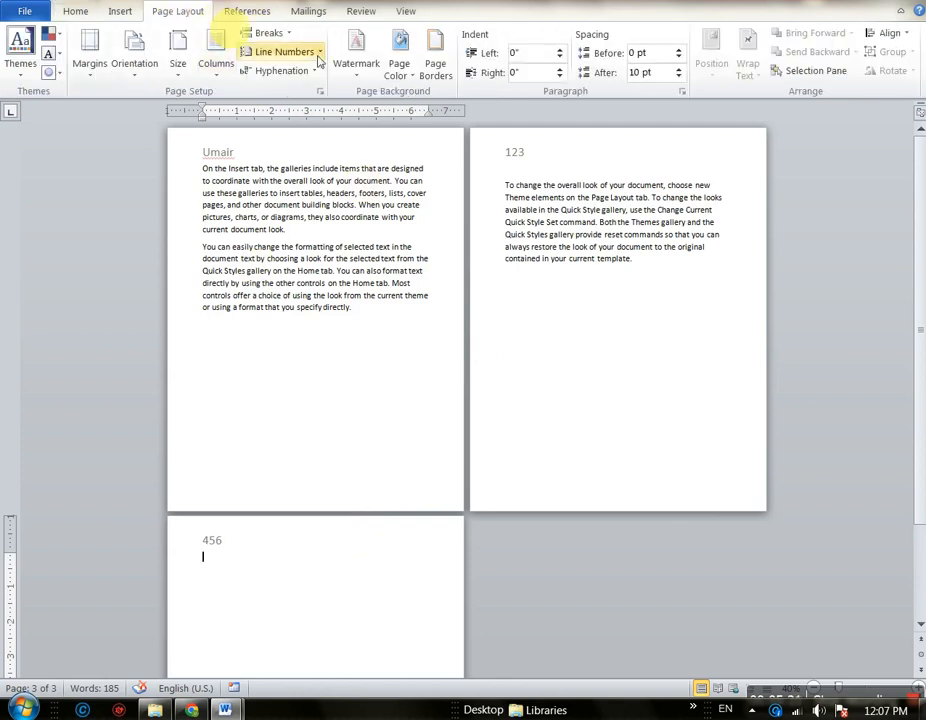
left_click(284, 35)
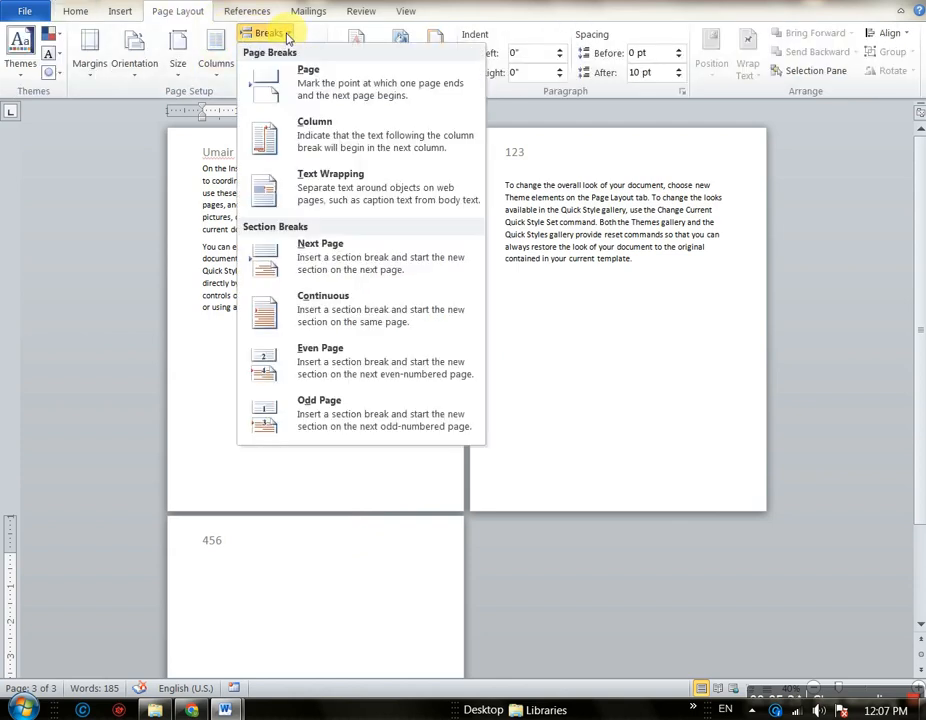
left_click(228, 481)
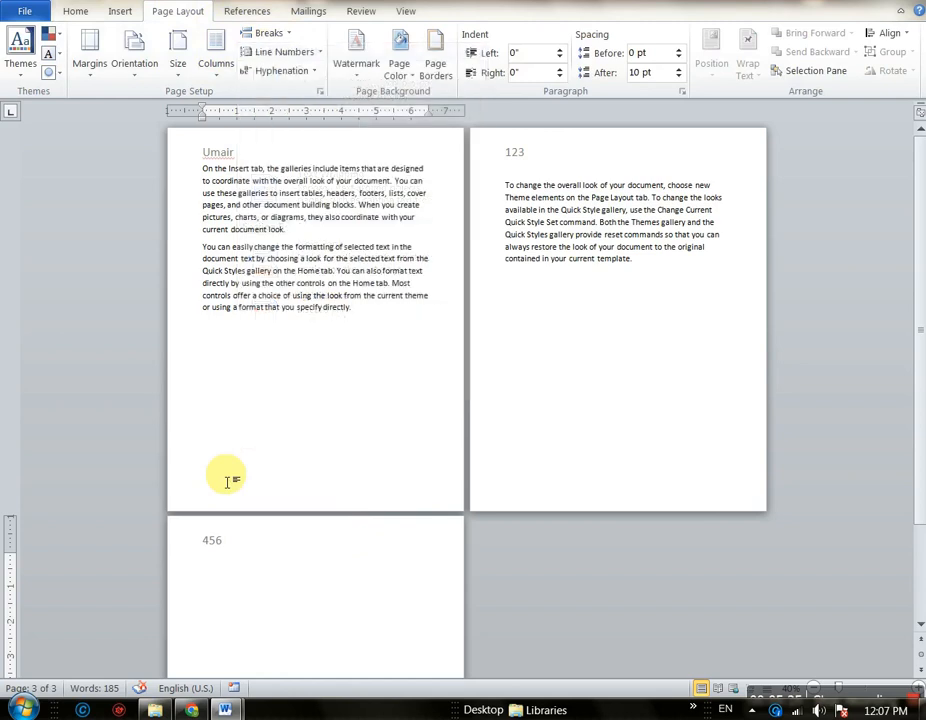
Undo the header edits and the Next Page section breaks until all three paragraphs are back on one page
key("ctrl+z")
key("ctrl+z")
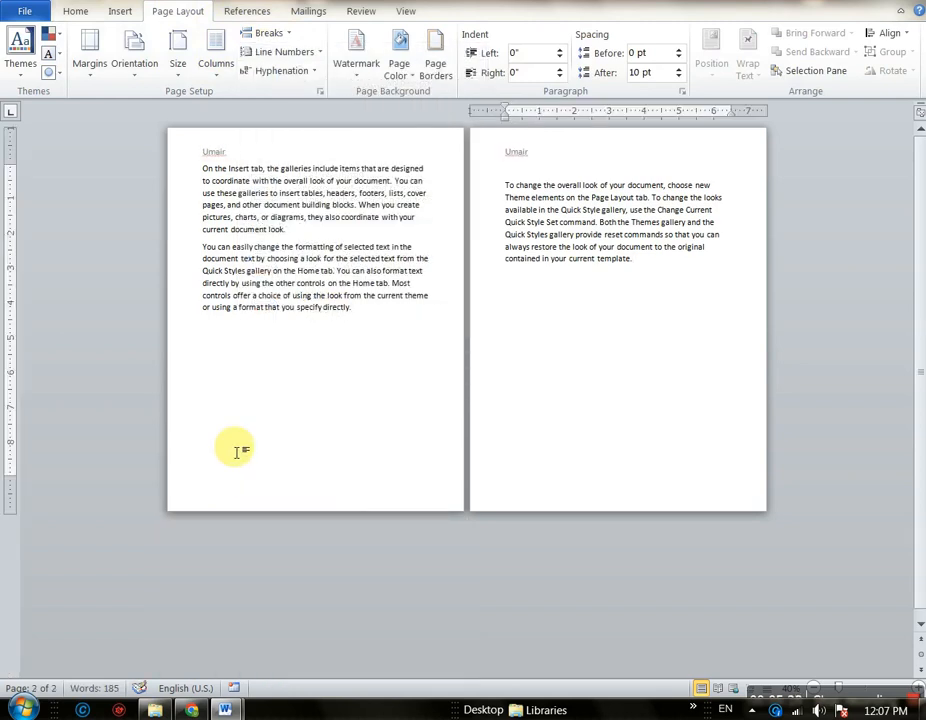
key("ctrl+z")
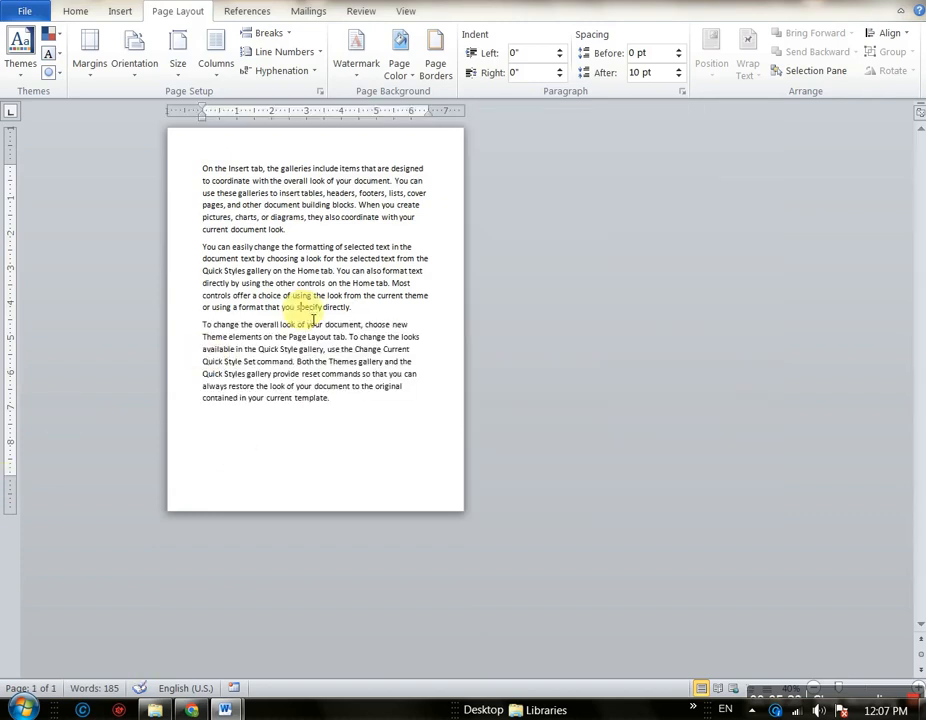
Turn on line numbering with Restart Each Section for the single-section text, and set line numbers back to None
scroll(350, 360, "up", 4)
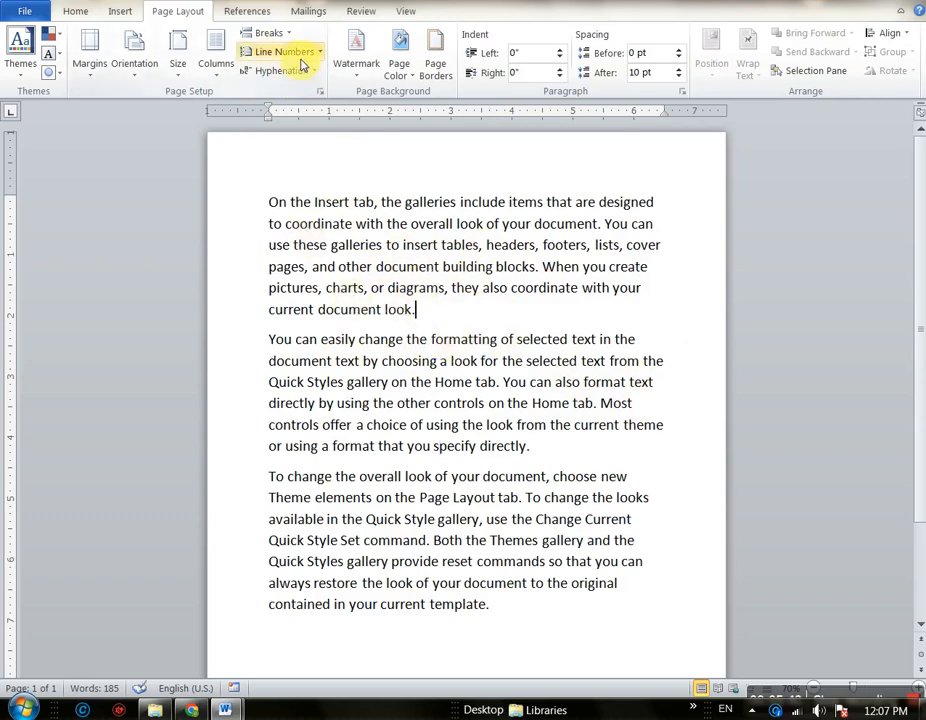
left_click(264, 36)
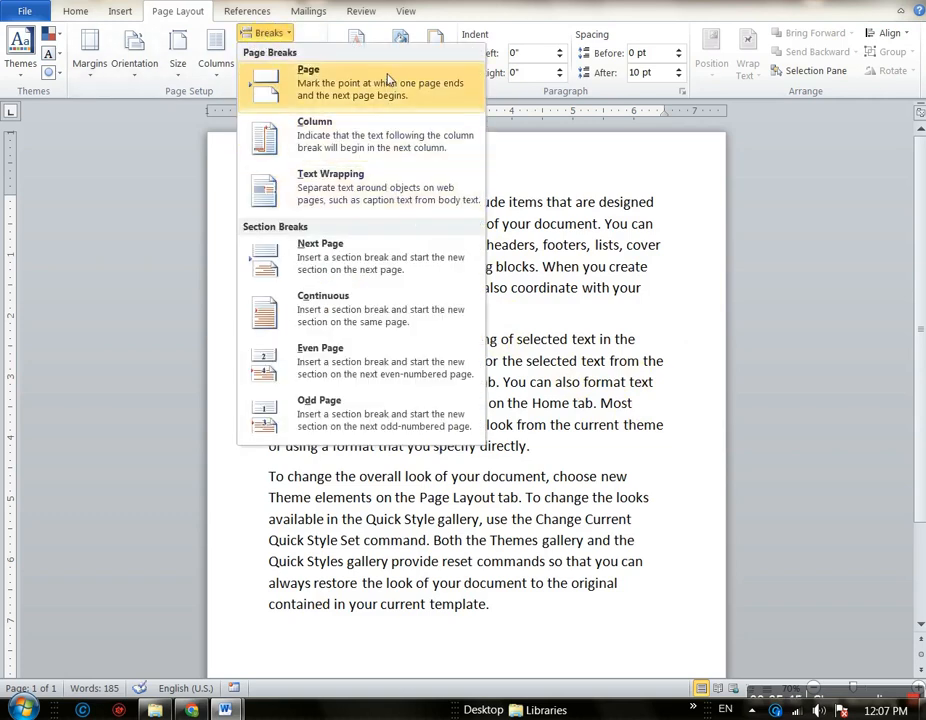
left_click(541, 170)
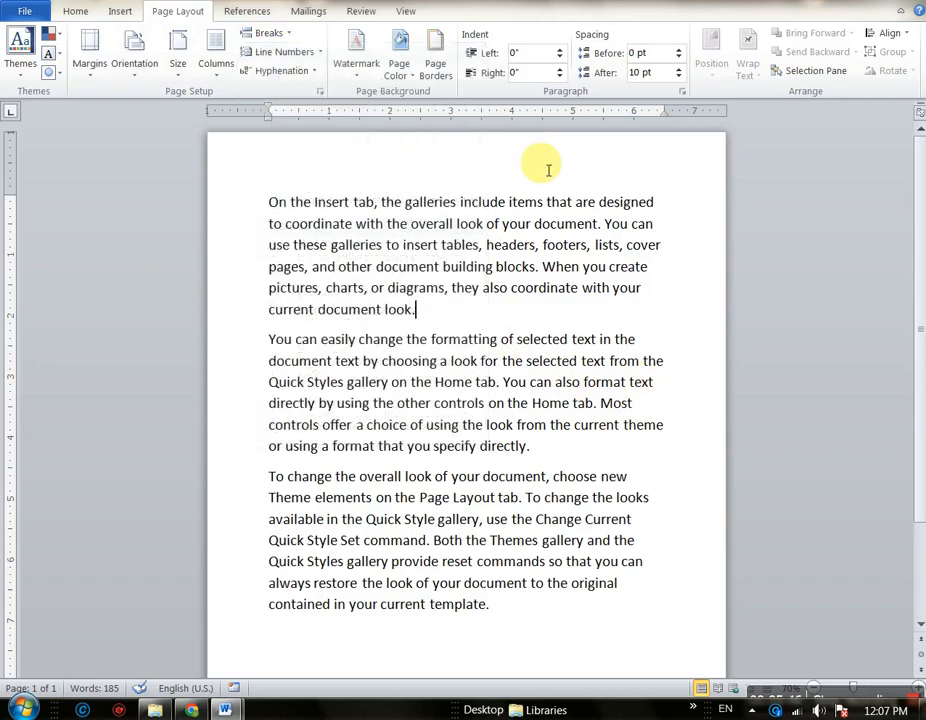
left_click(284, 52)
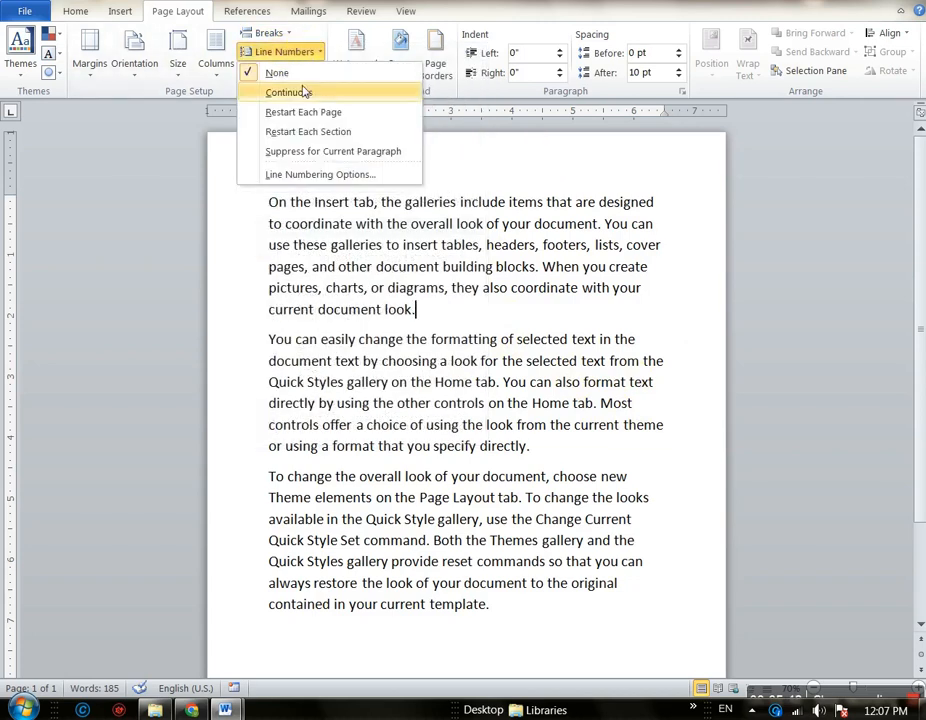
left_click(298, 138)
scroll(355, 425, "down", 1)
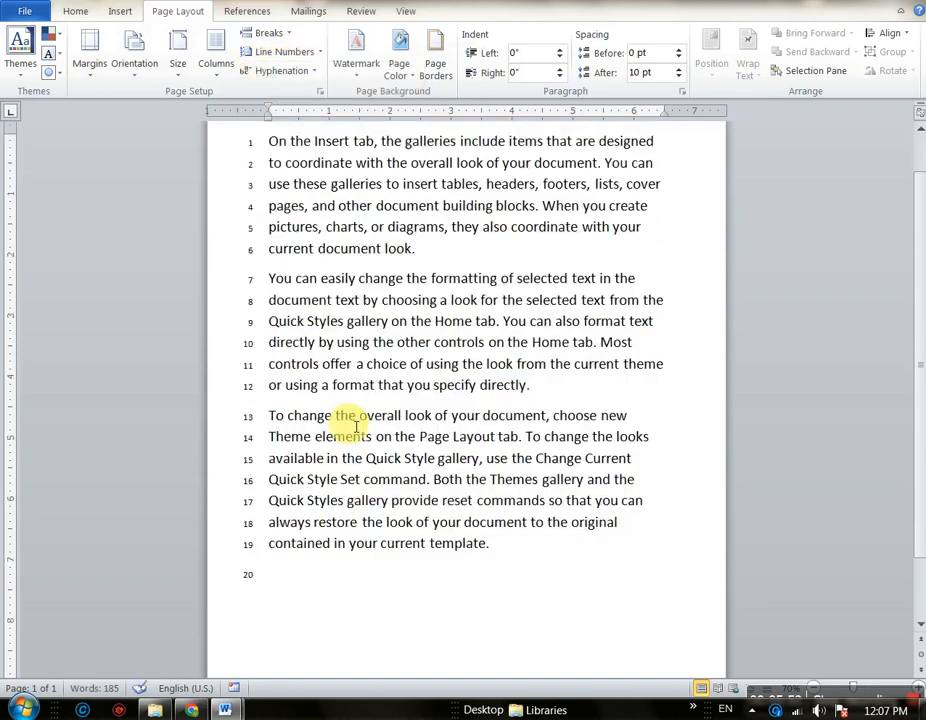
scroll(355, 425, "down", 2, "ctrl")
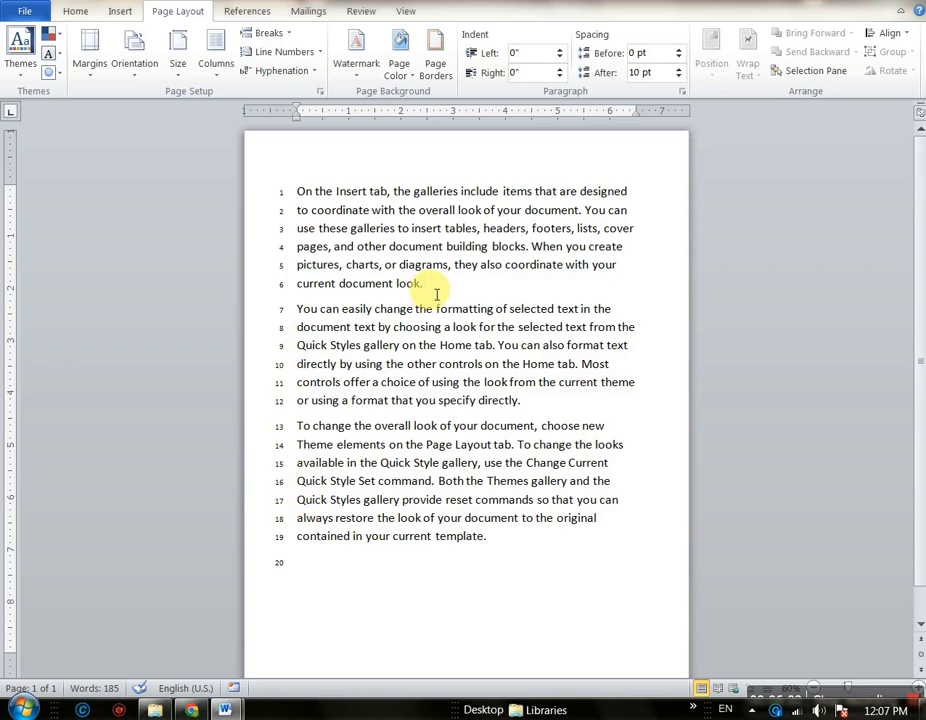
left_click(285, 52)
left_click(278, 73)
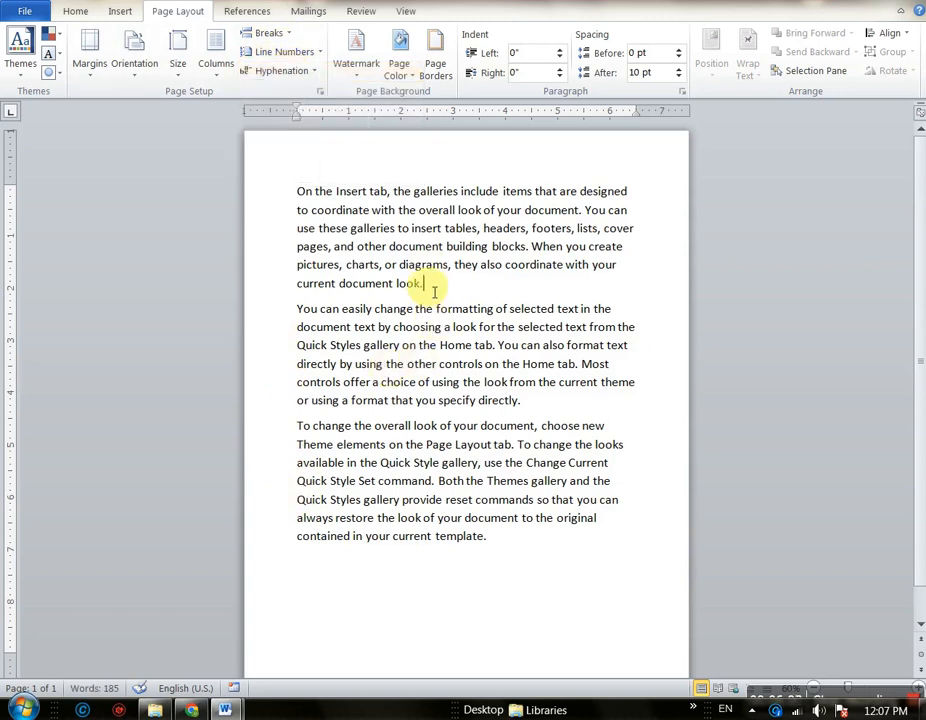
Insert a Continuous section break after the first paragraph and number the new section's lines with Restart Each Section
left_click(265, 33)
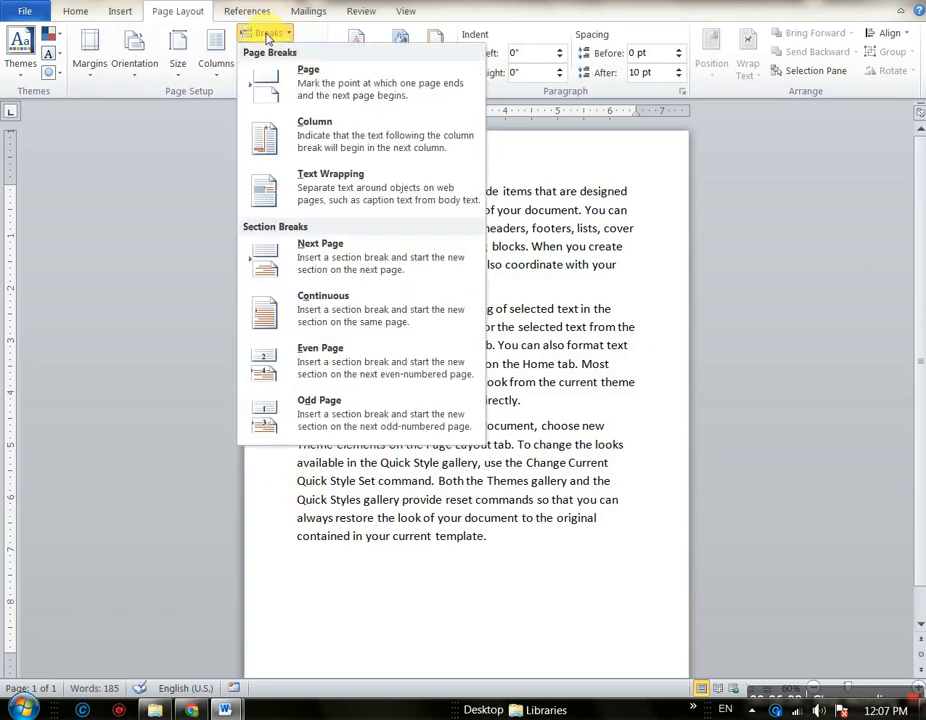
left_click(322, 318)
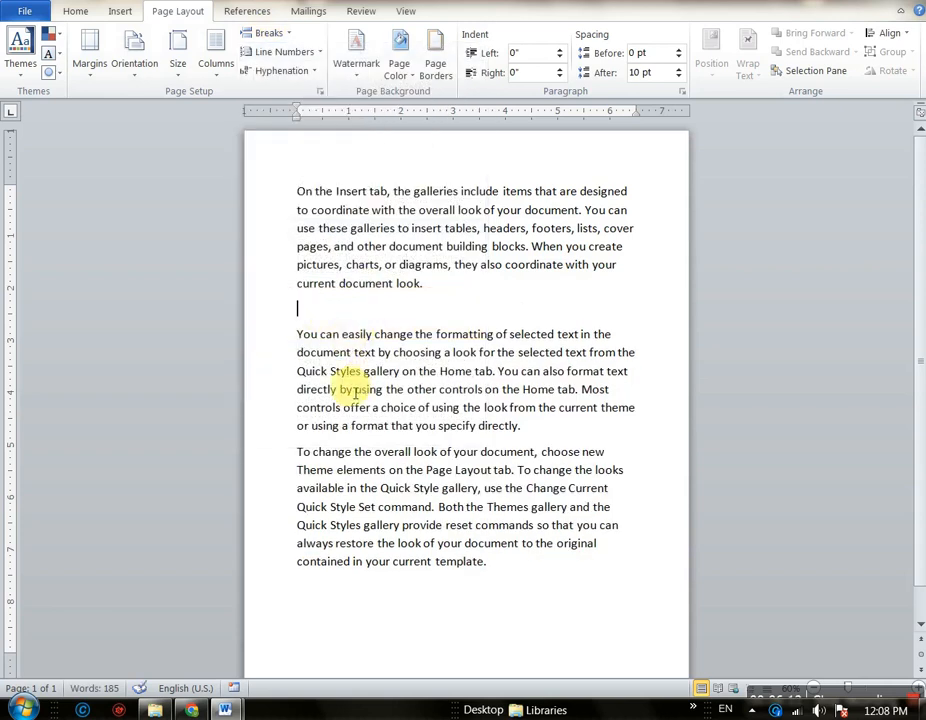
left_click(283, 53)
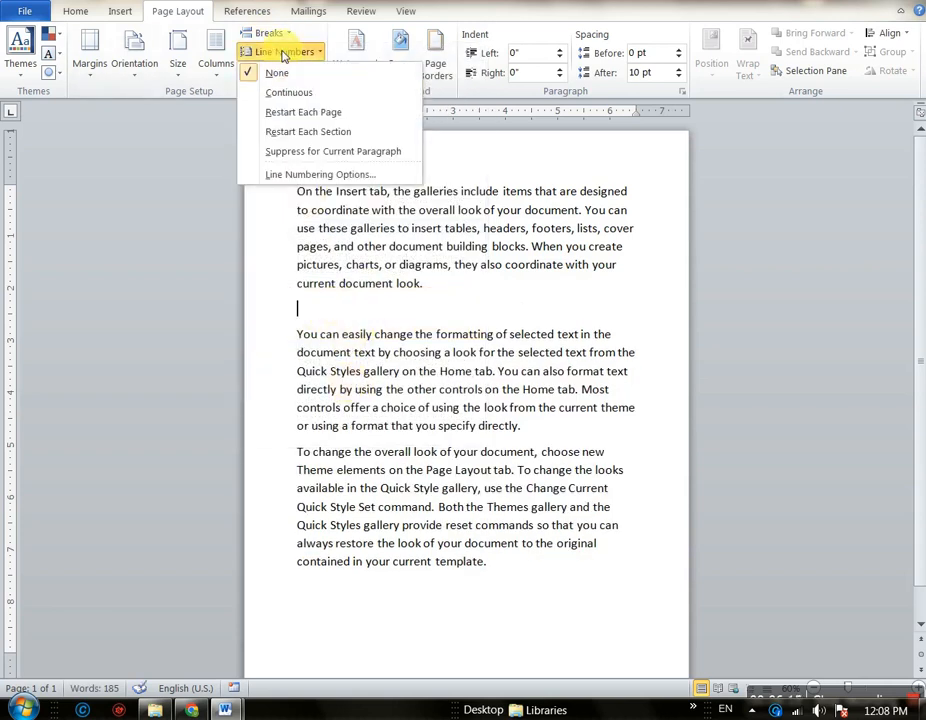
left_click(295, 133)
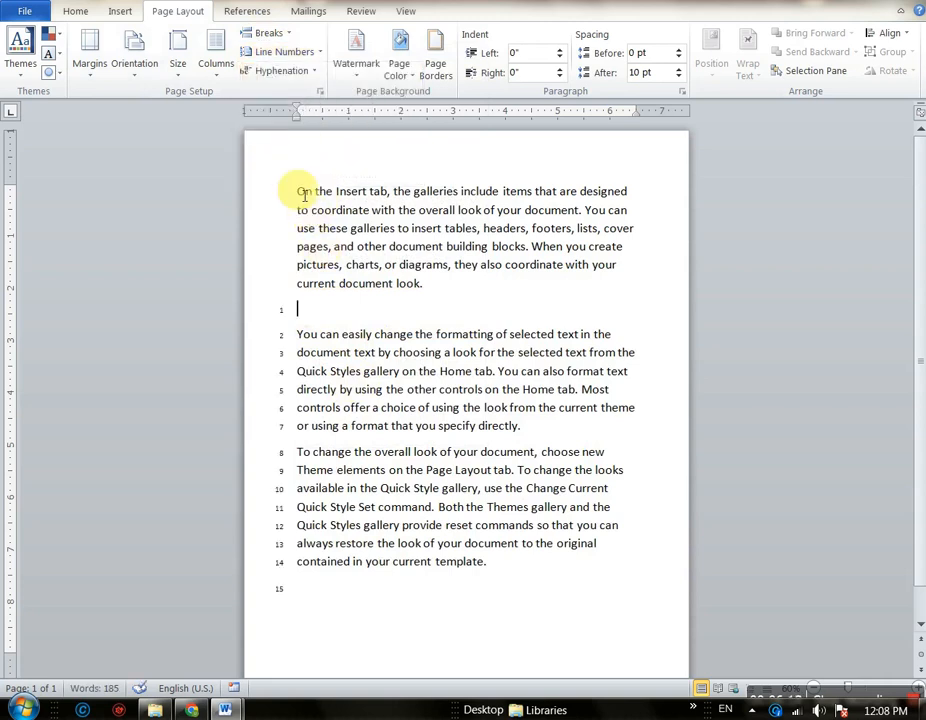
Apply Restart Each Section line numbering to the entire document
key("ctrl+a")
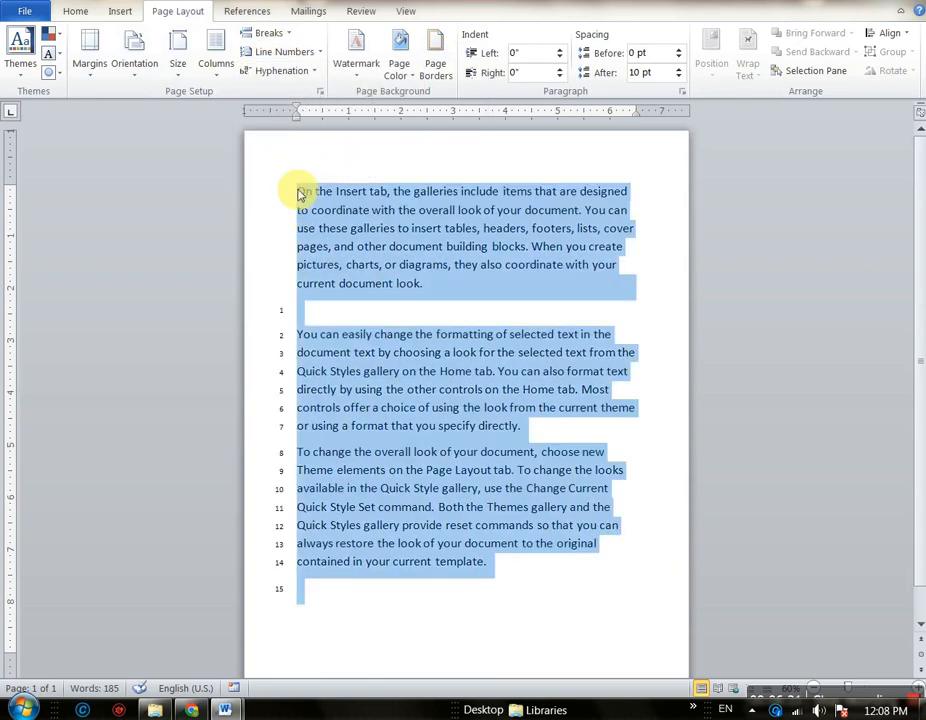
left_click(284, 52)
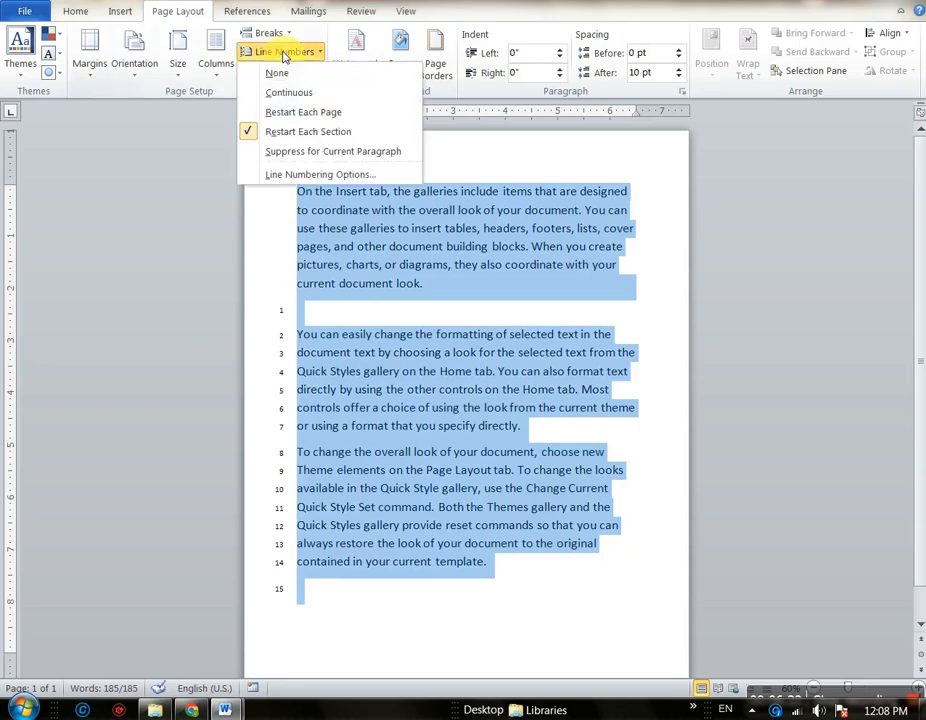
left_click(295, 131)
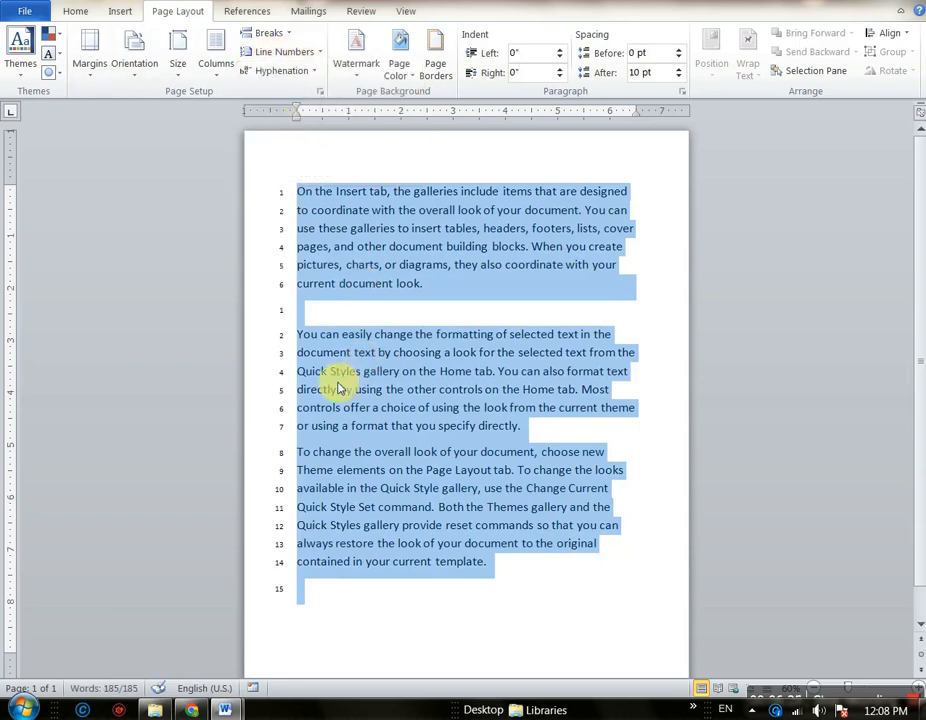
Delete the blank line above the second paragraph at the start of the second section
left_click(347, 330)
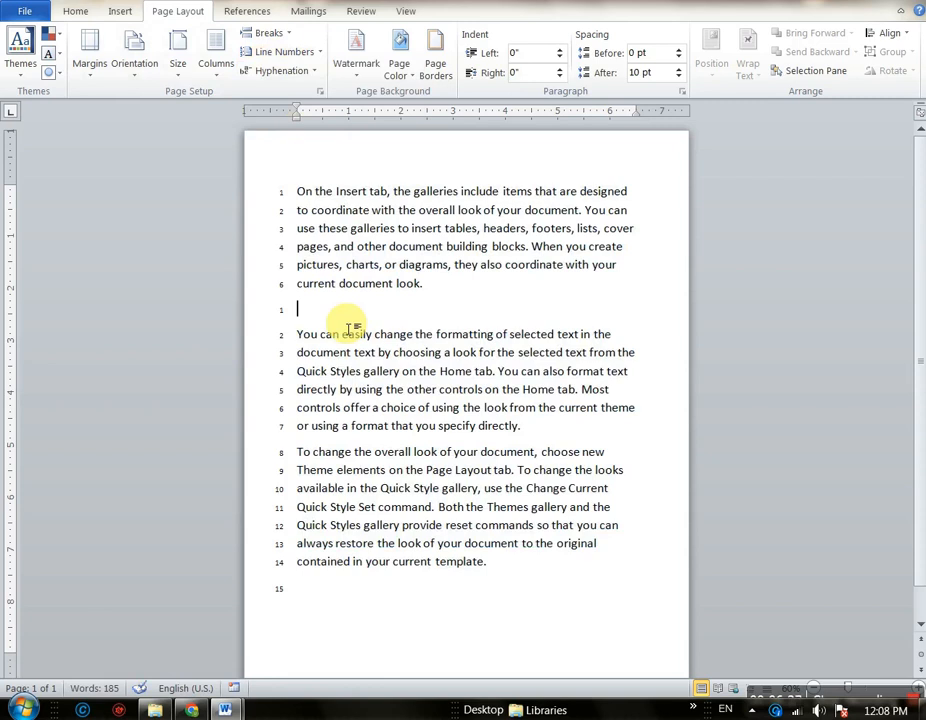
scroll(351, 326, "up", 2, "ctrl")
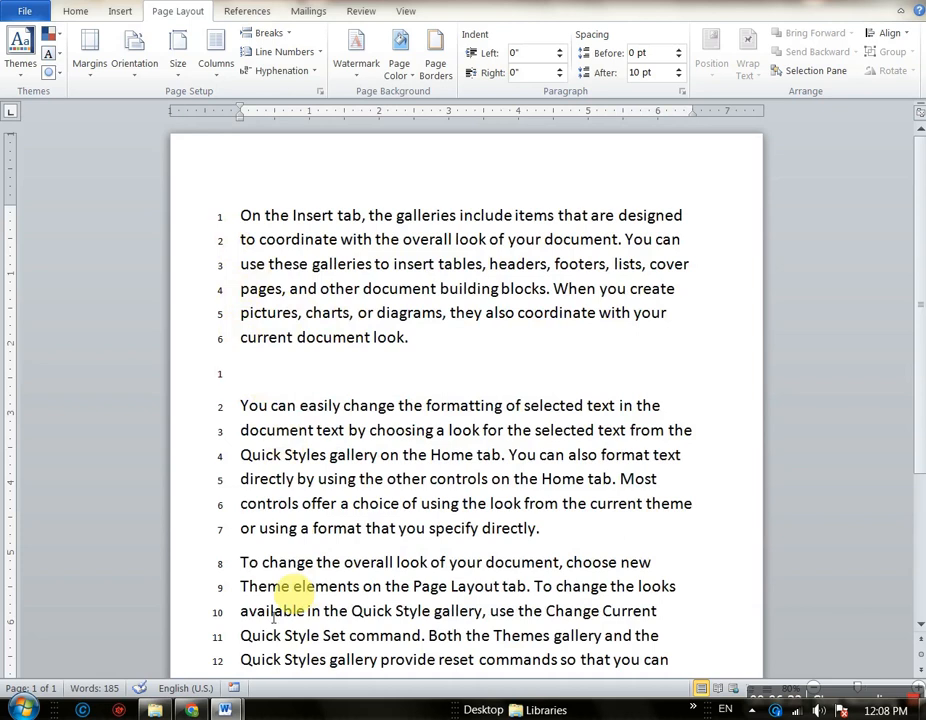
key("Delete")
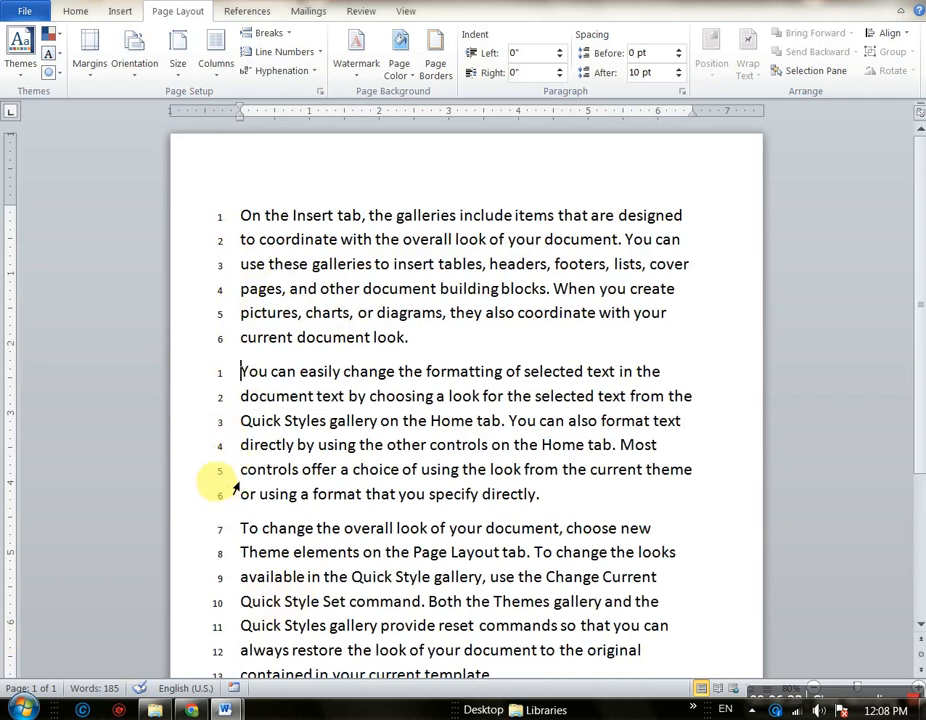
Insert a Continuous section break after the second paragraph and delete the blank line it leaves above the third paragraph
scroll(236, 475, "down", 2)
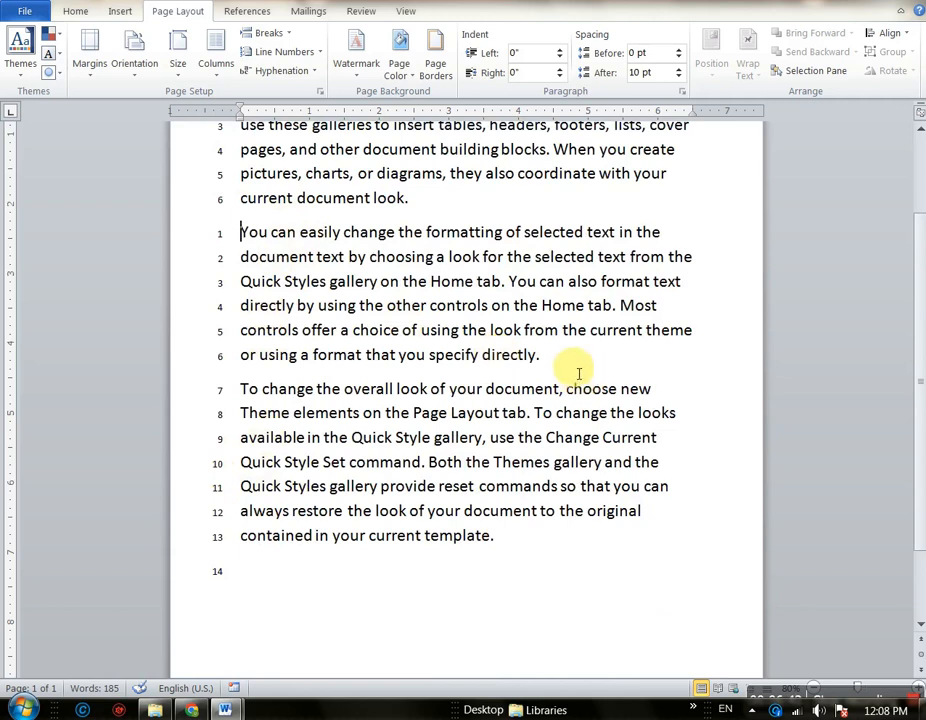
left_click(266, 34)
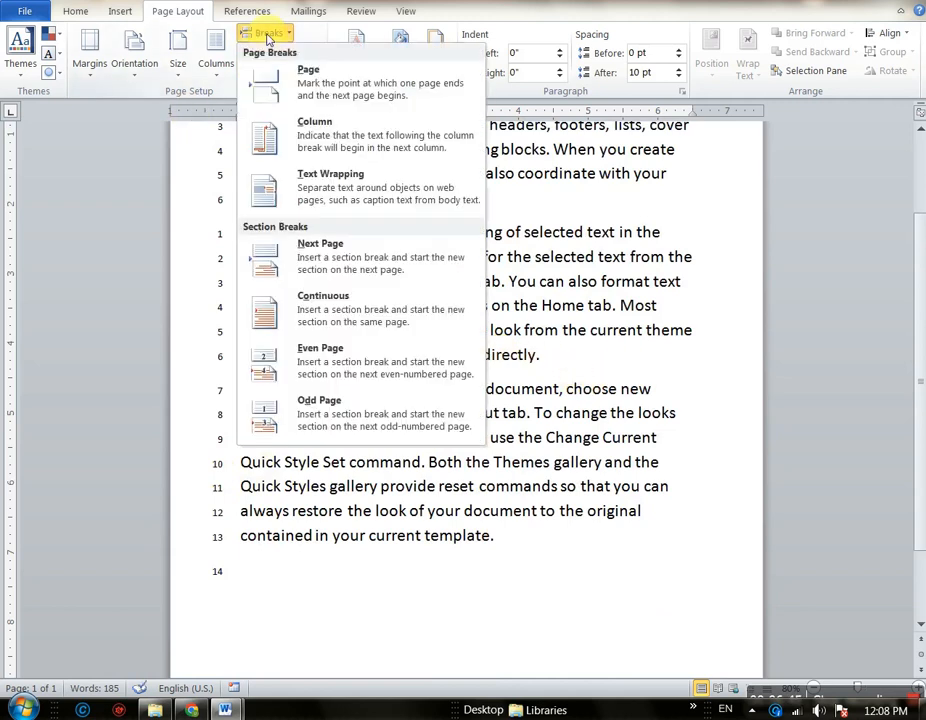
left_click(316, 318)
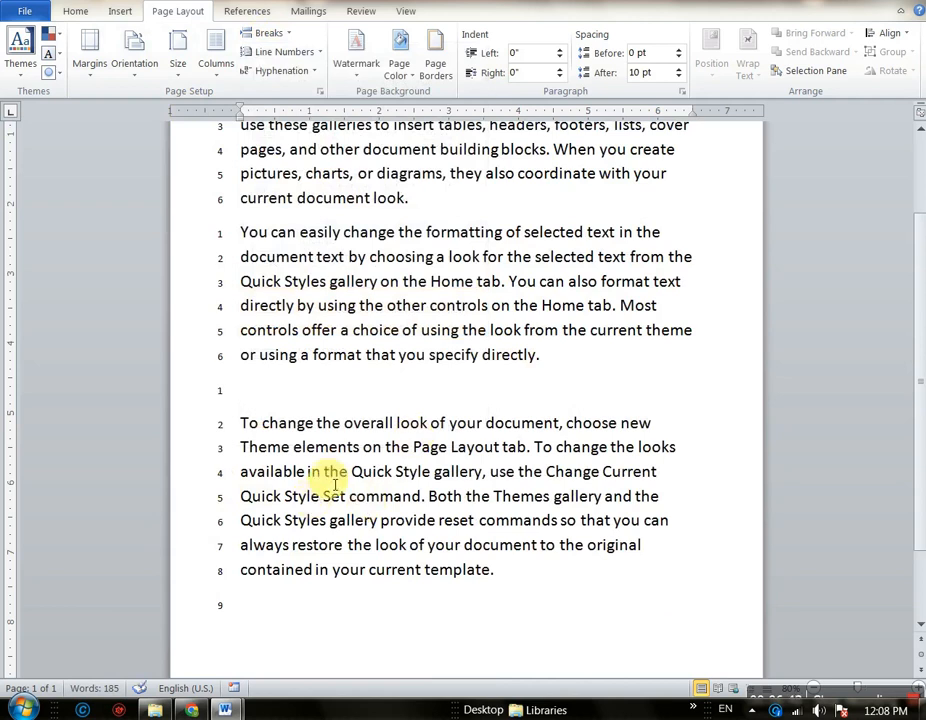
key("Delete")
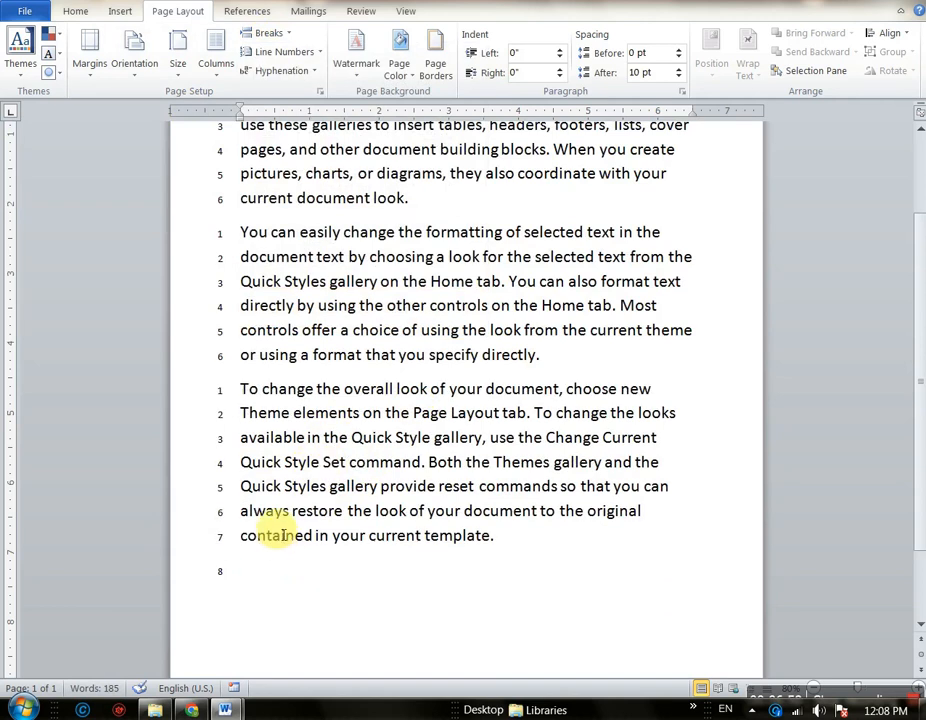
Try to insert a Continuous section break with the whole document selected, followed by a new line
scroll(283, 535, "up", 1)
key("ctrl+a")
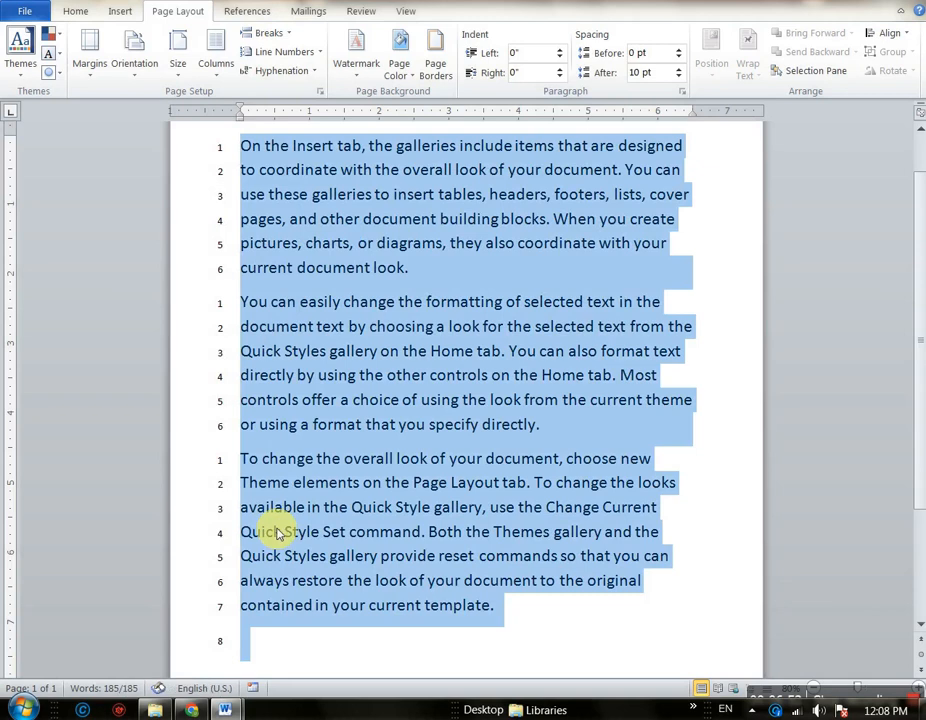
left_click(270, 37)
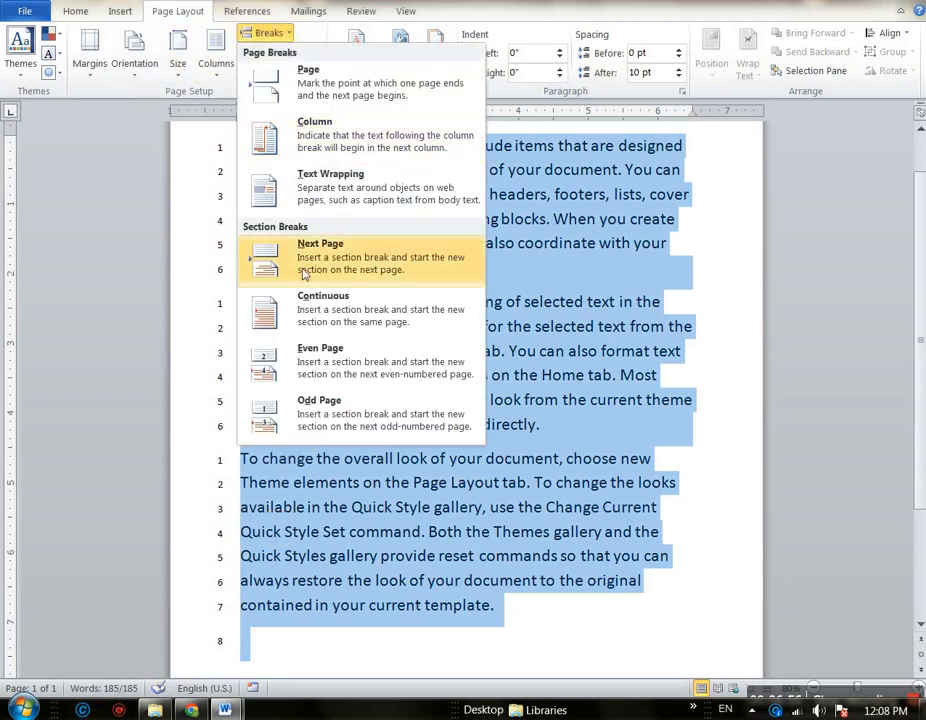
left_click(335, 316)
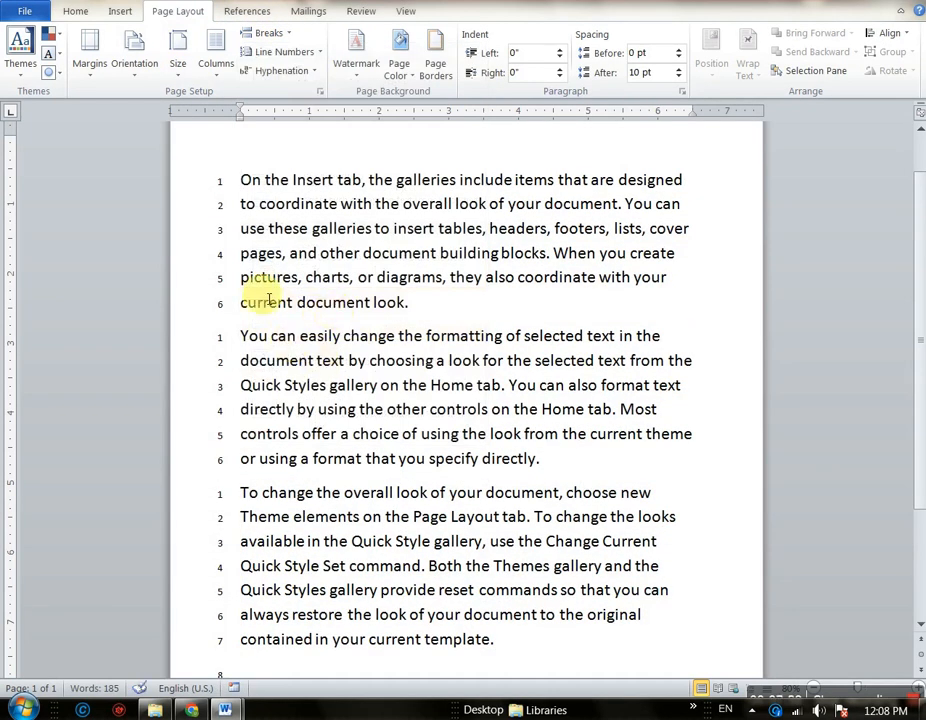
key("Return")
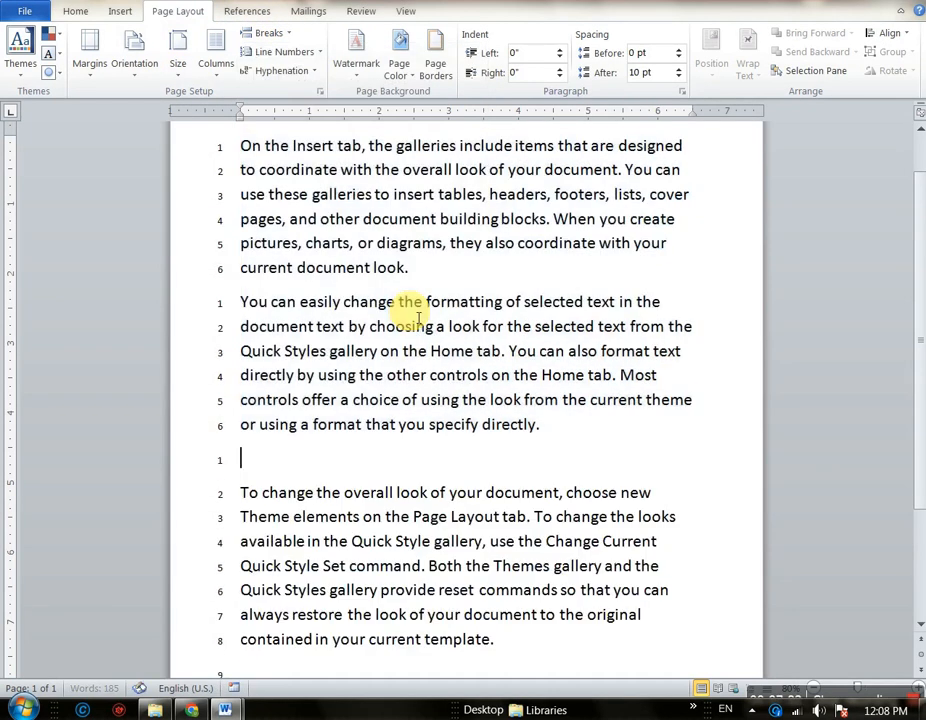
Undo the latest section-break and blank-line edits and turn off line numbering for the whole document
key("ctrl+z")
key("ctrl+z")
key("ctrl+z")
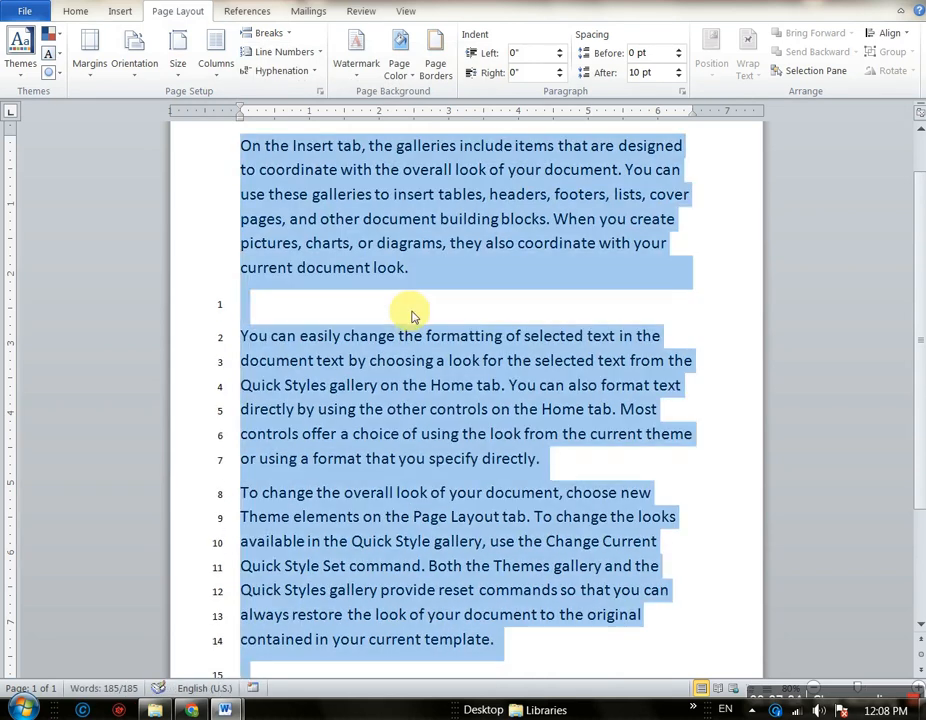
left_click(255, 52)
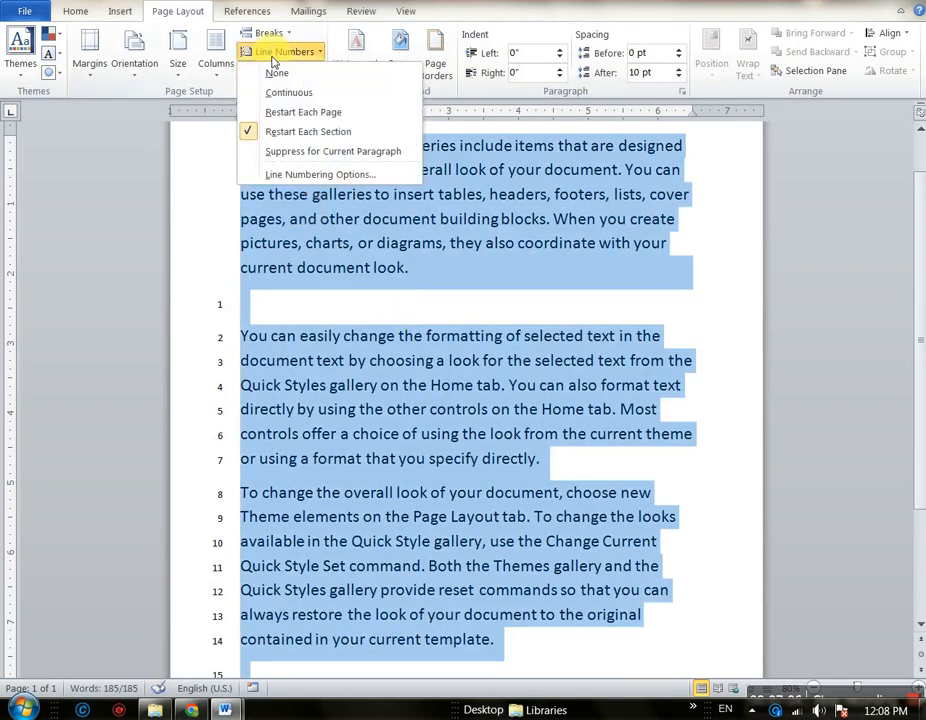
left_click(275, 74)
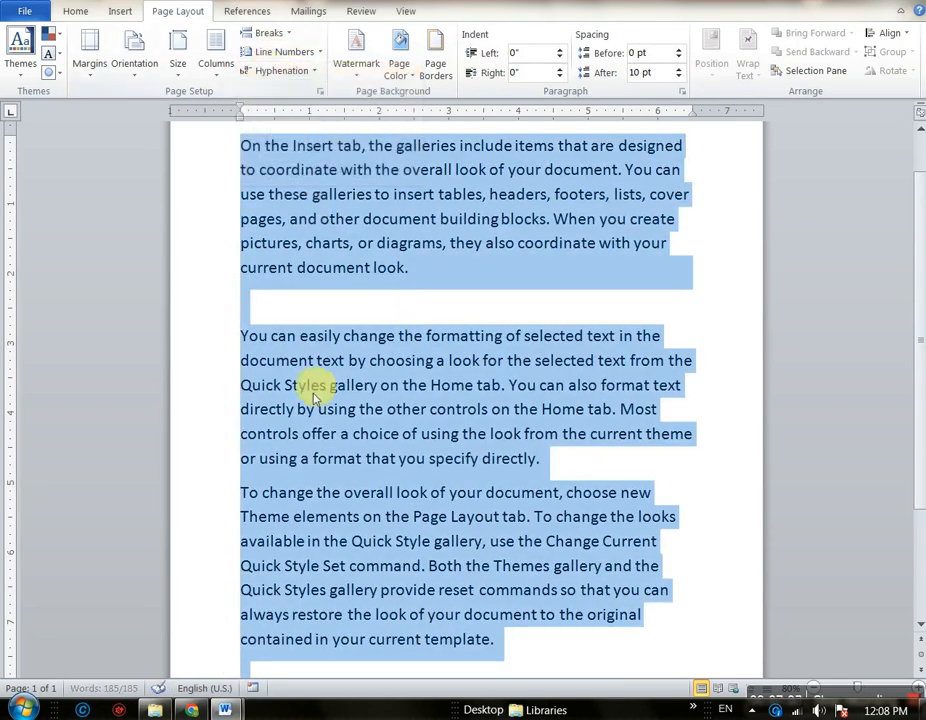
Remove the empty line and break between the first two paragraphs, keeping "You can easily change" as the start of its own paragraph
left_click(272, 304)
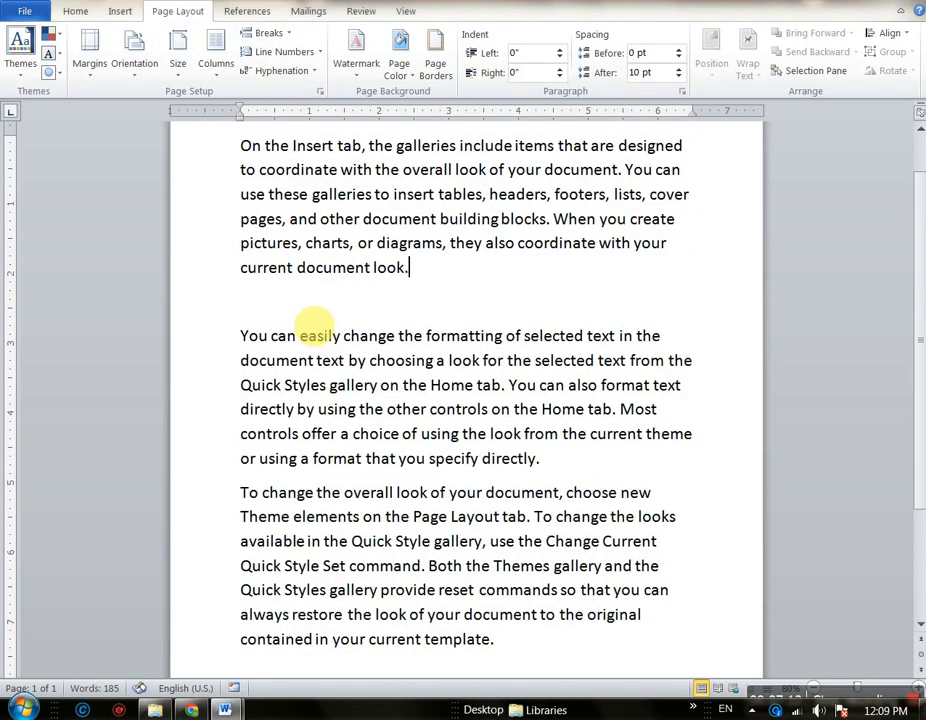
key("Delete")
key("Delete")
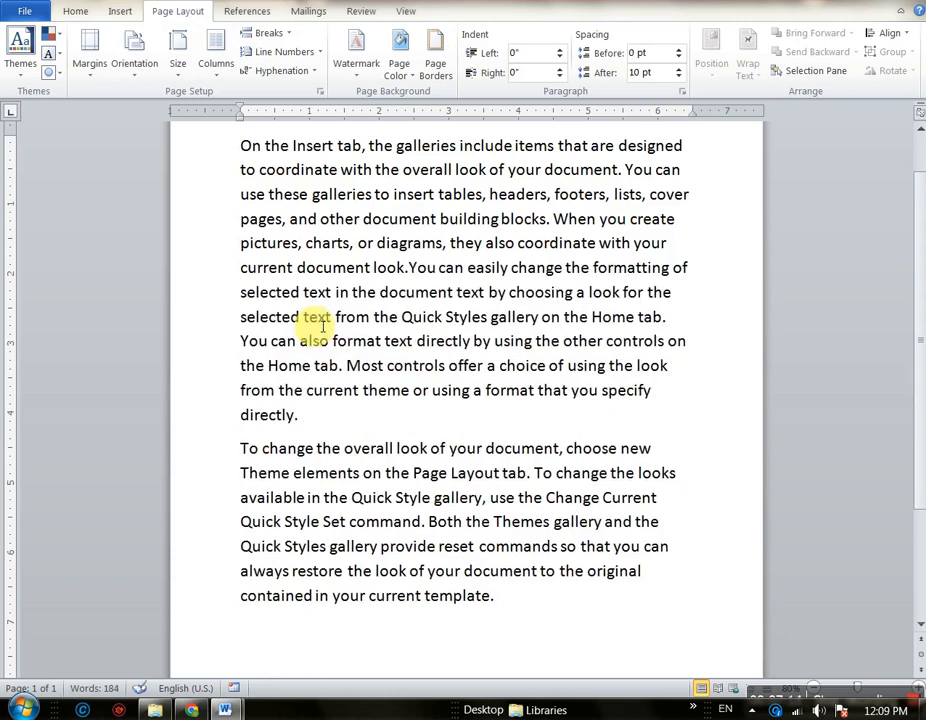
key("Return")
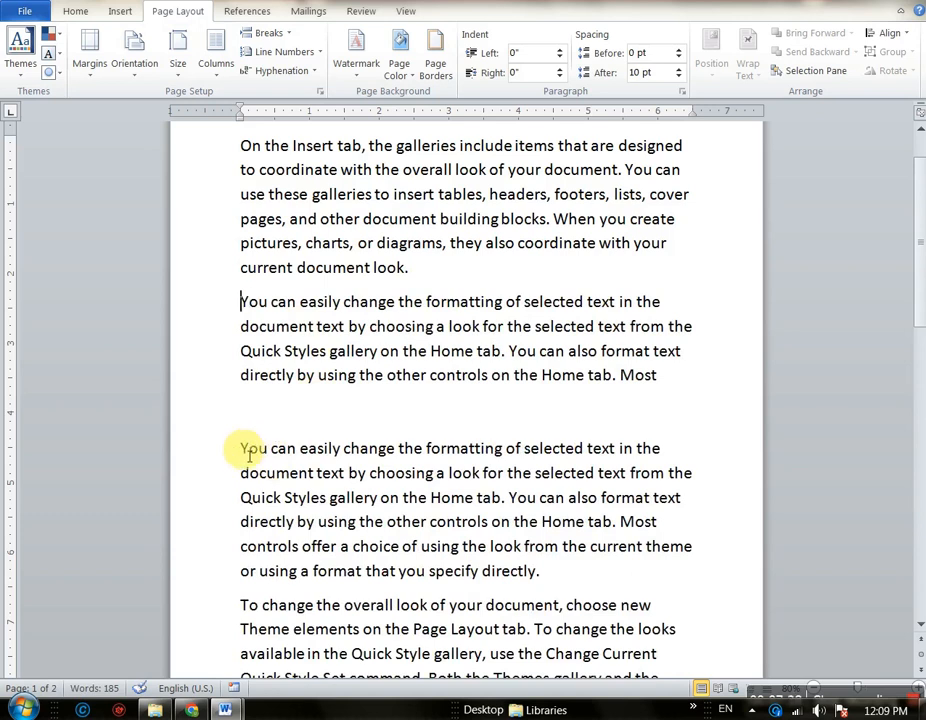
Split the second paragraph so that "Most controls offer a choice" starts a new paragraph
double_click(248, 455)
left_click(237, 424)
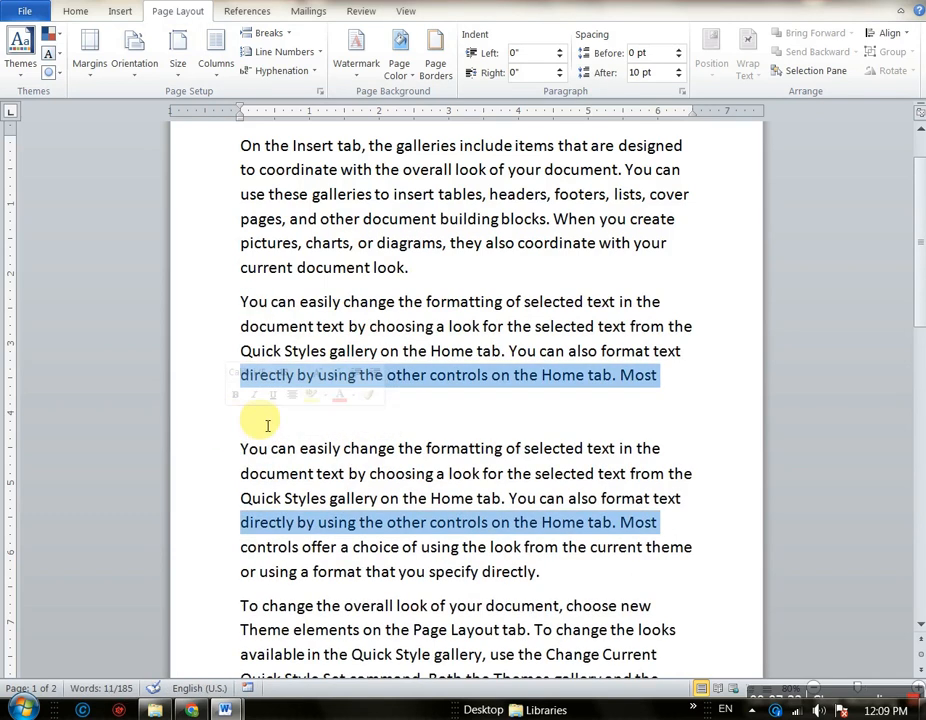
double_click(268, 426)
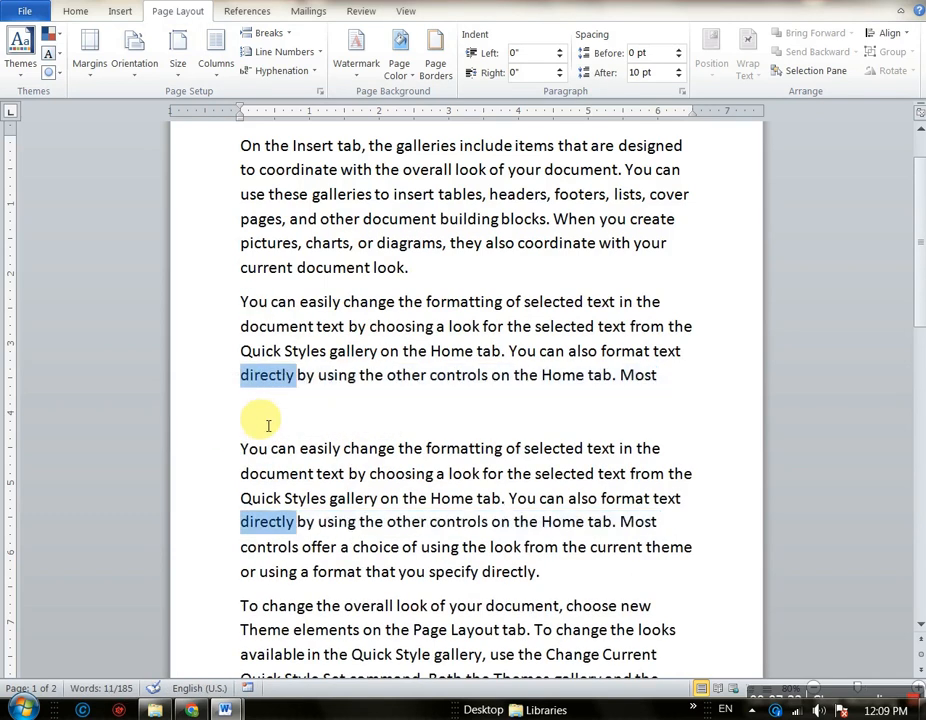
left_click(627, 382)
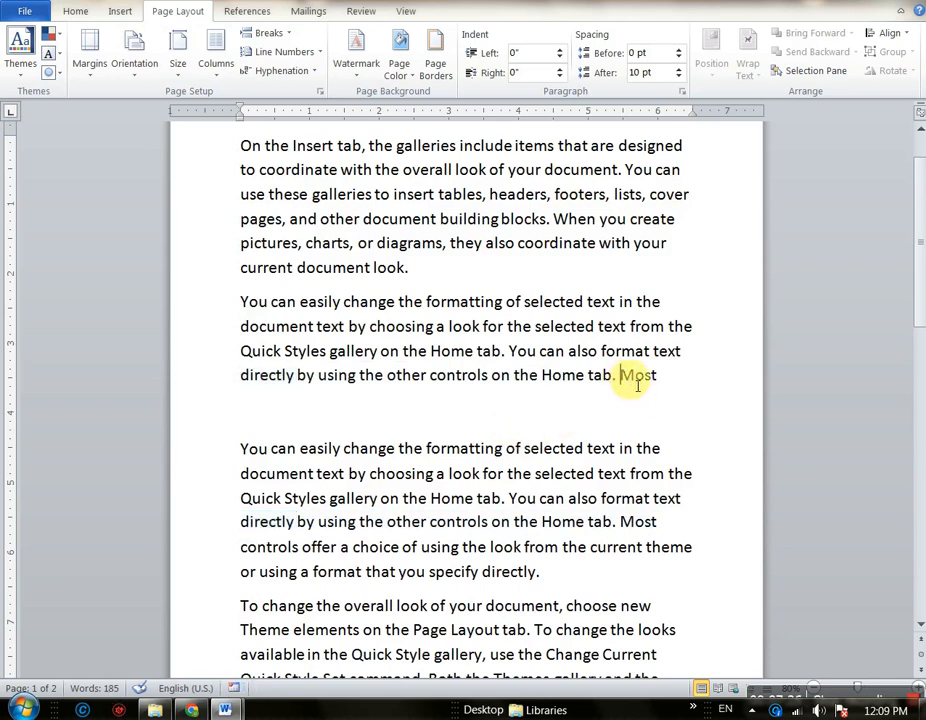
key("Return")
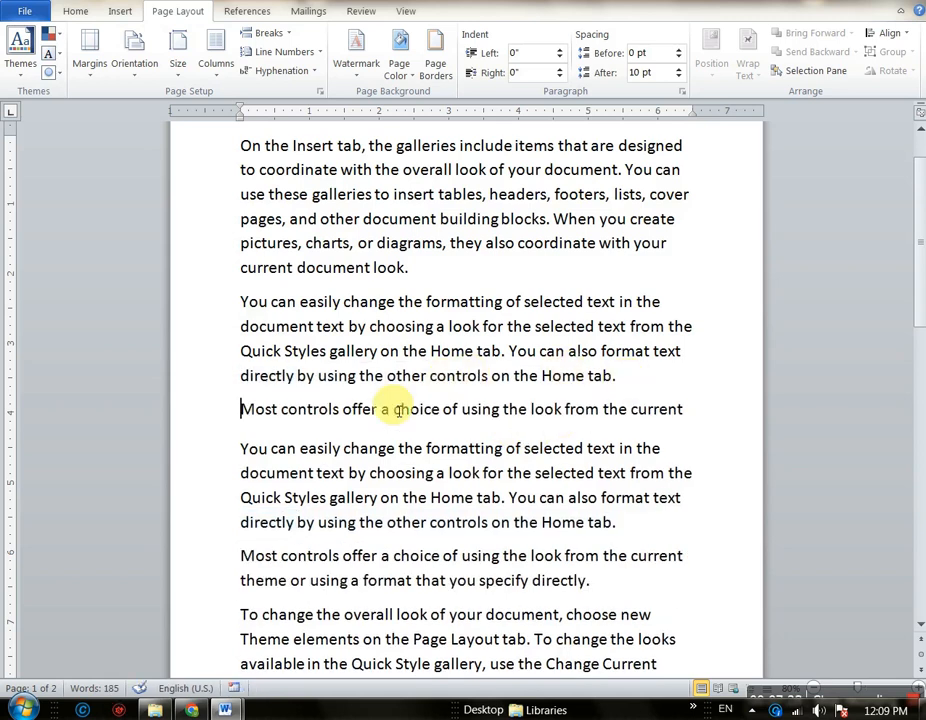
Try to rejoin the "Most controls" paragraph with the one before it, and undo the merge
key("BackSpace")
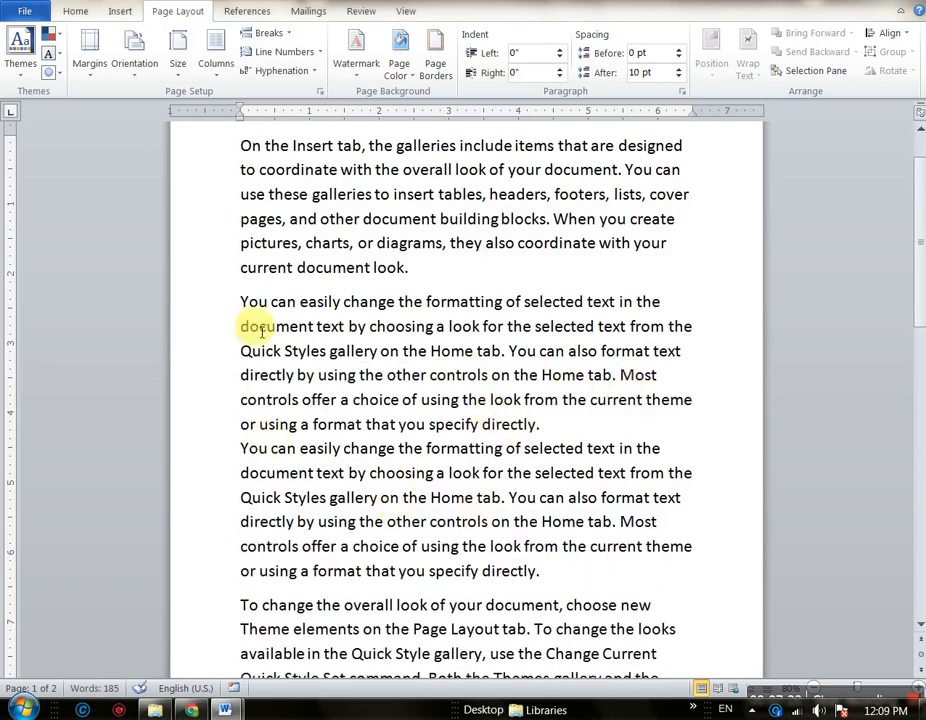
key("ctrl+z")
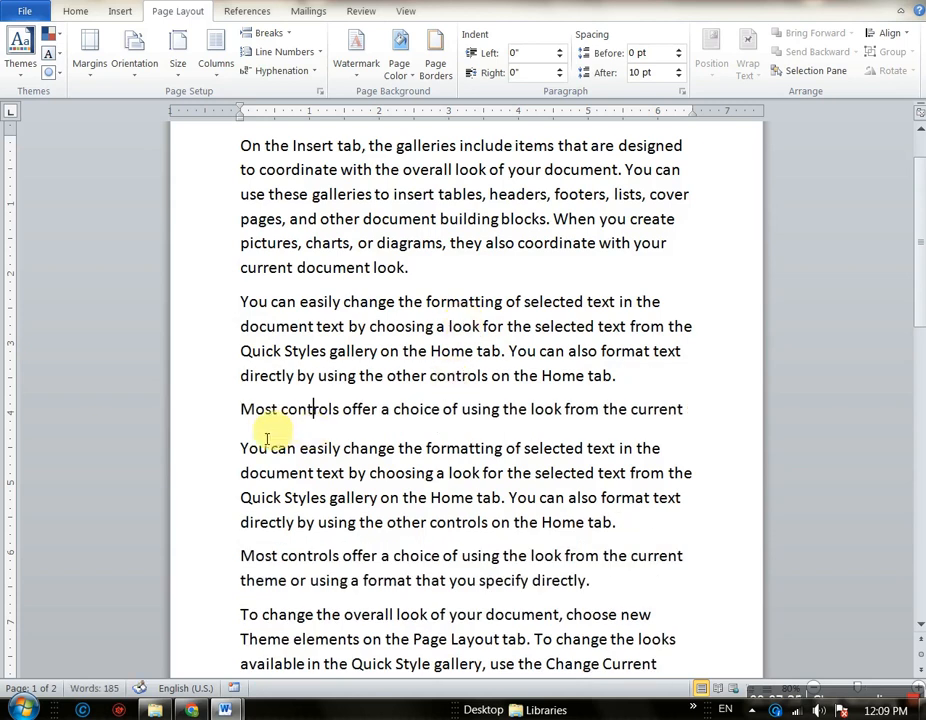
left_click(660, 428)
key("Delete")
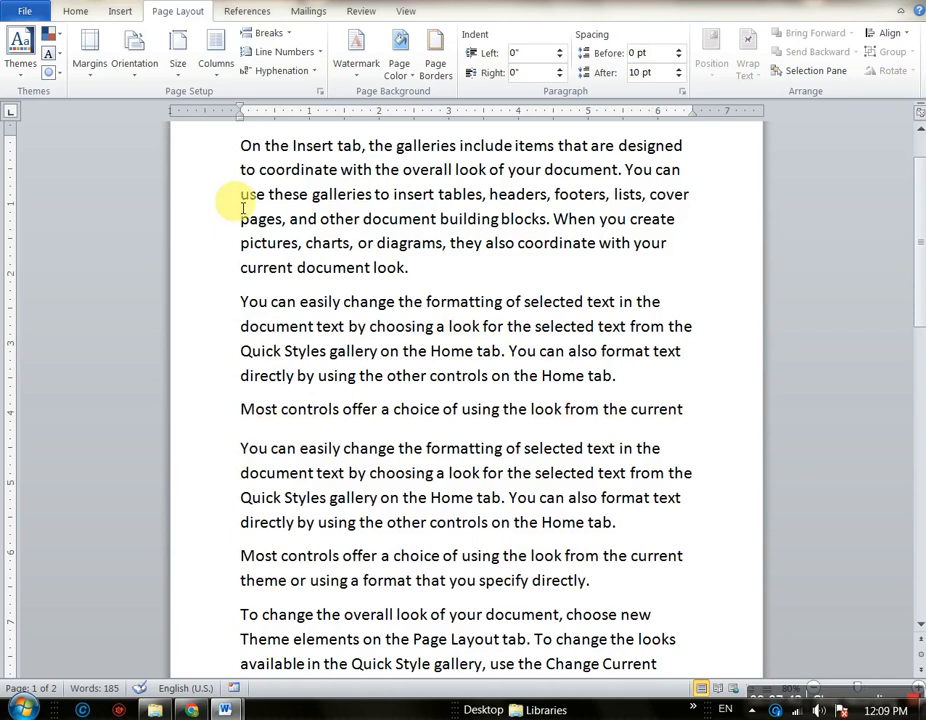
Apply Restart Each Section line numbering to the whole document and review the numbering down the page
key("ctrl+a")
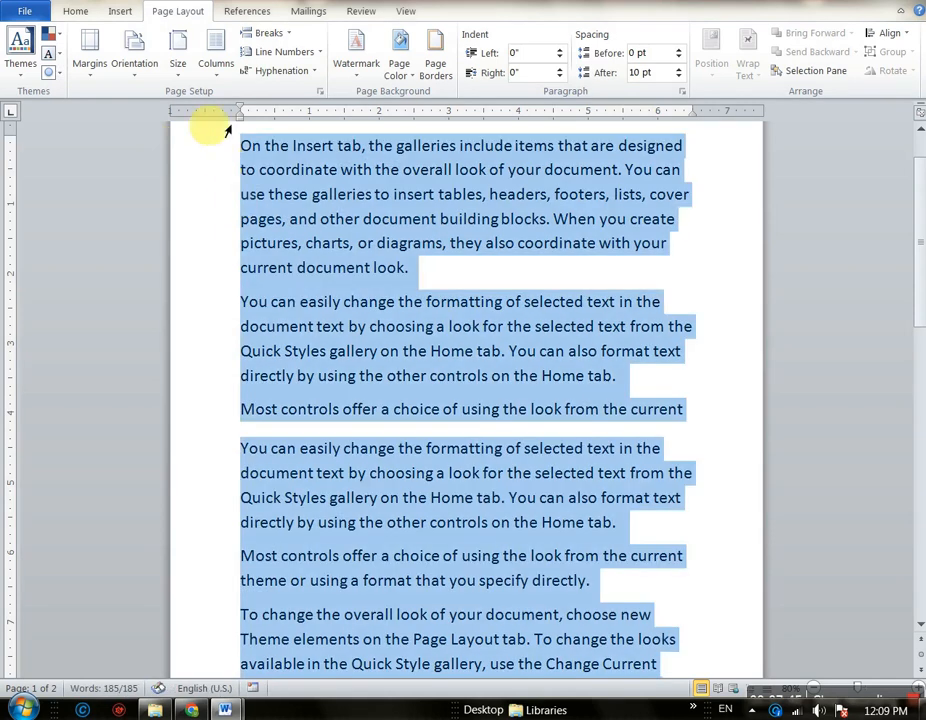
left_click(306, 51)
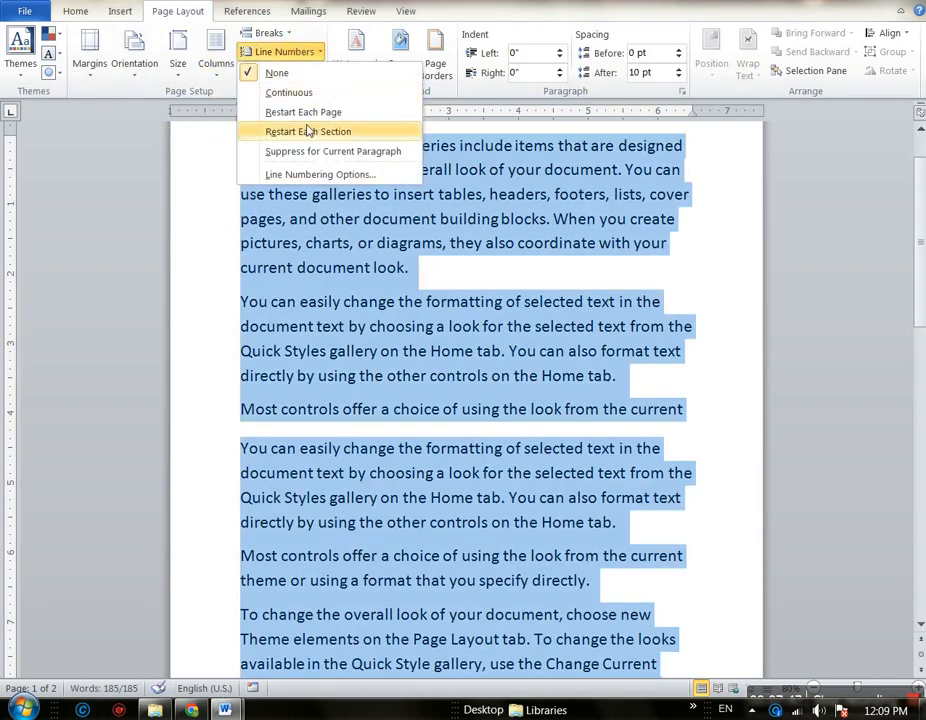
left_click(308, 128)
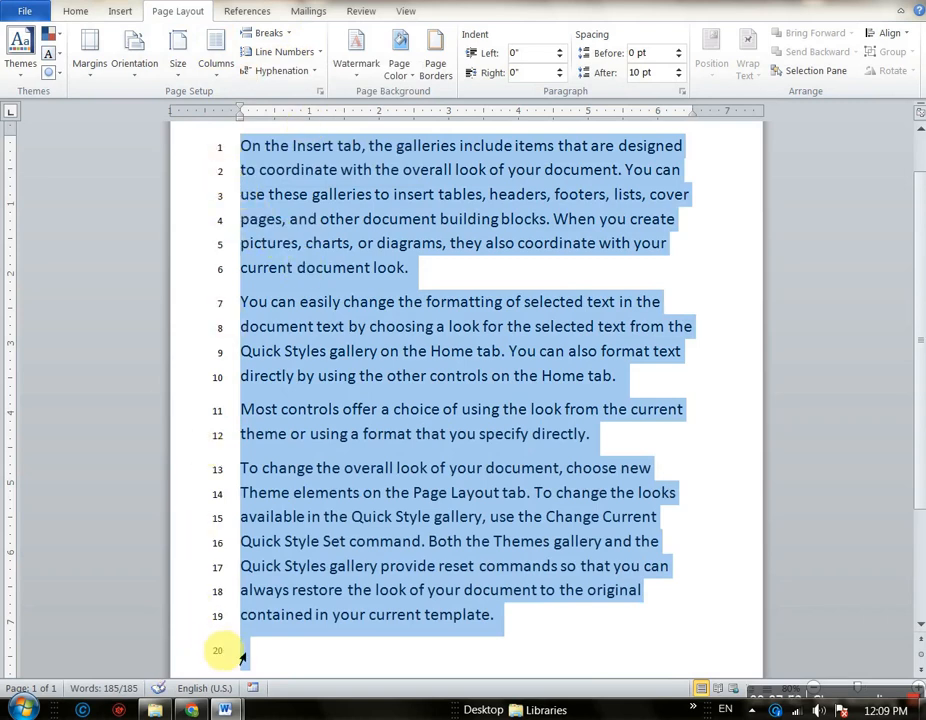
scroll(316, 496, "down", 1)
scroll(320, 494, "up", 2)
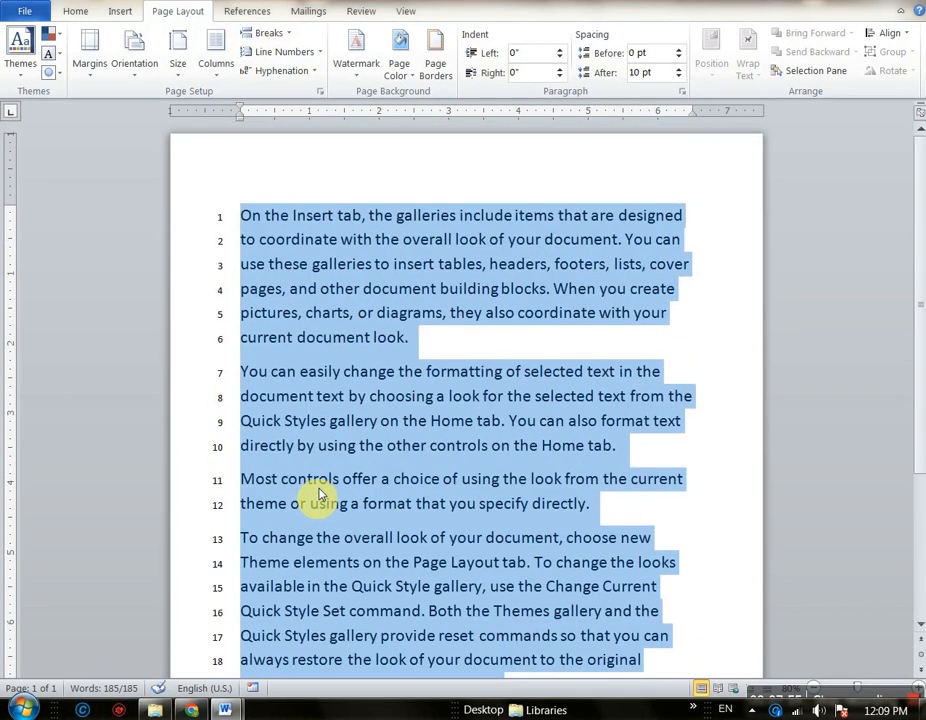
scroll(306, 300, "down", 1)
scroll(307, 300, "up", 1)
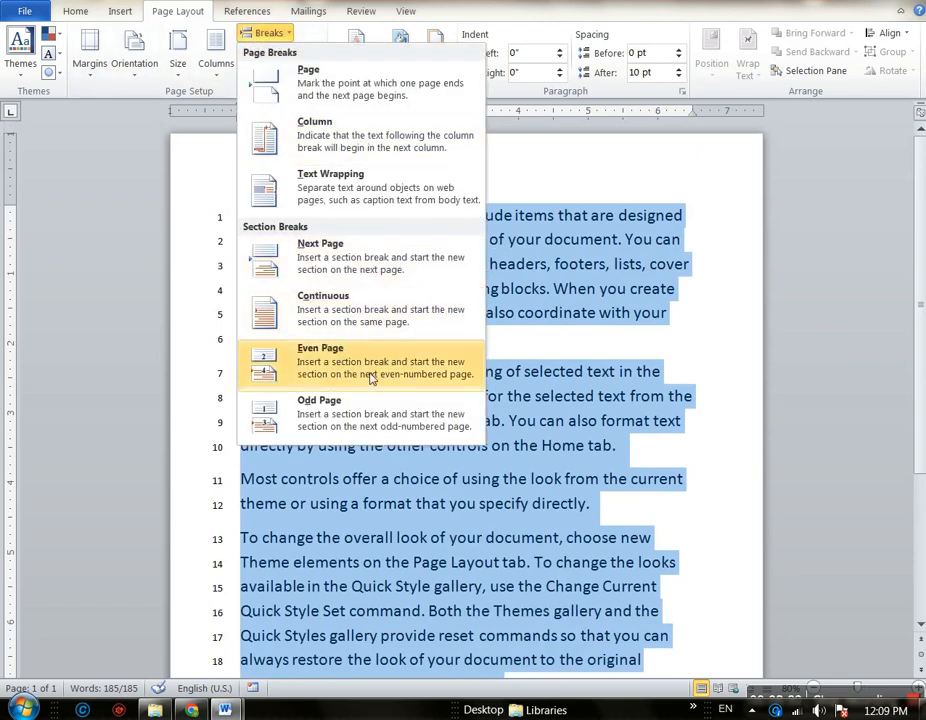
left_click(535, 385)
Set line numbering to None for the whole document and clear the text selection
left_click(285, 51)
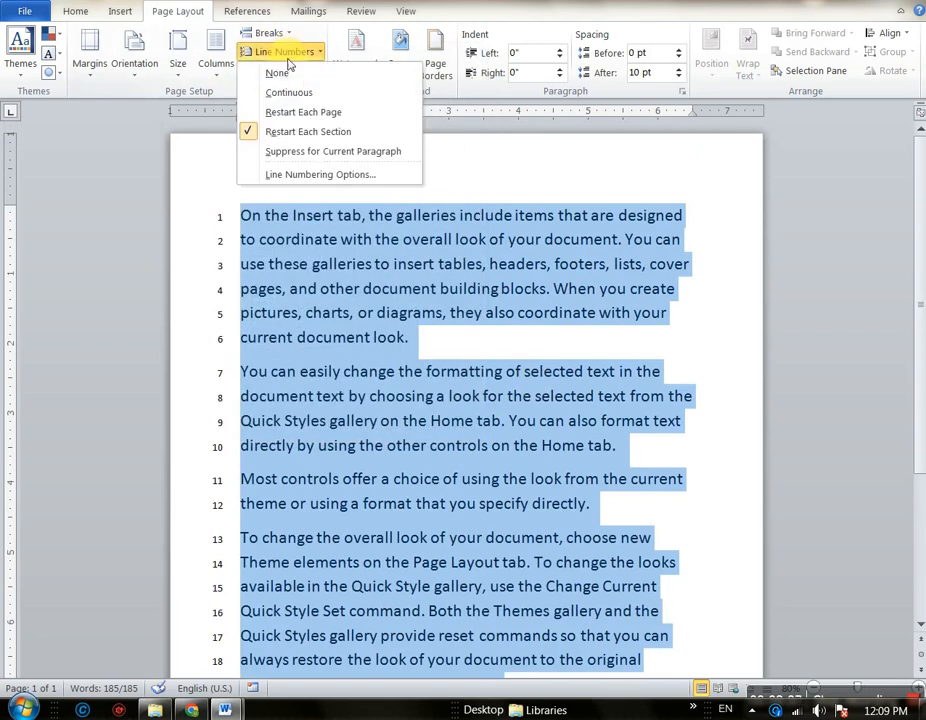
left_click(285, 73)
scroll(378, 331, "down", 2)
scroll(380, 335, "up", 2)
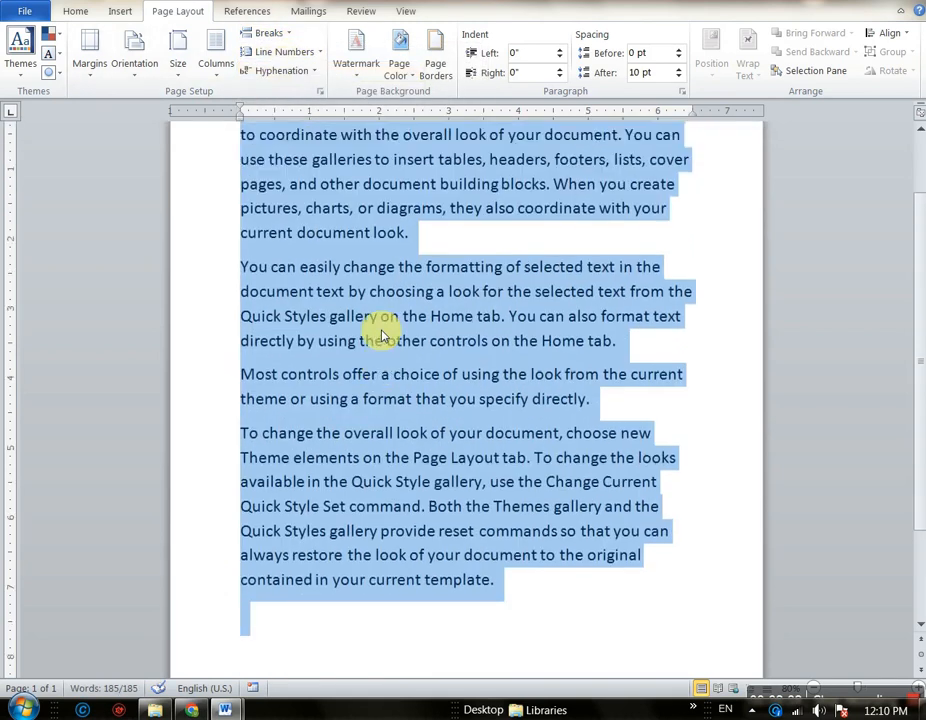
left_click(484, 392)
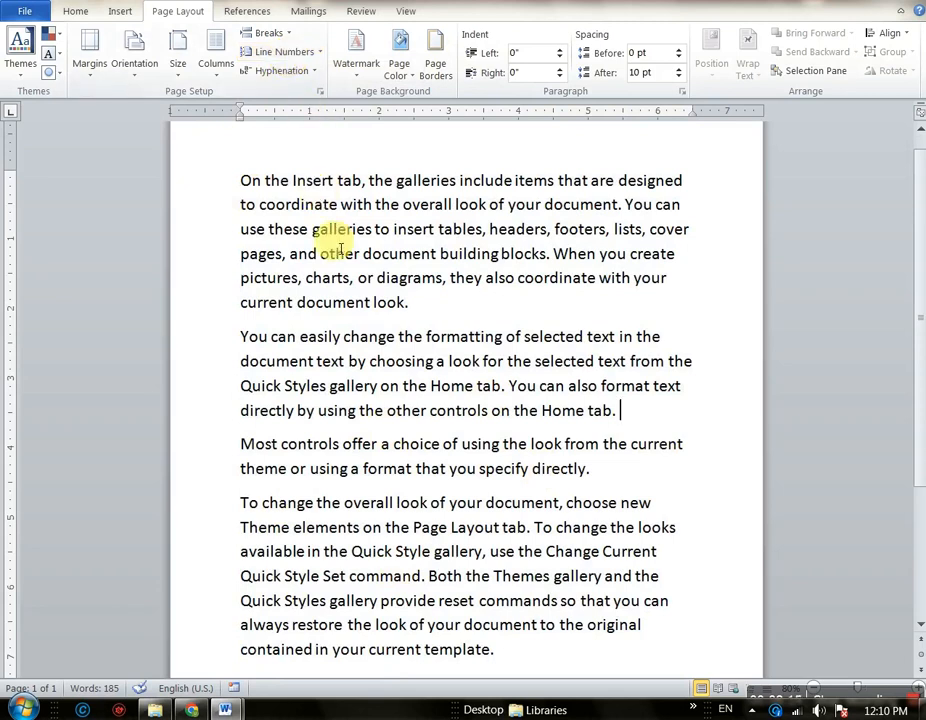
Insert an Odd Page section break before the "Most controls" paragraph and check the page number of each page
left_click(243, 436)
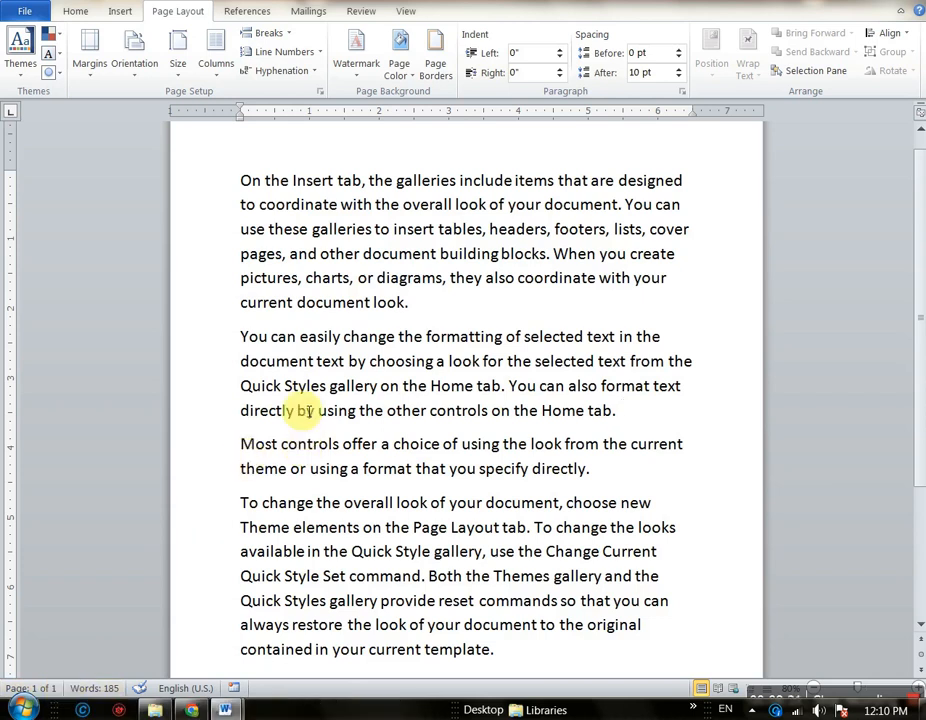
scroll(309, 411, "down", 5)
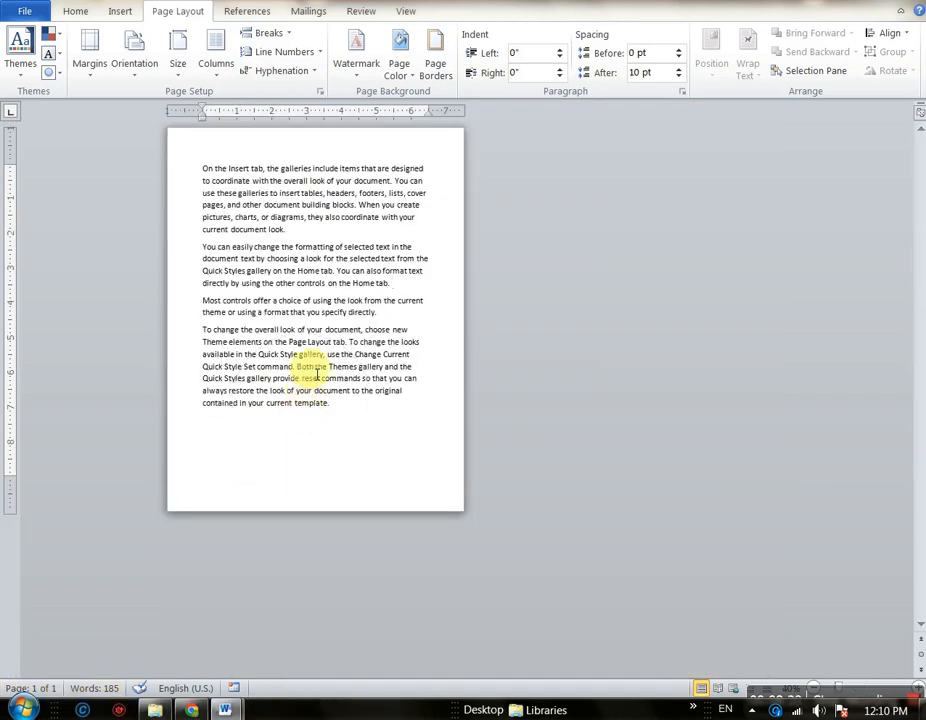
left_click(262, 40)
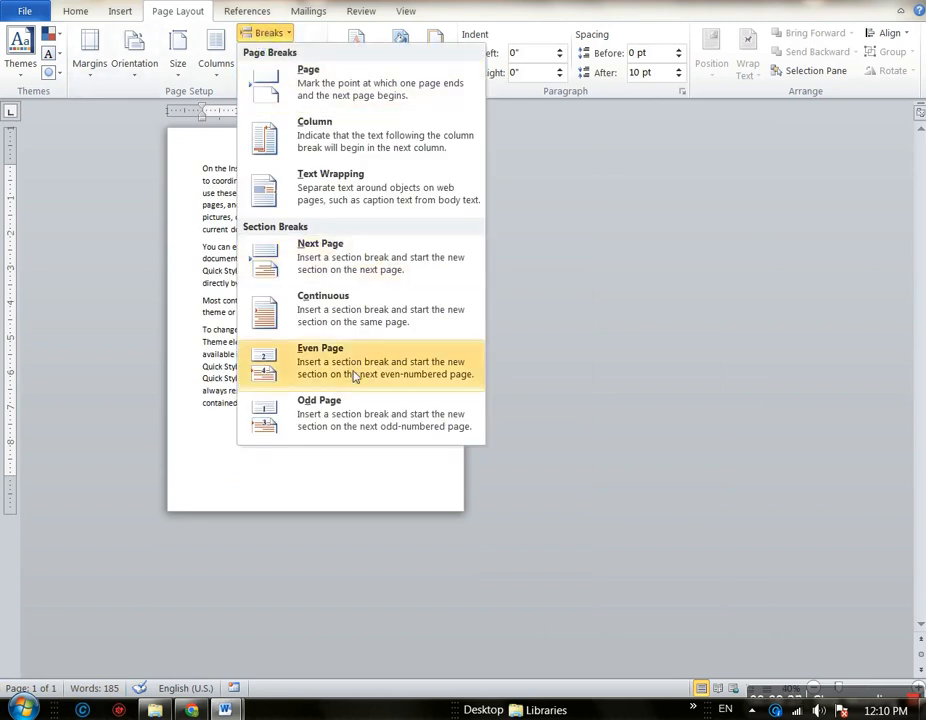
left_click(311, 416)
left_click(600, 366)
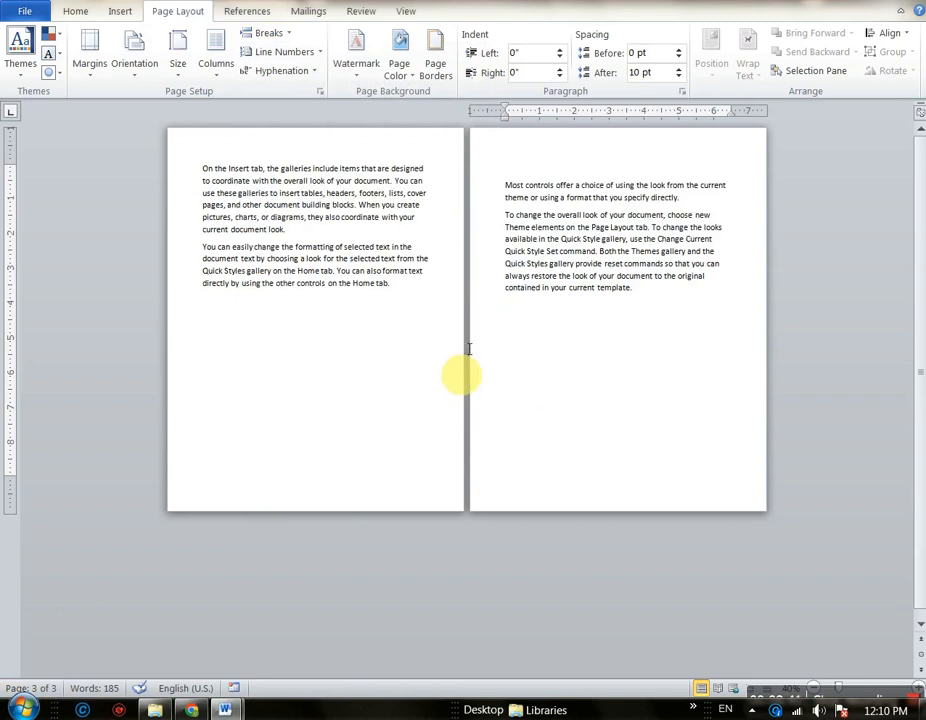
left_click(293, 352)
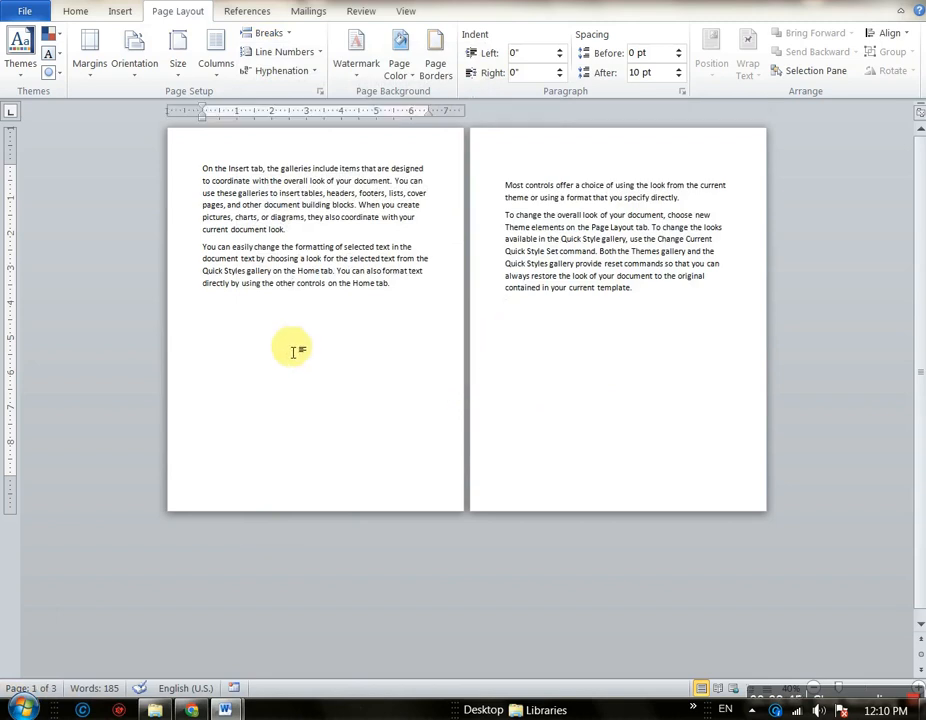
left_click(589, 313)
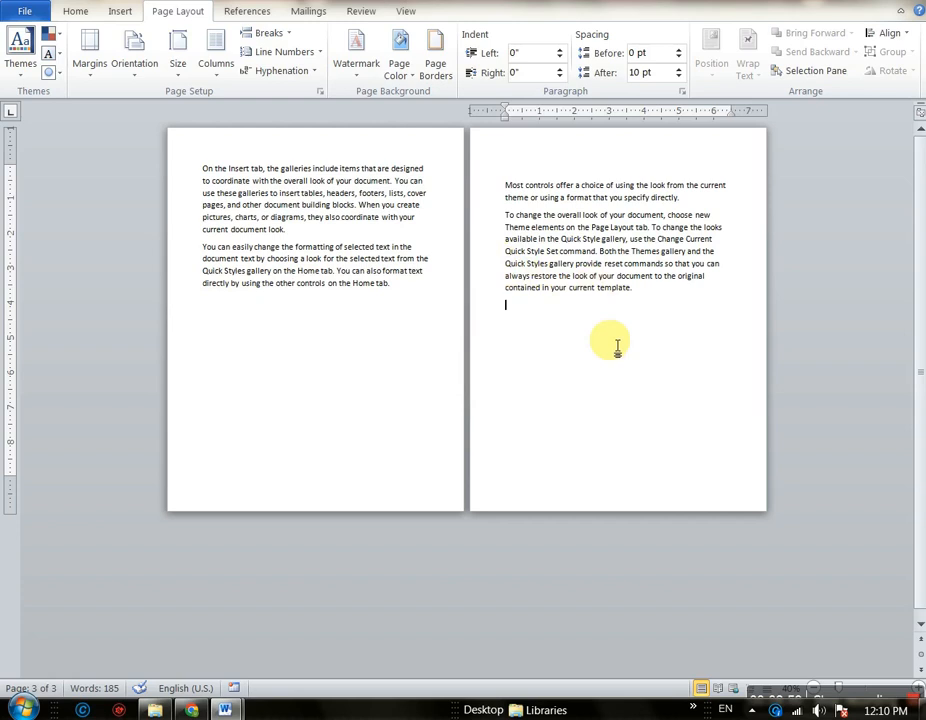
Delete the section break after the second paragraph to bring the text back onto one page
left_click(265, 33)
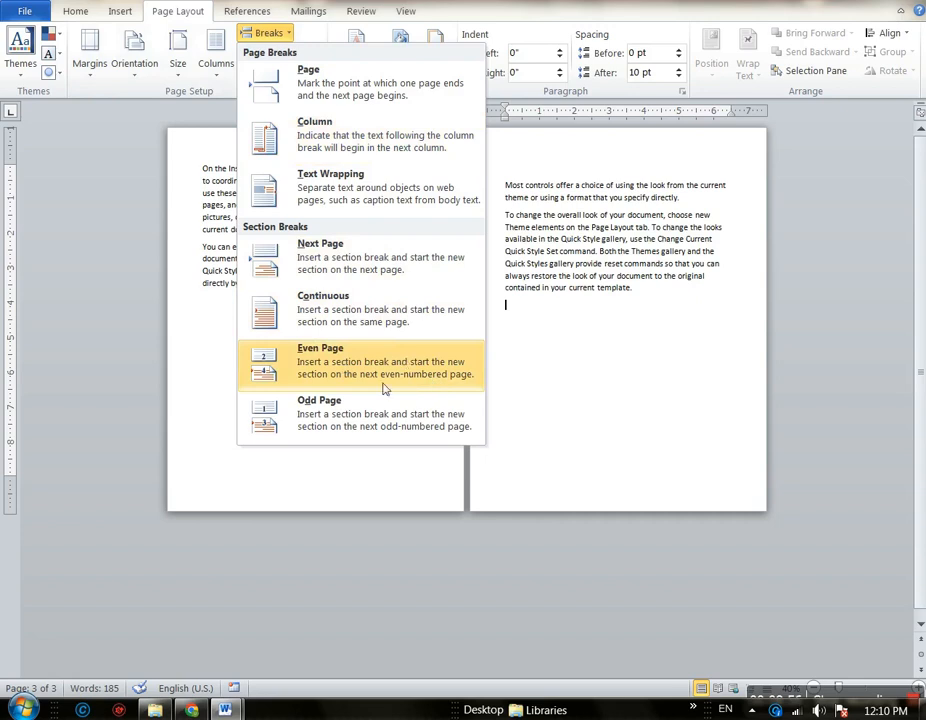
left_click(206, 384)
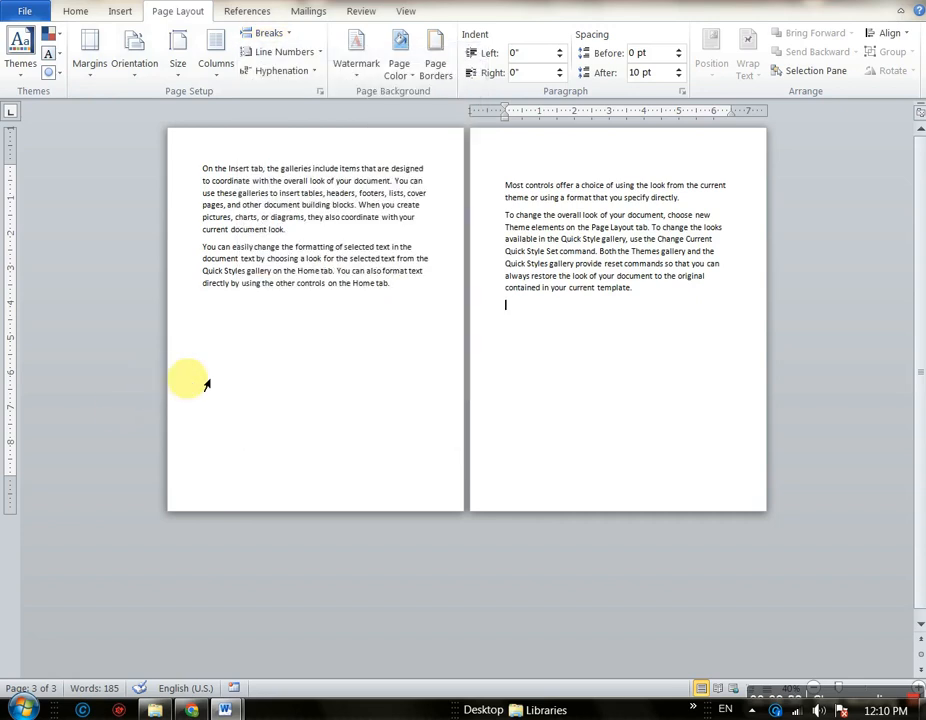
left_click(420, 293)
key("Delete")
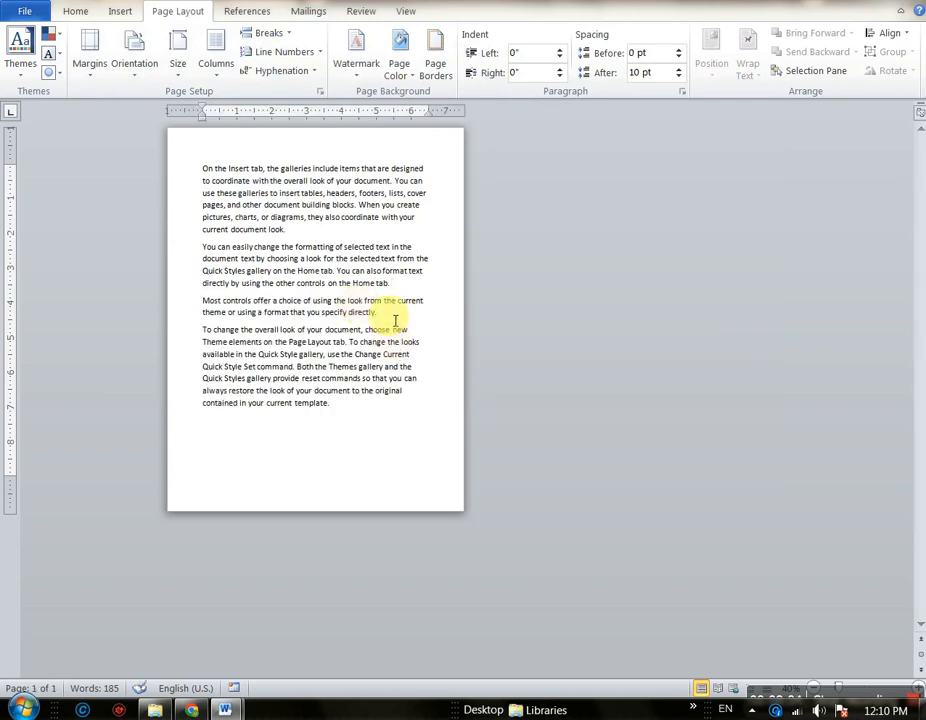
Insert Even Page section breaks before the "Most controls" paragraph and before the "To change the overall look" paragraph
left_click(266, 33)
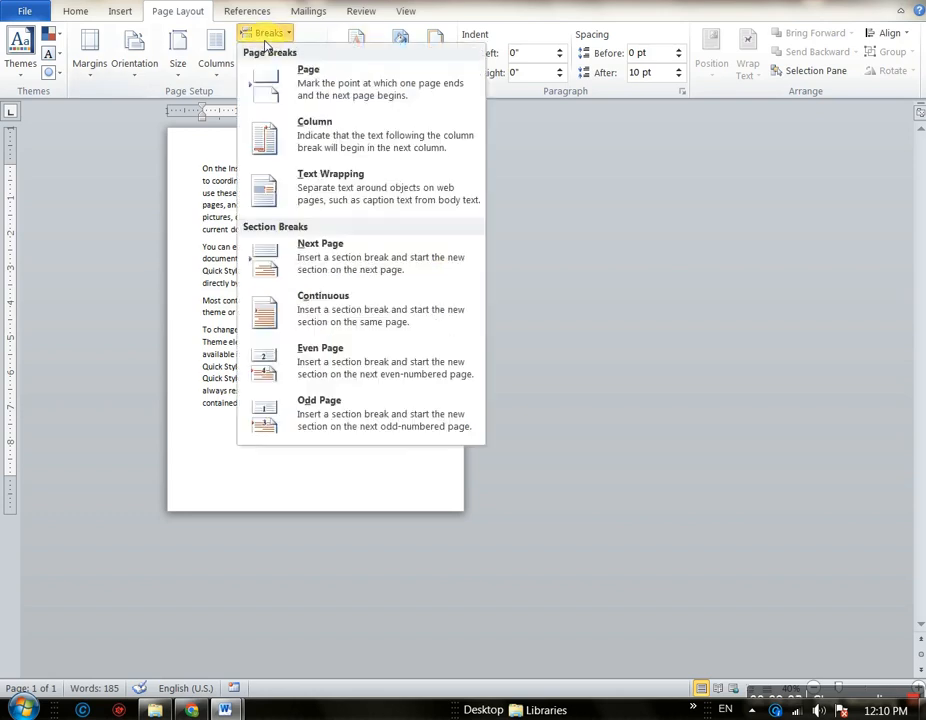
left_click(326, 367)
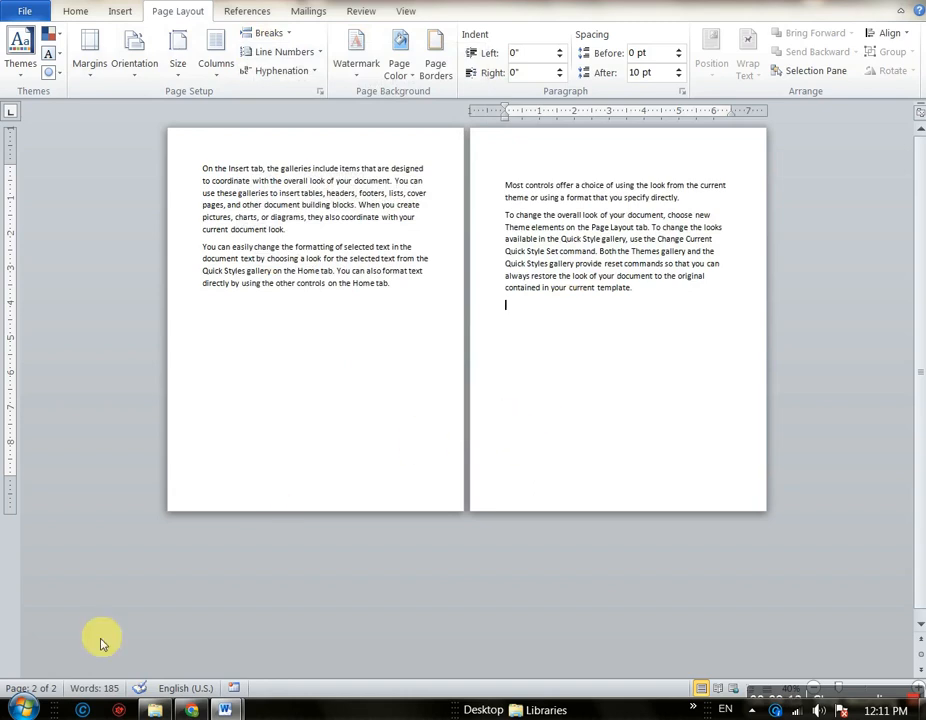
left_click(639, 307)
left_click(691, 208)
left_click(270, 34)
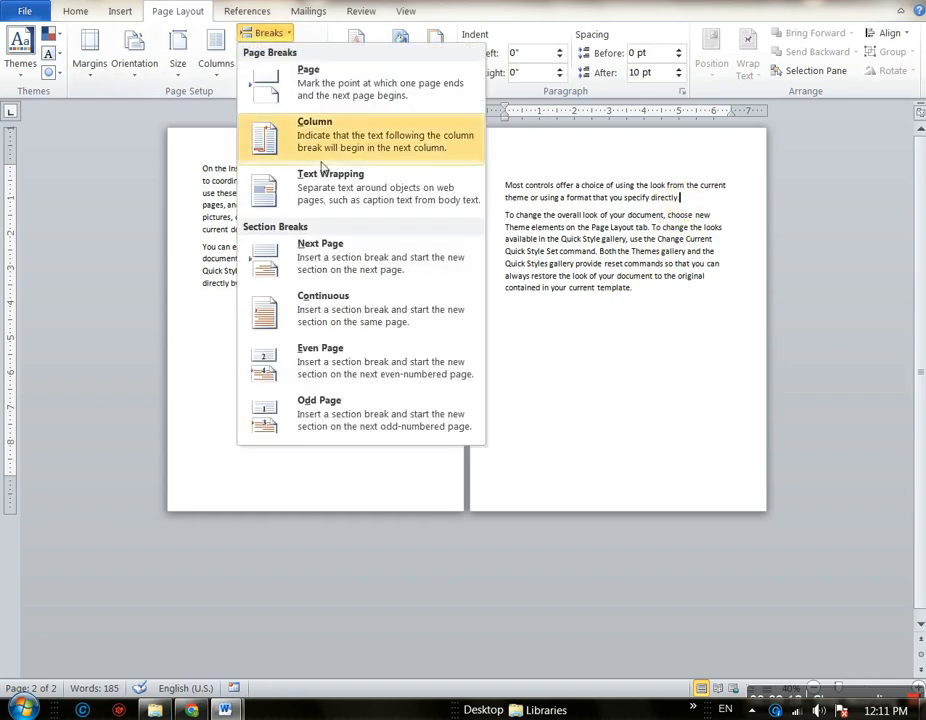
left_click(334, 358)
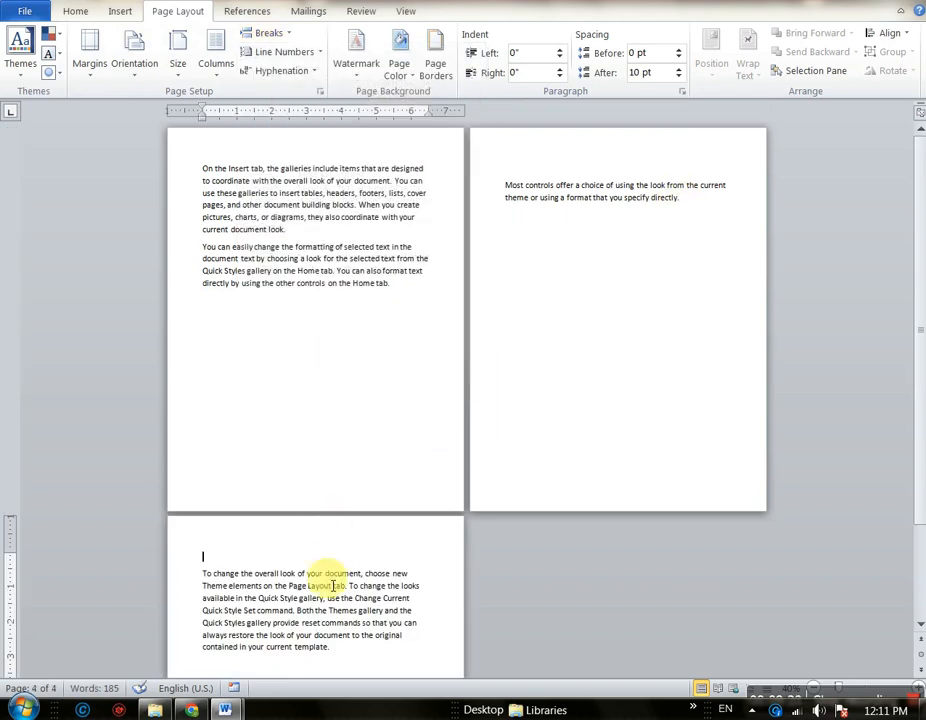
Check the page number of each page that contains text after the even-page section breaks
scroll(334, 585, "down", 1)
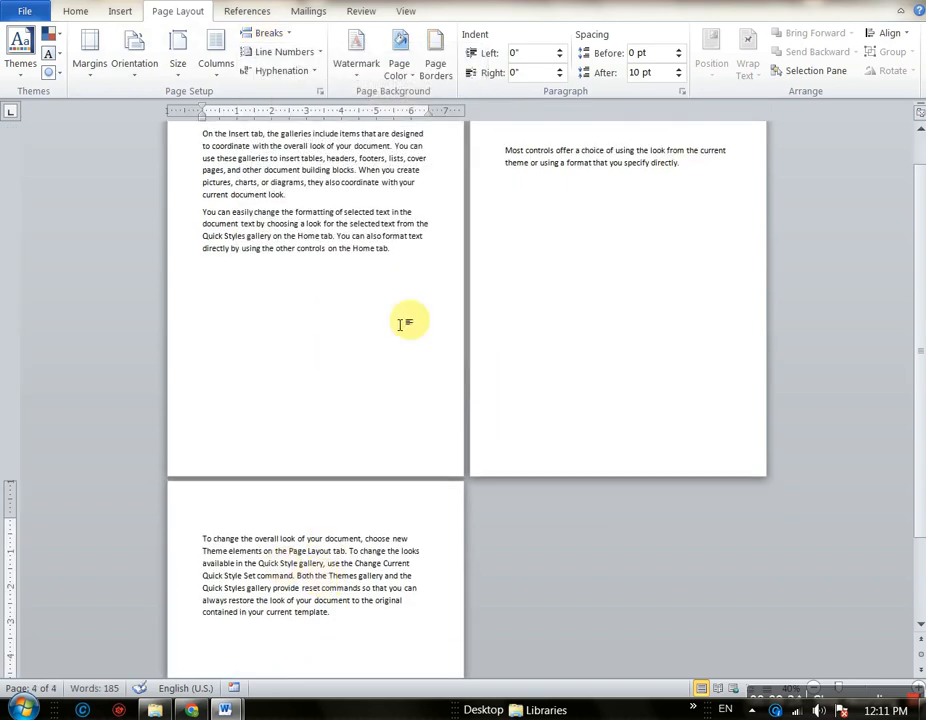
left_click(331, 308)
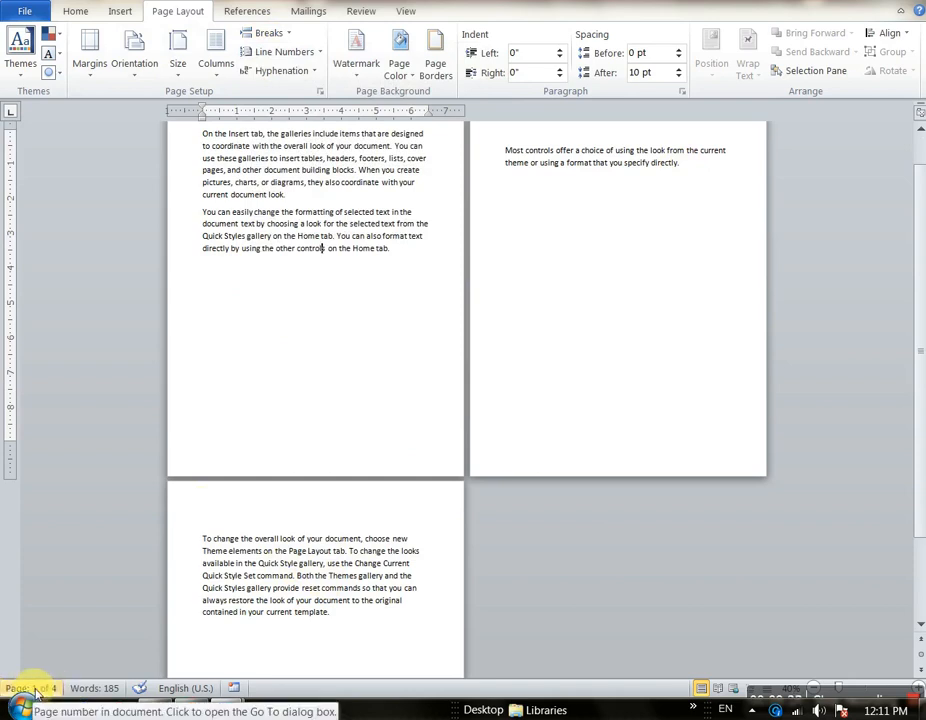
left_click(531, 162)
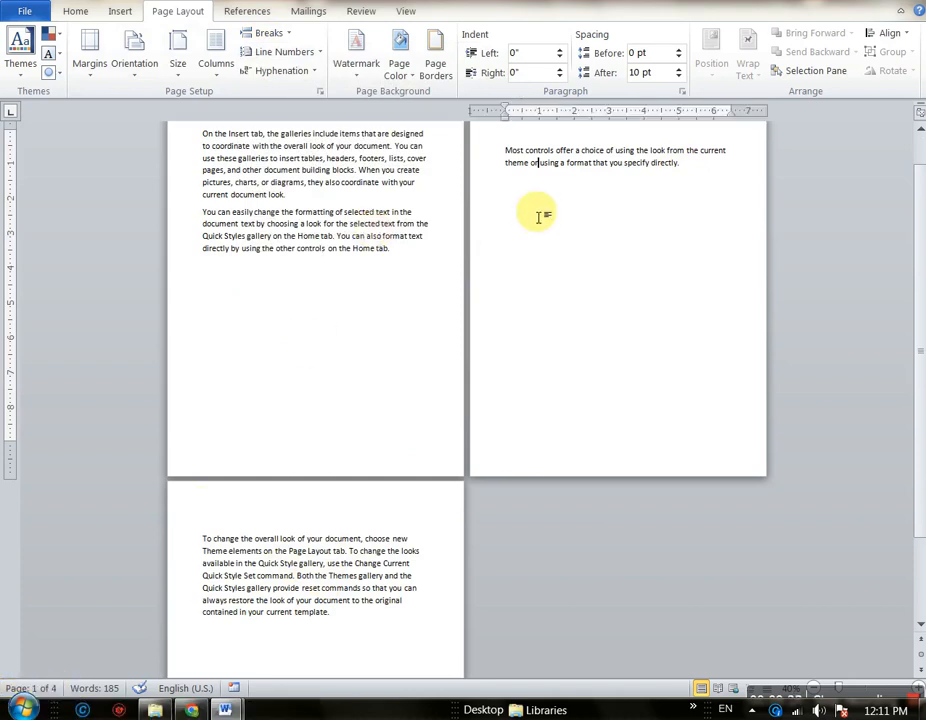
left_click(246, 591)
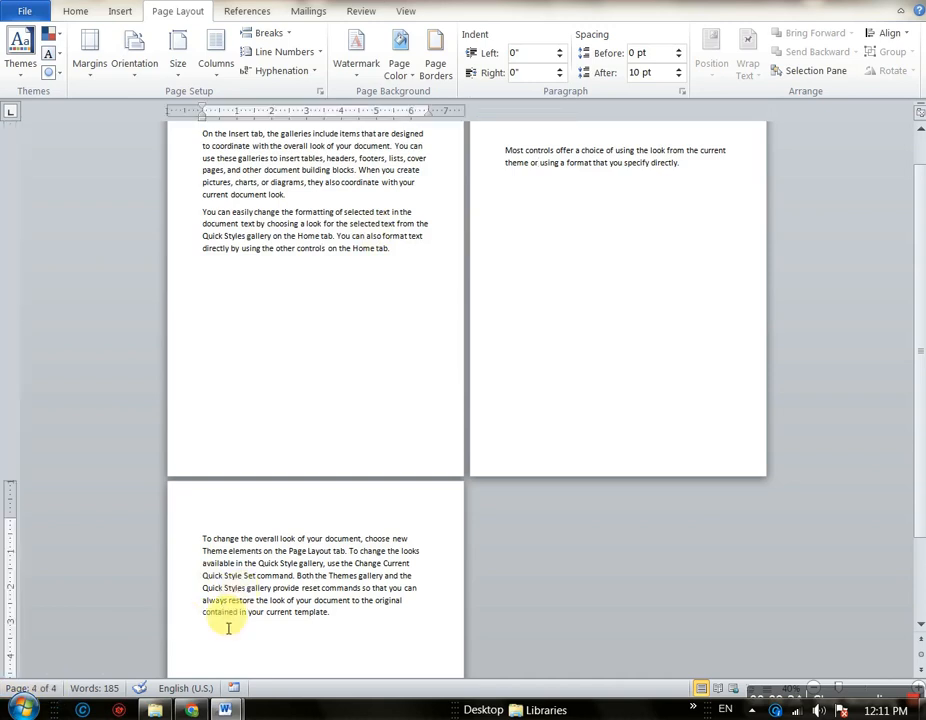
scroll(289, 610, "down", 3)
scroll(289, 607, "up", 3)
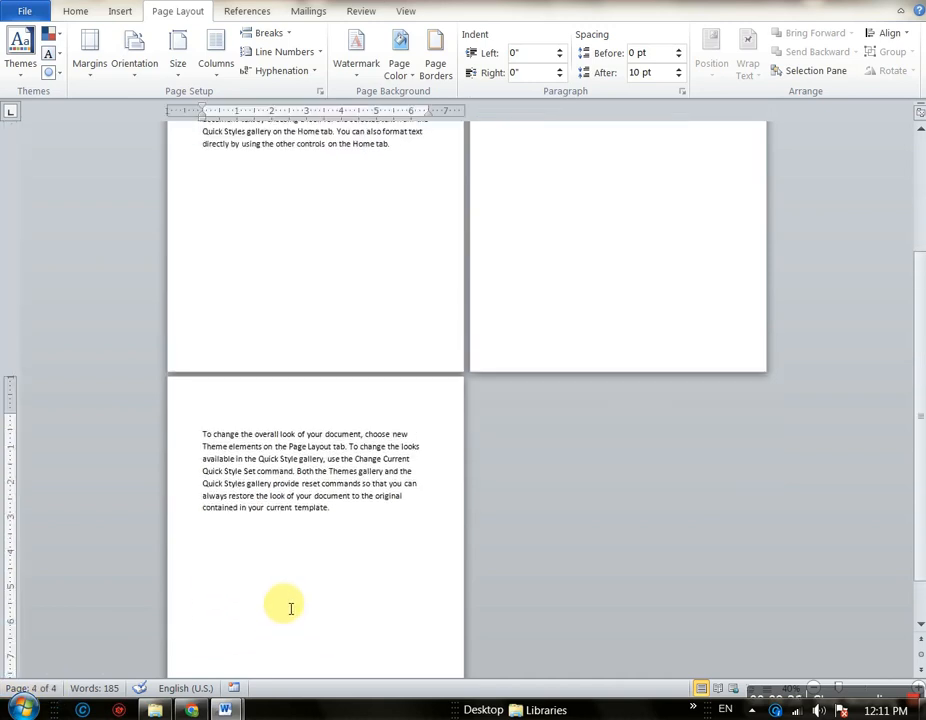
scroll(576, 265, "up", 1)
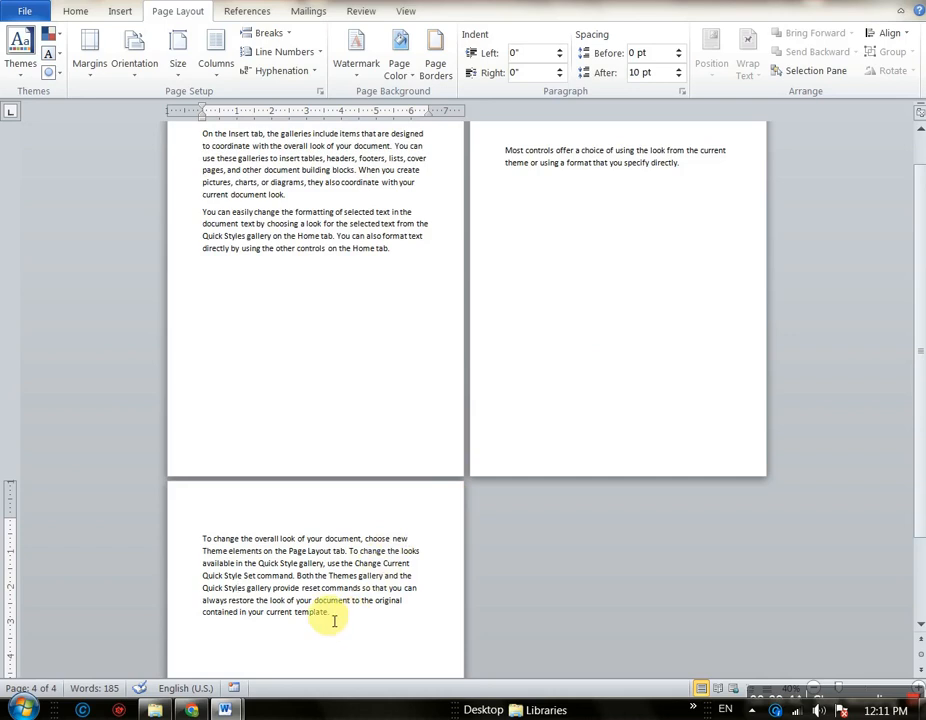
Remove both Even Page section breaks to bring all the text back onto one page
scroll(334, 620, "up", 2)
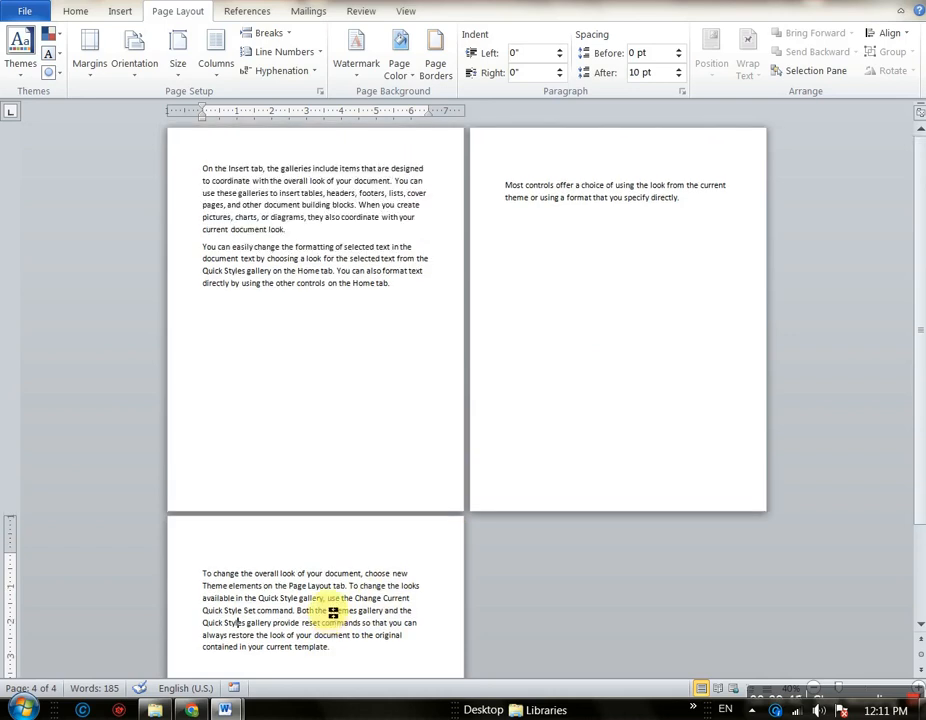
key("BackSpace")
key("BackSpace")
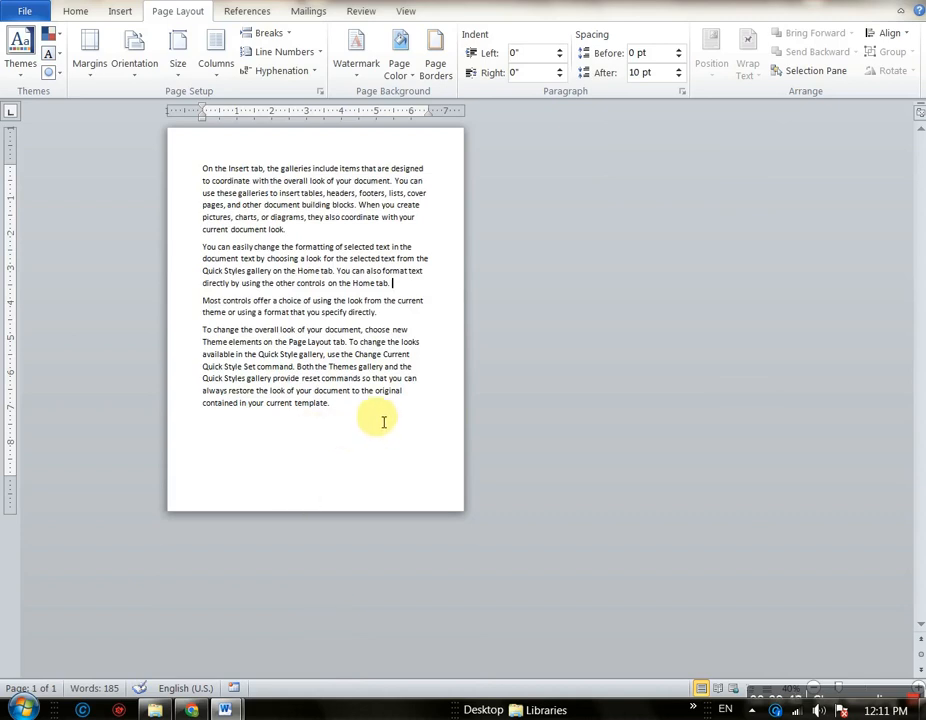
Select all four paragraphs and apply Restart Each Section line numbering to them
left_click(290, 60)
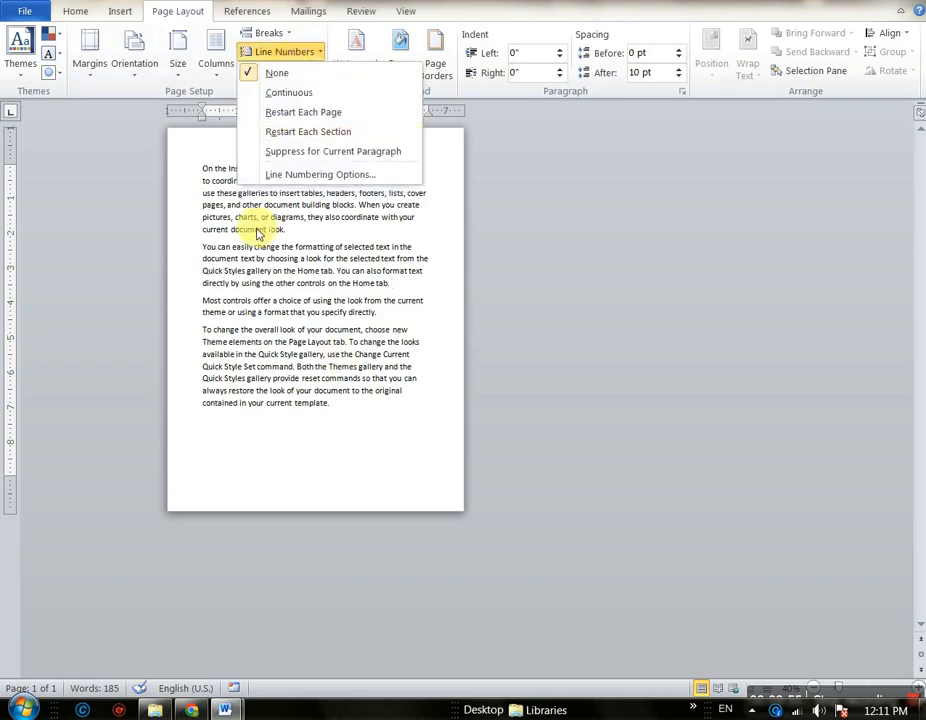
left_click(204, 173)
left_click_drag(201, 166, 364, 404)
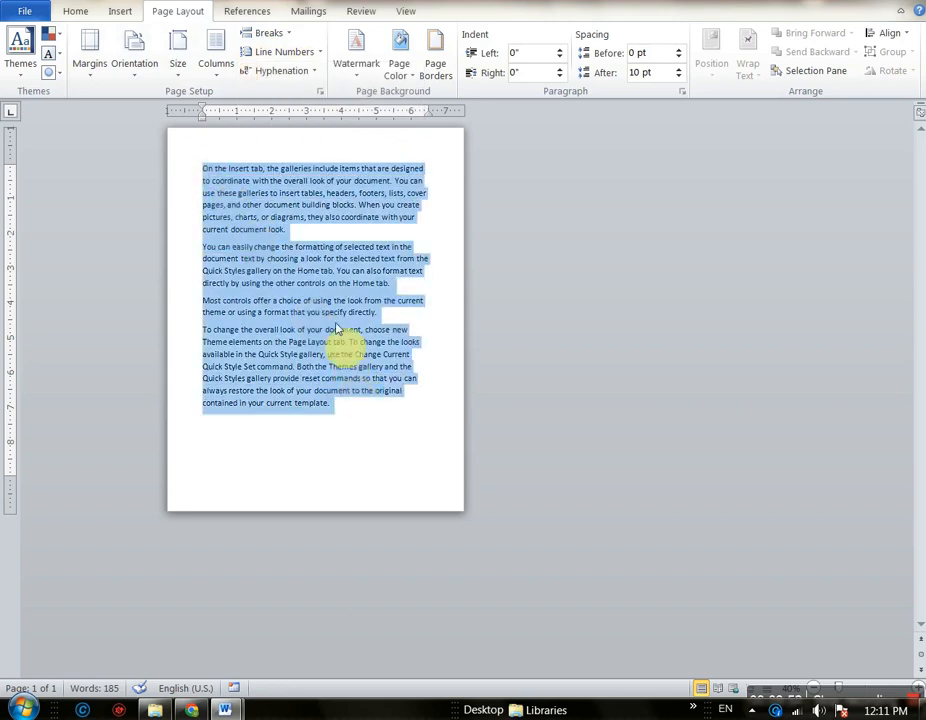
left_click(272, 50)
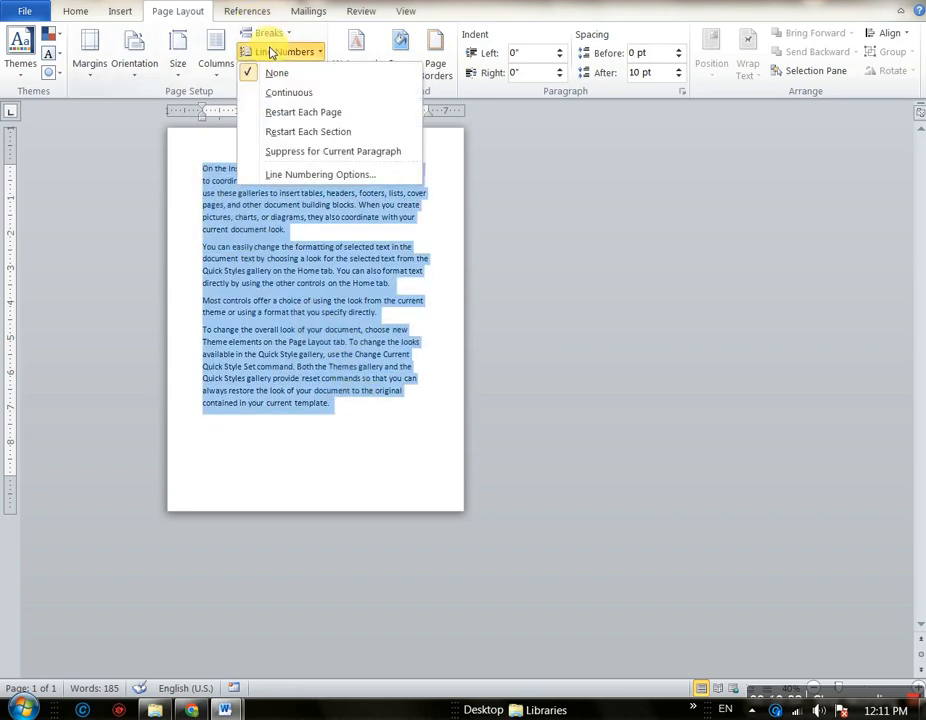
left_click(306, 136)
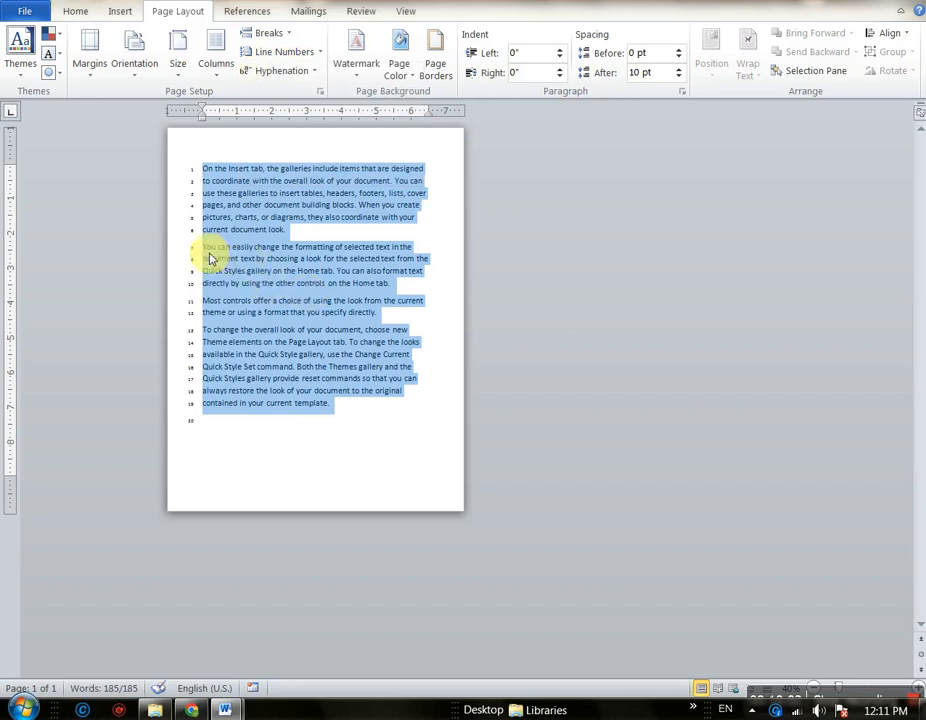
Suppress line numbers for the "You can easily change" paragraph and check its line numbering options
left_click(296, 270)
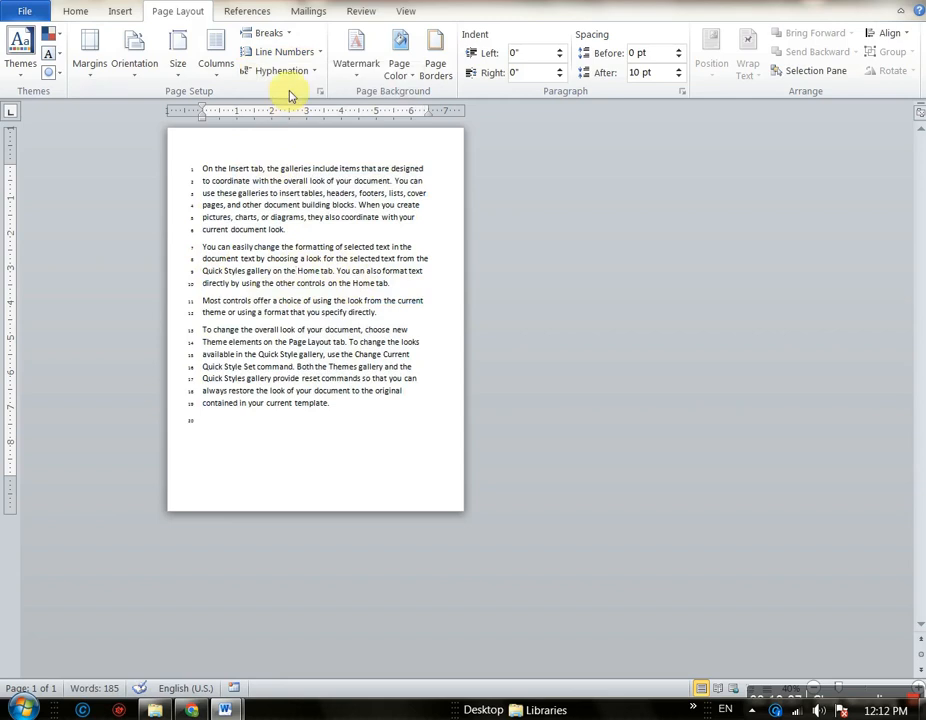
left_click(290, 53)
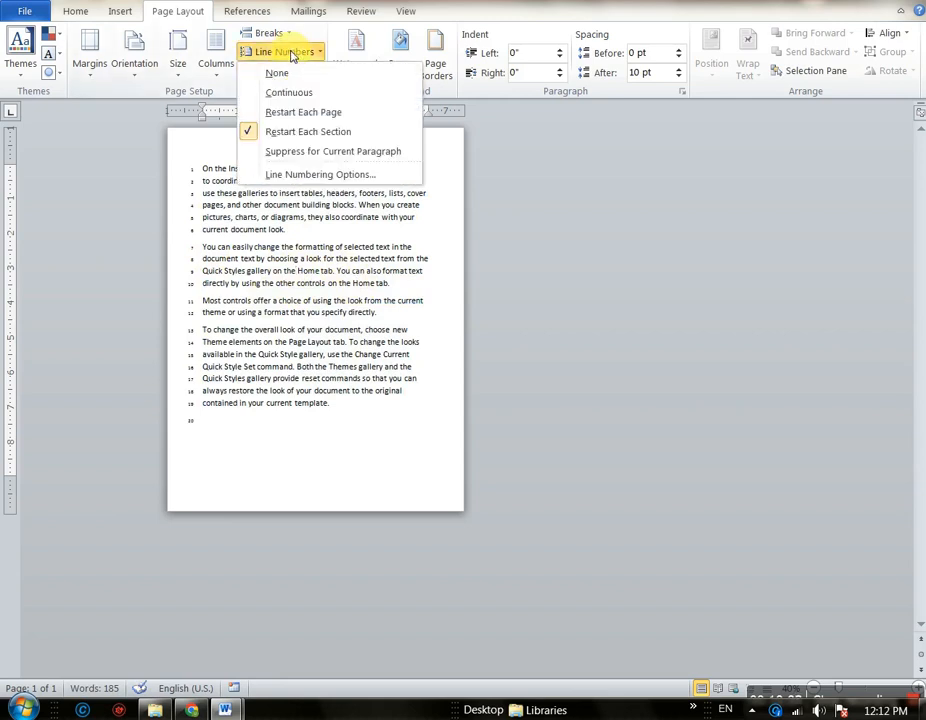
left_click(349, 152)
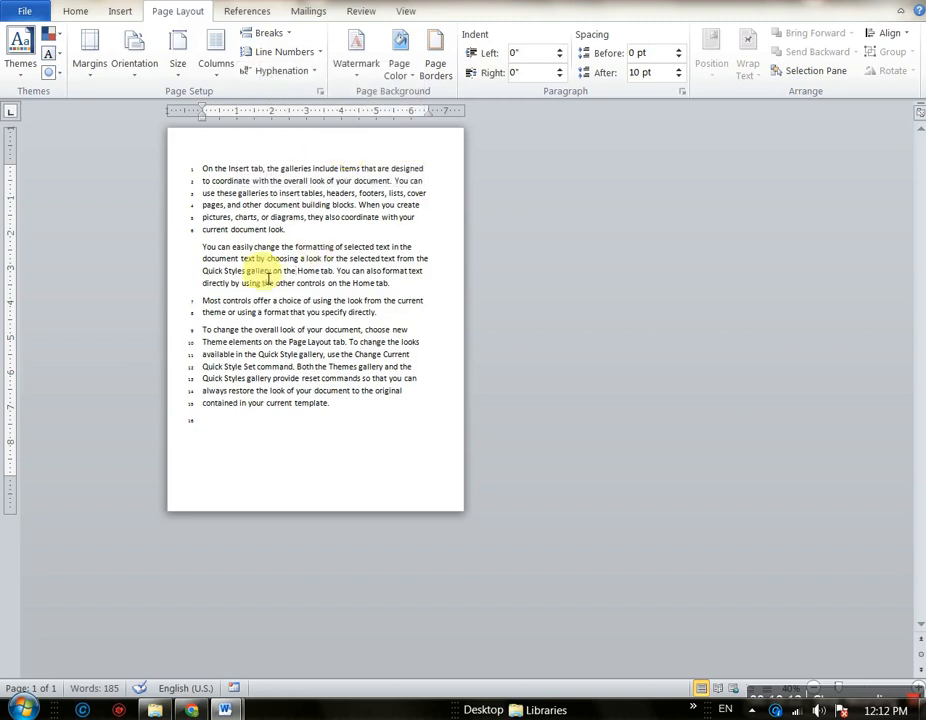
left_click_drag(204, 249, 372, 288)
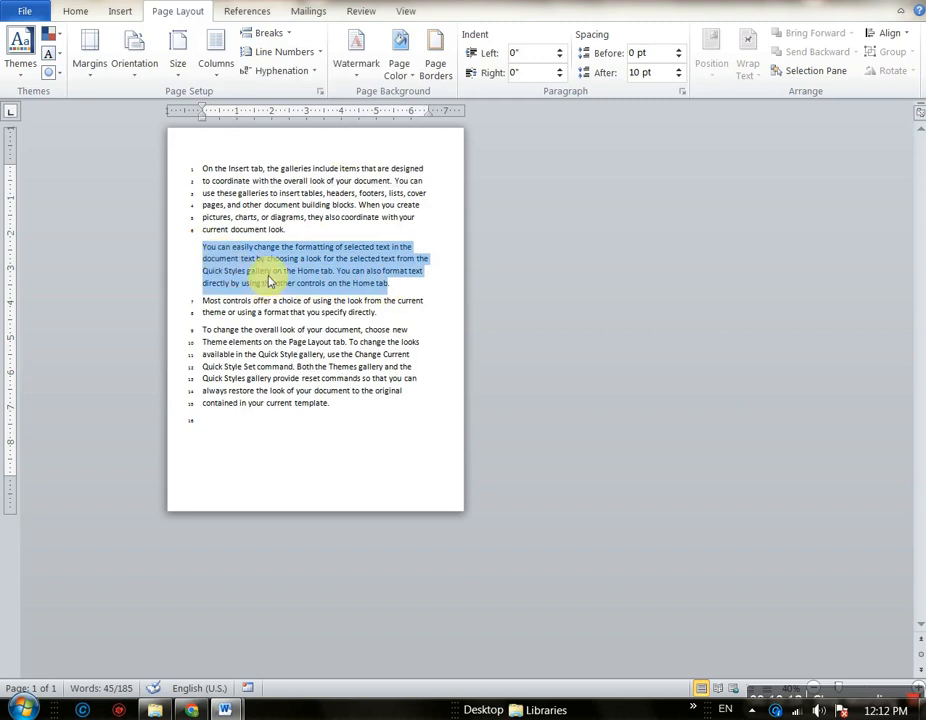
left_click(282, 51)
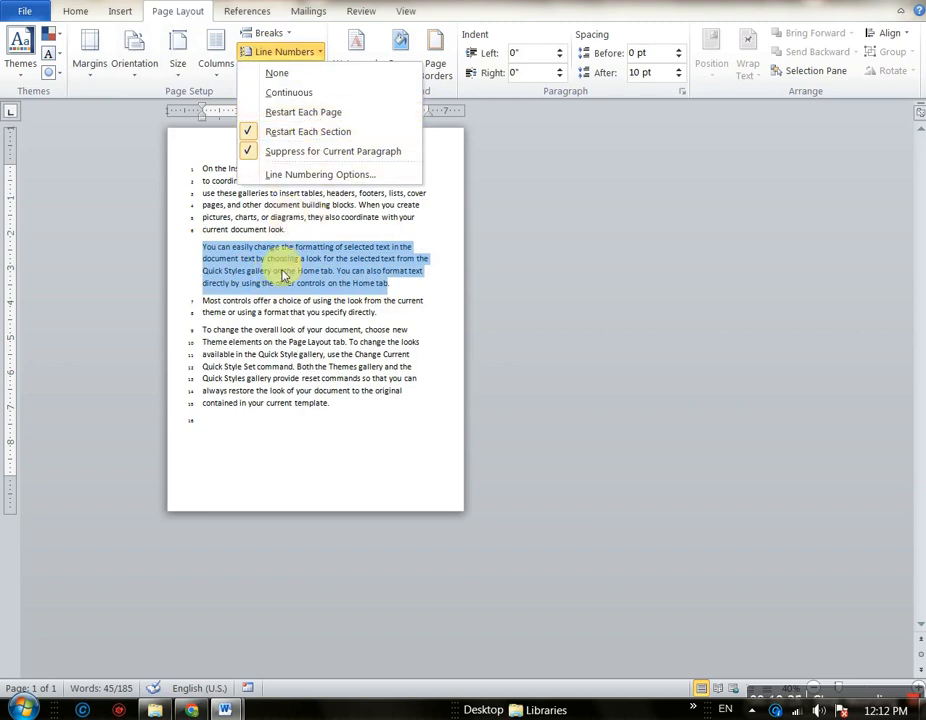
left_click(295, 356)
Insert a page break after the last paragraph and generate sample text on the new page with =rand()
left_click(349, 411)
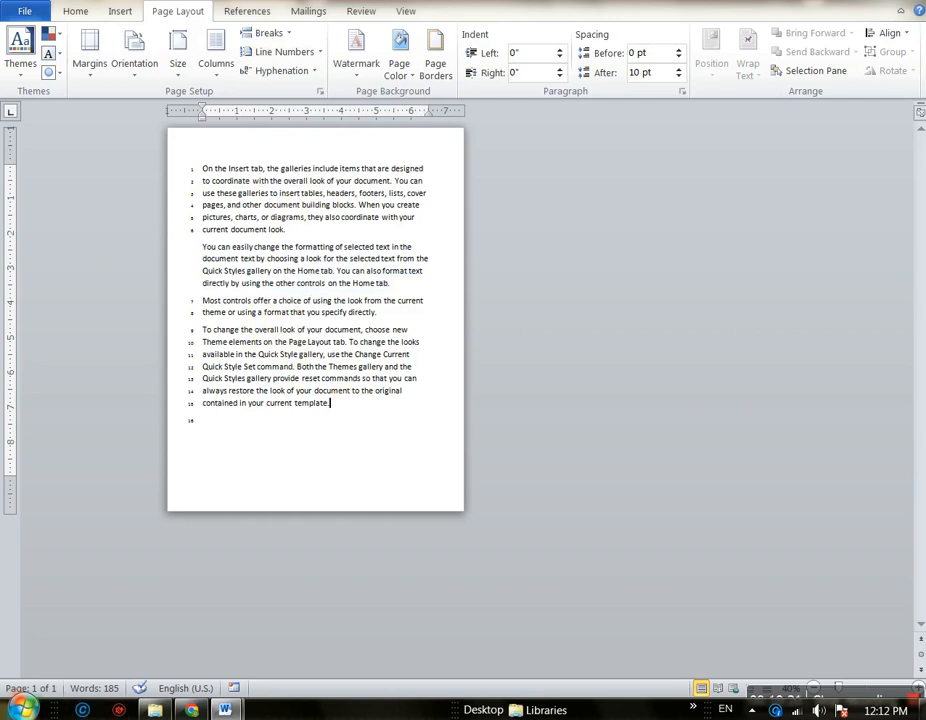
key("ctrl+Return")
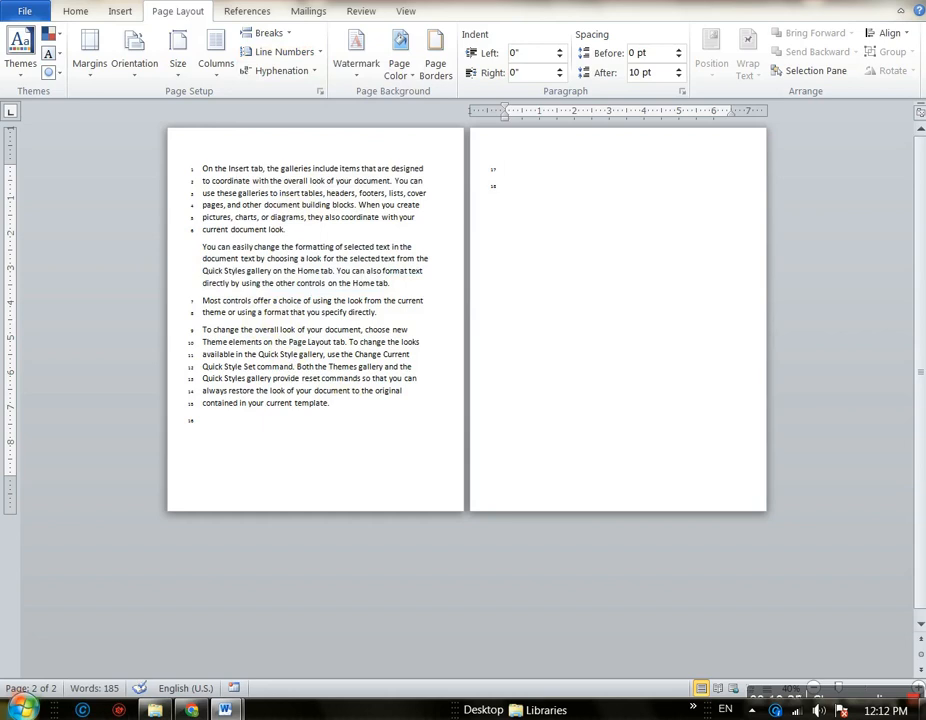
type("r")
type("and()")
key("Return")
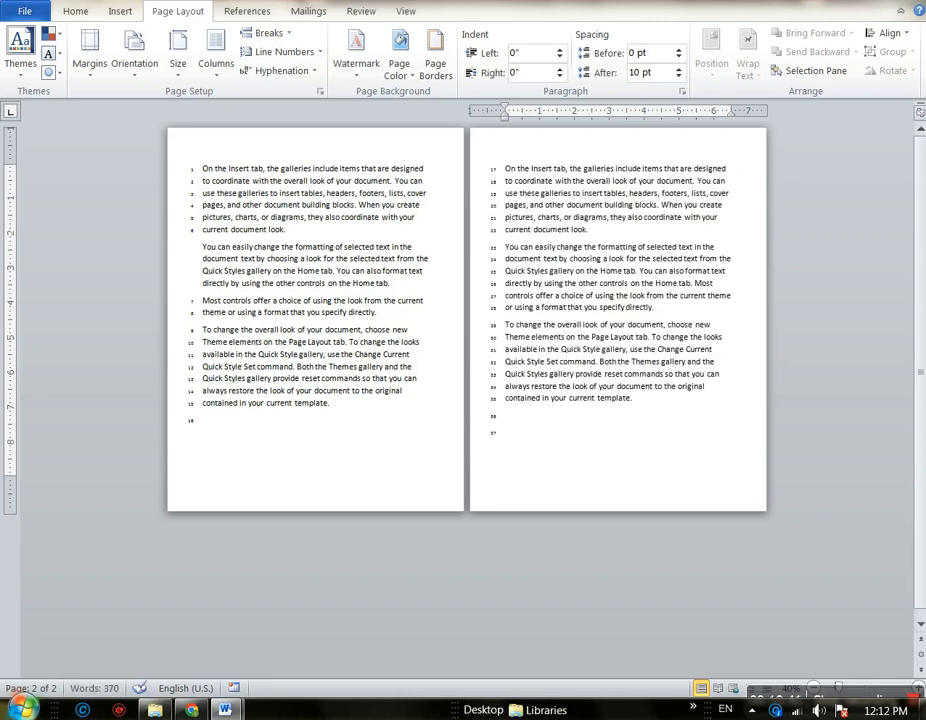
Apply Restart Each Page line numbering to the whole document and review the line numbers on both pages
left_click(318, 425)
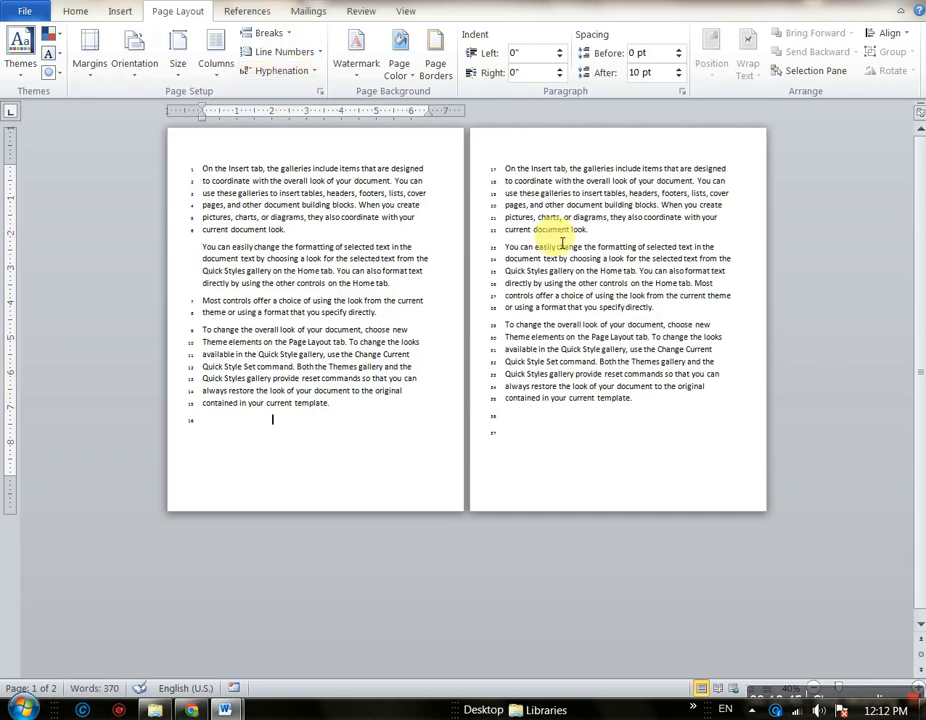
key("ctrl+a")
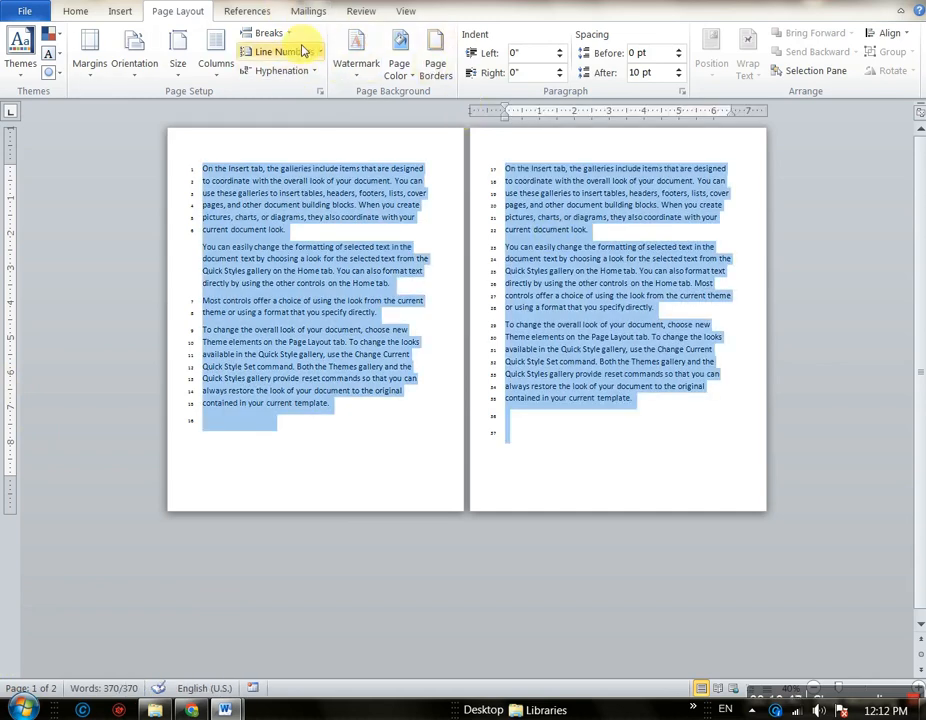
left_click(280, 51)
left_click(291, 113)
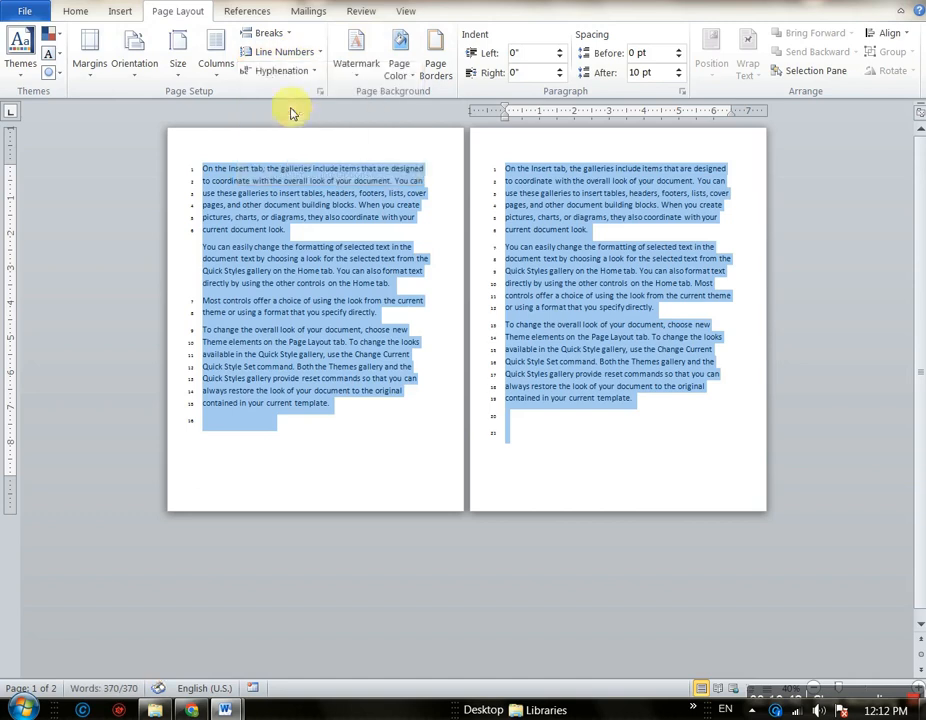
left_click(302, 258)
scroll(383, 297, "up", 3)
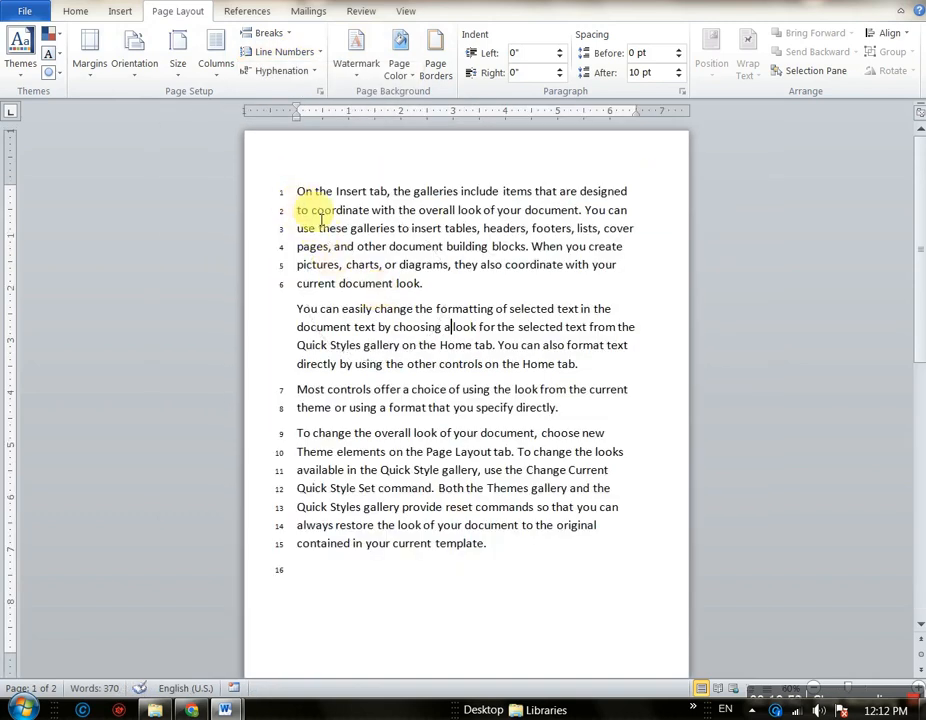
scroll(316, 207, "down", 2)
scroll(383, 321, "down", 3)
scroll(386, 326, "down", 2)
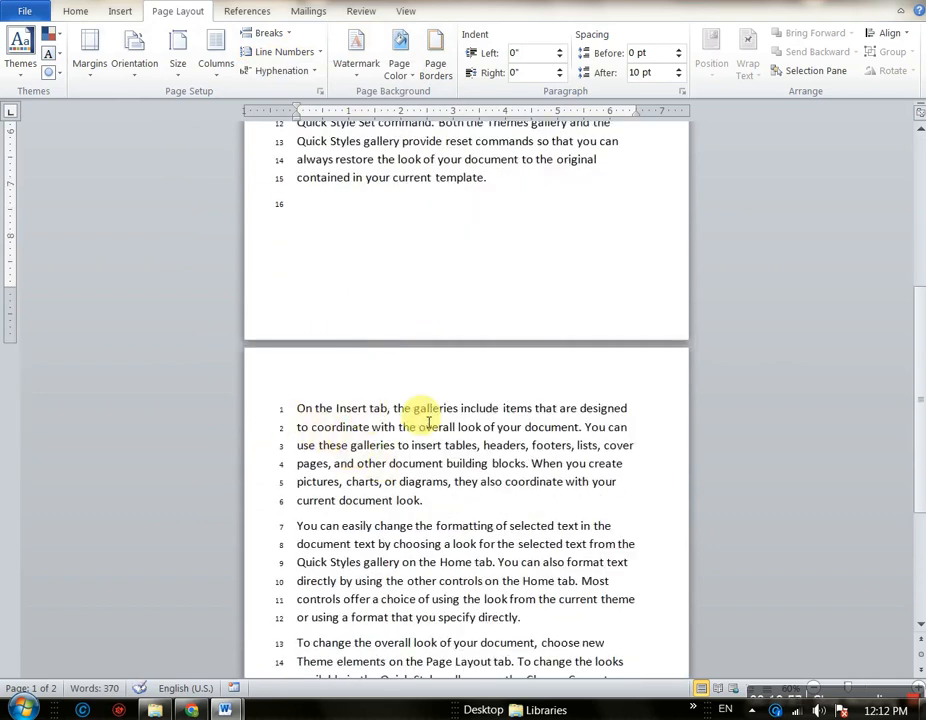
scroll(429, 222, "up", 7)
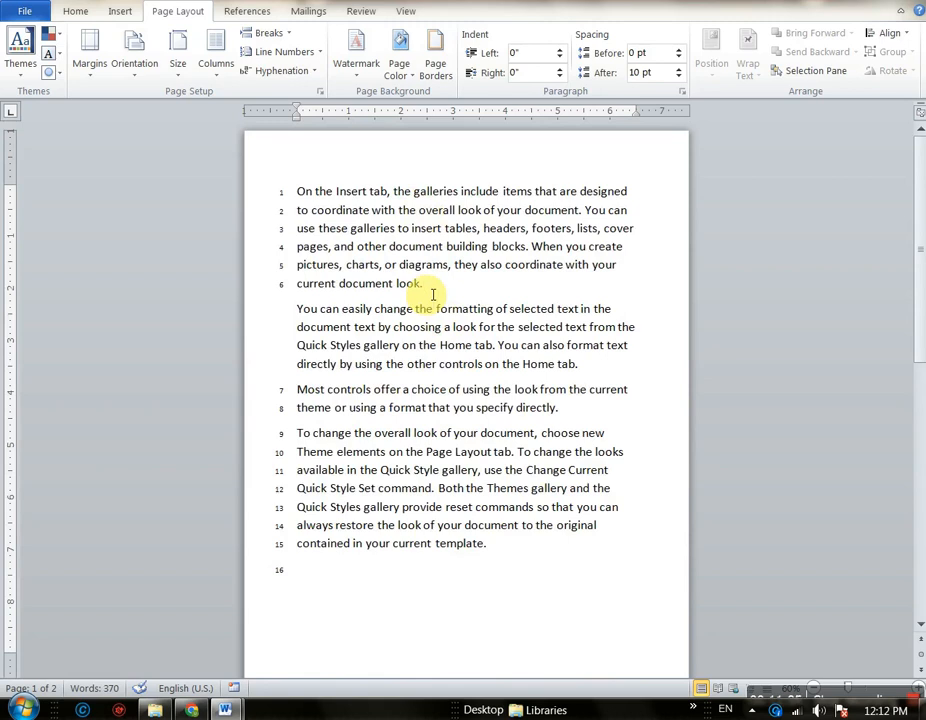
Undo the Restart Each Page line numbering and the sample text generated on the second page
key("ctrl+a")
key("ctrl+z")
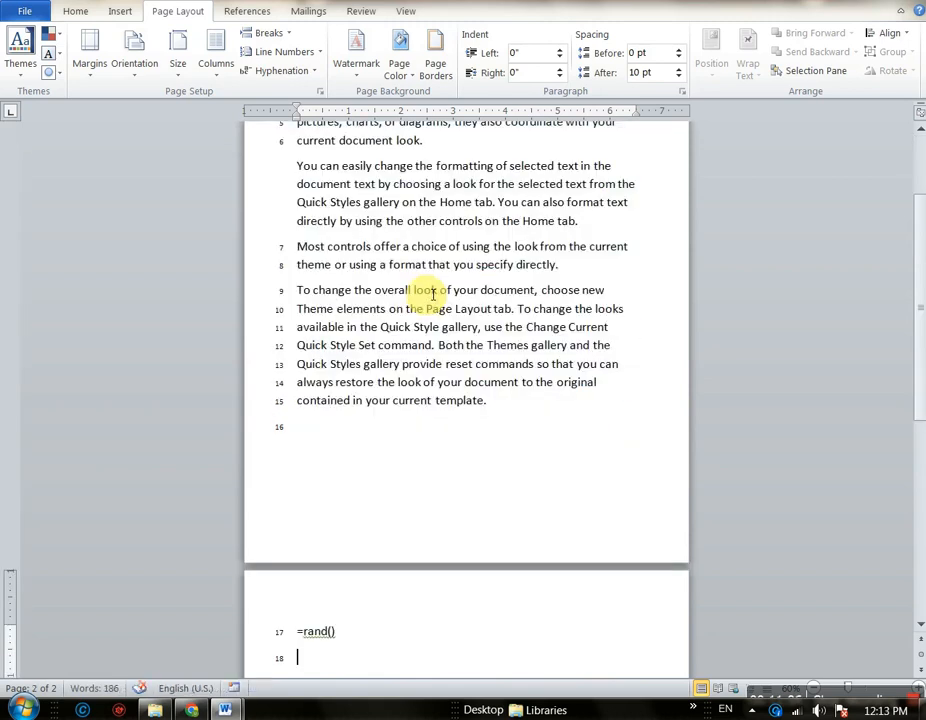
key("ctrl+z")
key("ctrl+z")
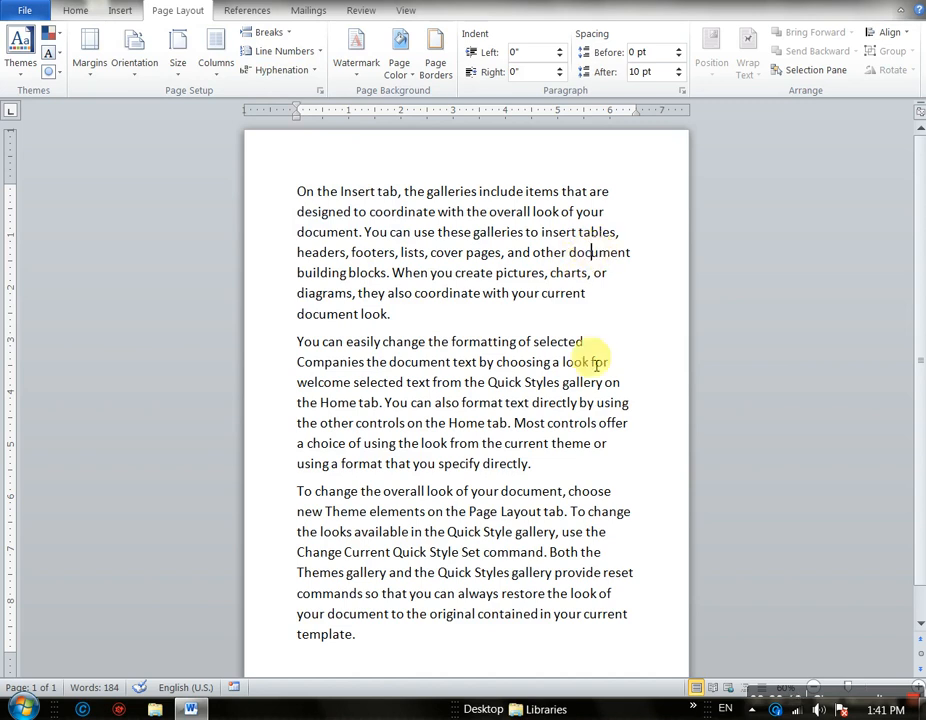
Hyphenate "document" manually as "doc-ument" in the first paragraph, try splitting it onto a new line, and rejoin it
type("-")
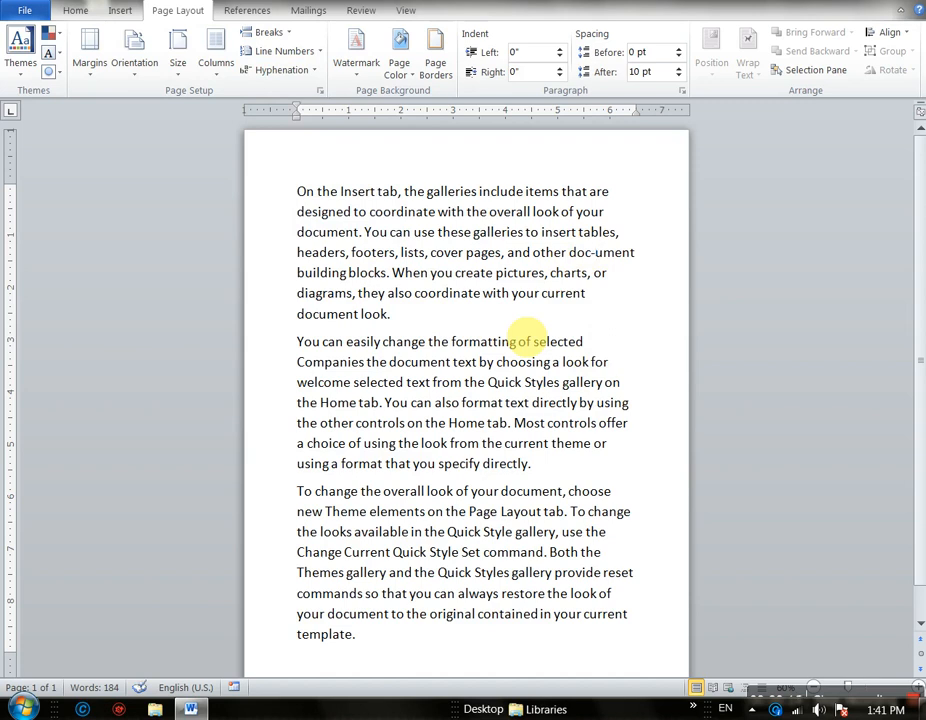
key("Return")
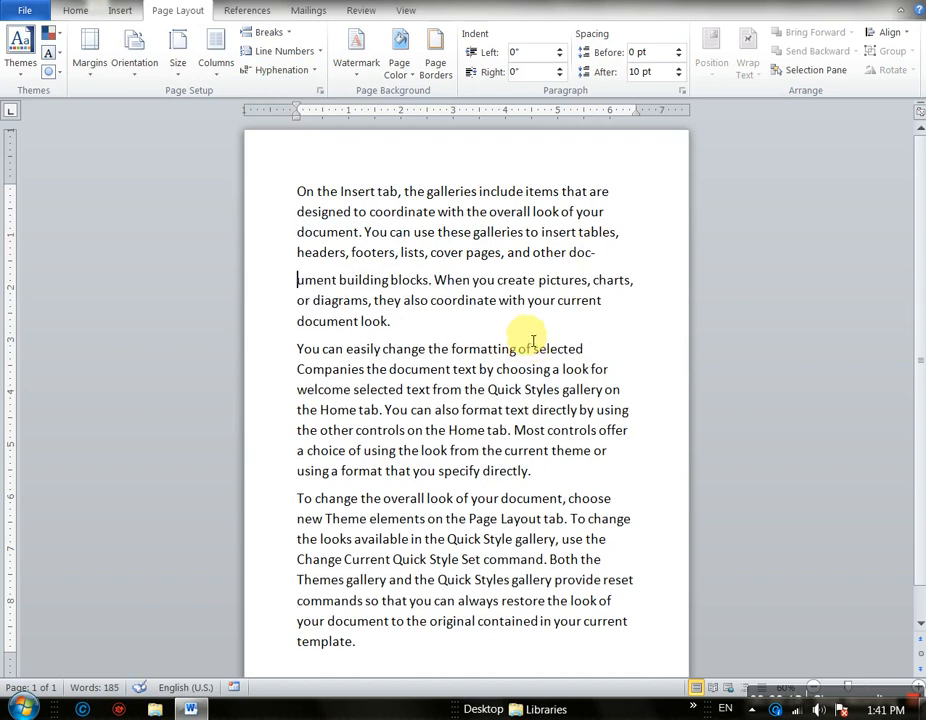
key("BackSpace")
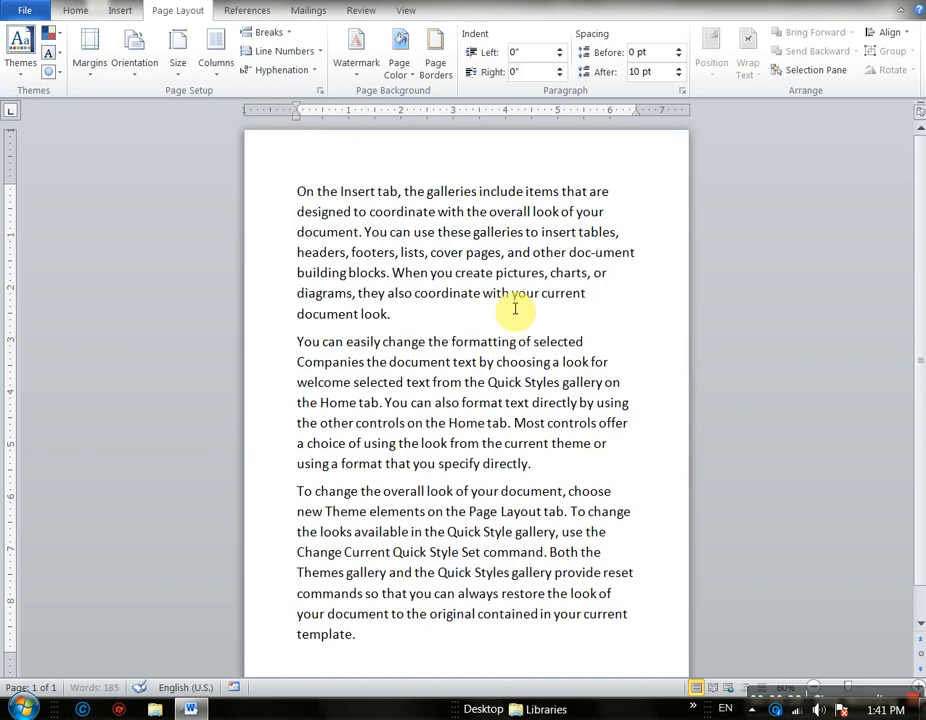
Remove the hyphen from "doc-ument" in the first paragraph and run Manual hyphenation on the document
key("BackSpace")
left_click(314, 71)
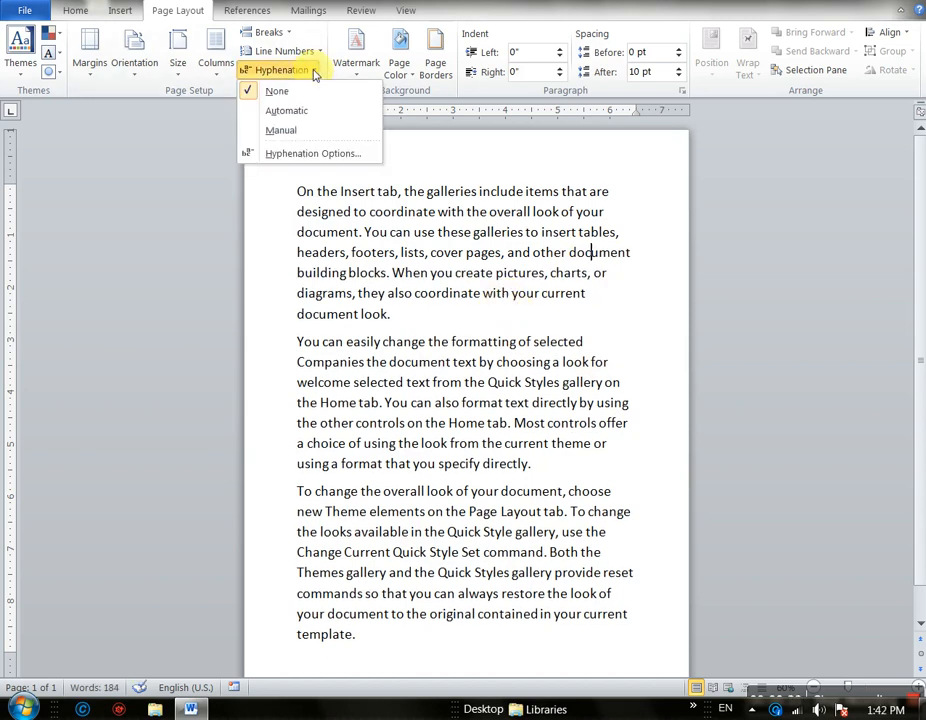
left_click(289, 134)
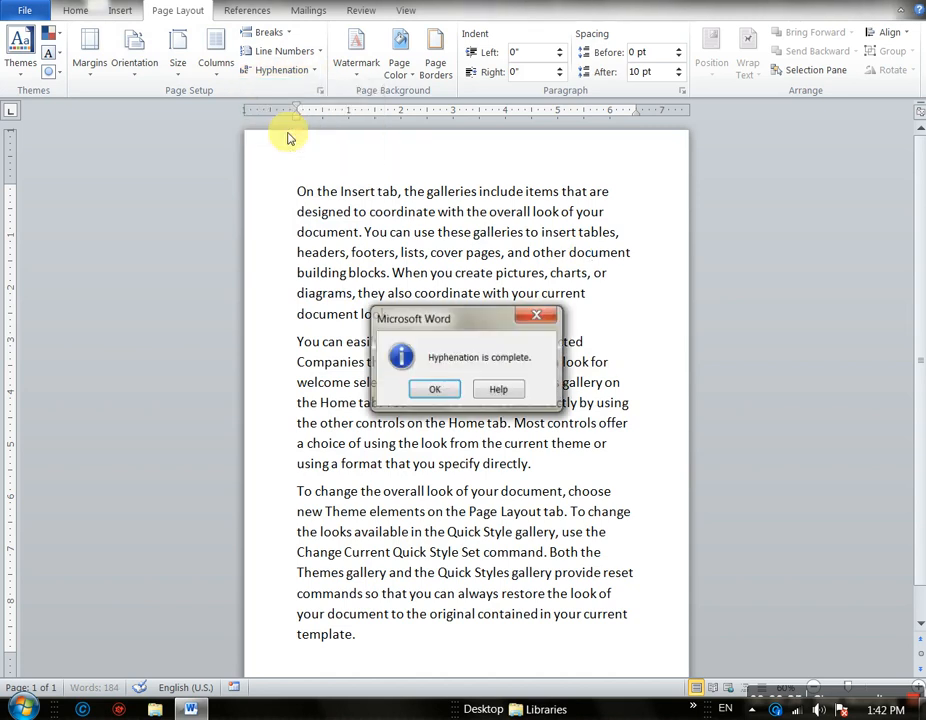
left_click(433, 392)
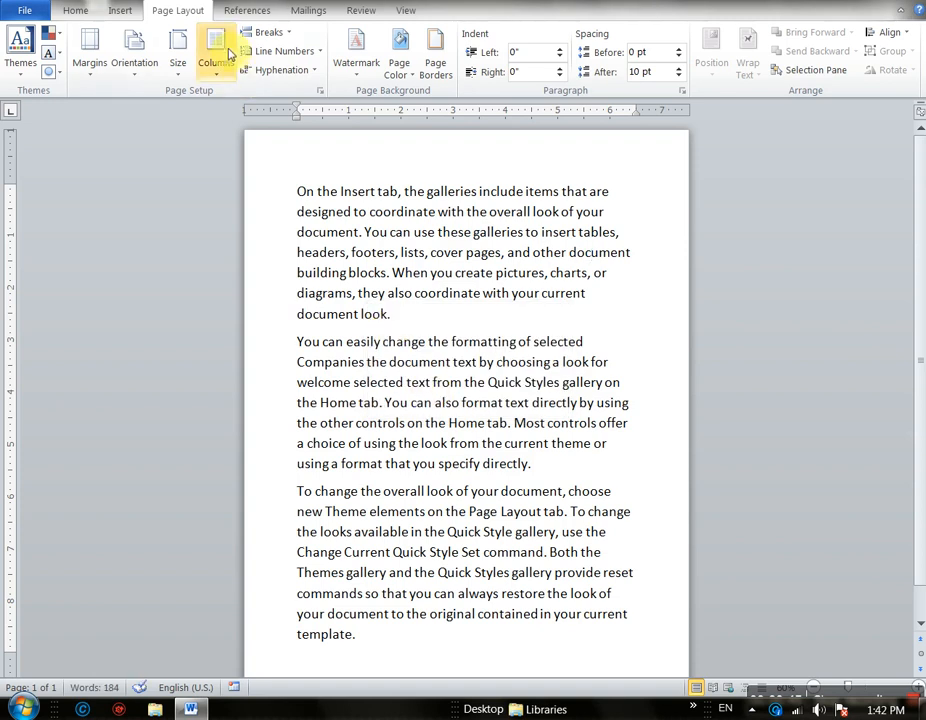
Set the document's hyphenation to Automatic
left_click(268, 72)
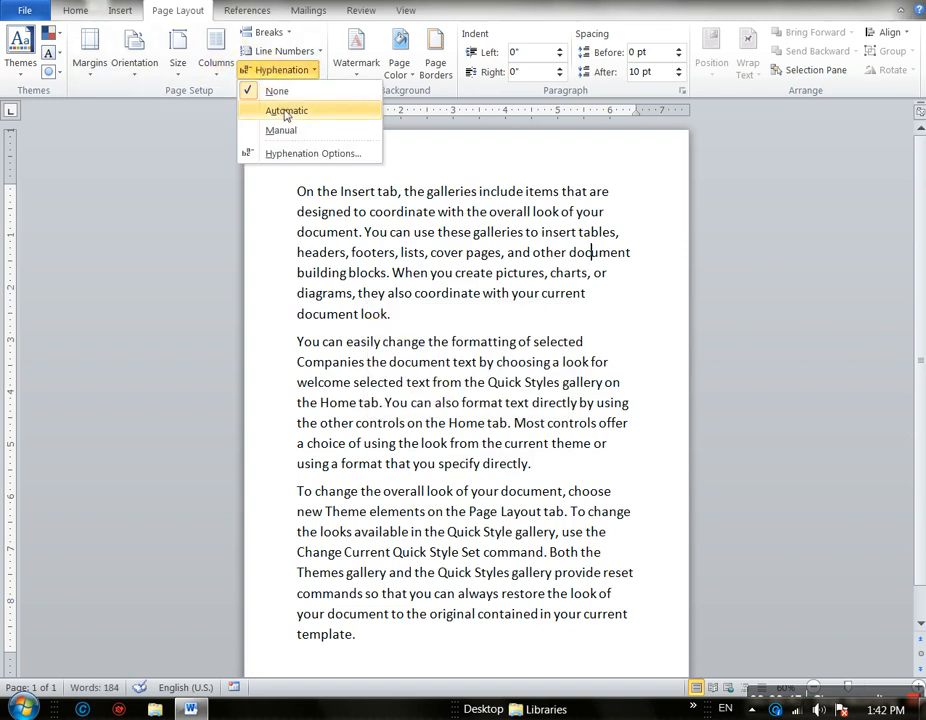
left_click(275, 110)
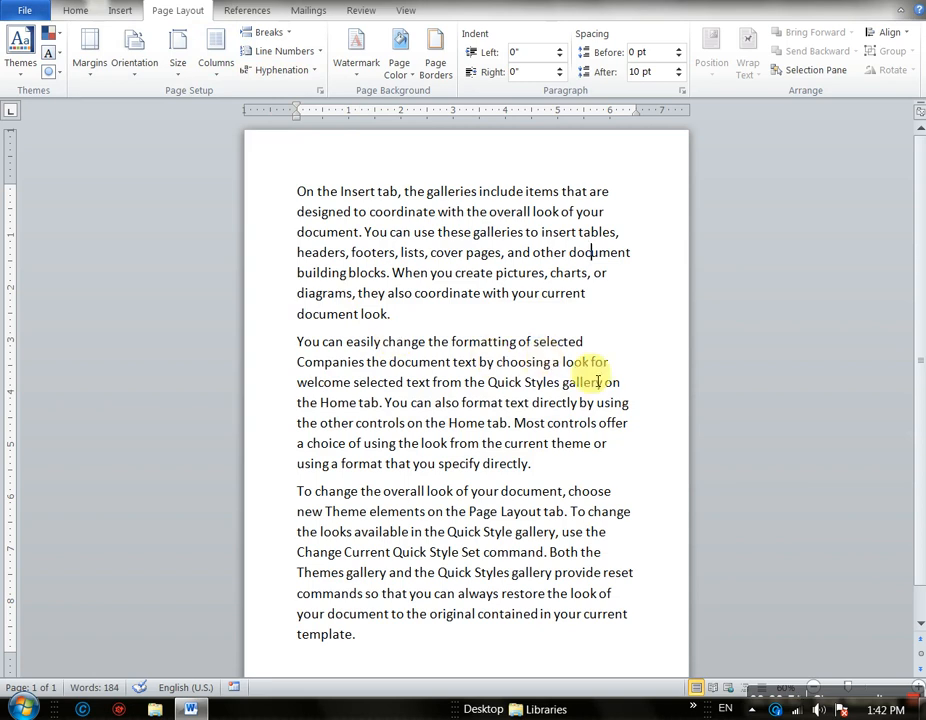
Split "document" into "docu-" and "ment" across two lines in the first paragraph, and undo the split
left_click(603, 253)
type("-")
key("Return")
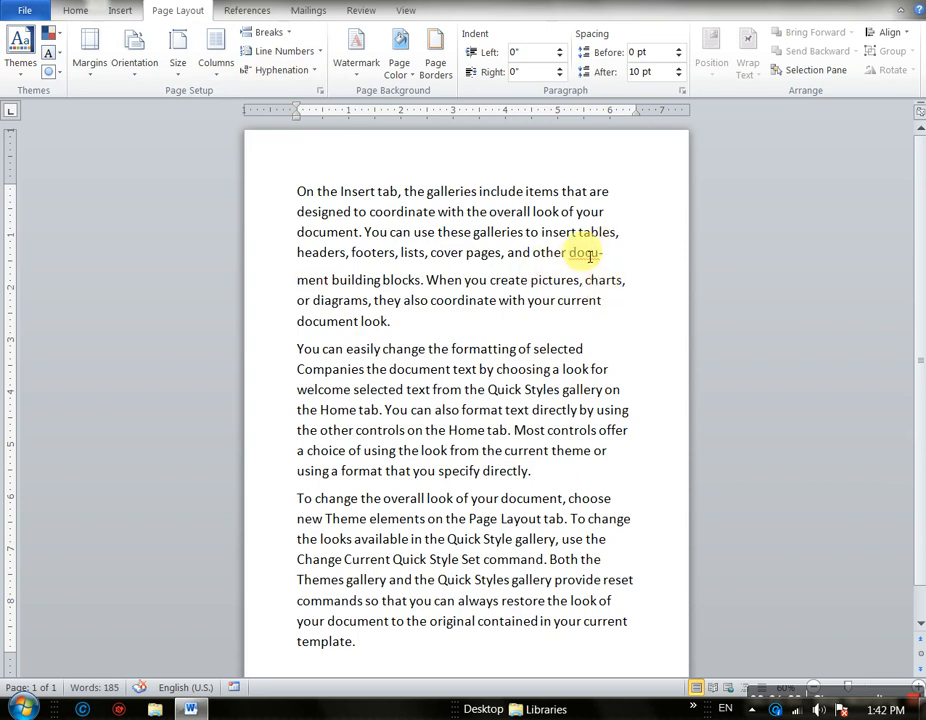
left_click_drag(570, 253, 402, 280)
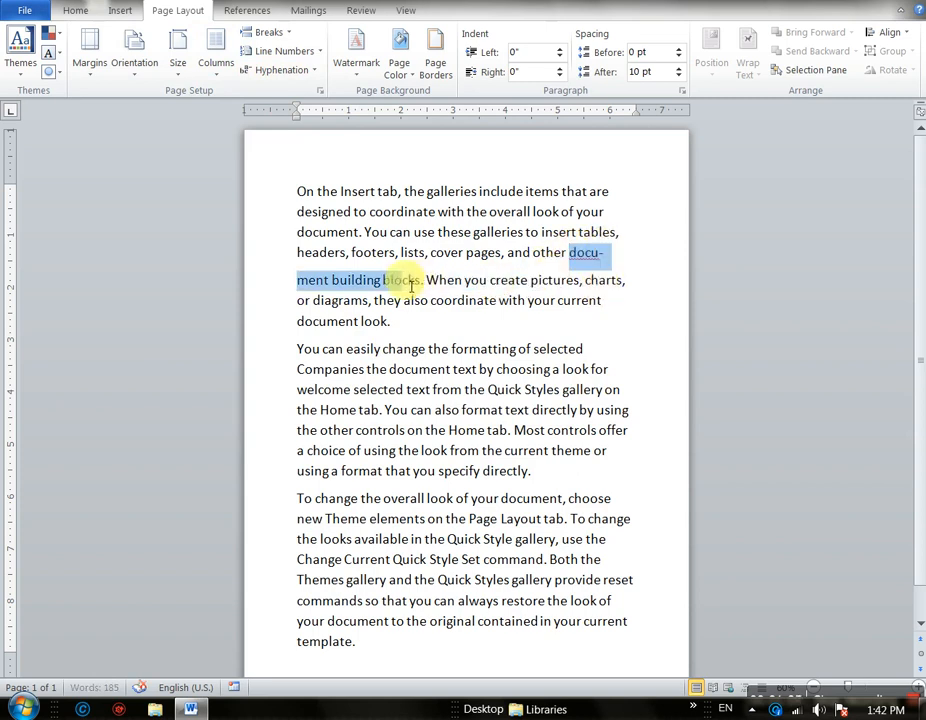
left_click(453, 318)
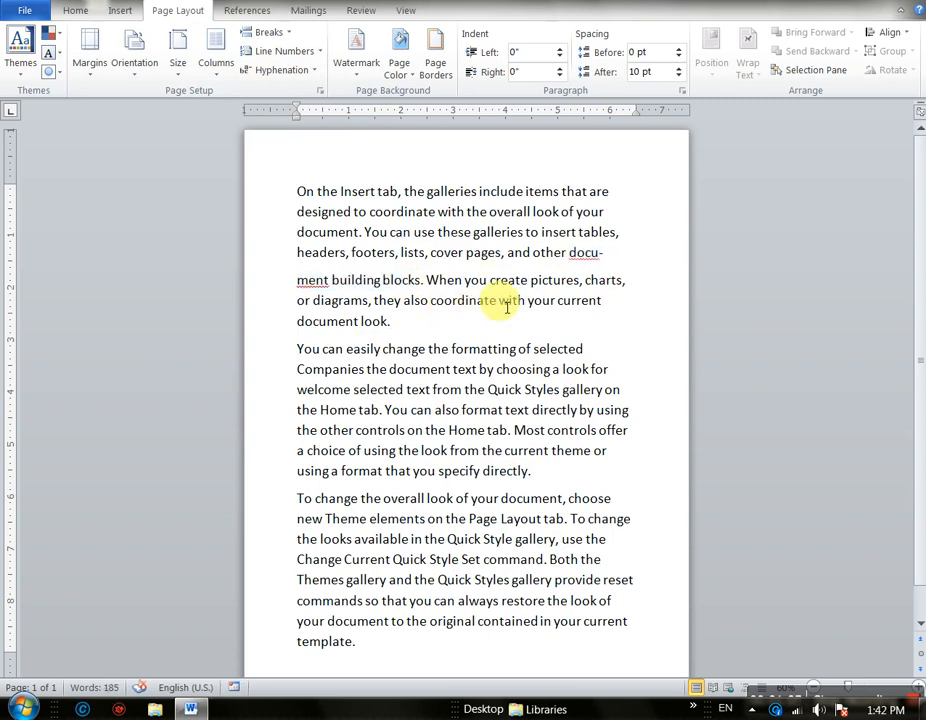
key("ctrl+z")
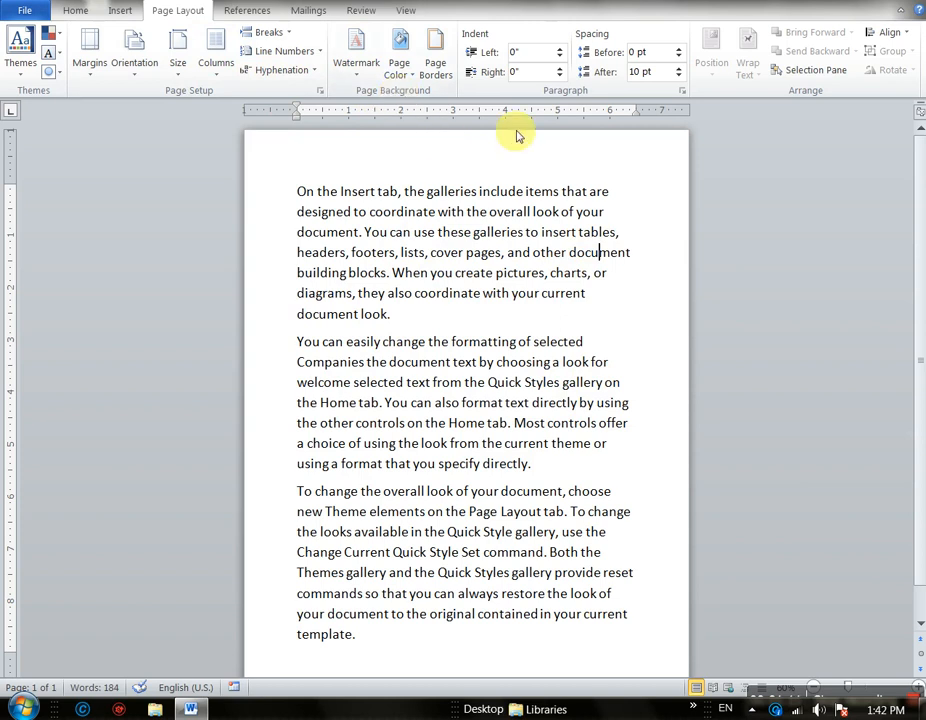
Apply the CONFIDENTIAL 1 watermark, examine it behind the document text, and remove it
left_click(360, 80)
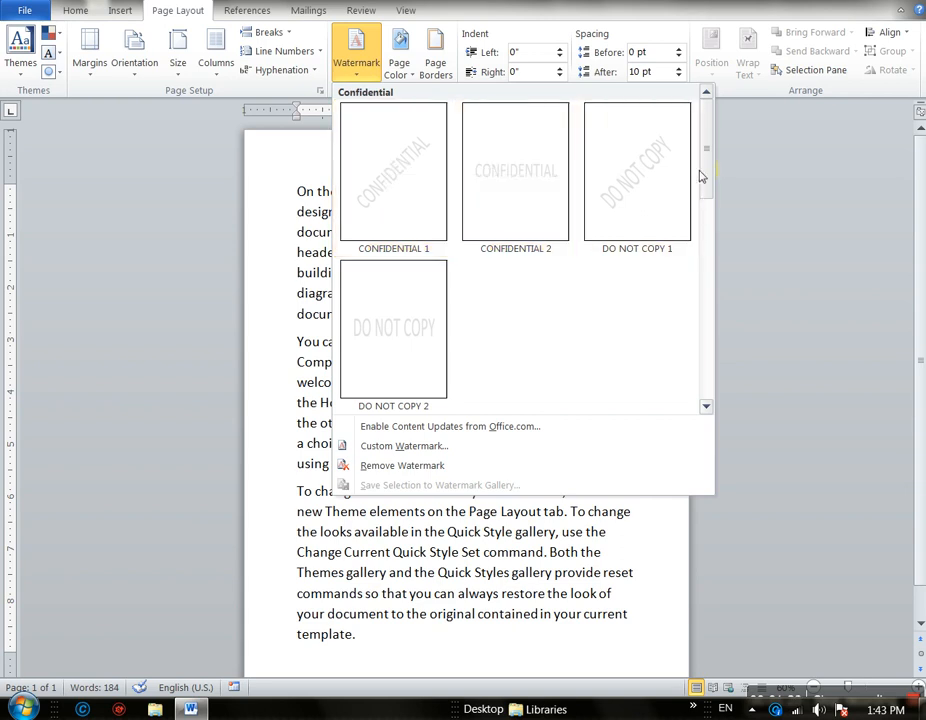
mouse_move(709, 165)
left_mouse_down()
mouse_move(717, 213)
mouse_move(723, 151)
left_mouse_up()
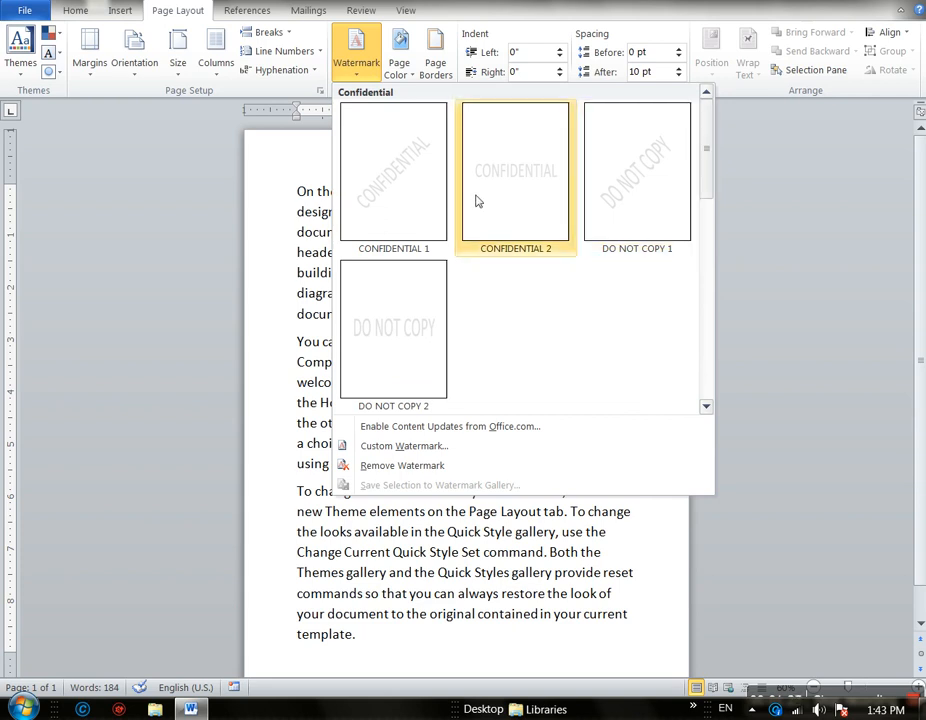
left_click(409, 184)
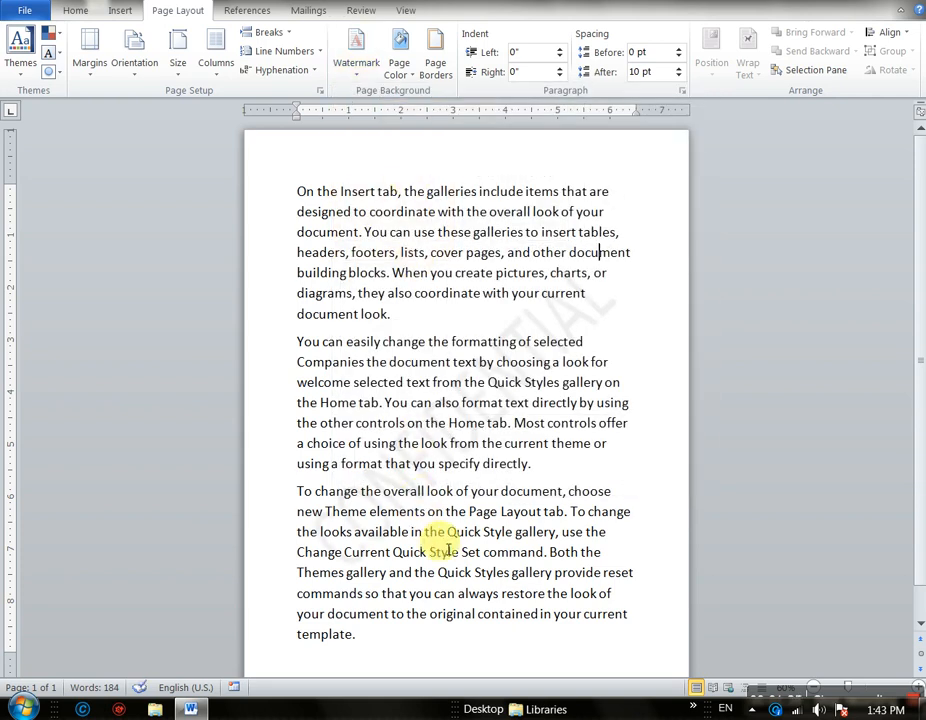
scroll(440, 549, "up", 3)
scroll(432, 541, "up", 2)
scroll(440, 549, "down", 1)
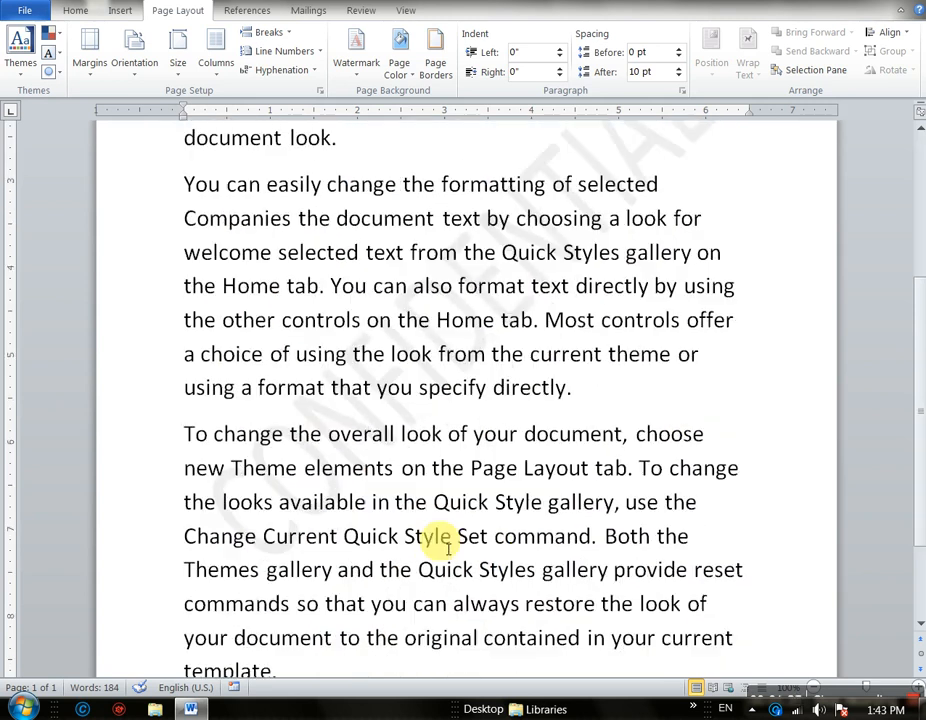
scroll(448, 547, "up", 1)
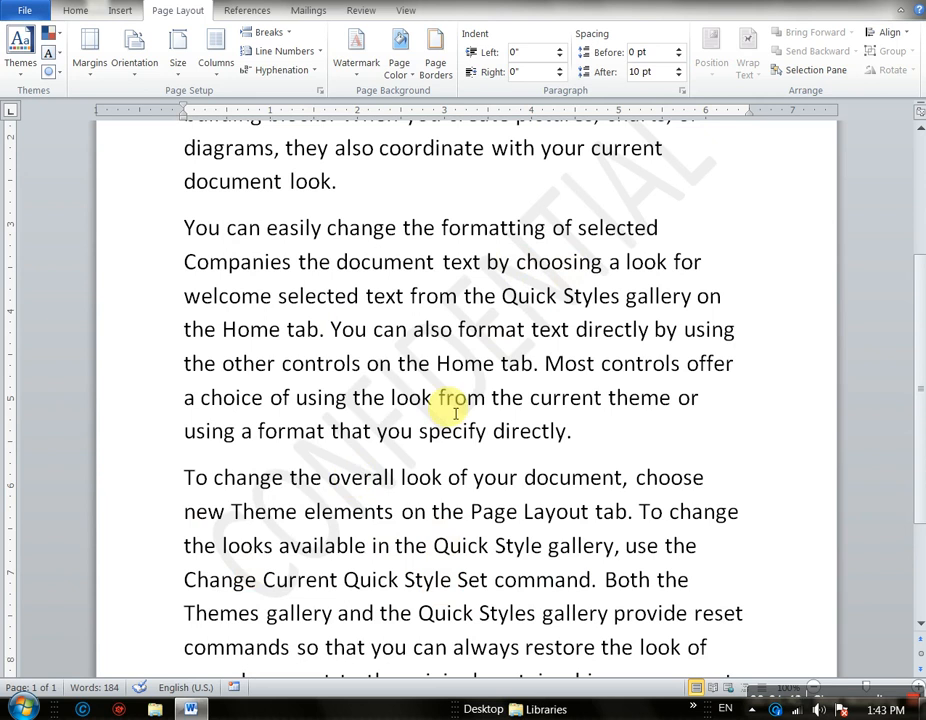
scroll(456, 413, "down", 1)
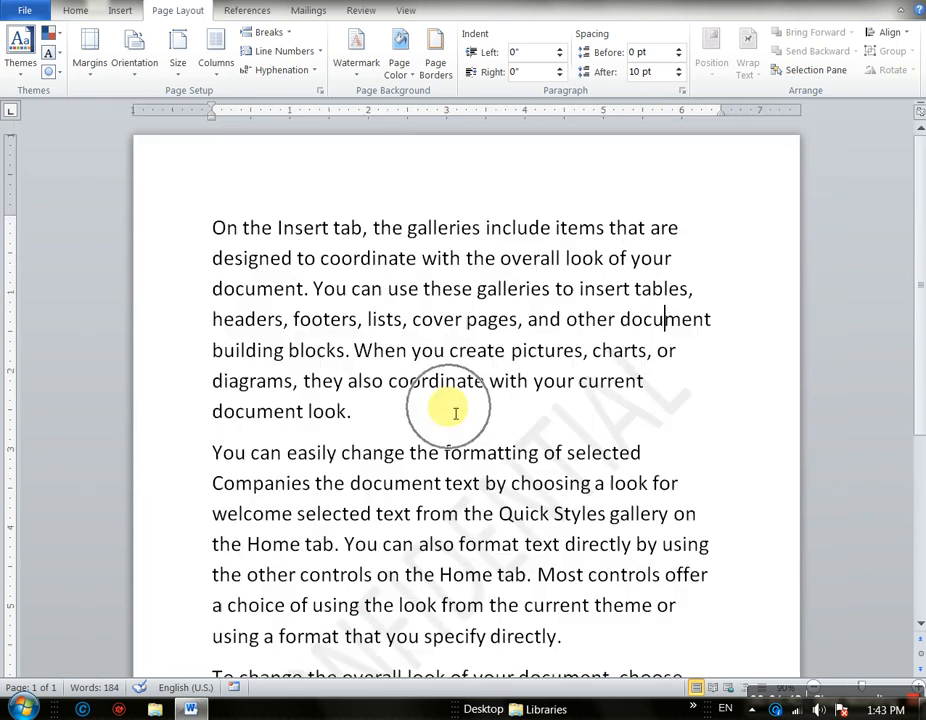
left_click(372, 78)
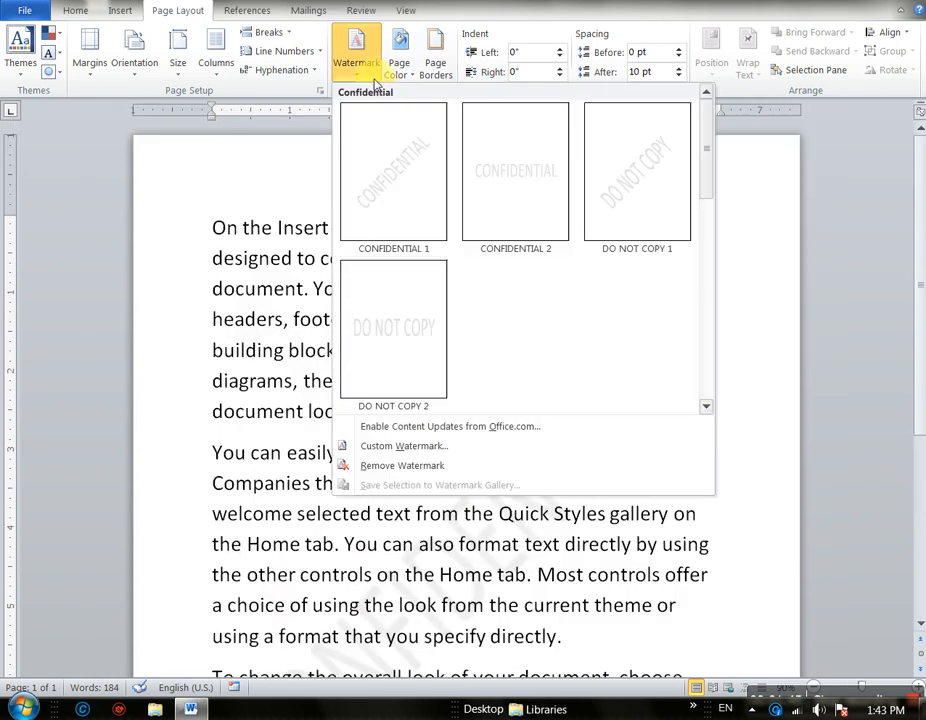
left_click(380, 466)
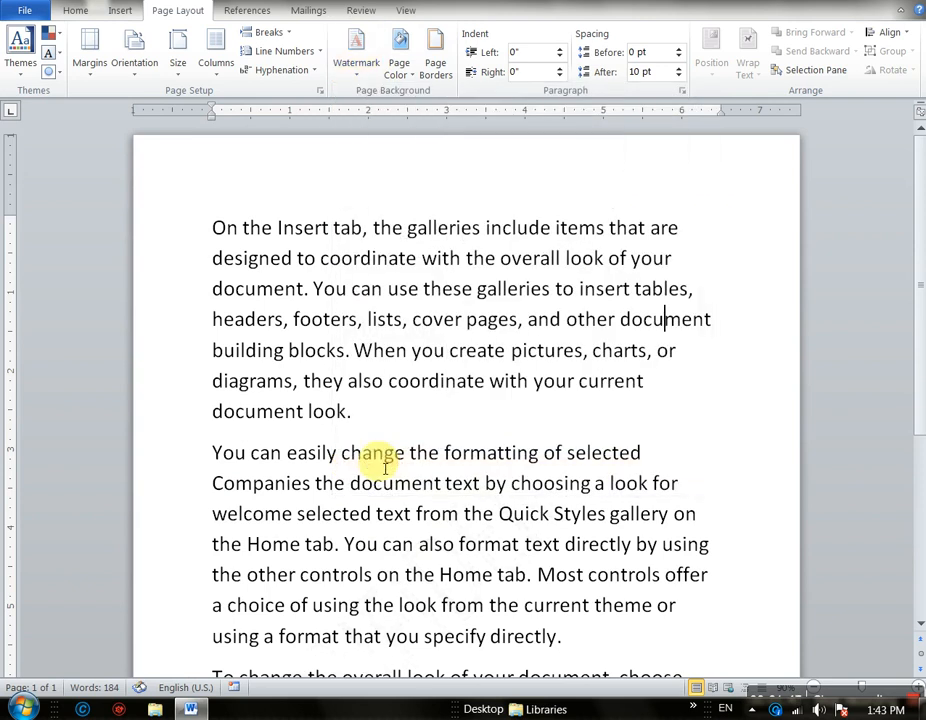
Apply a custom picture watermark using new logo.jpg from the Pictures library at 100% scale
left_click(352, 80)
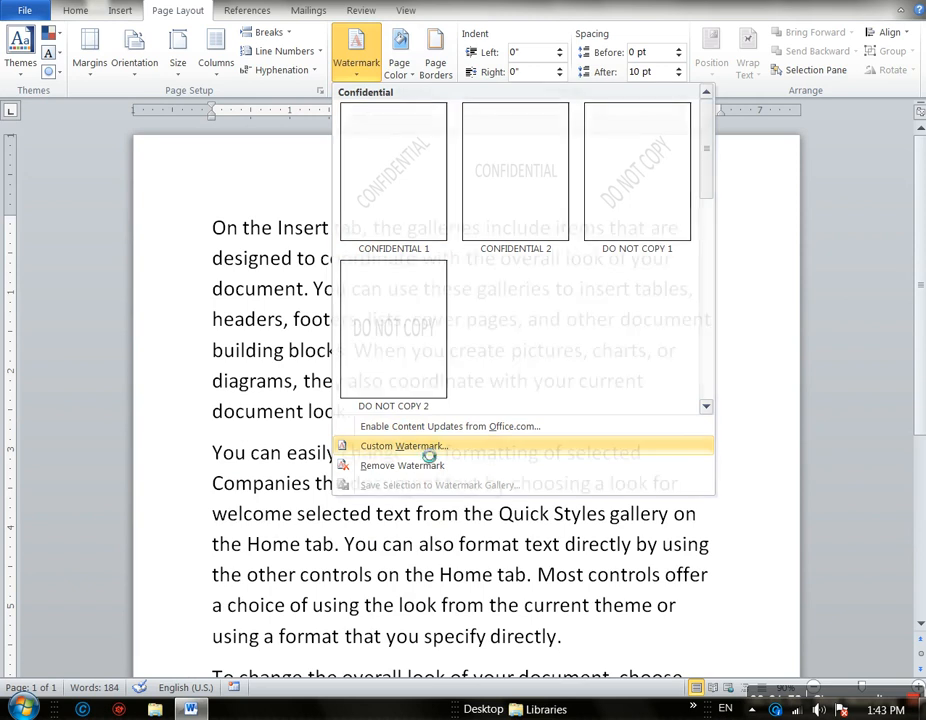
left_click(403, 446)
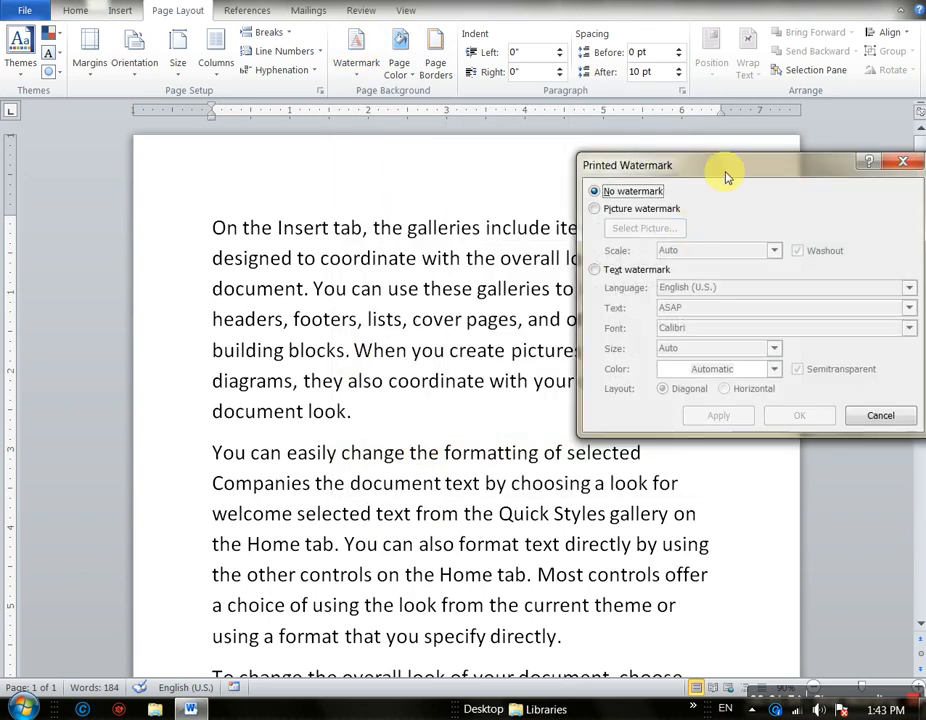
left_click_drag(727, 177, 717, 186)
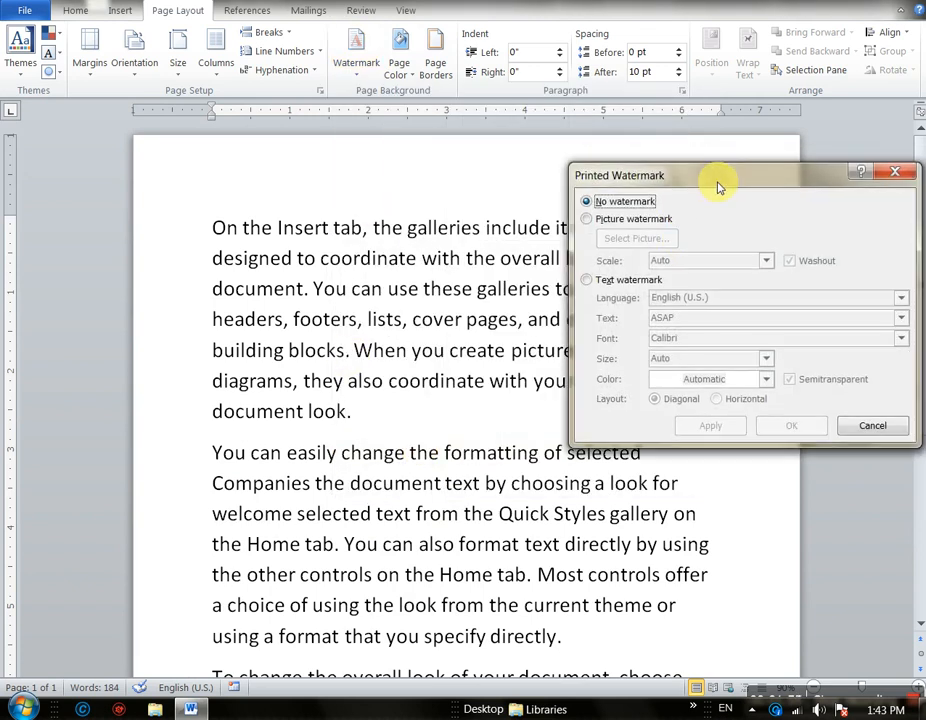
left_click(587, 221)
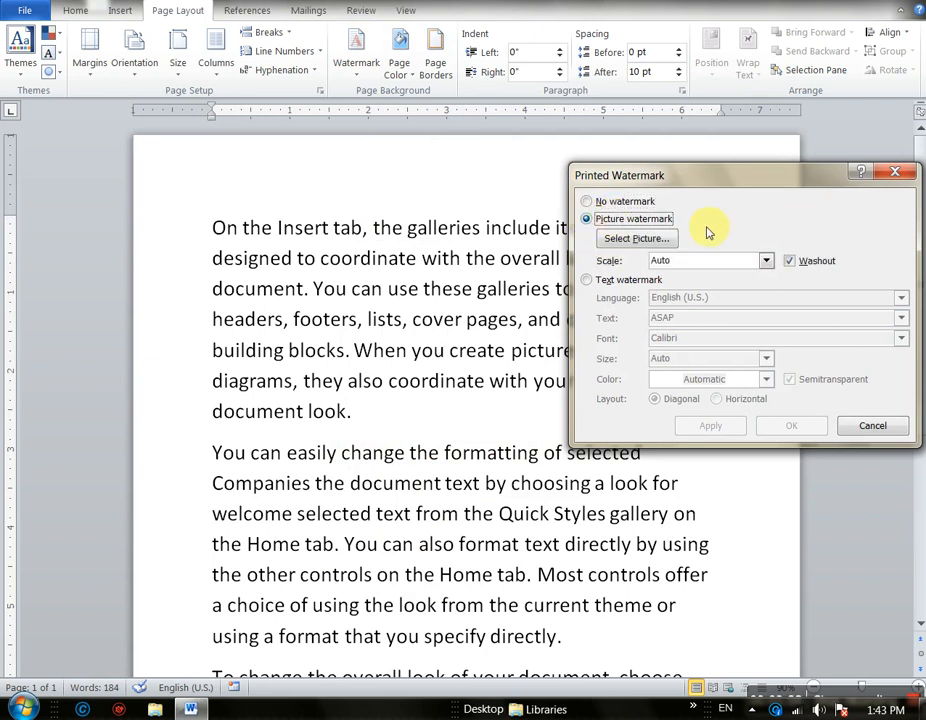
left_click(640, 240)
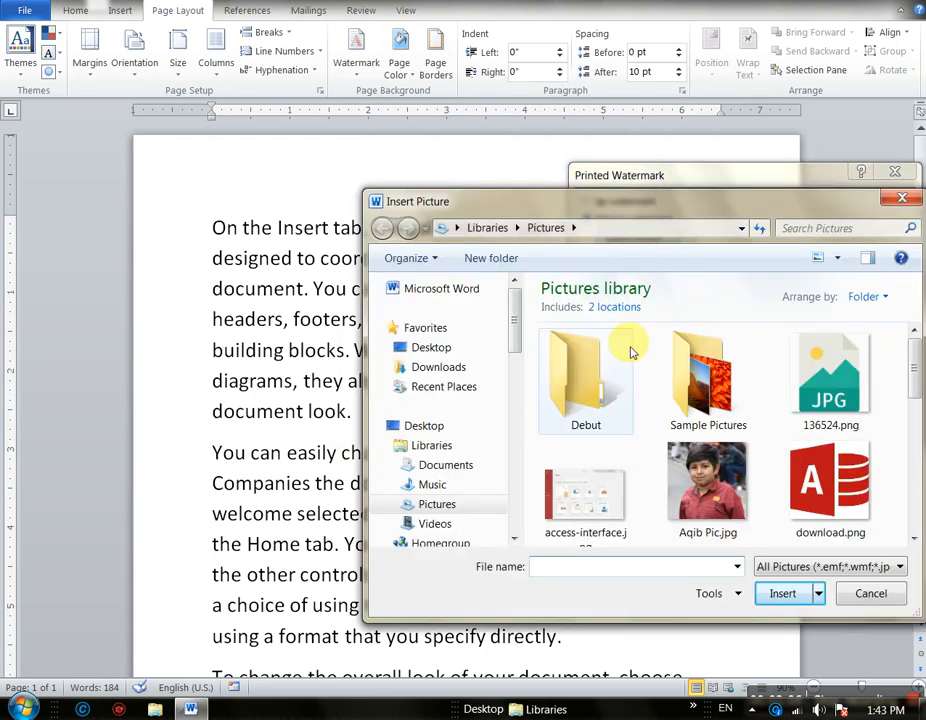
left_click_drag(909, 360, 912, 435)
left_click(740, 460)
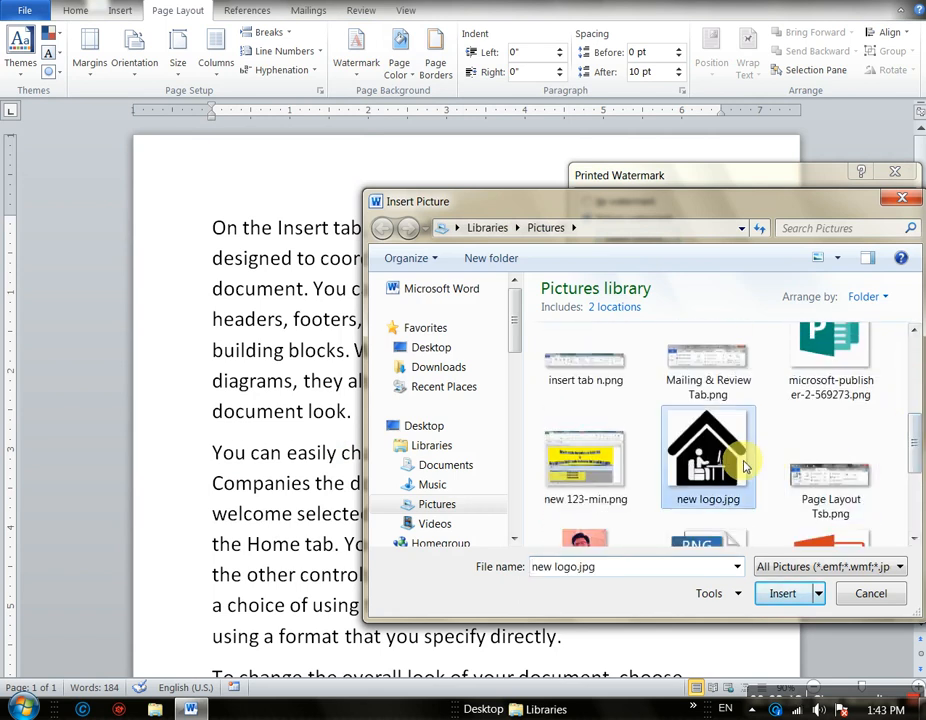
left_click(782, 594)
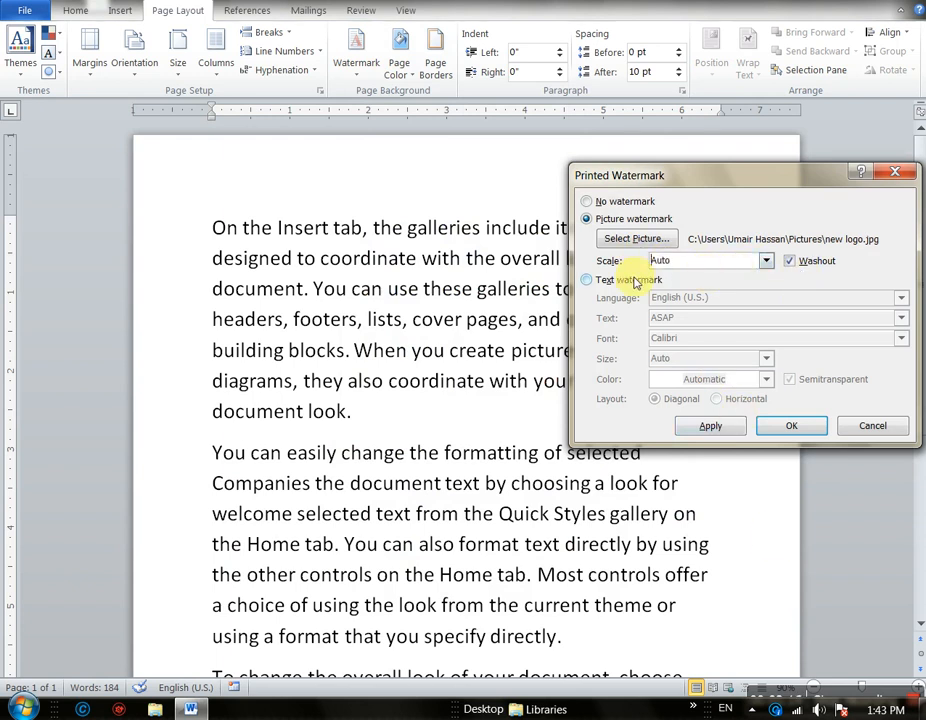
left_click(766, 262)
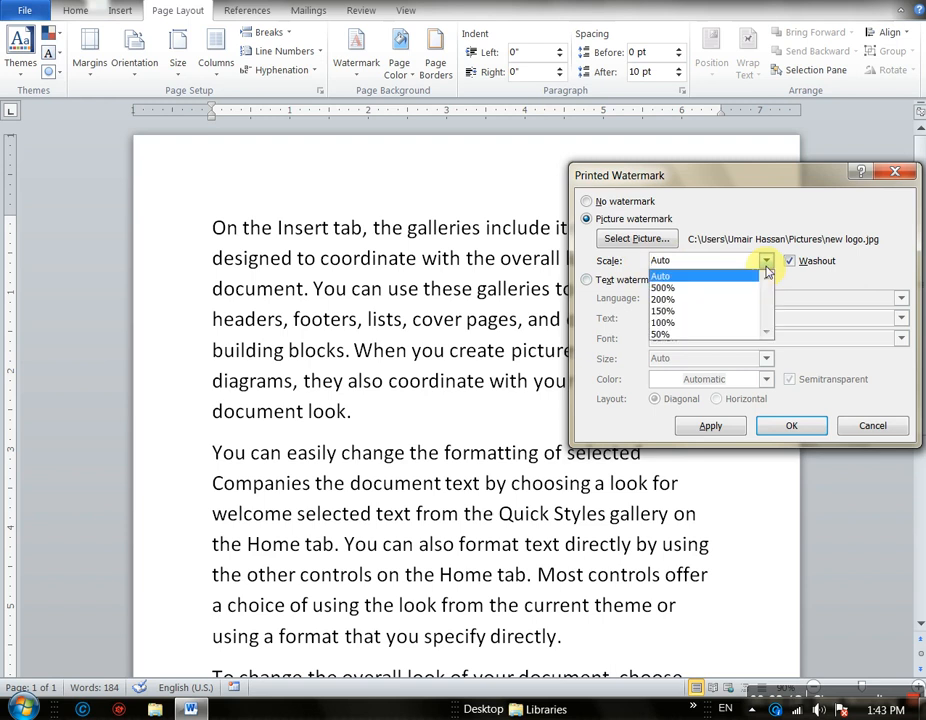
left_click(677, 326)
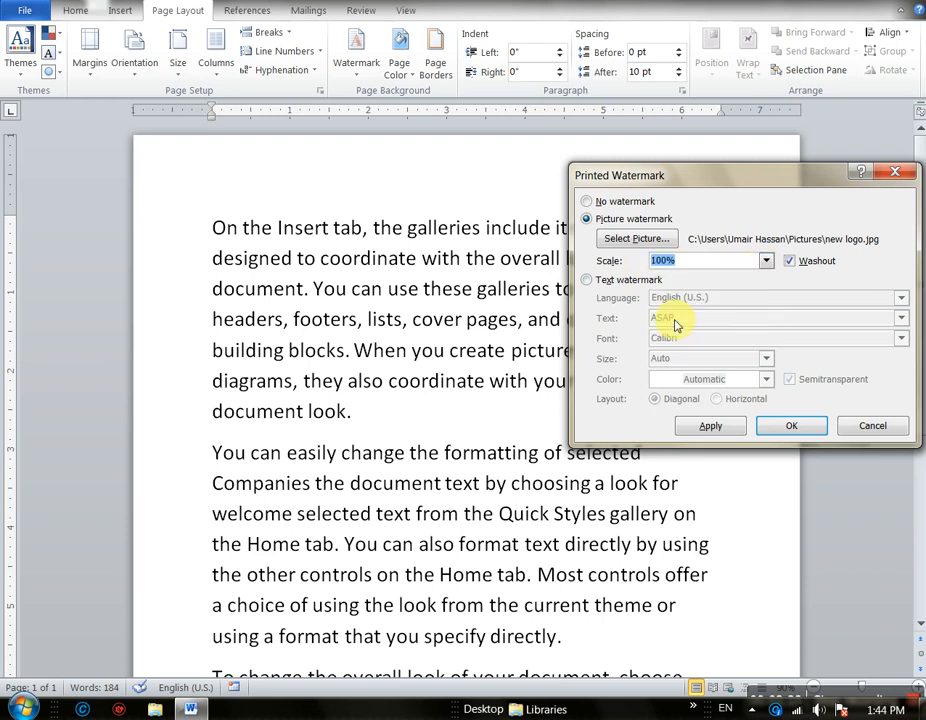
left_click(711, 426)
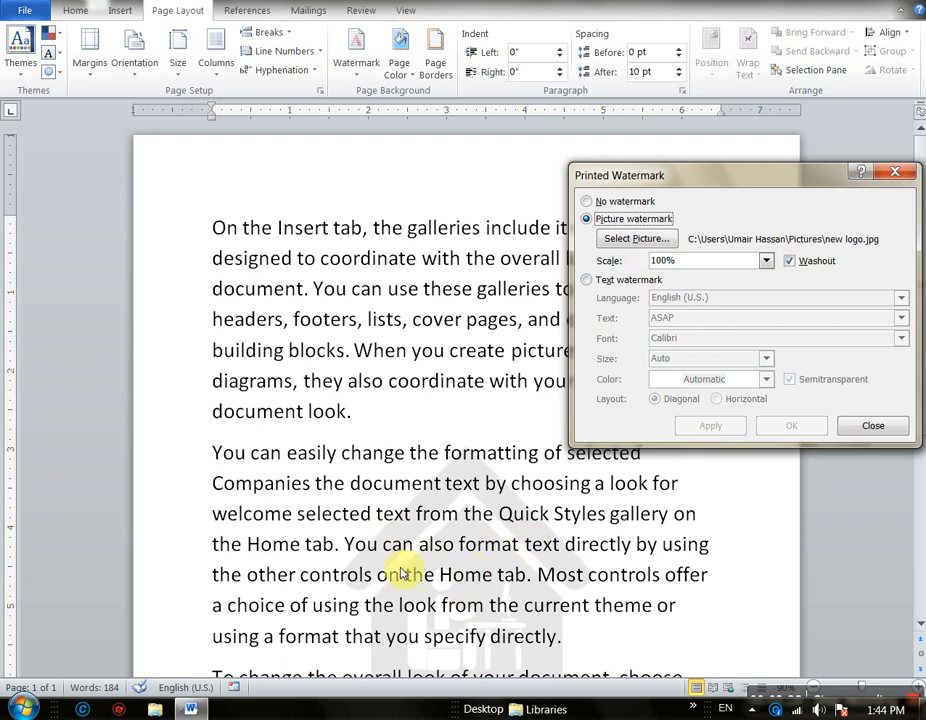
Turn off washout for the picture watermark and enlarge its scale to 200%, applying each change
left_click(789, 262)
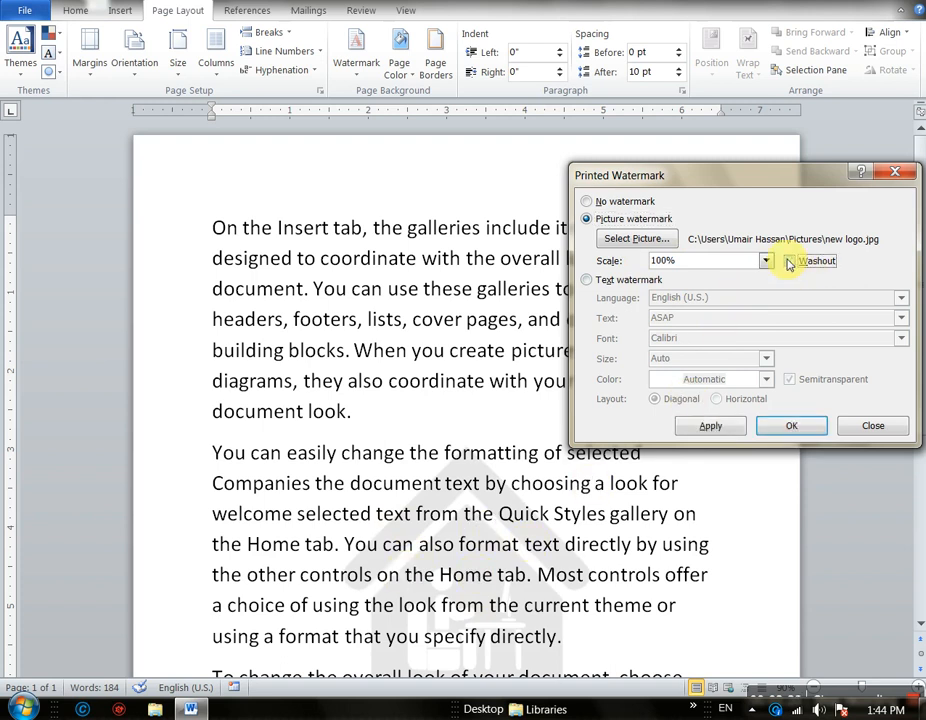
left_click(710, 425)
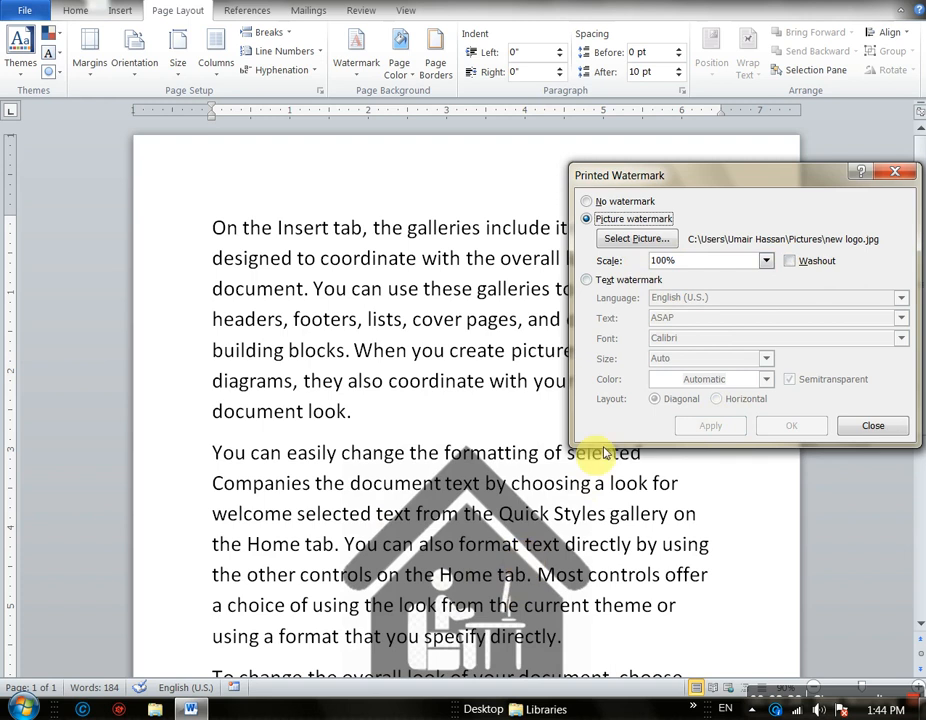
left_click(765, 261)
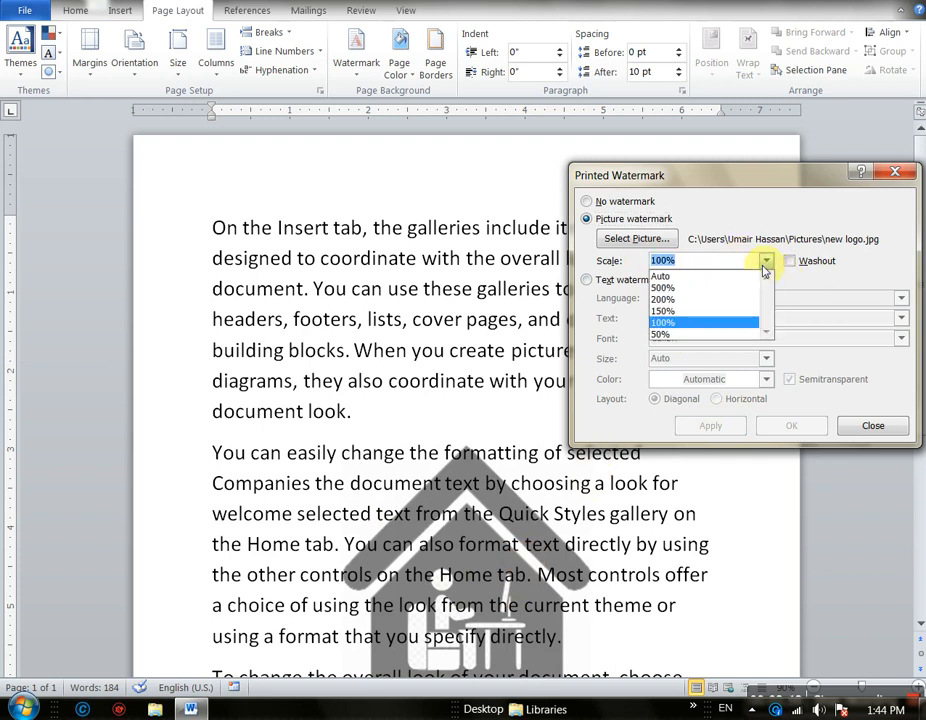
left_click(665, 299)
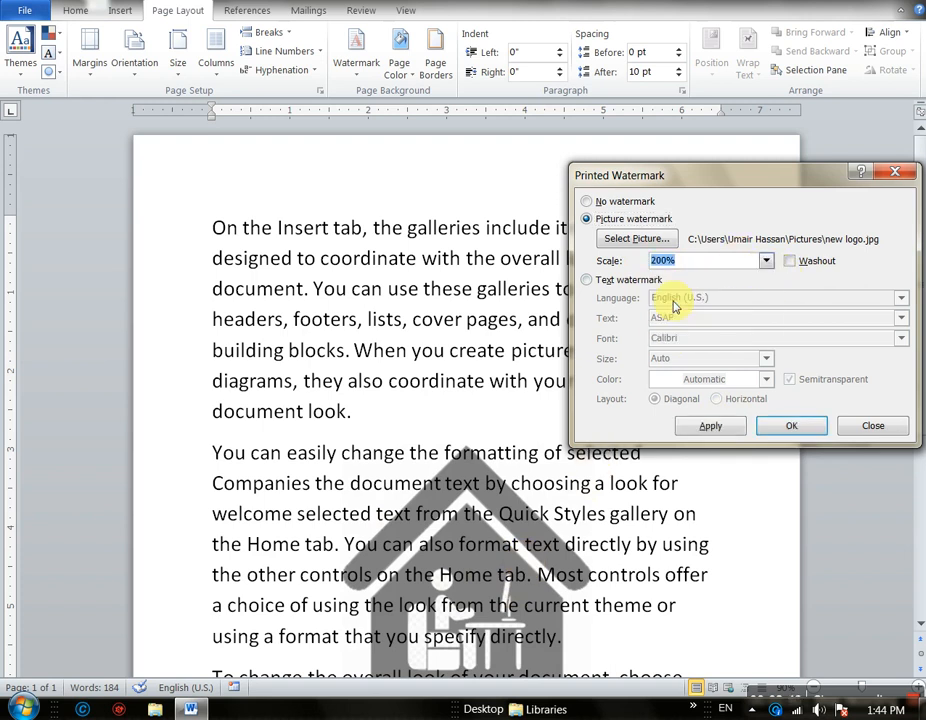
left_click(716, 426)
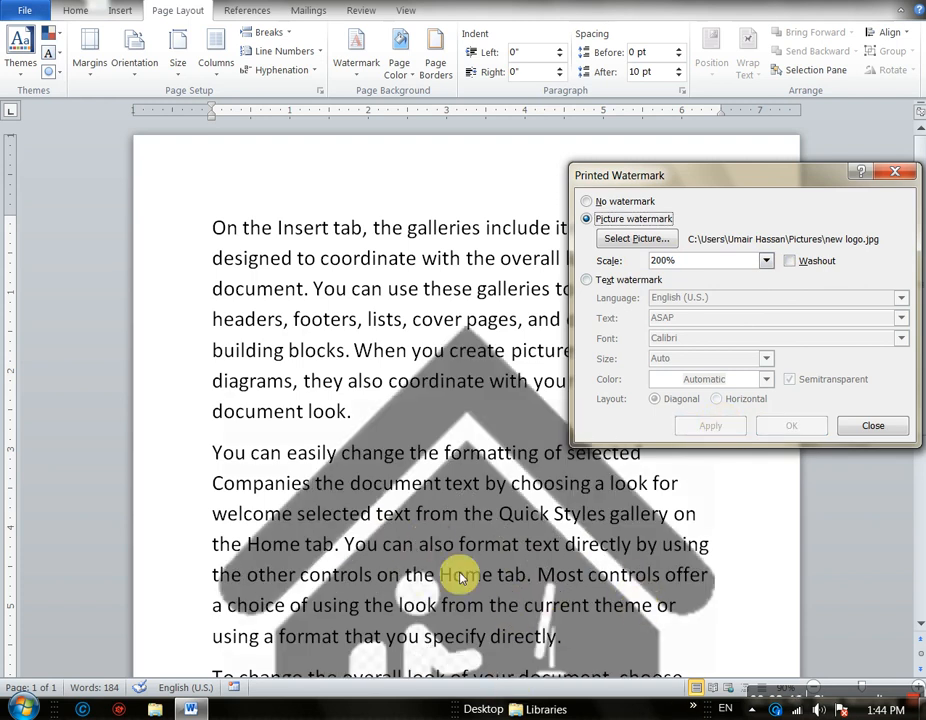
Switch the watermark type from picture to text and set its text to MS OFFICE TIPS
left_click(587, 281)
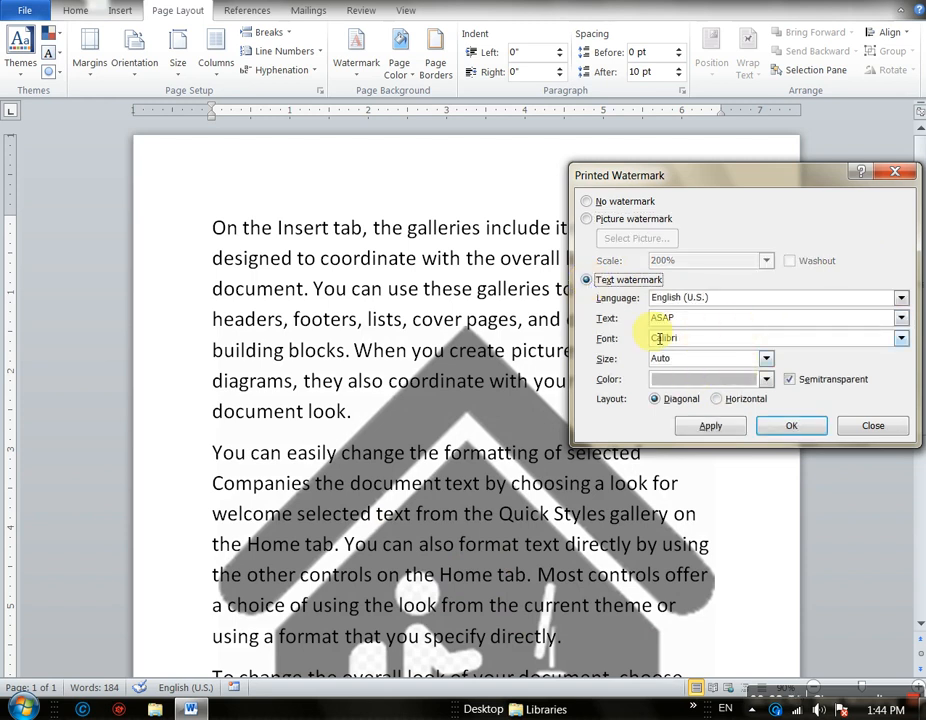
left_click(717, 437)
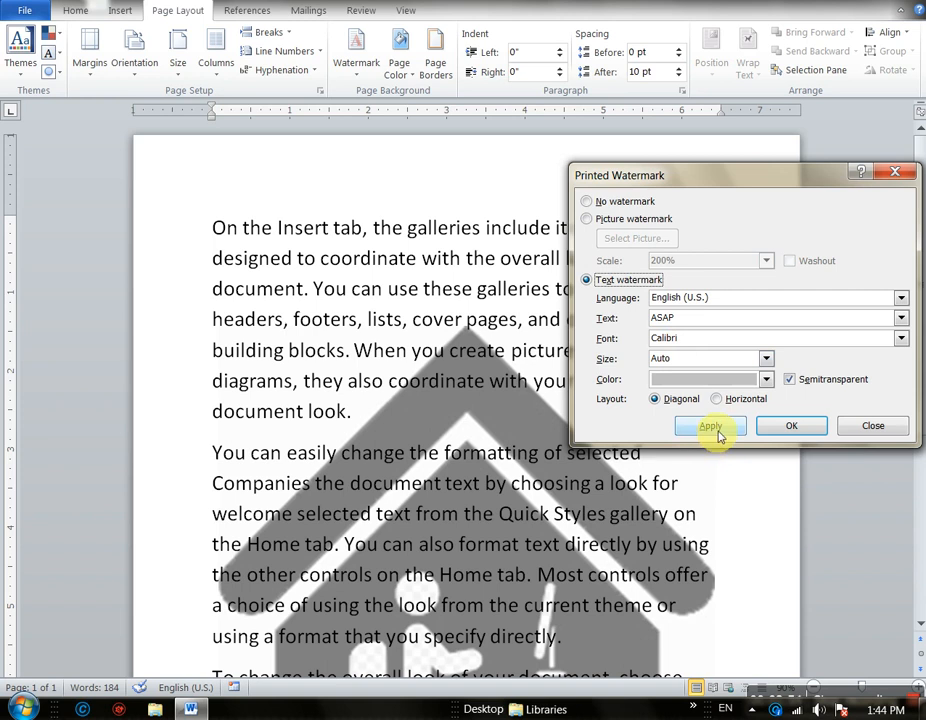
left_click(683, 325)
left_click_drag(683, 320, 651, 317)
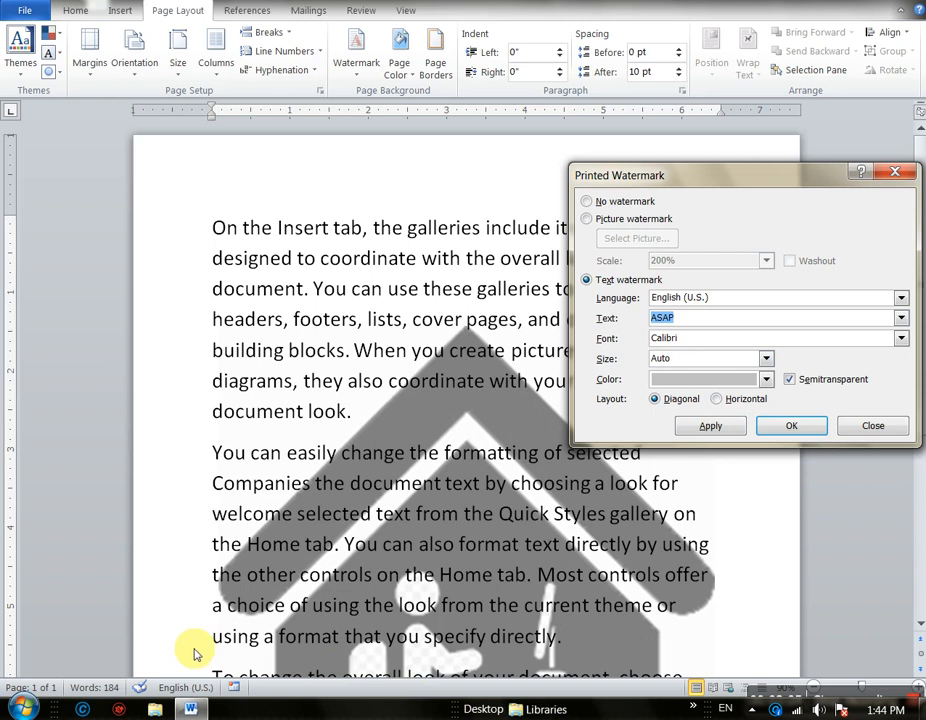
type("MS OFFICE TIPS")
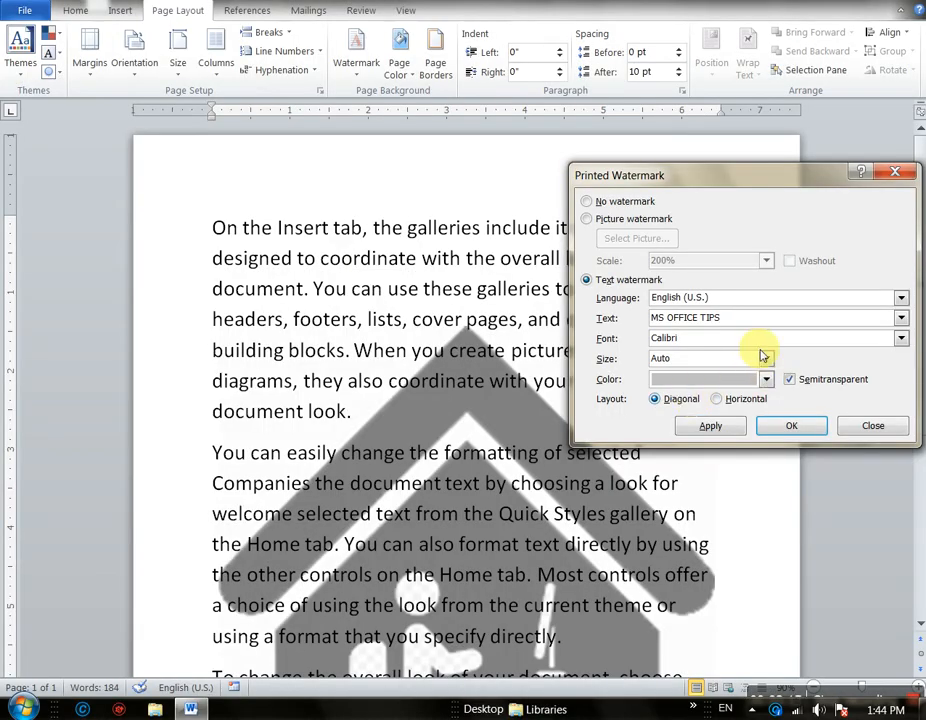
Set the text watermark's size to 48 and its color to medium blue, and apply it to the document
left_click(765, 358)
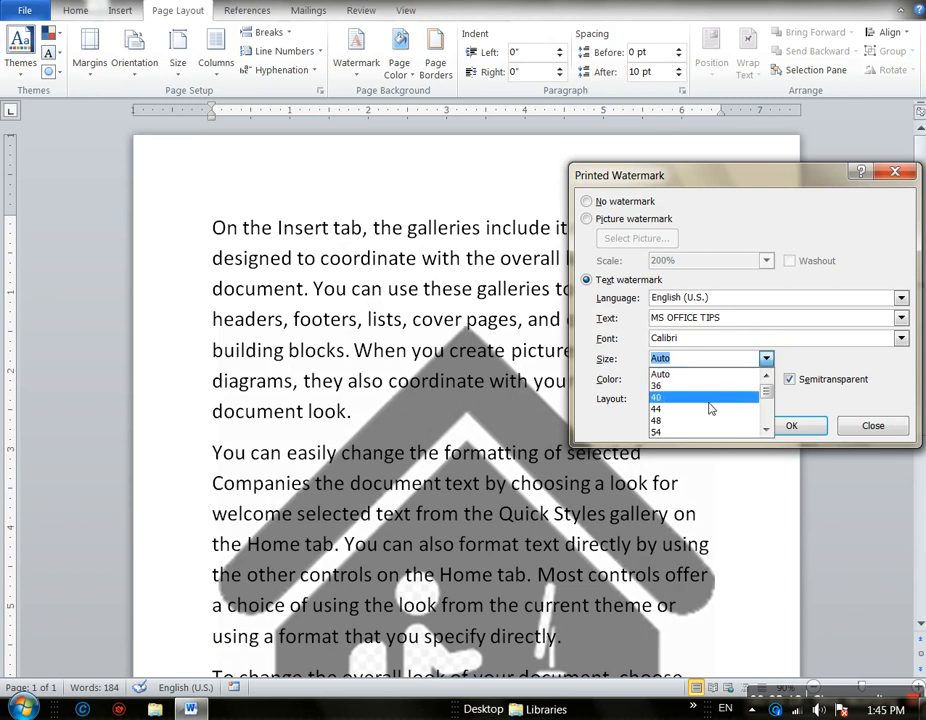
left_click(663, 424)
left_click(766, 379)
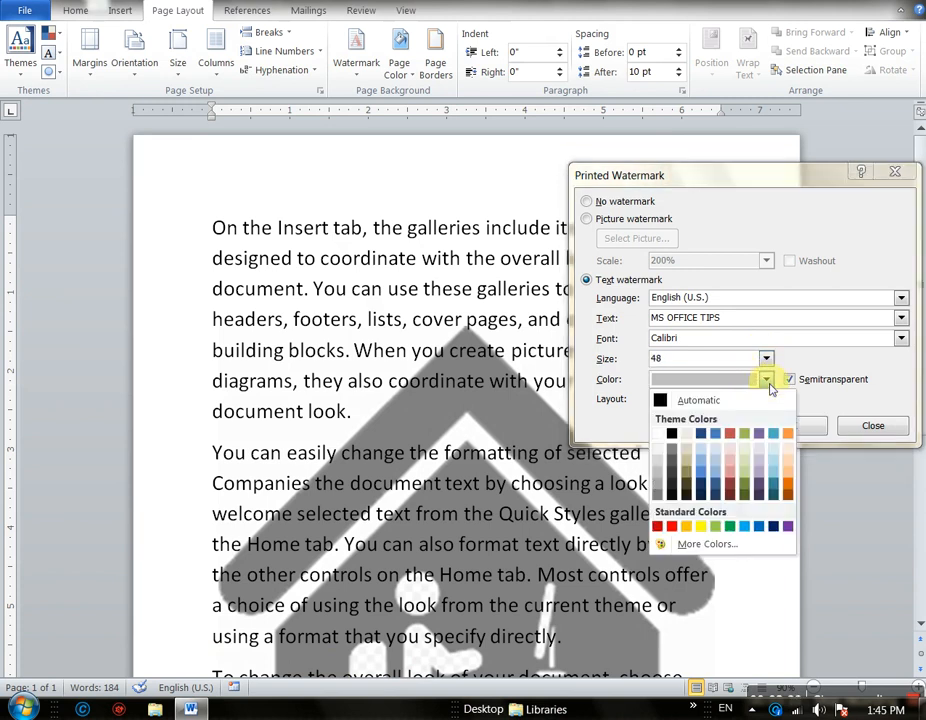
left_click(700, 478)
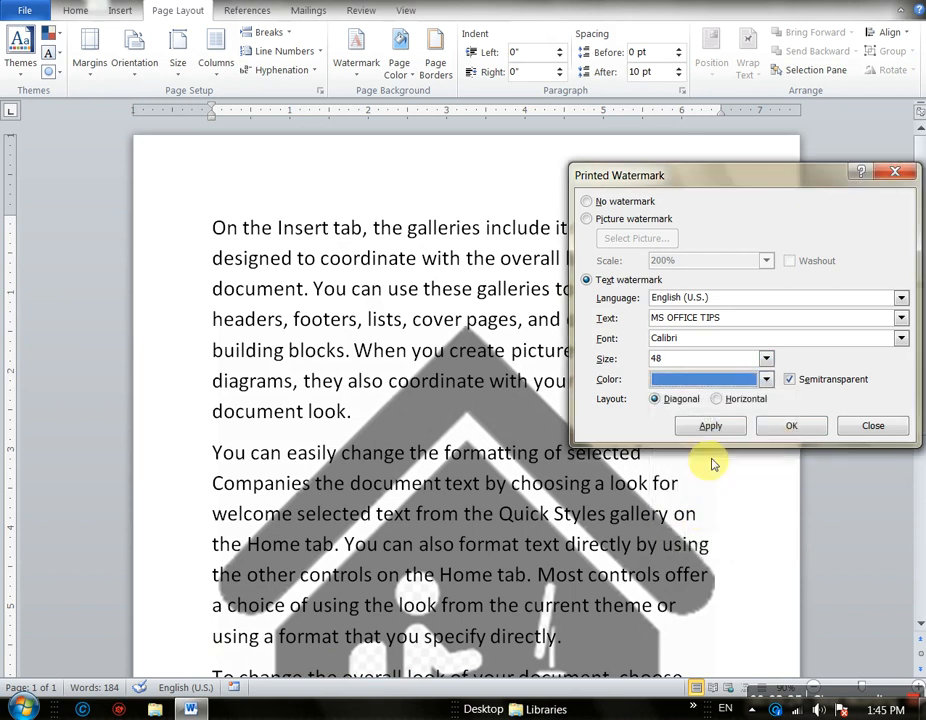
left_click(712, 427)
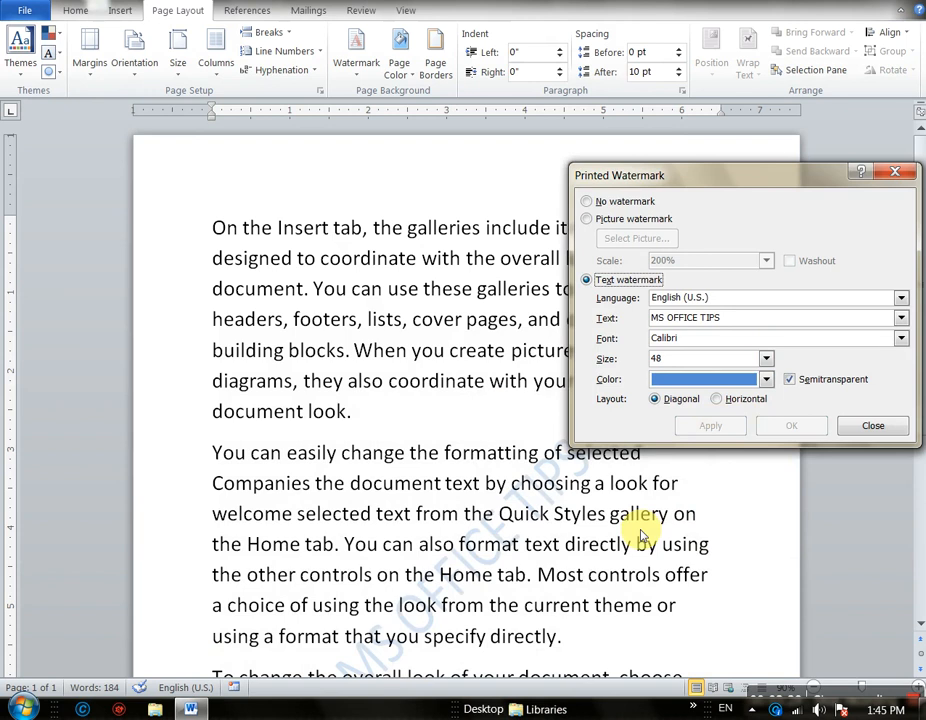
left_click(860, 428)
scroll(647, 451, "down", 2)
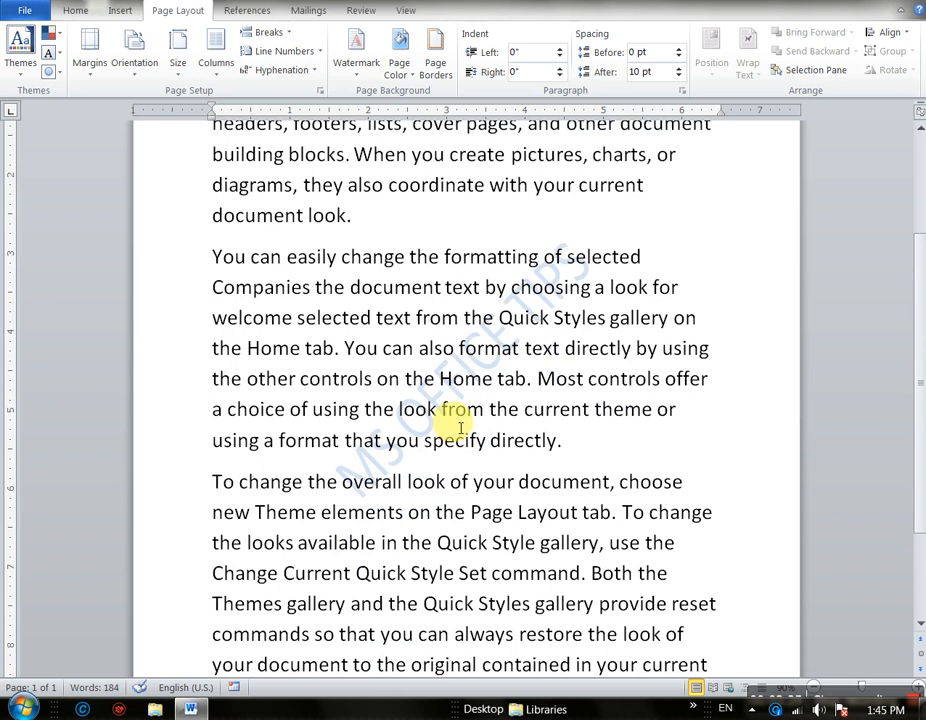
Enlarge the MS OFFICE TIPS text watermark to size 90 in medium blue and apply the change
left_click(356, 52)
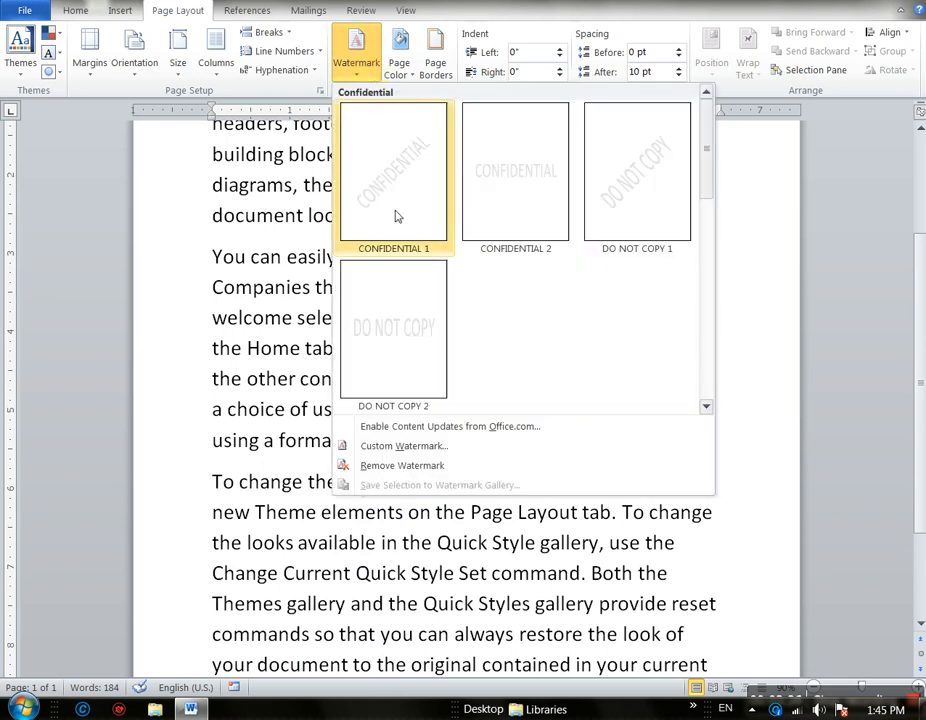
left_click(425, 447)
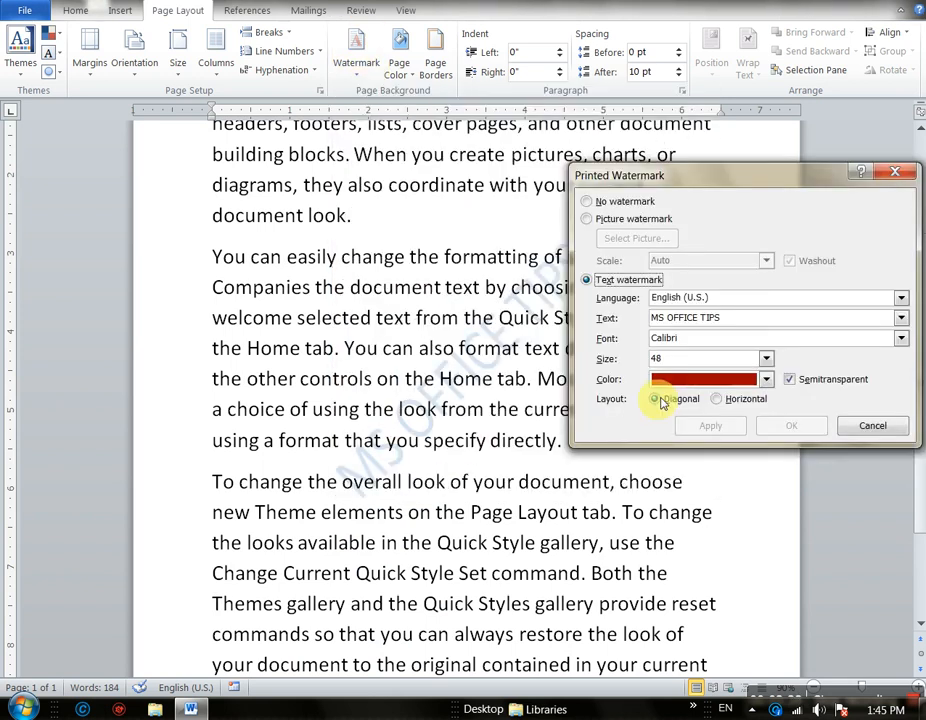
left_click(767, 360)
left_click(765, 430)
left_click(765, 430)
left_click(765, 430)
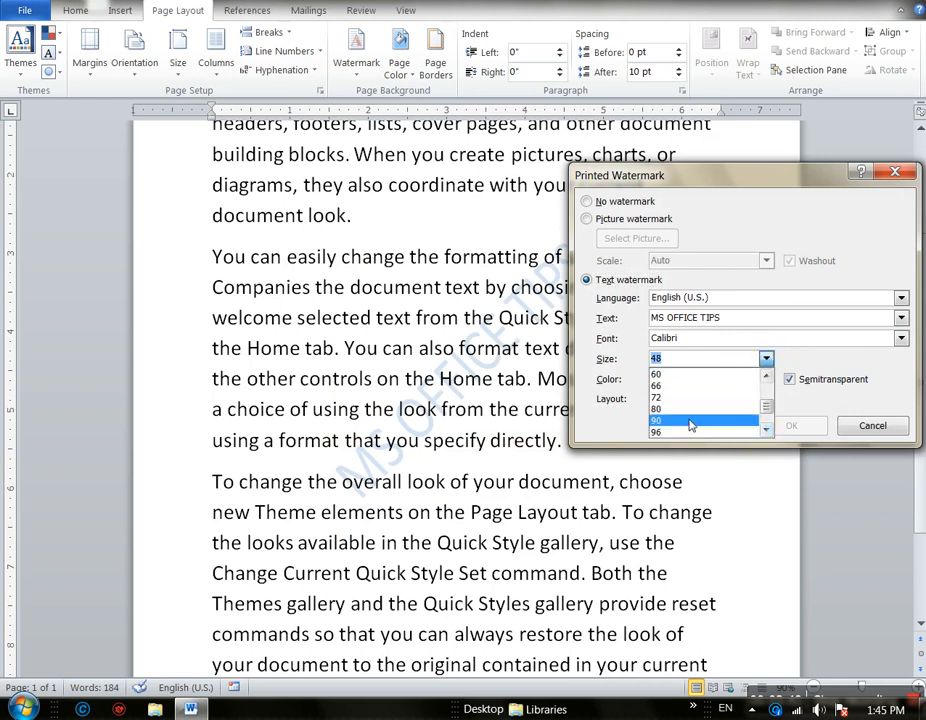
left_click(748, 422)
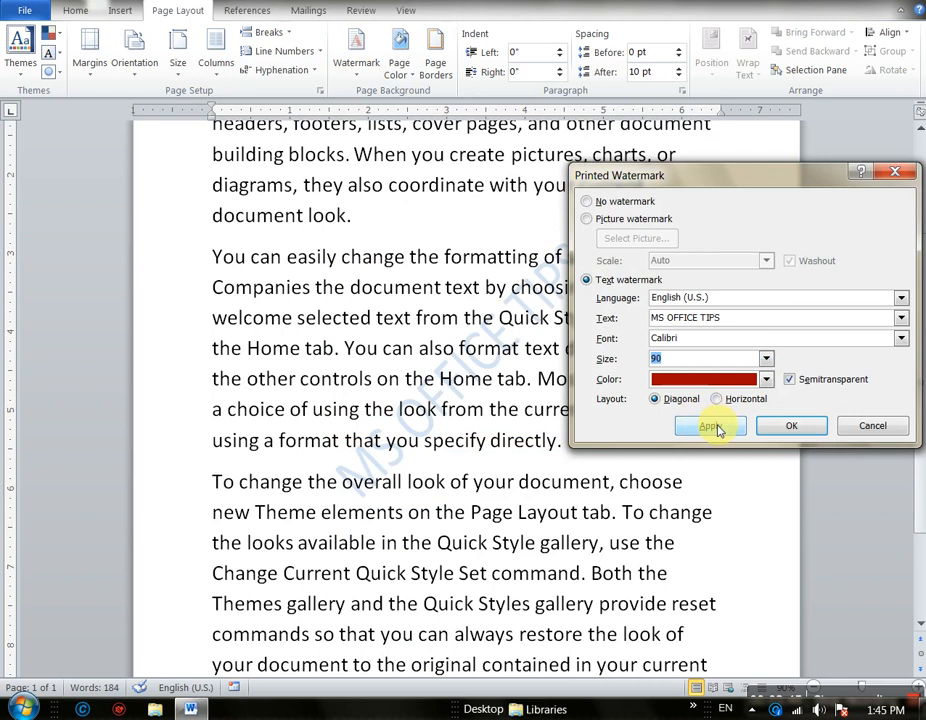
left_click(766, 379)
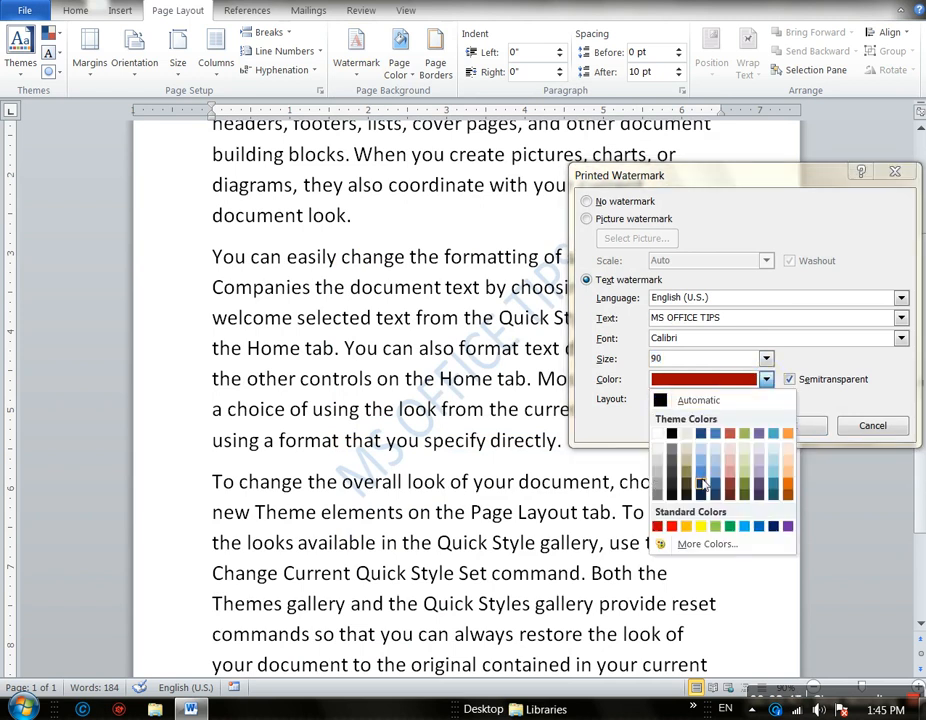
left_click(701, 476)
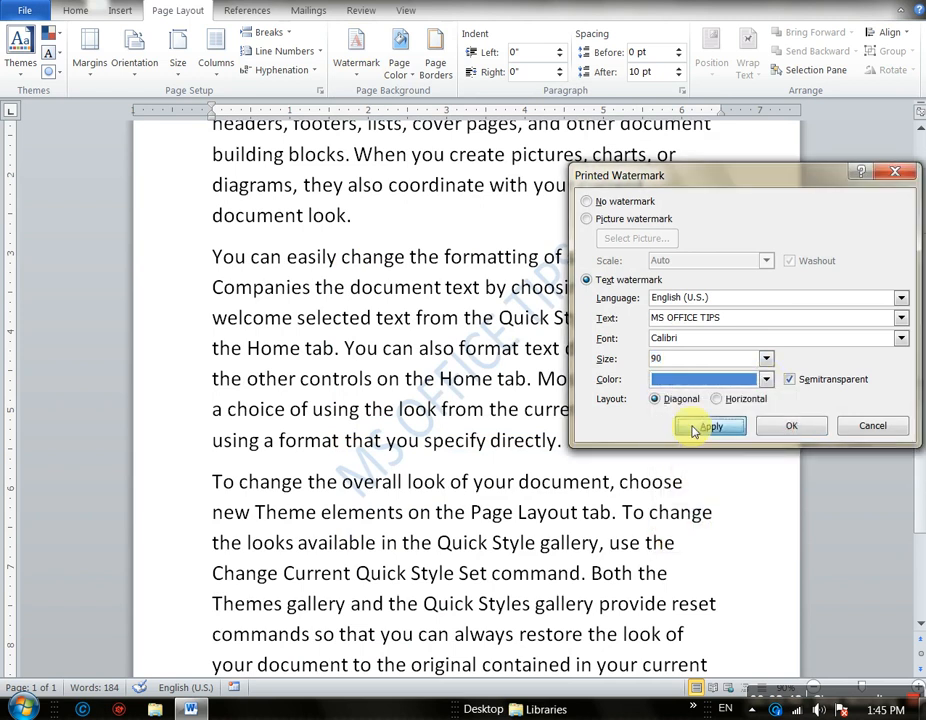
left_click(690, 428)
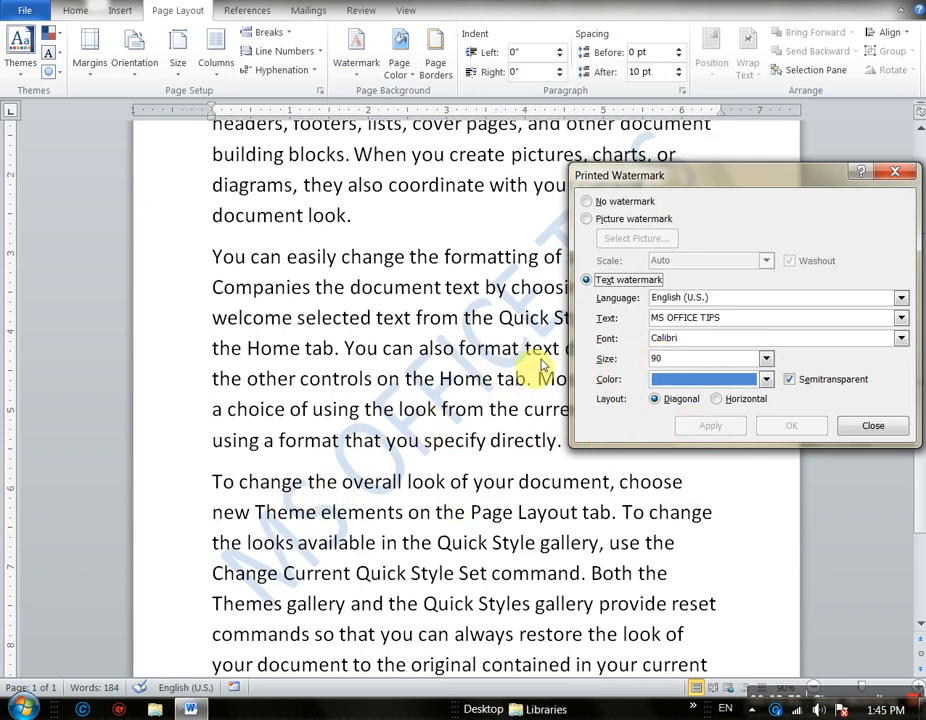
Apply the Horizontal layout to the text watermark, restore the Diagonal layout, and close the watermark settings
left_click(655, 400)
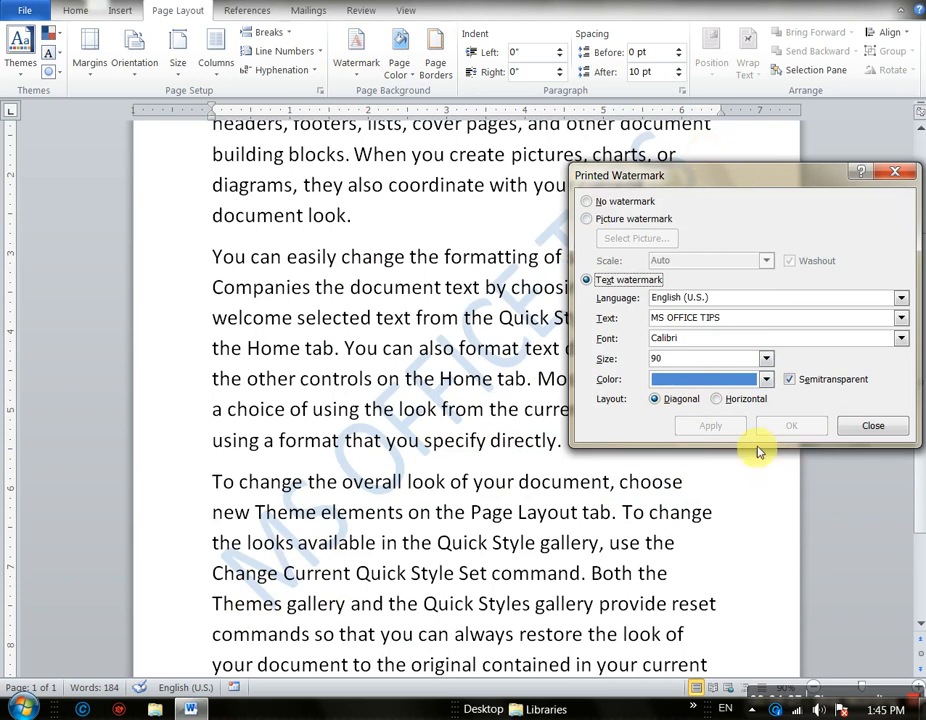
left_click(720, 400)
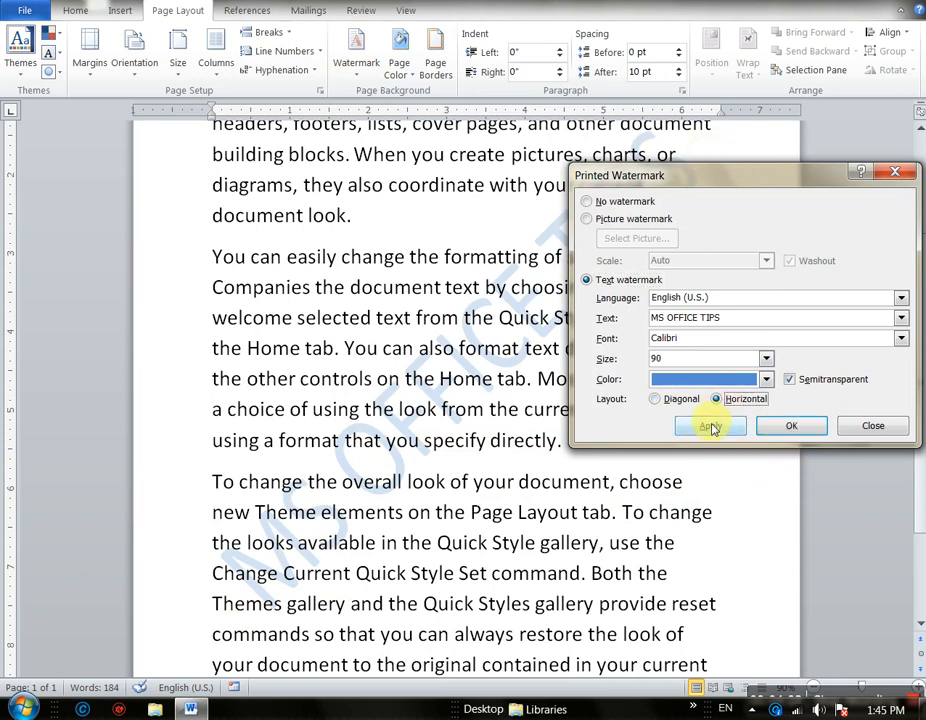
left_click(700, 427)
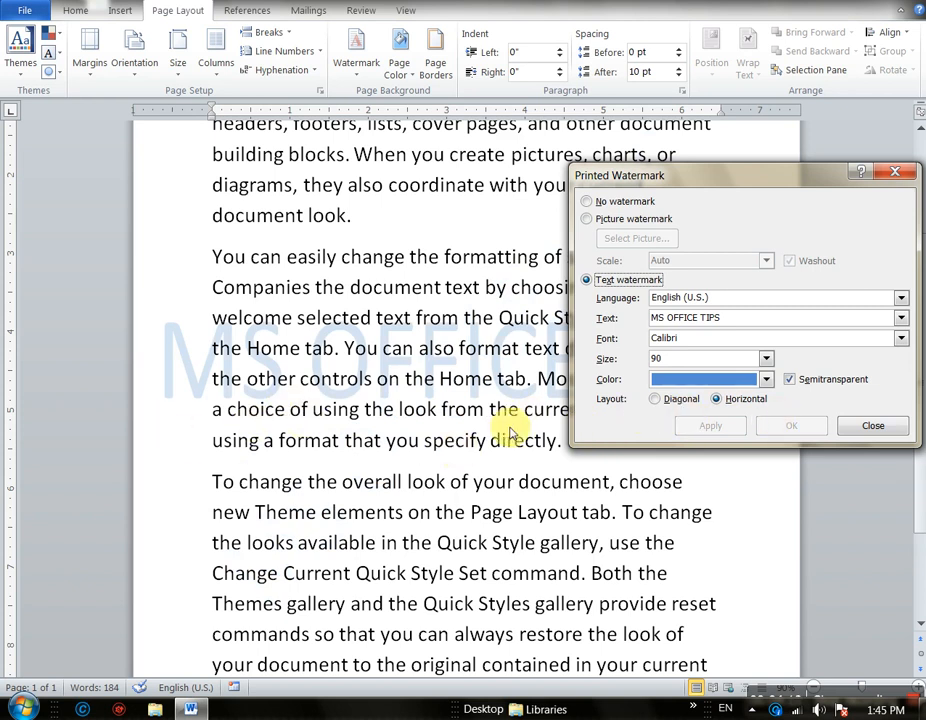
left_click(655, 399)
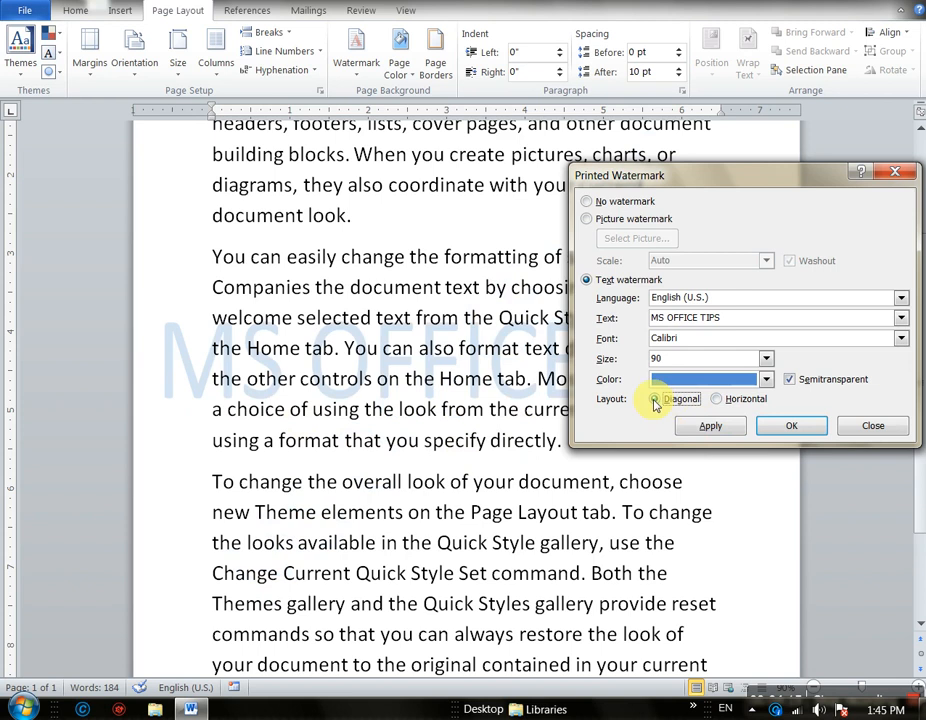
left_click(703, 430)
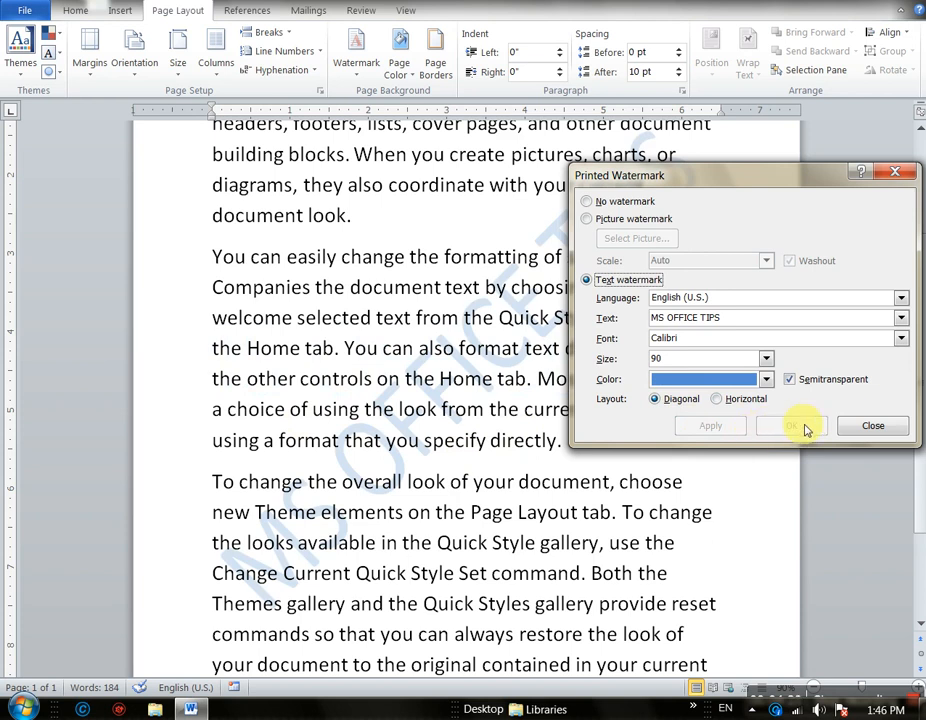
left_click(870, 426)
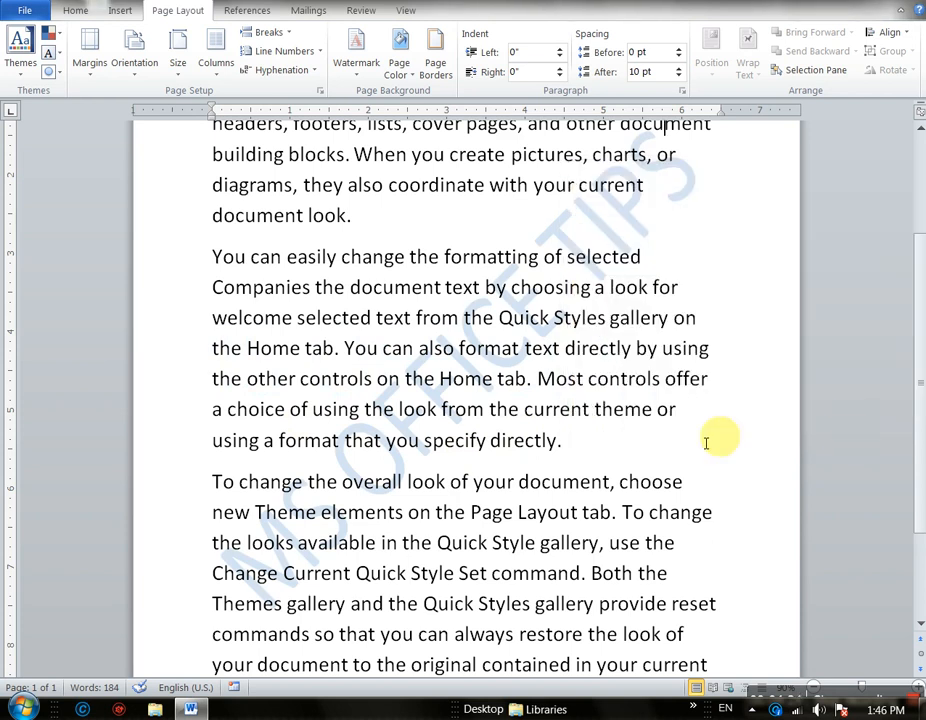
Open the page header for editing and select all its content, including the MS OFFICE TIPS watermark
scroll(471, 502, "up", 1)
scroll(471, 502, "up", 1)
scroll(471, 502, "down", 3)
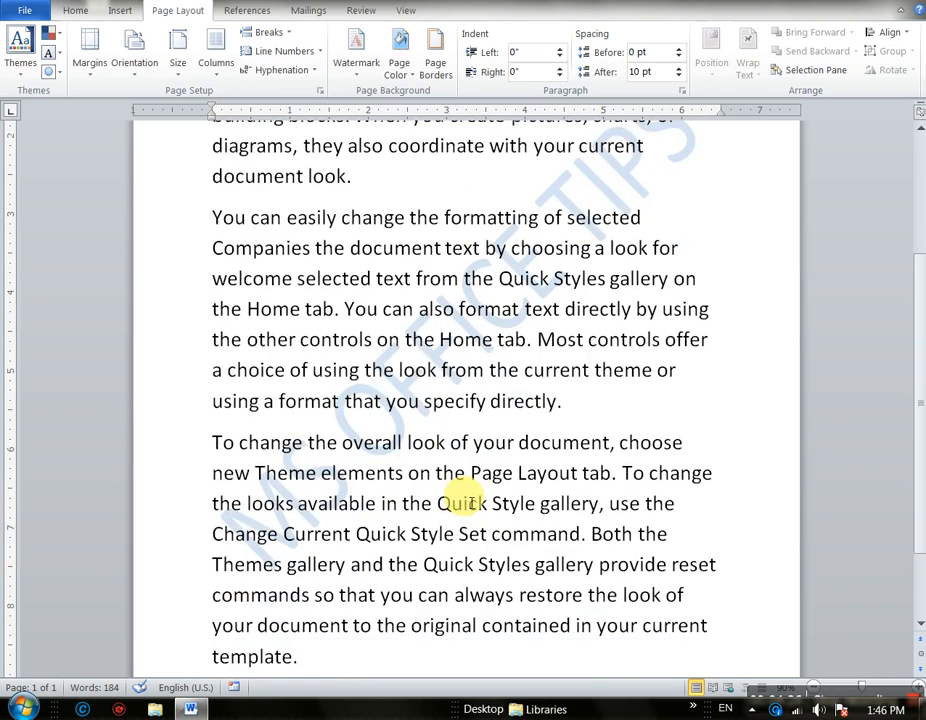
scroll(463, 503, "up", 2)
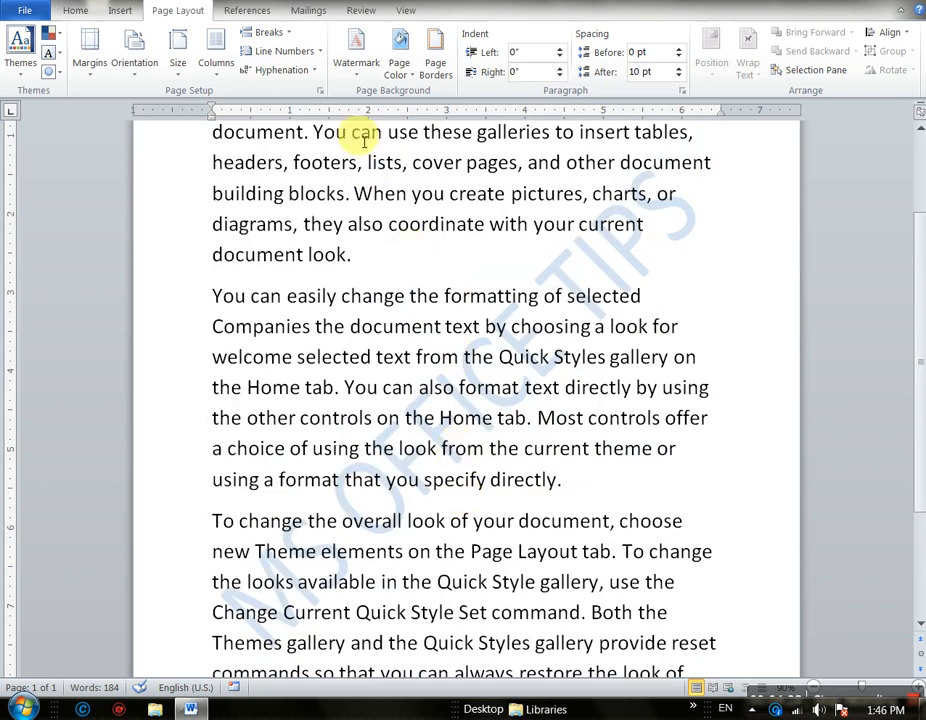
scroll(428, 351, "up", 4)
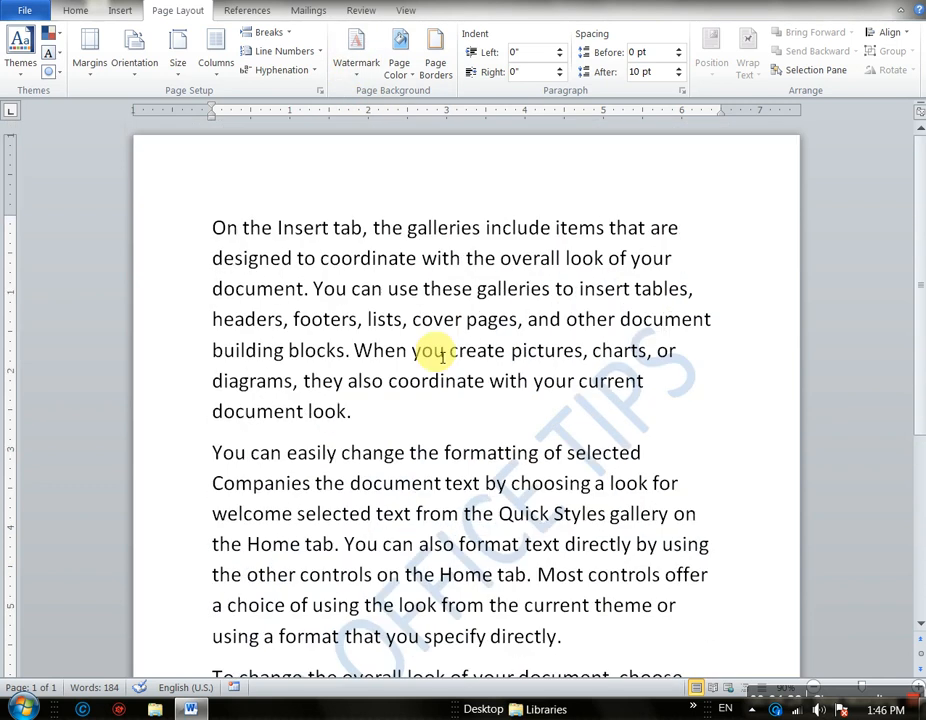
double_click(436, 197)
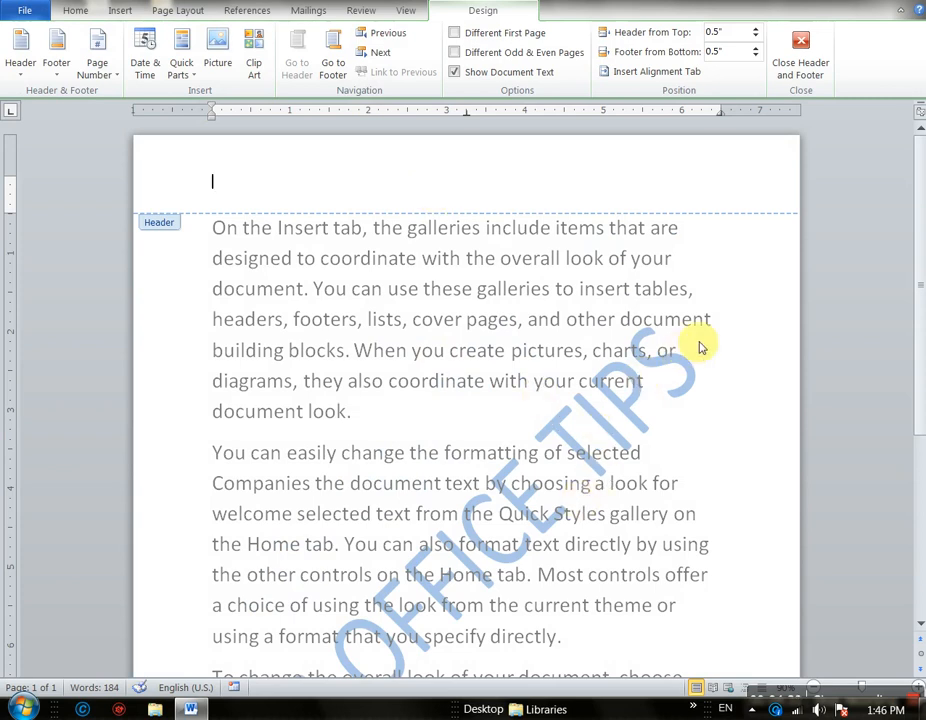
key("ctrl+a")
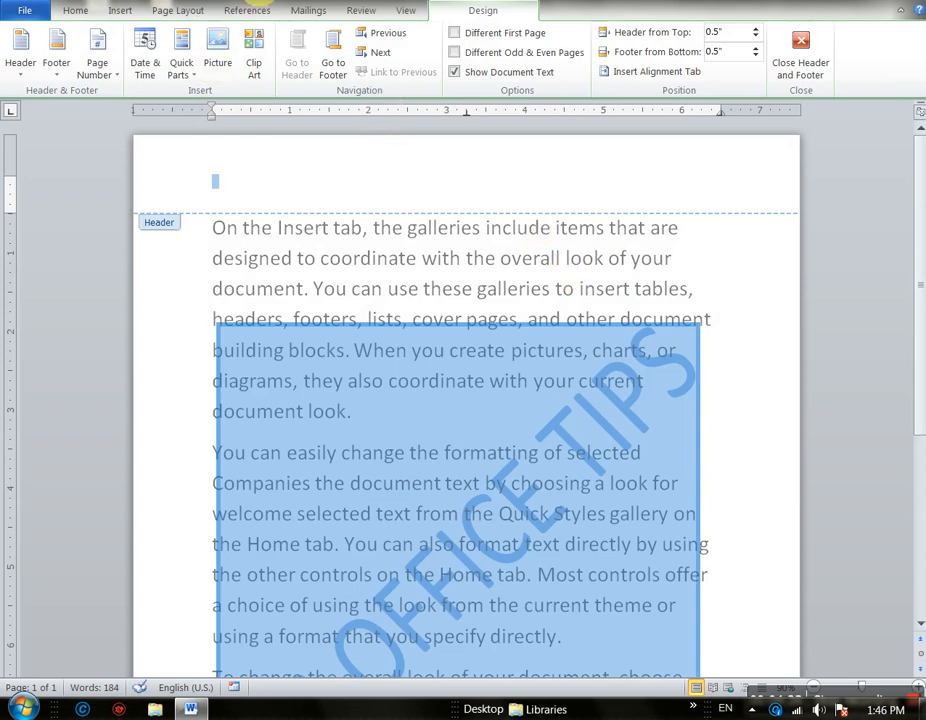
Save the selected watermark to the Watermarks gallery as a building block named "Chsnnel name" and leave header editing
left_click(180, 10)
left_click(352, 60)
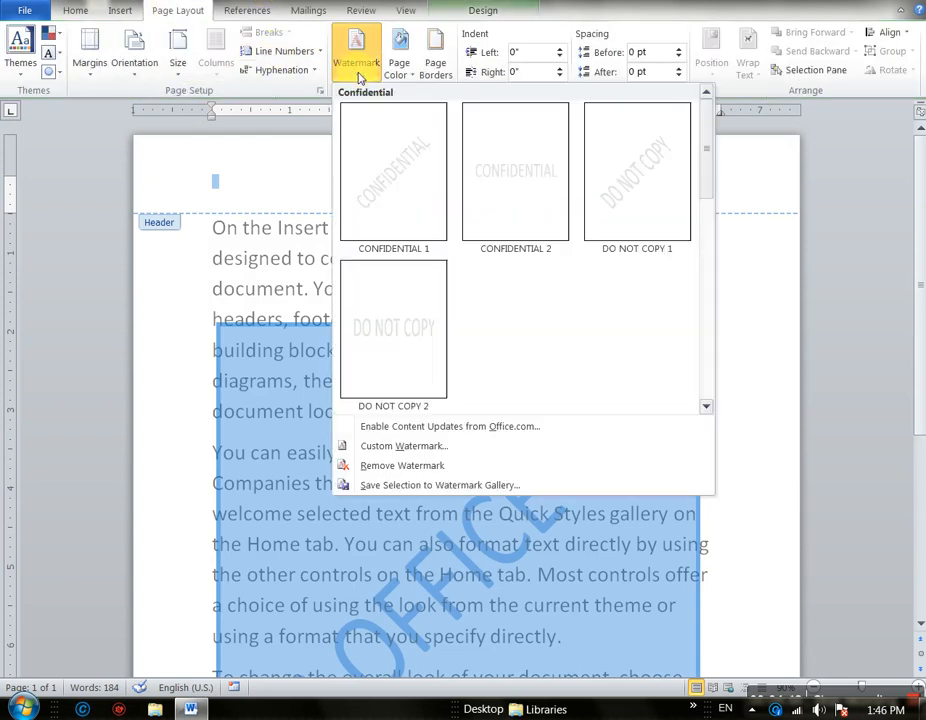
left_click(398, 487)
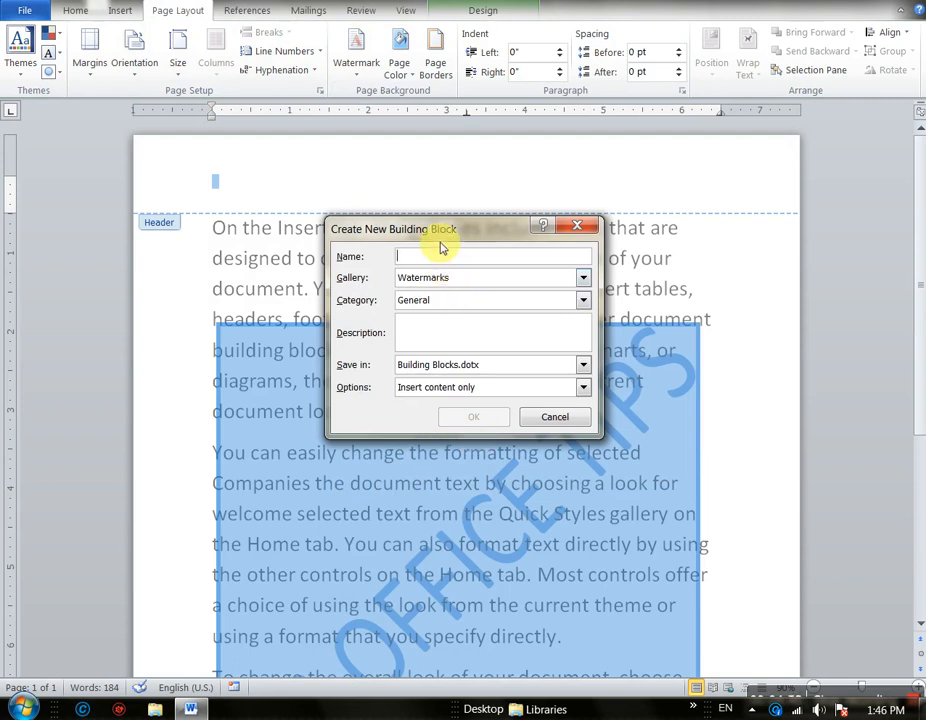
type("Chsnnel name")
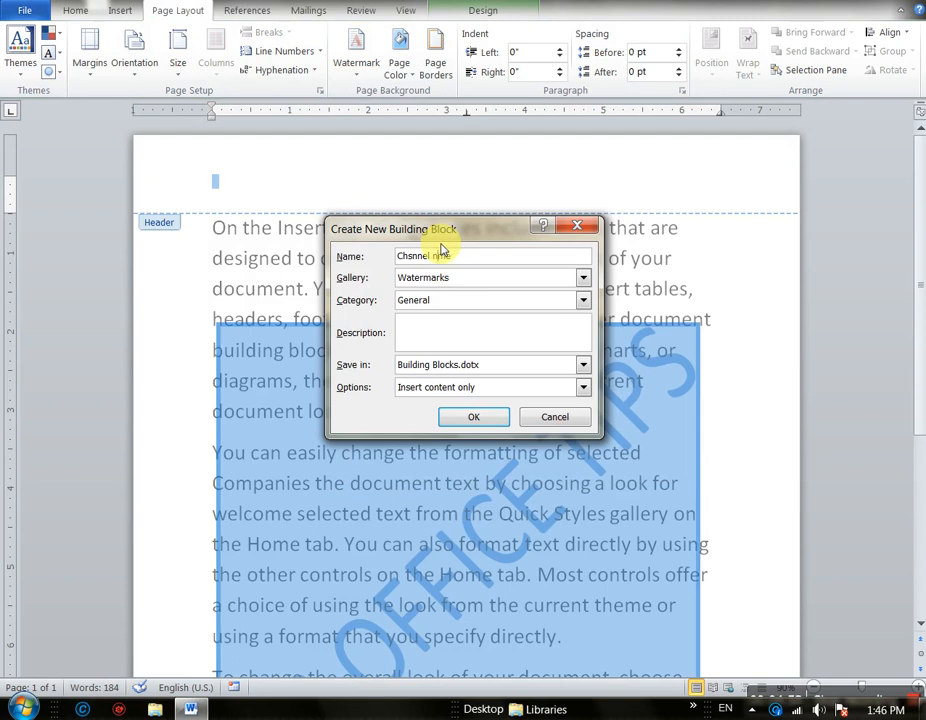
left_click(472, 420)
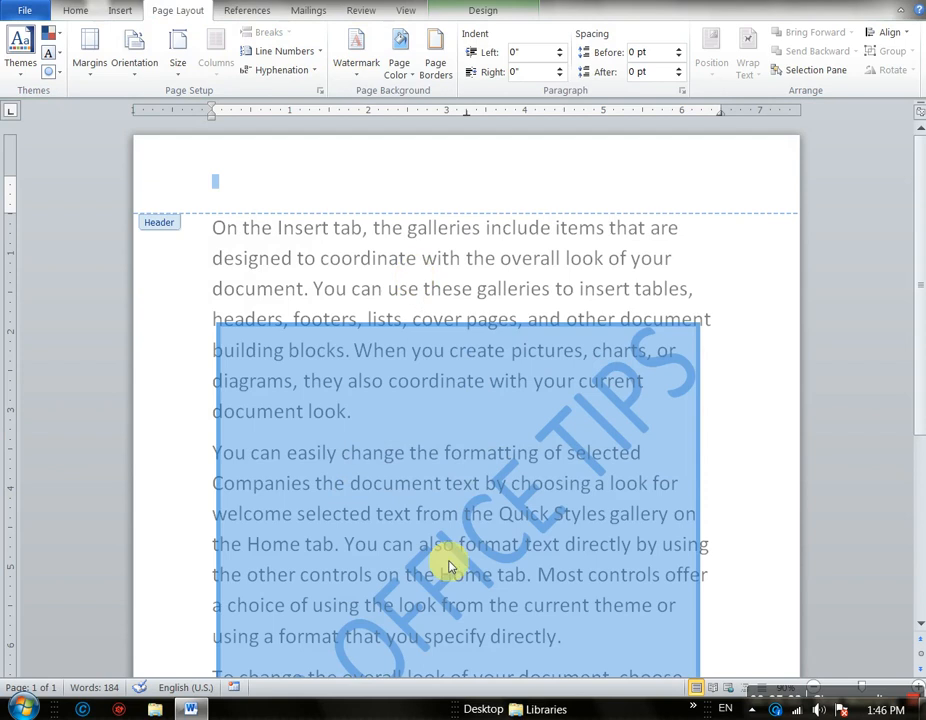
double_click(417, 290)
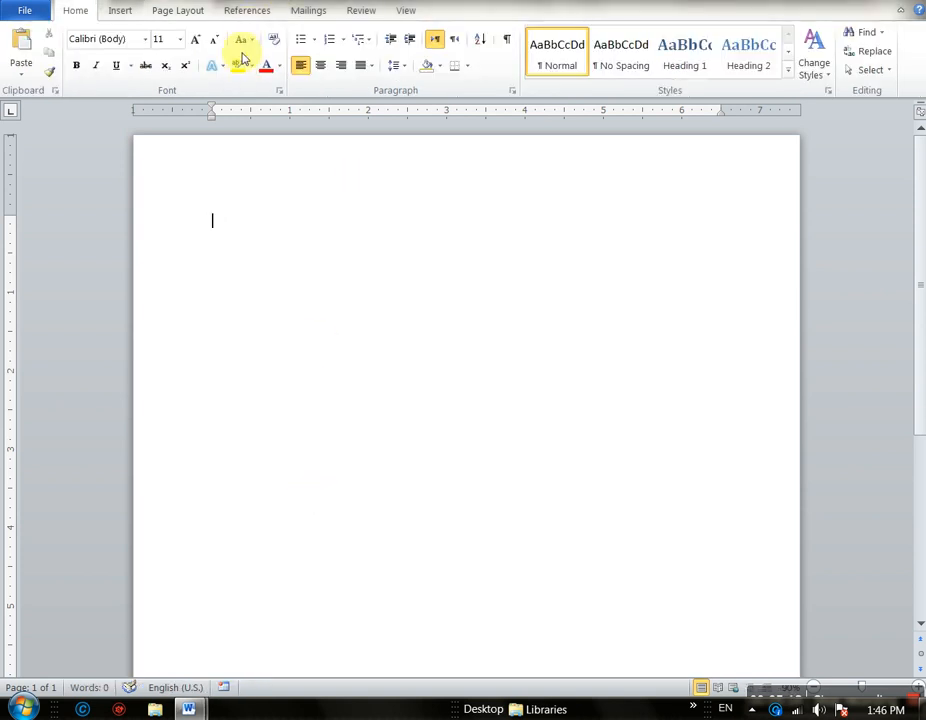
Apply the saved MS OFFICE TIPS watermark from the General category of the watermark gallery to the blank document
left_click(193, 12)
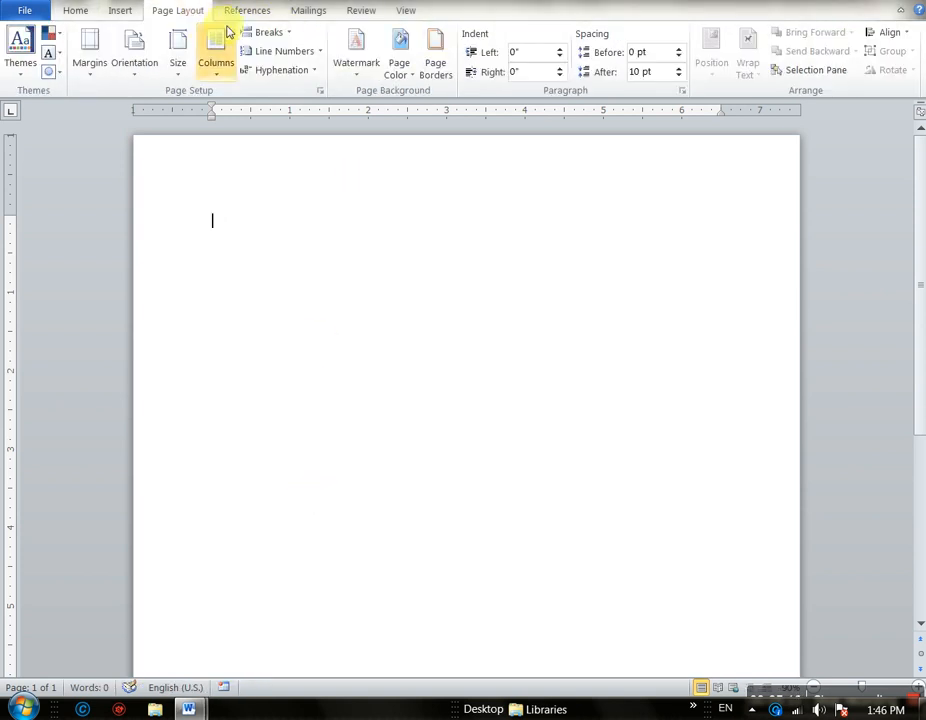
left_click(356, 61)
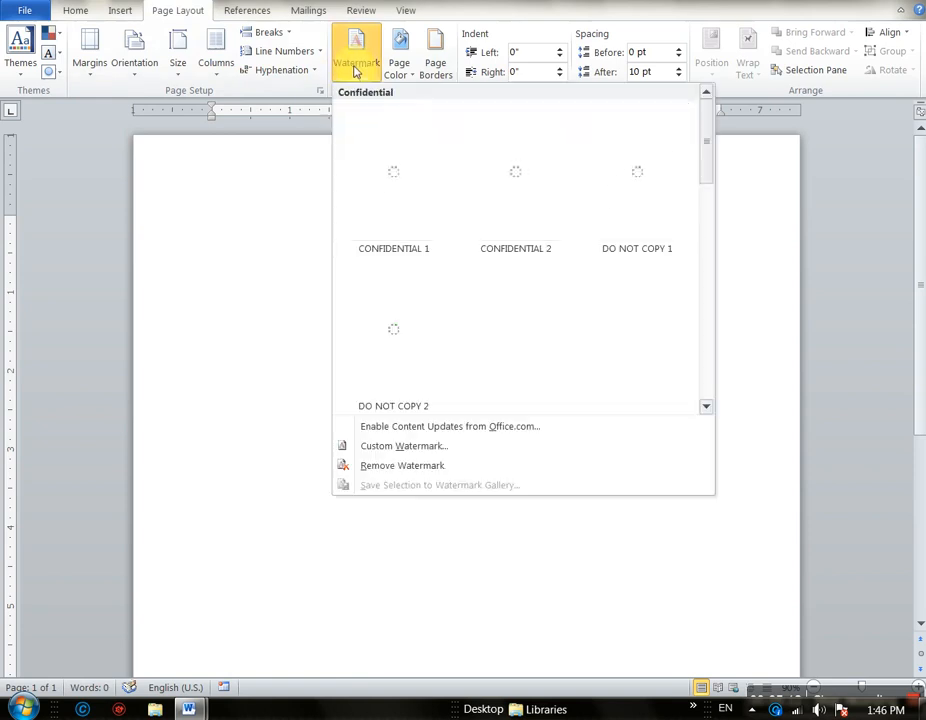
left_click(705, 409)
left_click(706, 409)
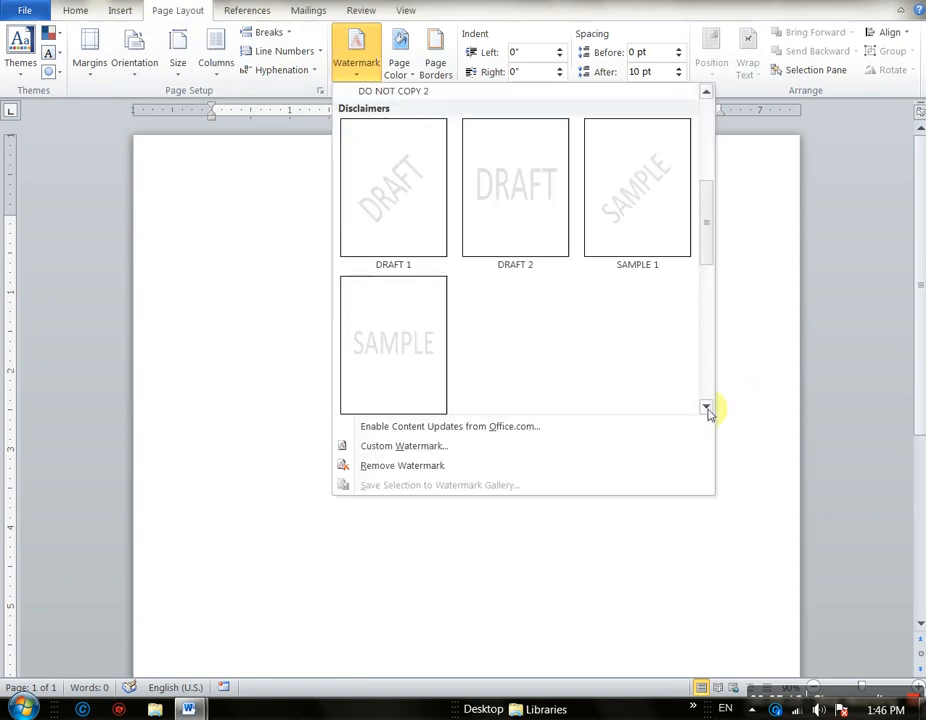
left_click(706, 409)
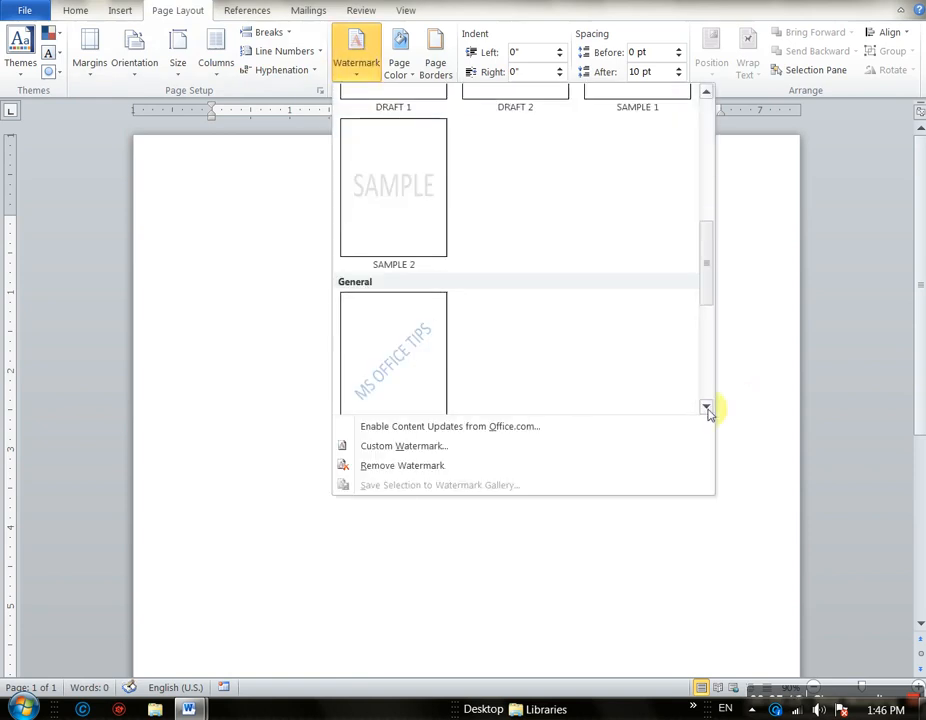
left_click(418, 384)
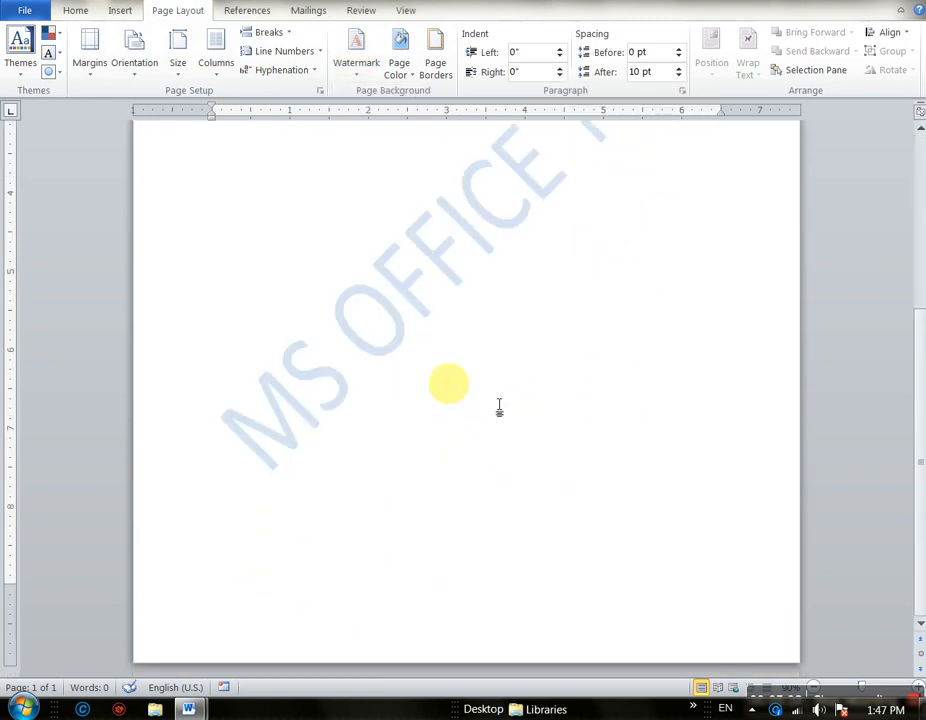
scroll(499, 407, "down", 3)
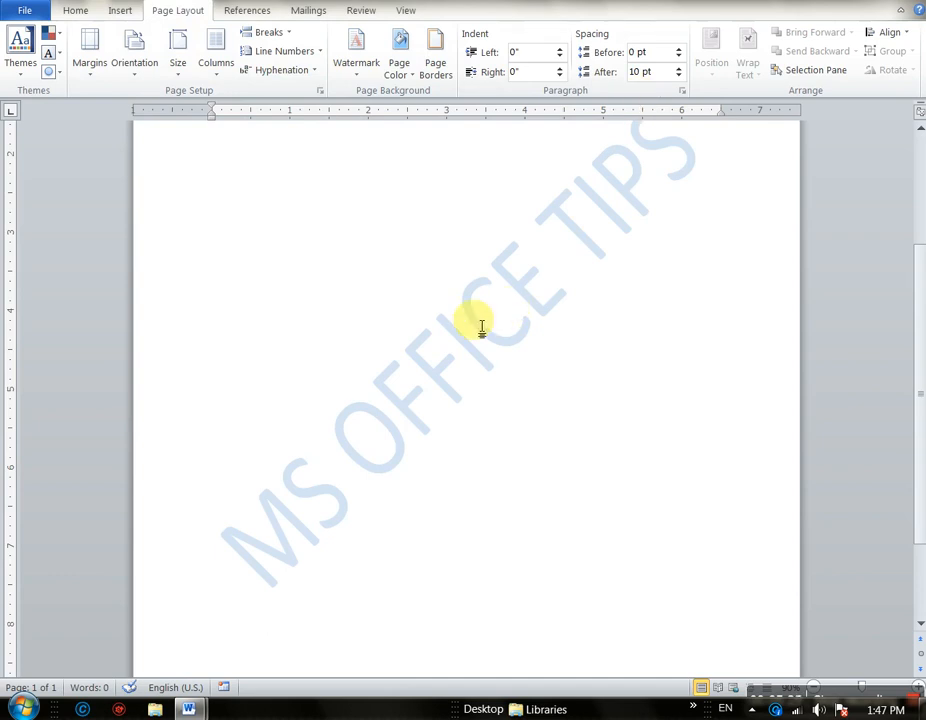
Close the blank watermarked document without saving its changes
key("ctrl+z")
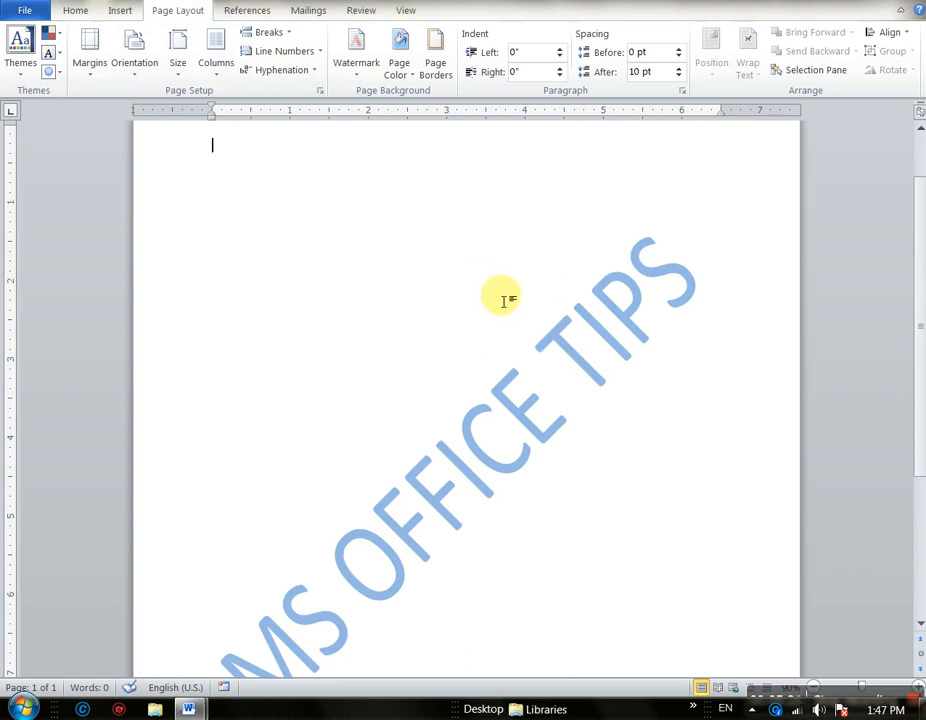
key("Return")
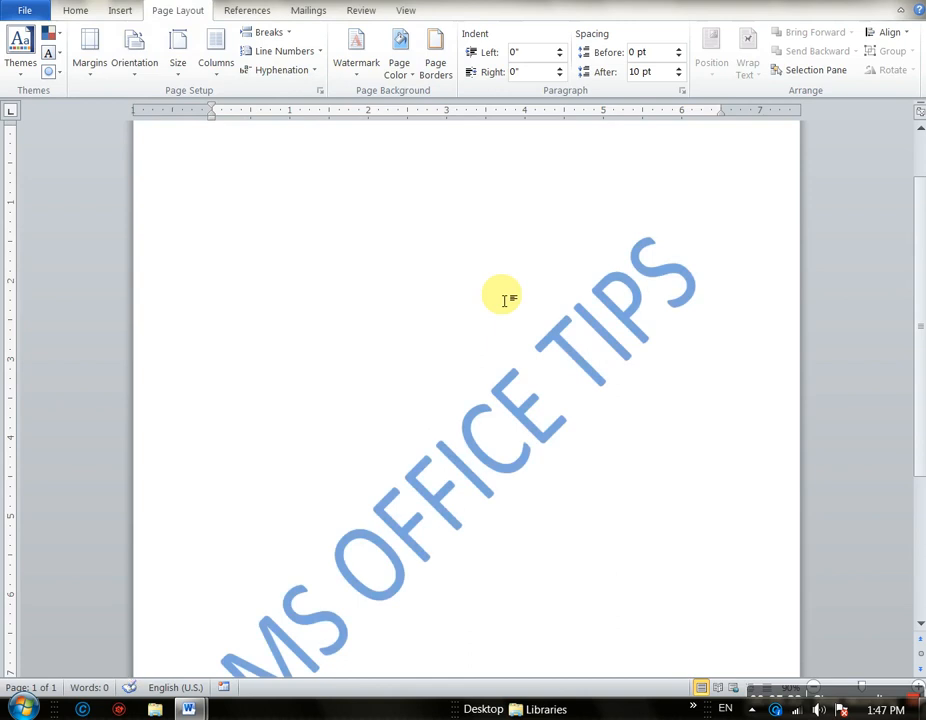
key("ctrl+w")
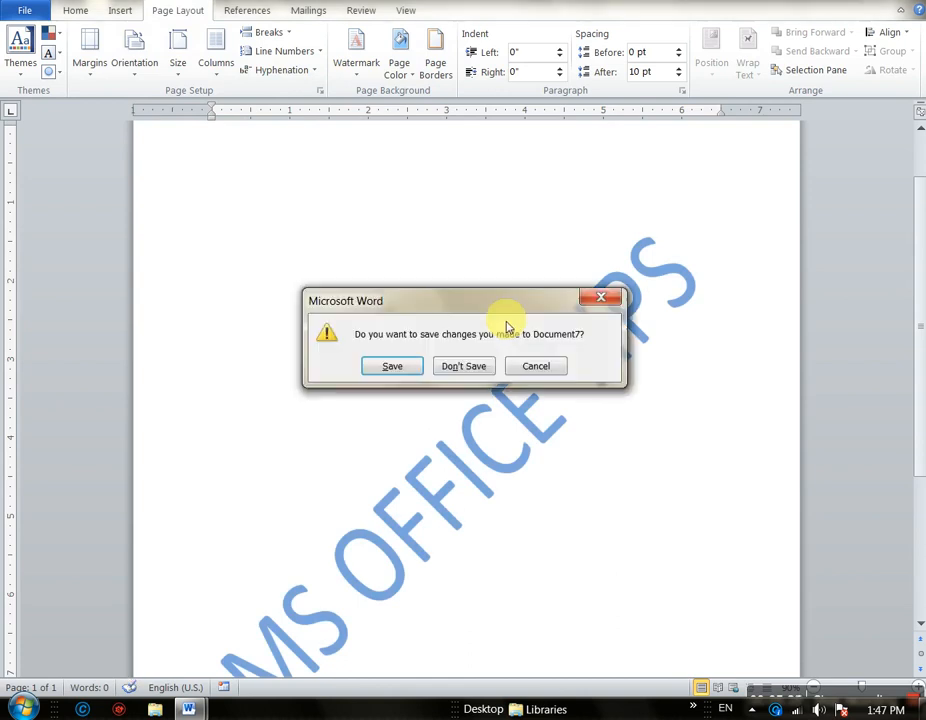
left_click(470, 366)
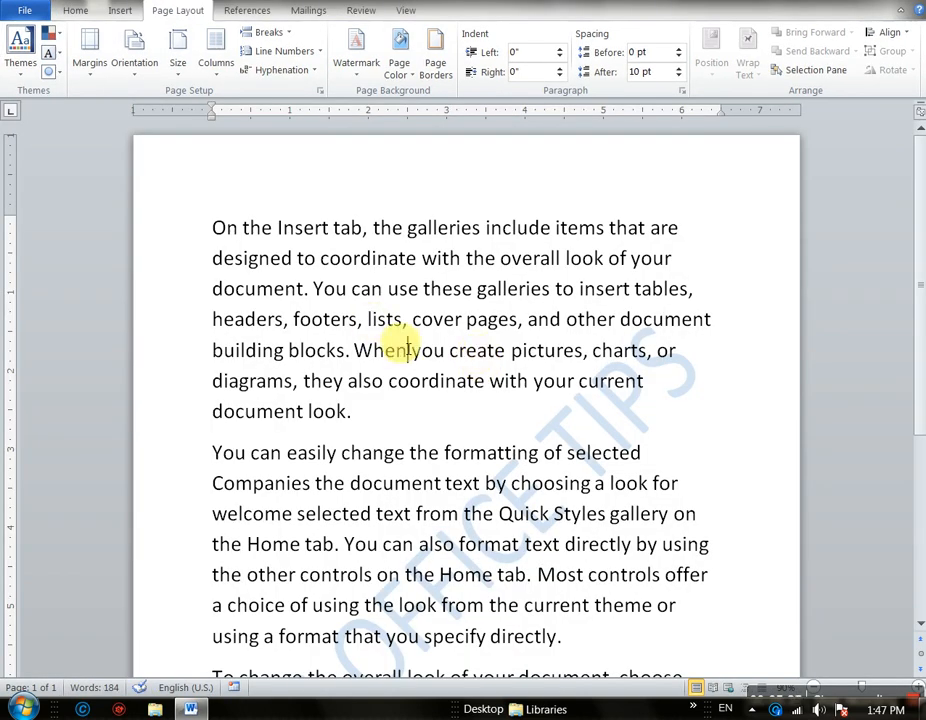
Remove the MS OFFICE TIPS watermark from the document containing the sample text
scroll(410, 346, "down", 2)
scroll(410, 346, "up", 1)
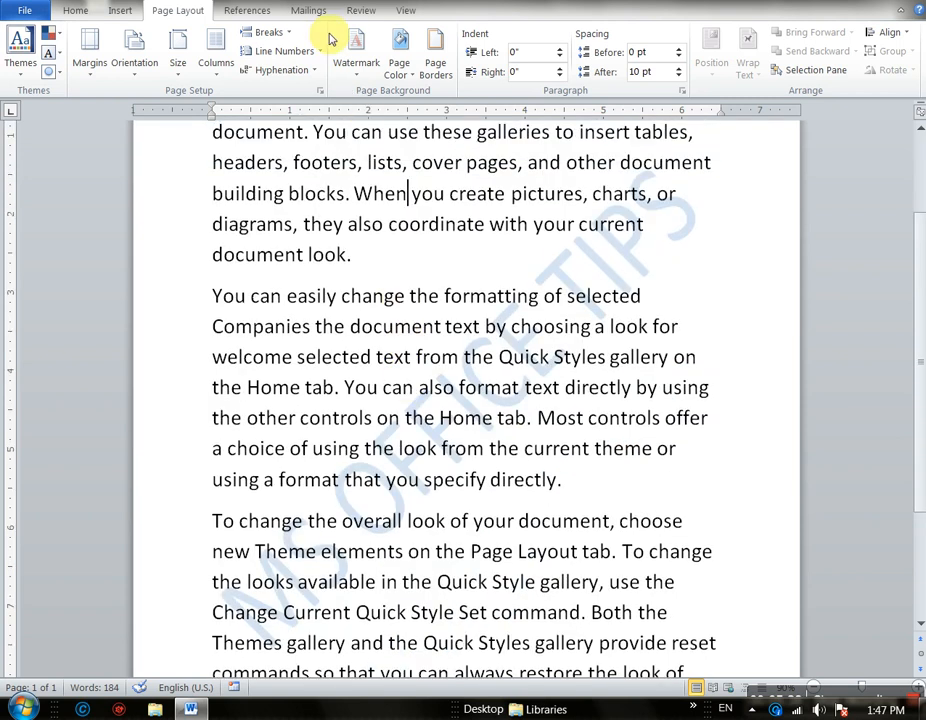
left_click(360, 79)
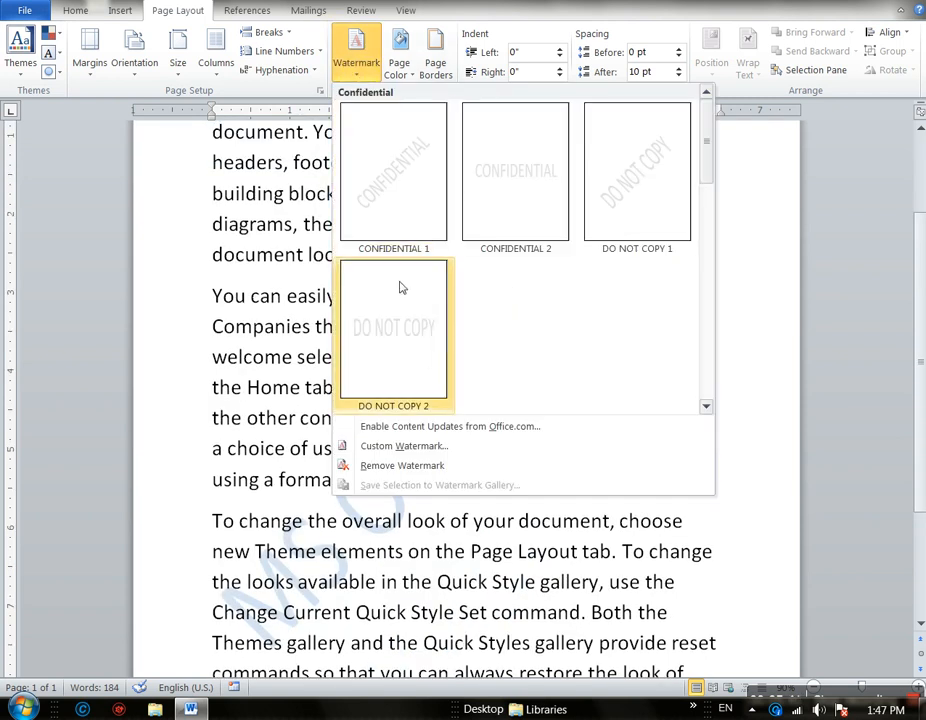
left_click(403, 466)
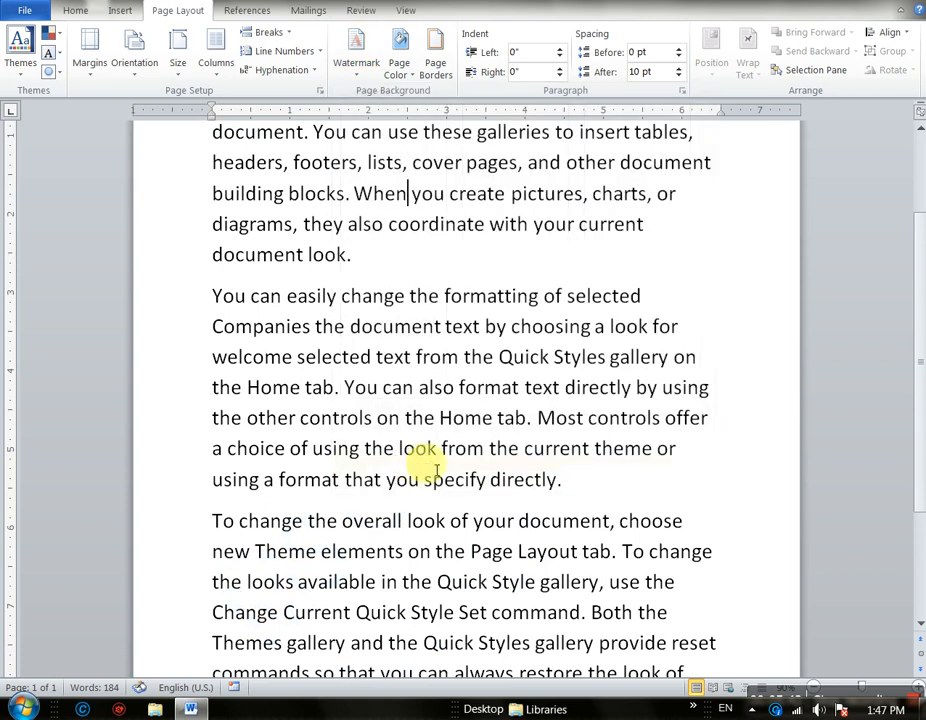
scroll(434, 322, "up", 3)
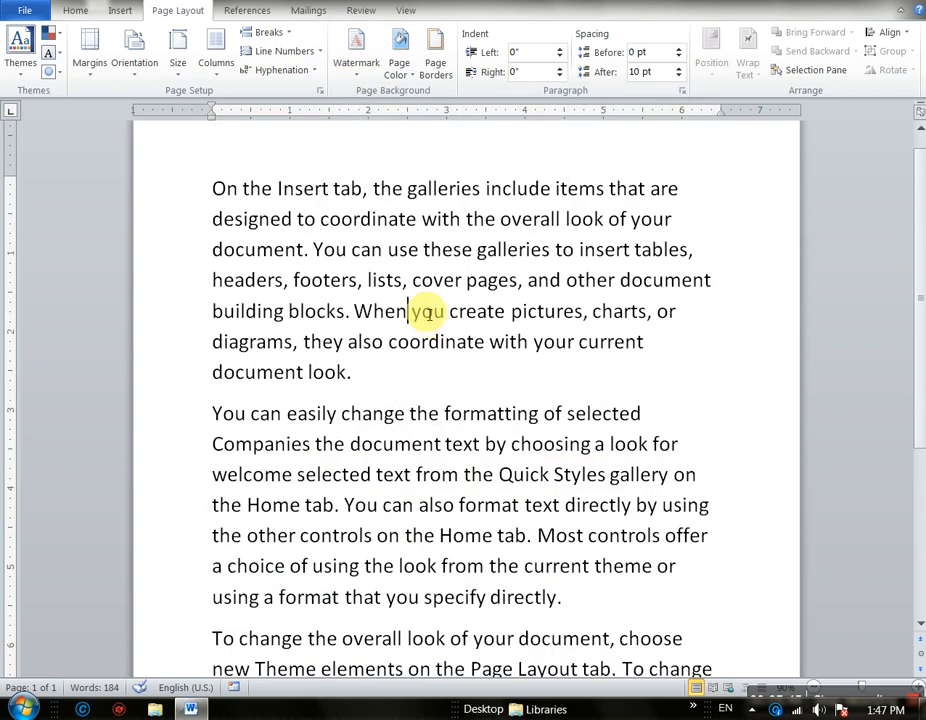
Apply a light violet-blue page color from the standard color palette and review it down the whole page
left_click(408, 82)
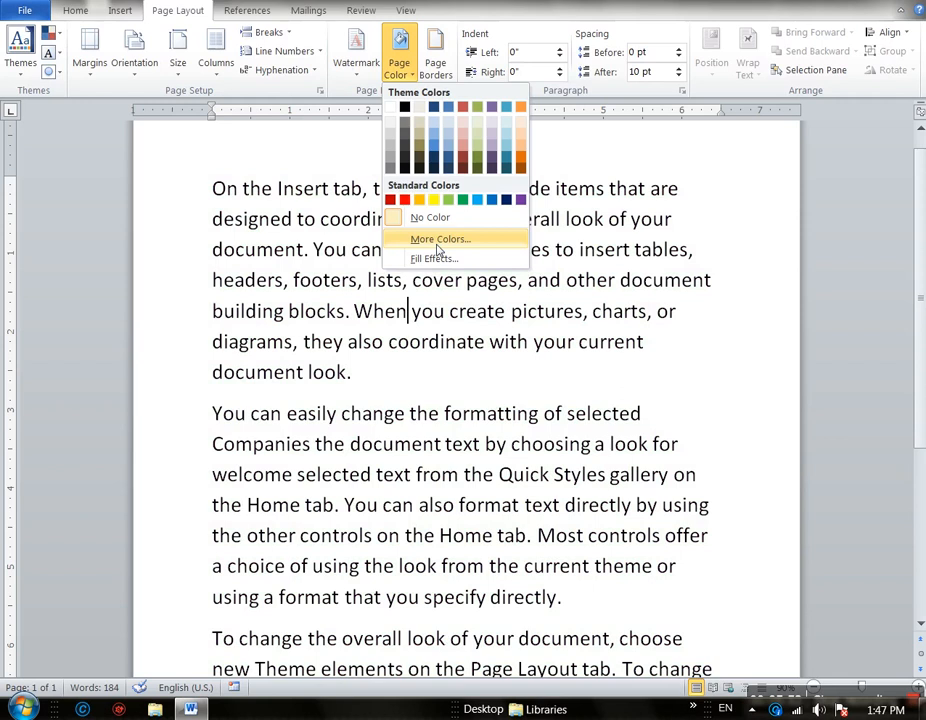
left_click(437, 245)
left_click(470, 312)
left_click(434, 293)
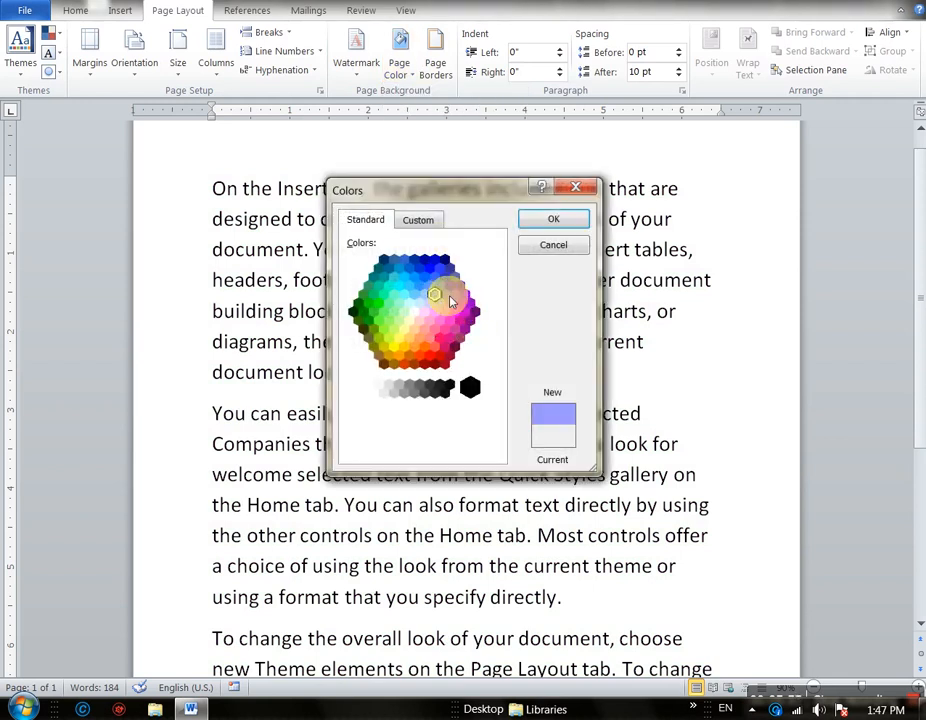
left_click(535, 221)
scroll(533, 430, "down", 3)
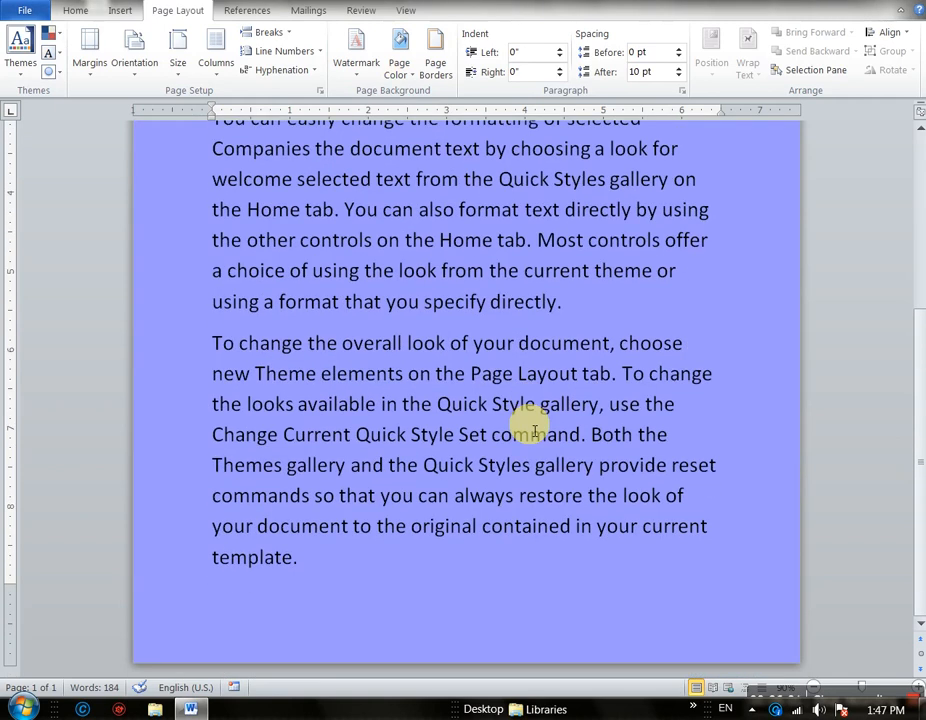
scroll(535, 430, "up", 3)
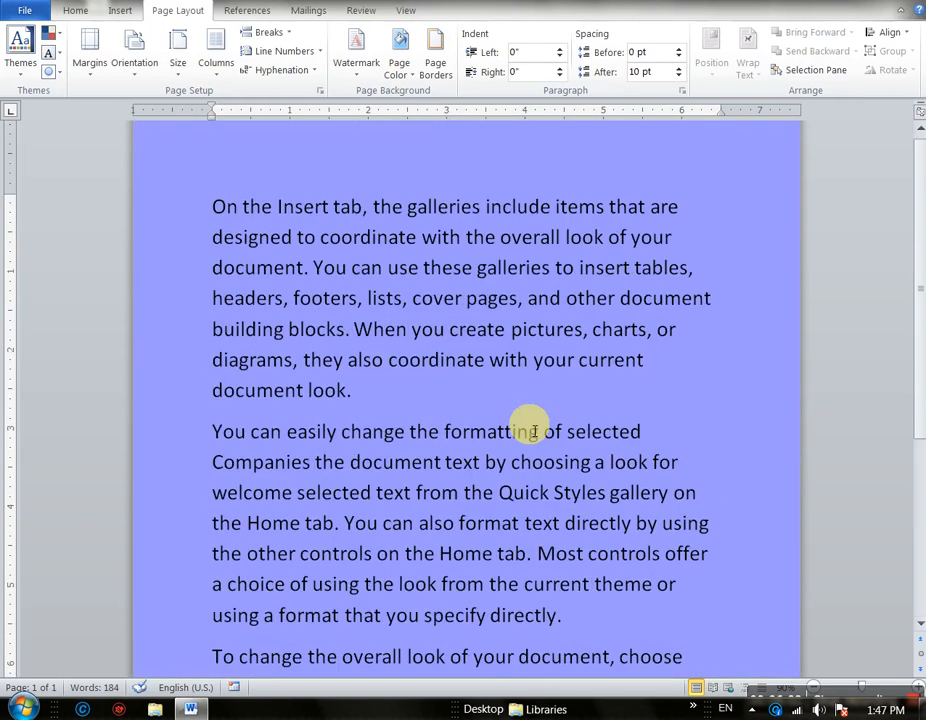
Fill the page background with the Papyrus texture
left_click(407, 80)
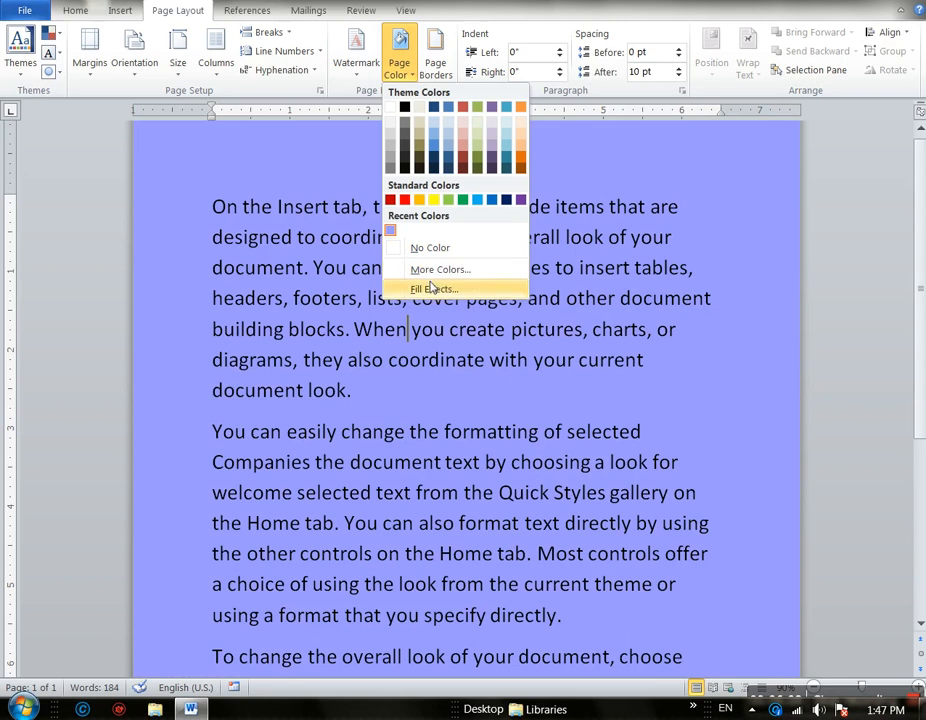
left_click(424, 289)
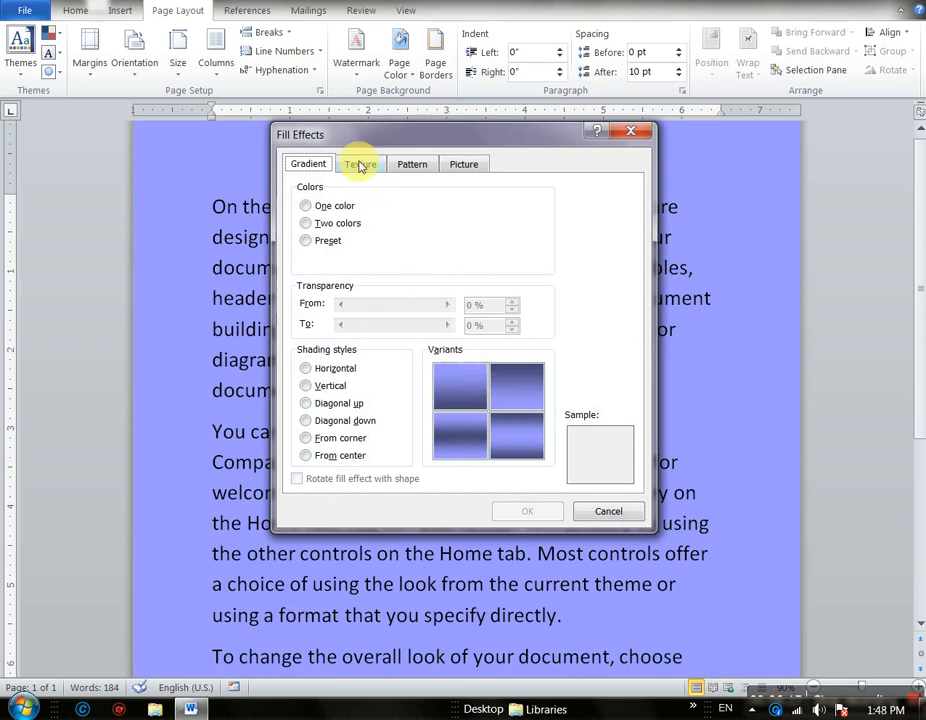
left_click(362, 167)
left_click(345, 240)
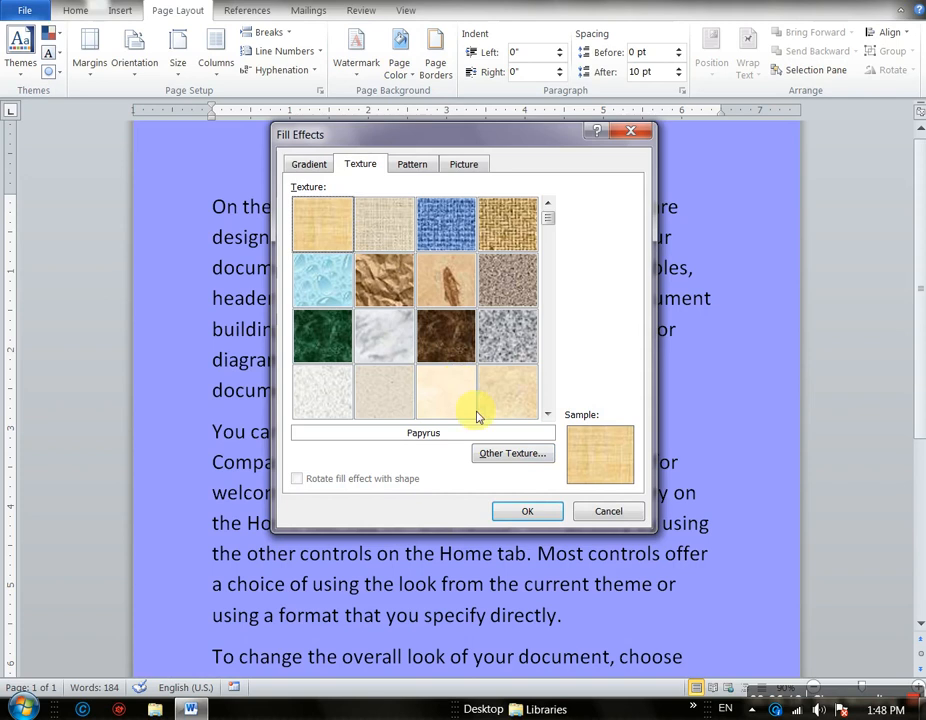
left_click(507, 508)
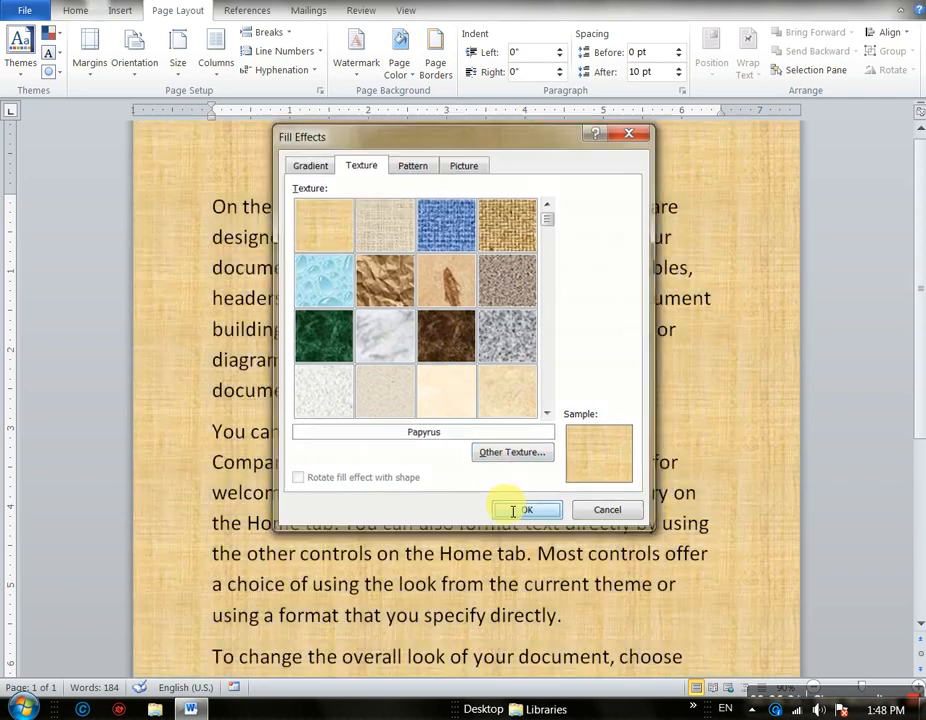
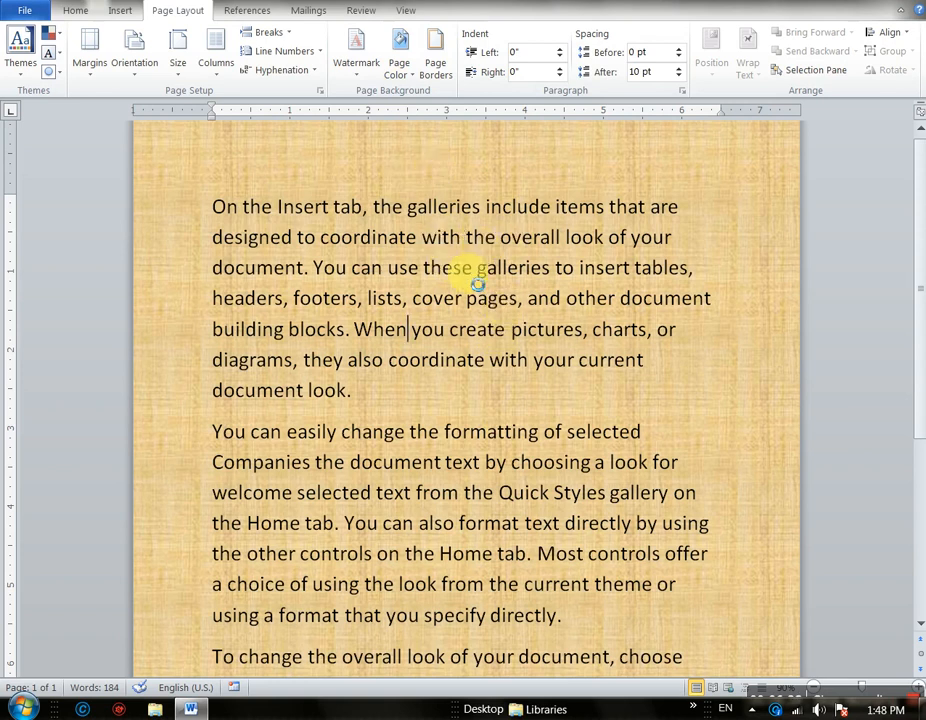
Check the textured page in the print preview, return to the document and set the page color to No Color
key("ctrl+p")
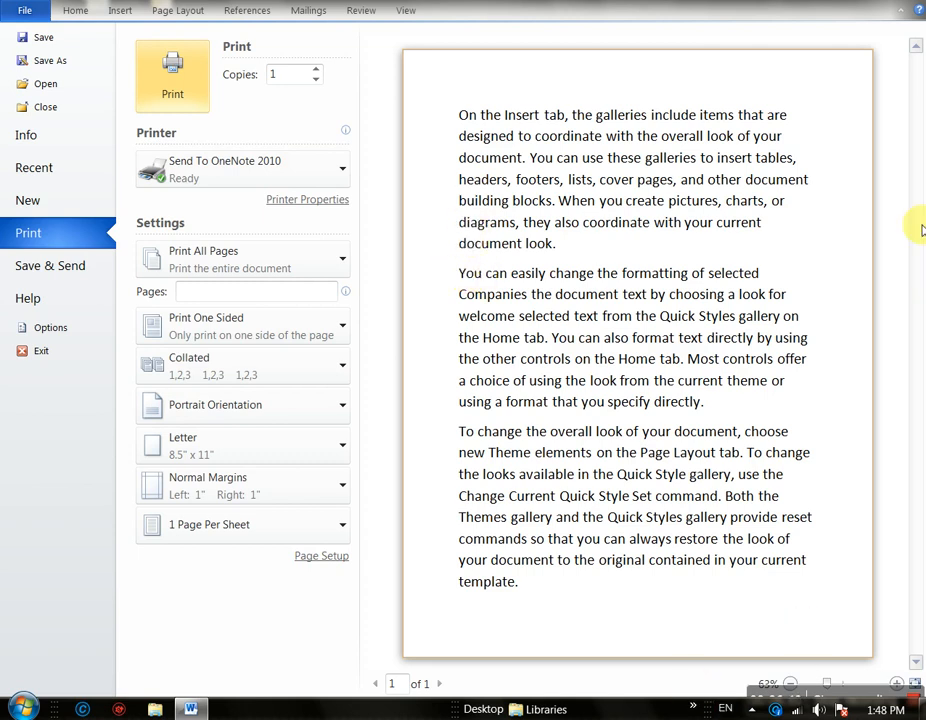
key("Escape")
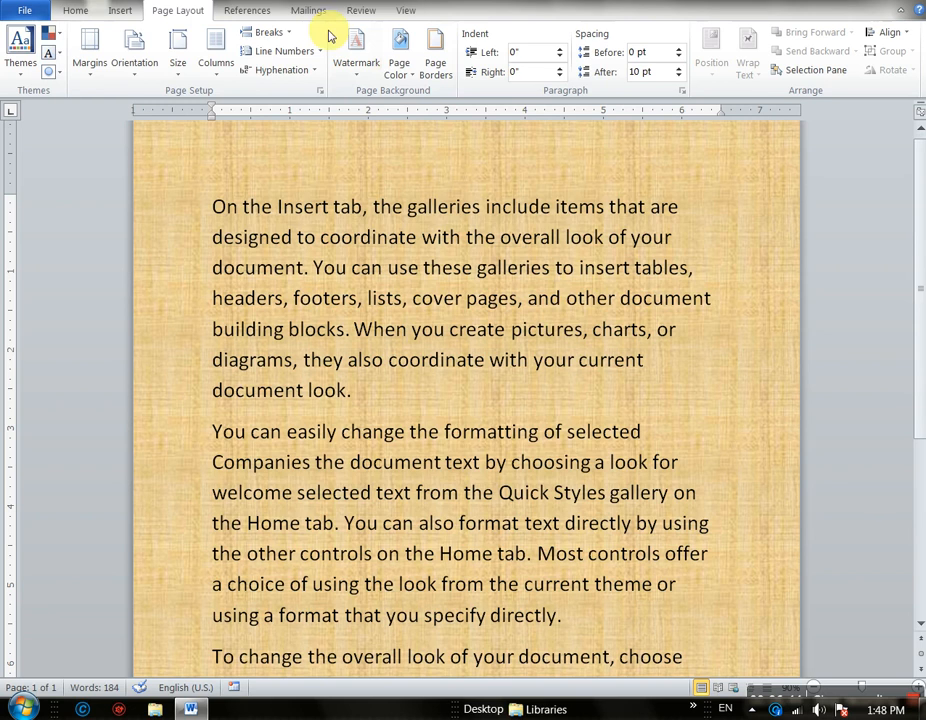
left_click(399, 58)
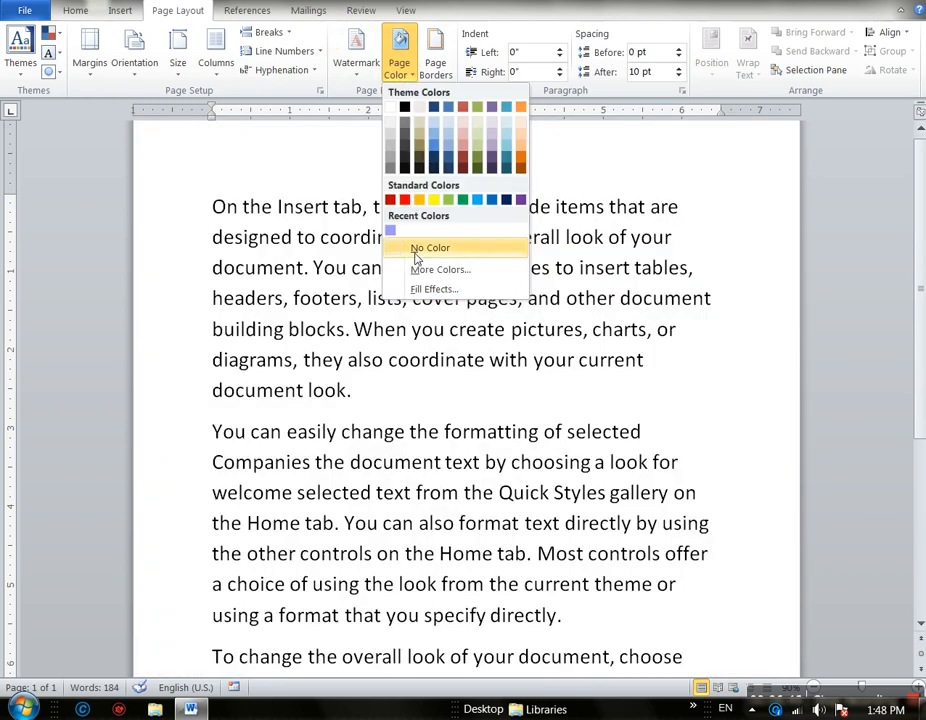
left_click(415, 252)
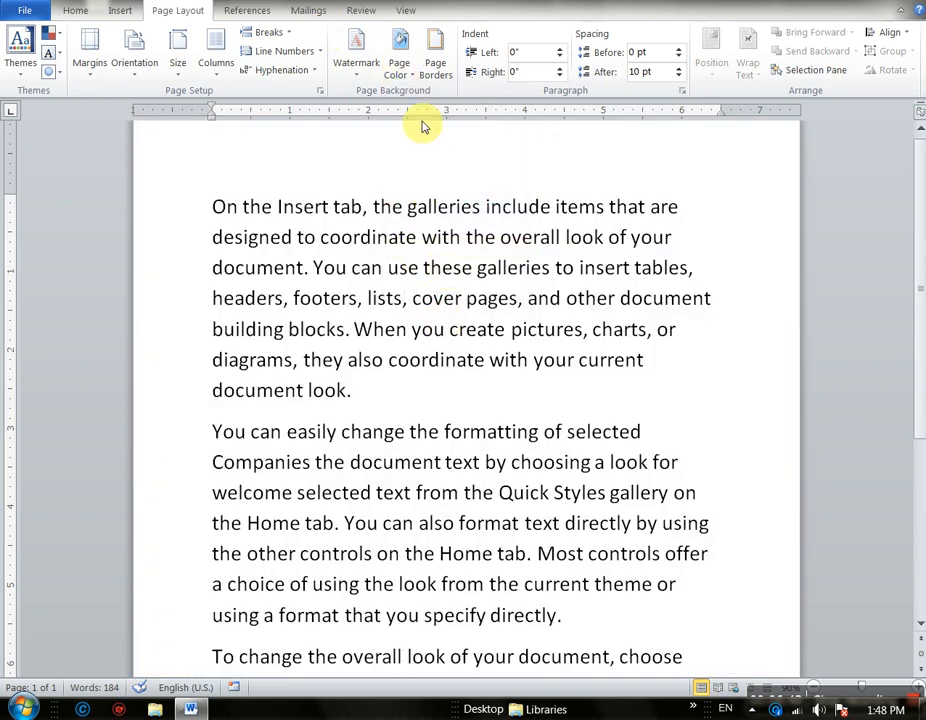
Set up a Box page border with a width of 4 ½ pt
left_click(438, 68)
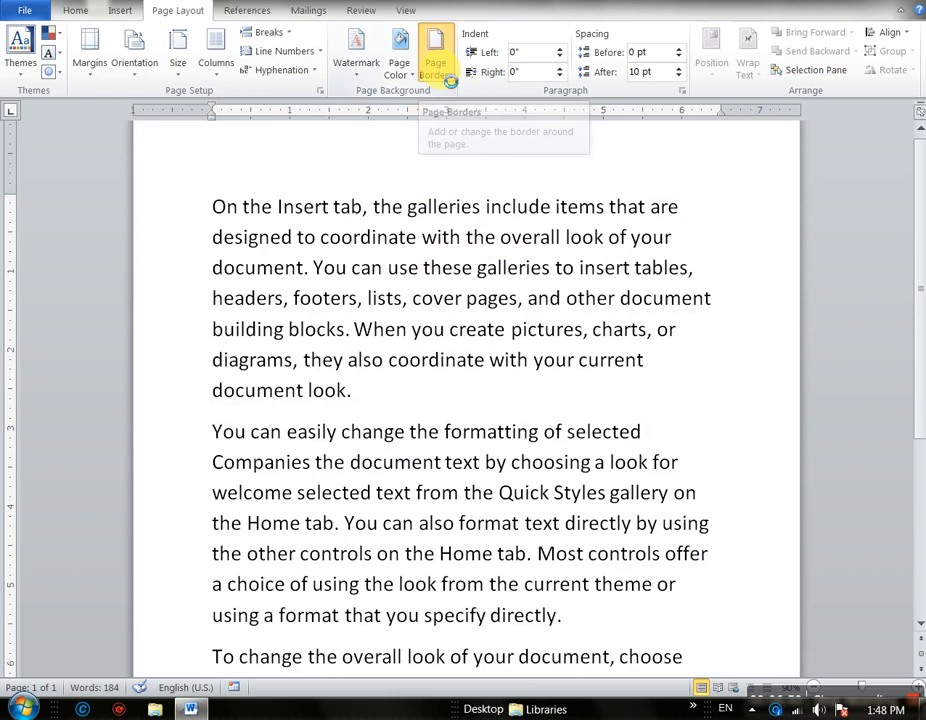
left_click(265, 286)
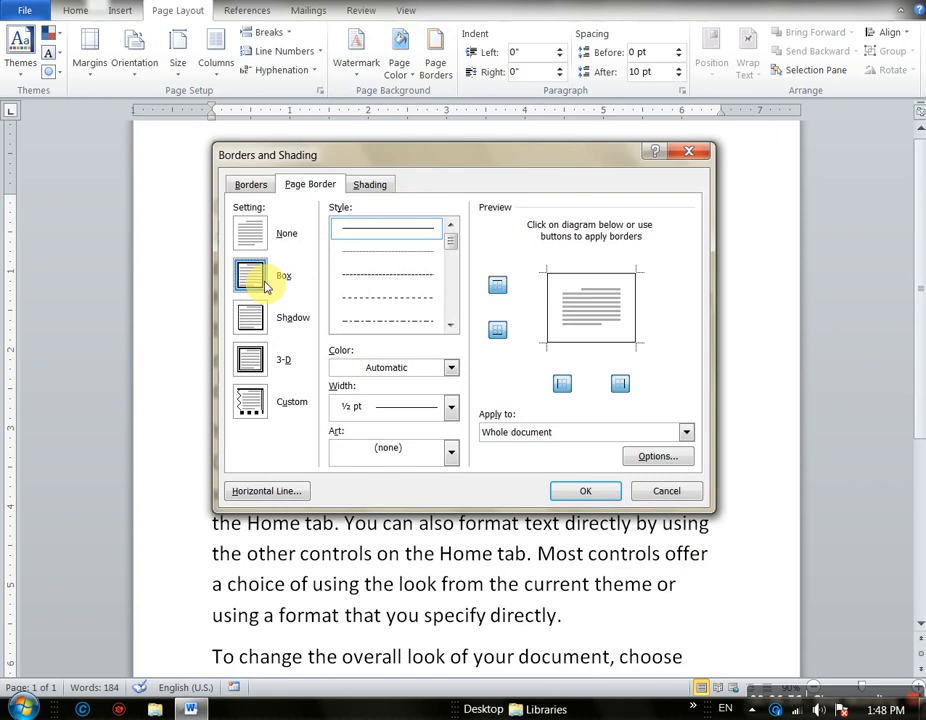
left_click(452, 414)
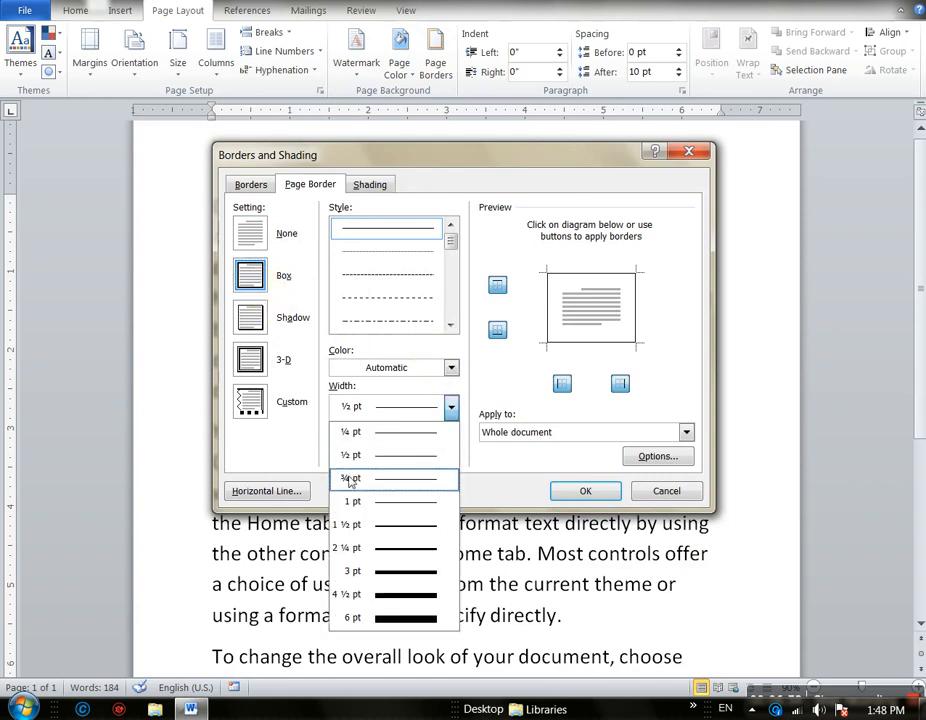
left_click(402, 596)
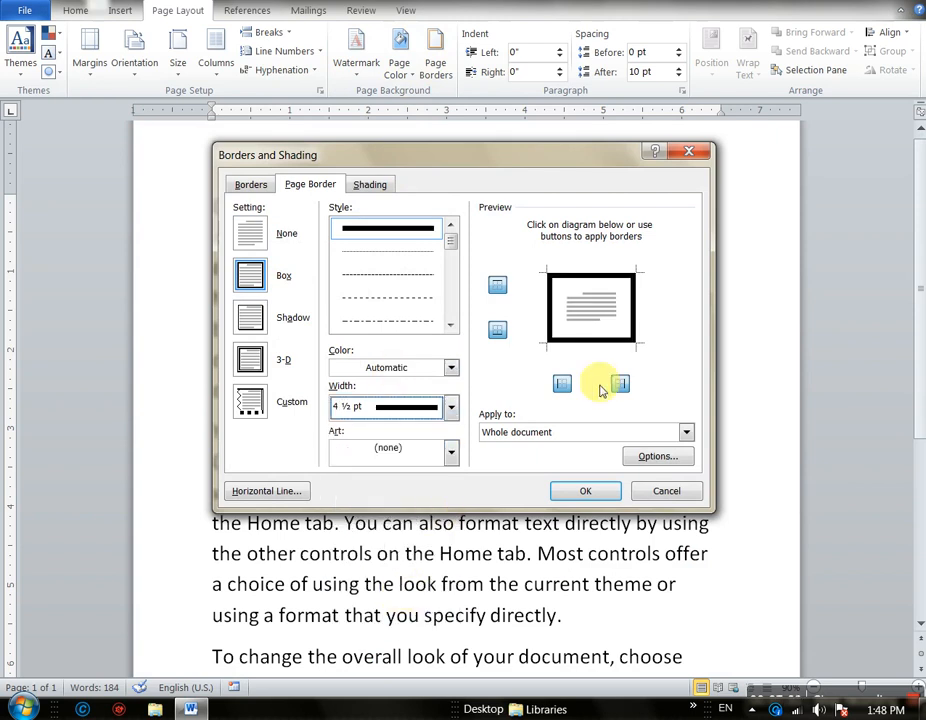
Choose the black art border with white flowers, apply it to the whole document and review it around the page
left_click(452, 456)
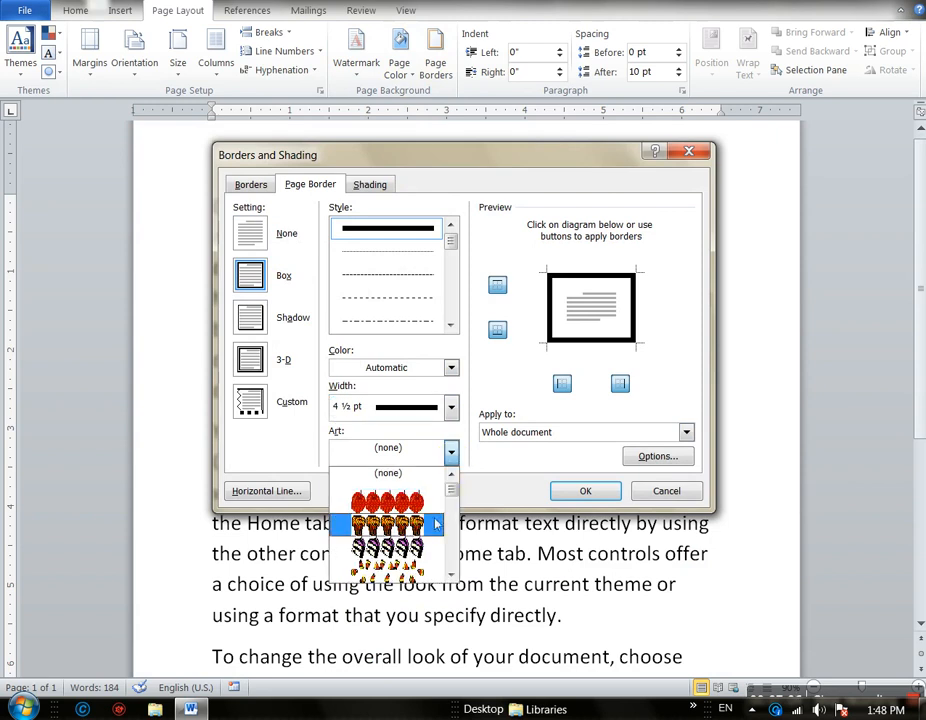
mouse_move(452, 493)
left_mouse_down()
mouse_move(455, 522)
mouse_move(452, 513)
left_mouse_up()
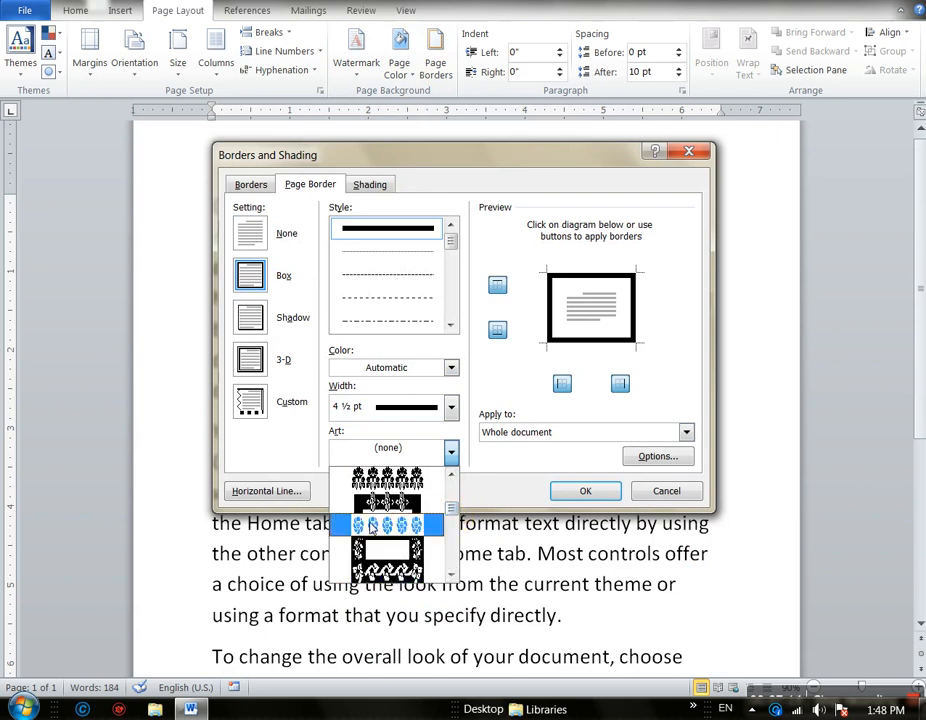
left_click(372, 527)
left_click(574, 492)
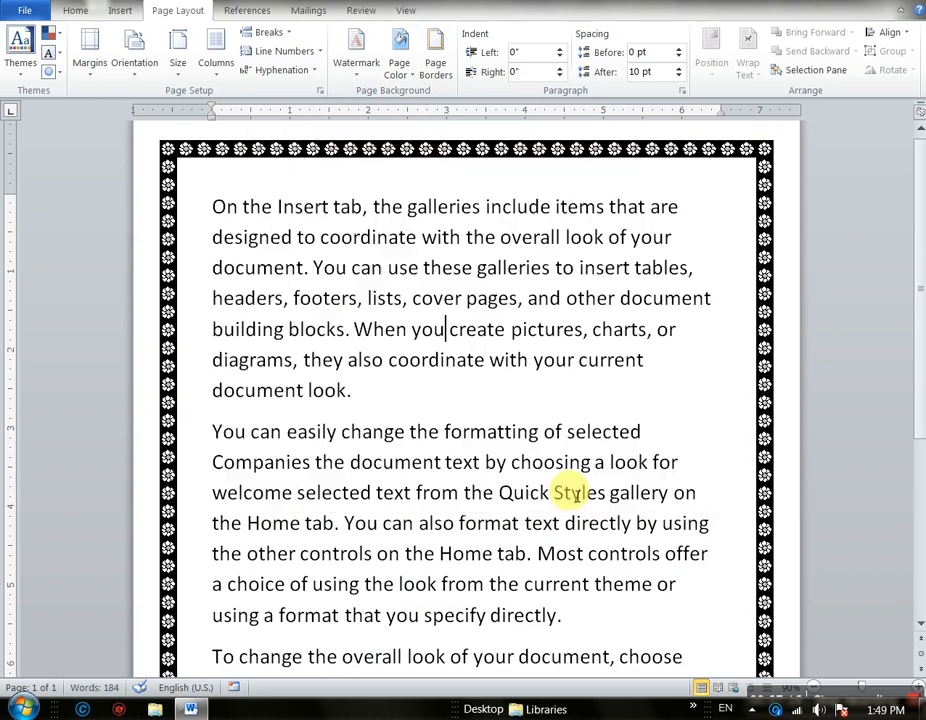
scroll(440, 400, "down", 3)
scroll(480, 468, "up", 3)
scroll(480, 470, "down", 3)
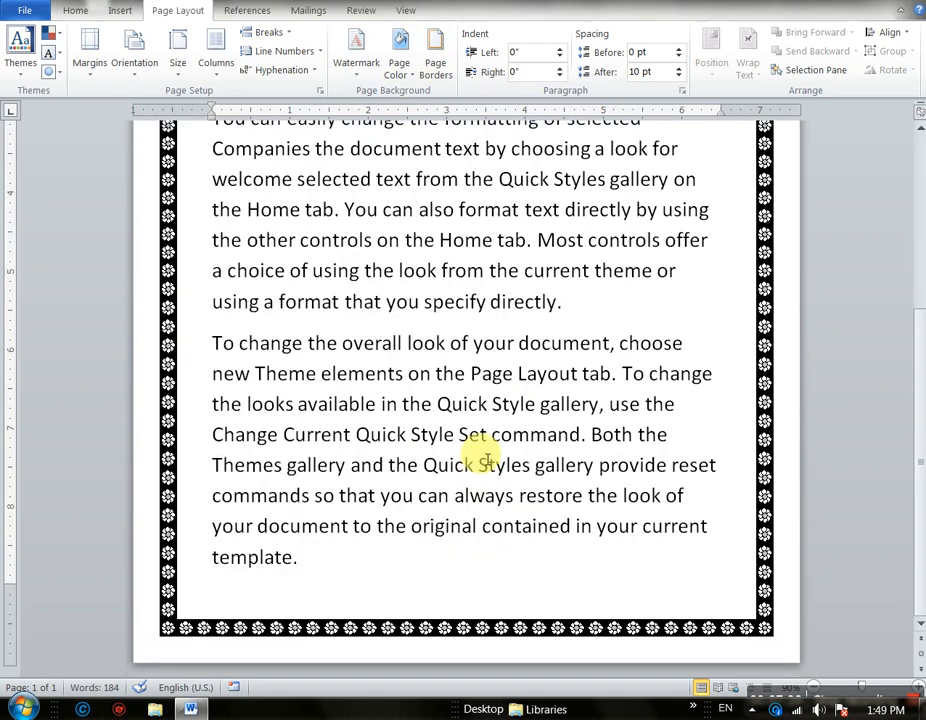
Insert a Next Page section break at the end of the document text
left_click(396, 585)
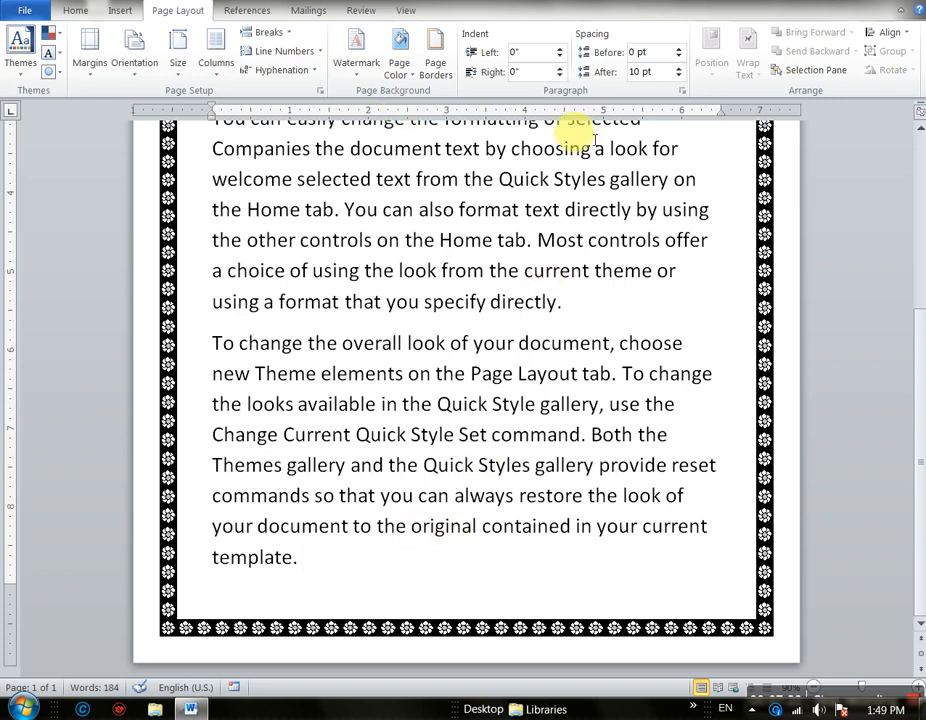
left_click(292, 36)
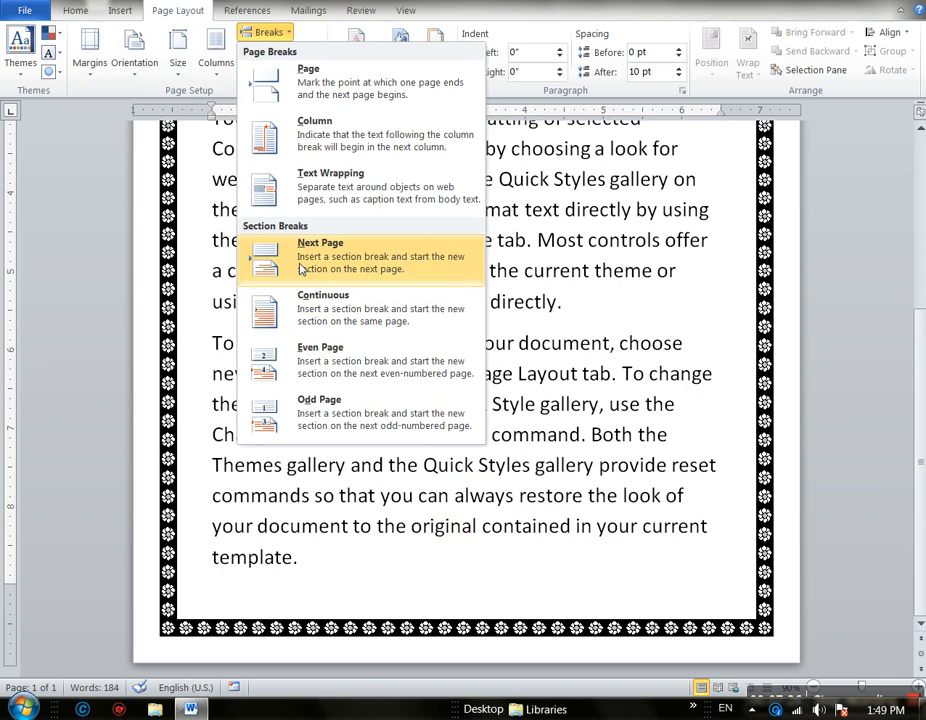
left_click(301, 258)
scroll(305, 267, "down", 2)
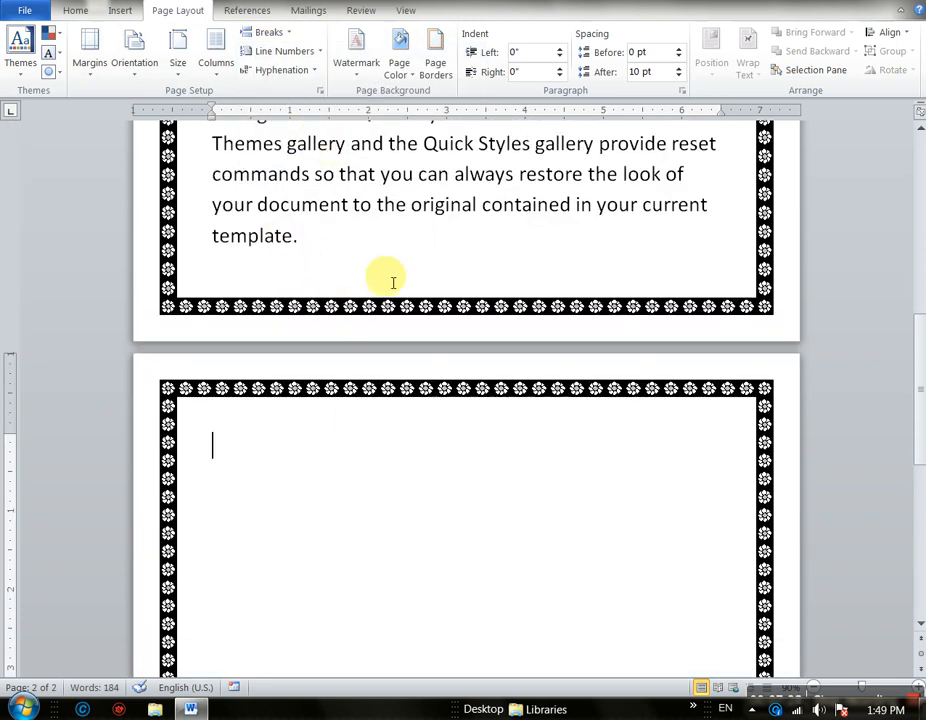
Change the page border art to the green holly leaves with red berries for the whole document
left_click(407, 80)
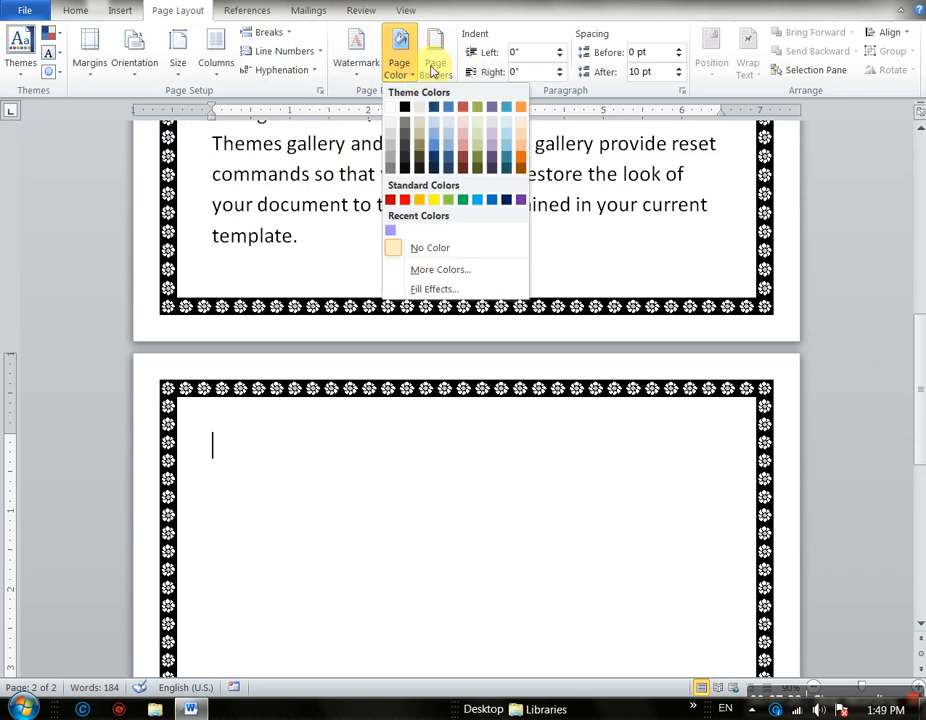
left_click(436, 68)
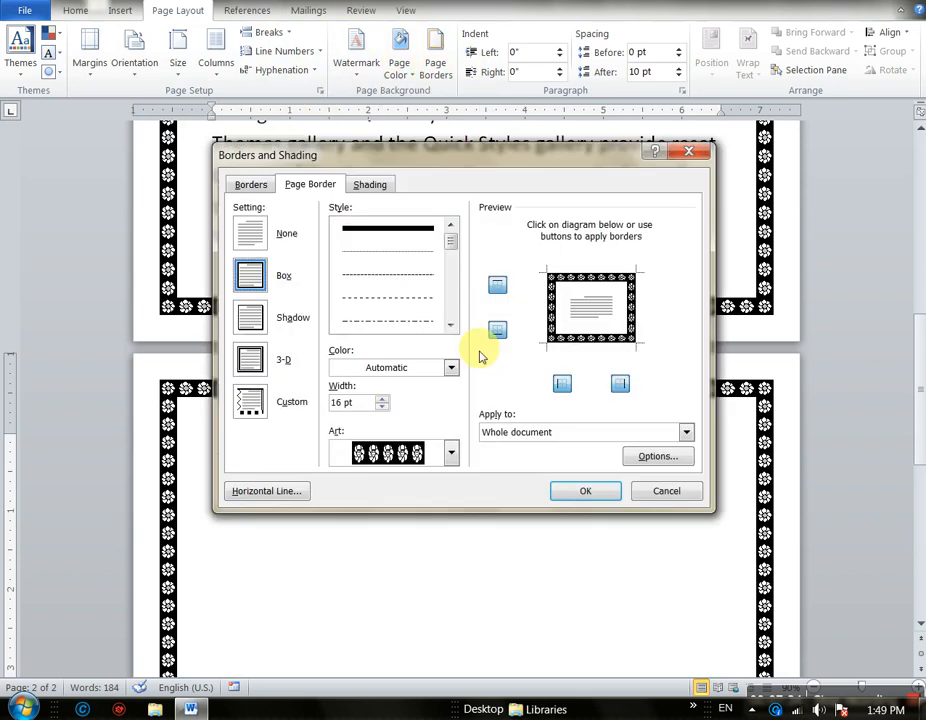
left_click(451, 454)
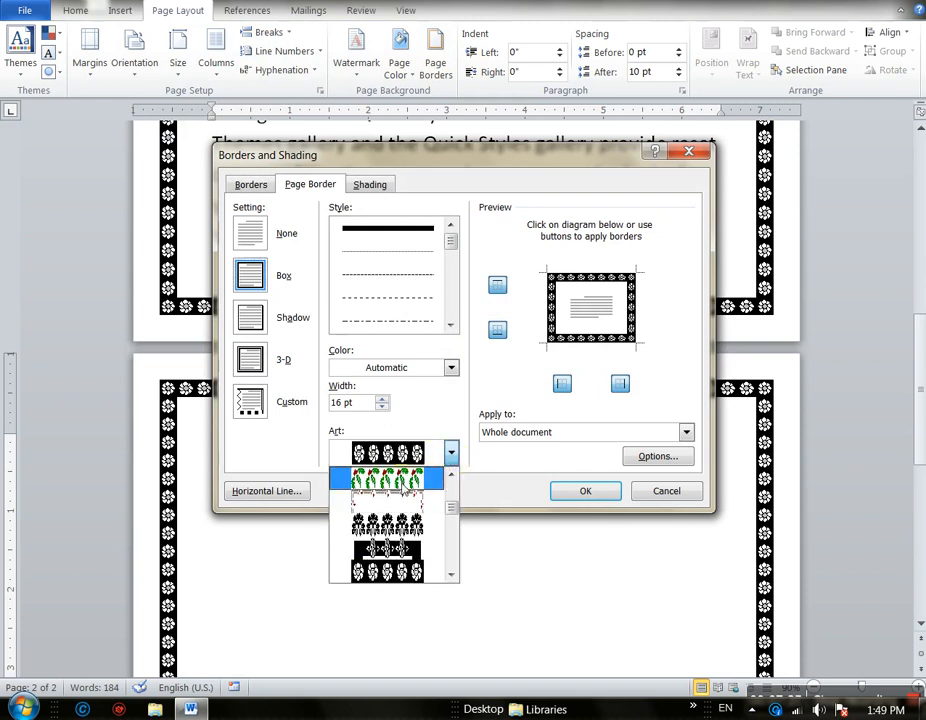
left_click(395, 479)
left_click(588, 491)
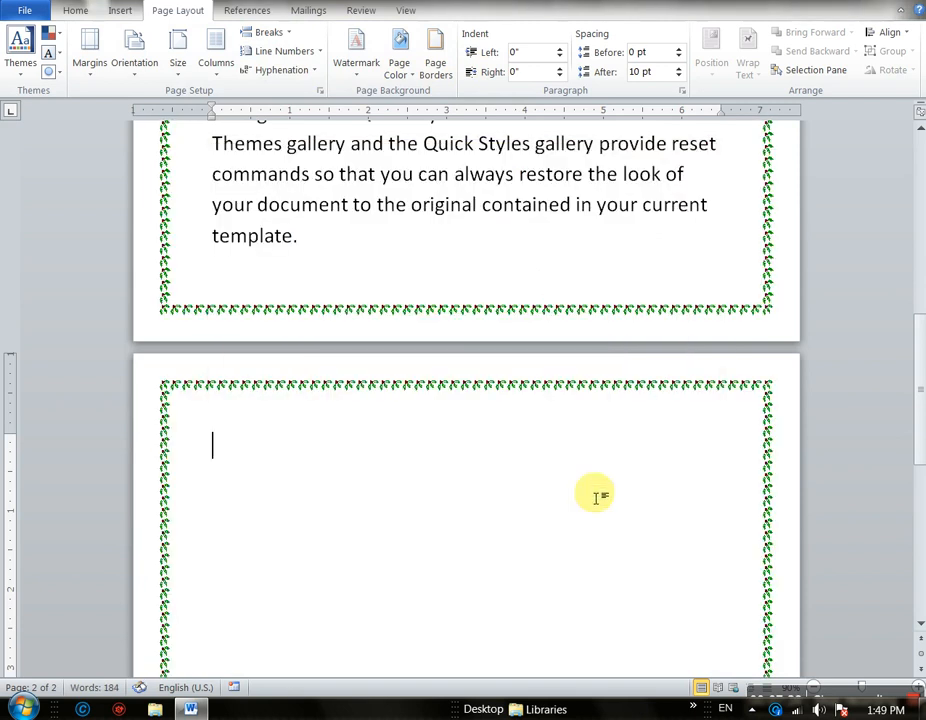
scroll(380, 408, "up", 3)
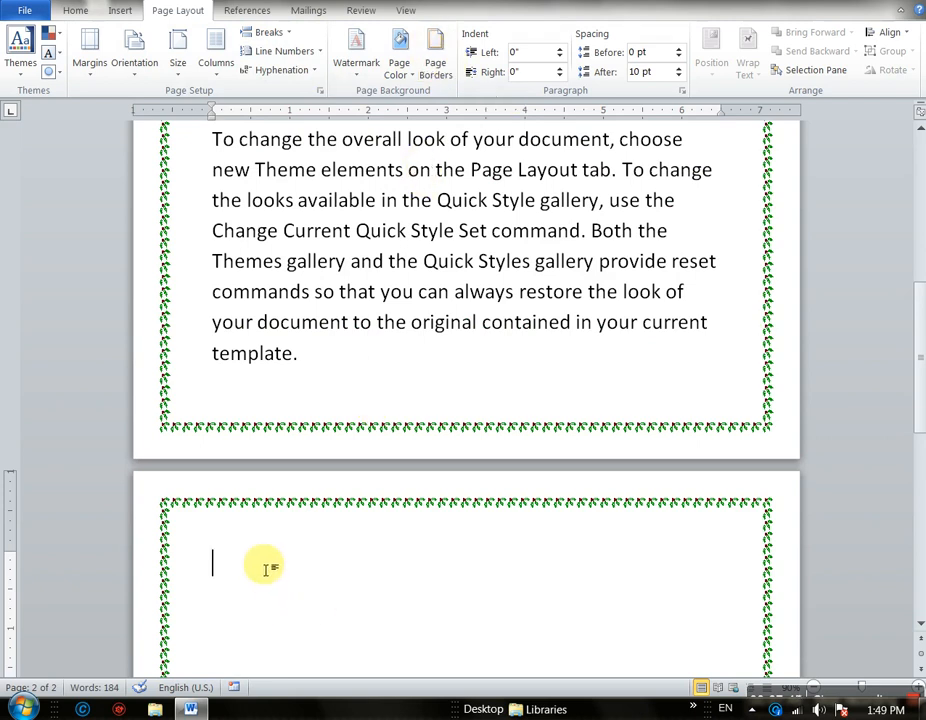
Examine the shading settings, the paragraph border settings and the border's distance-from-text options without changing them
left_click(437, 64)
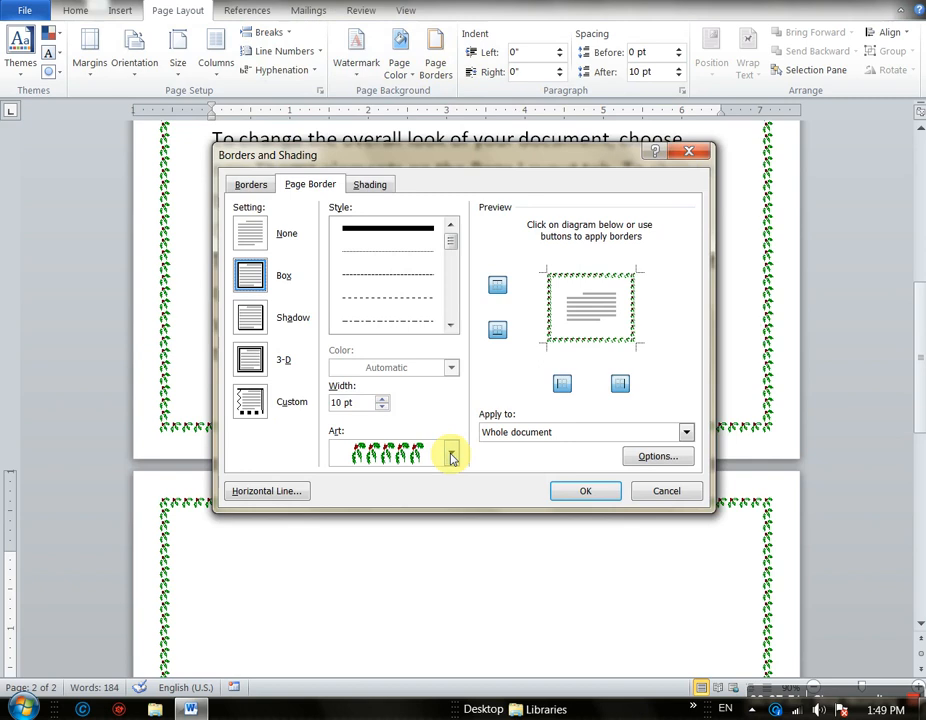
left_click(378, 189)
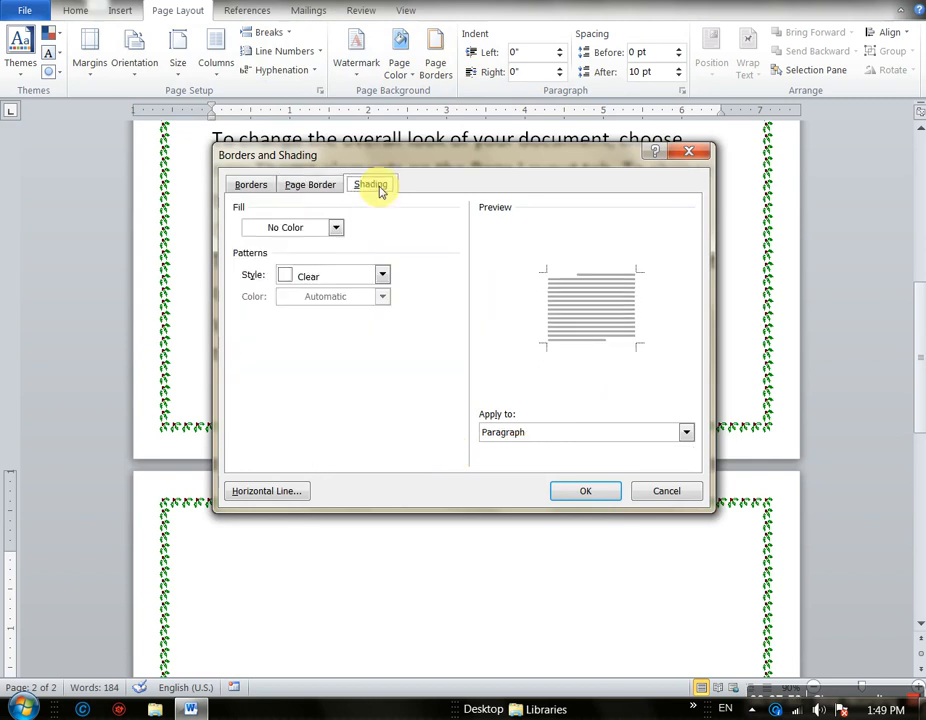
left_click(256, 185)
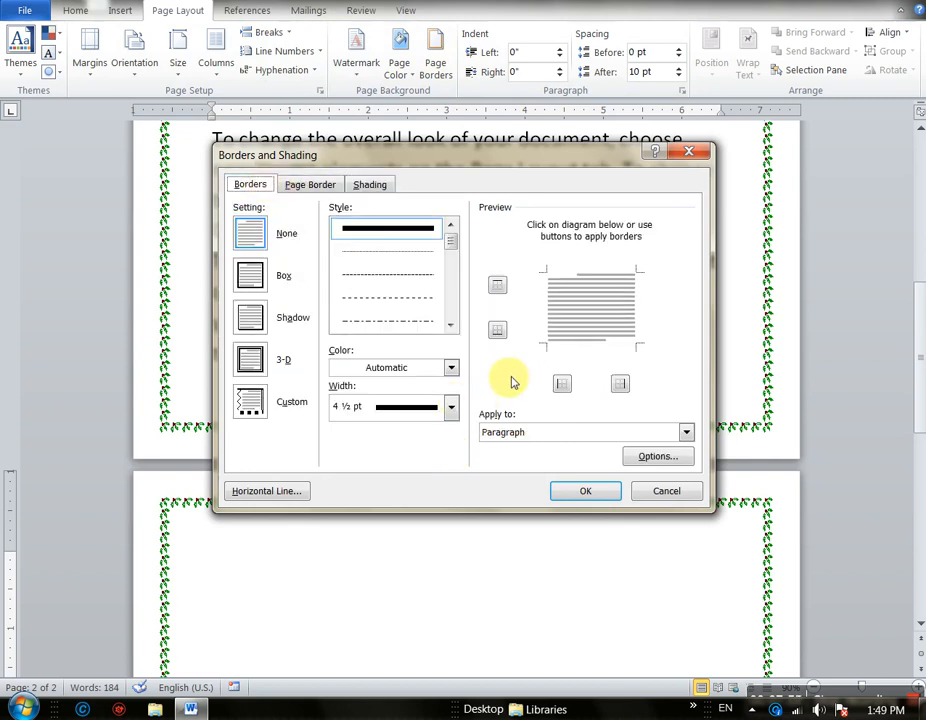
left_click(504, 432)
left_click(686, 432)
left_click(686, 432)
left_click(672, 448)
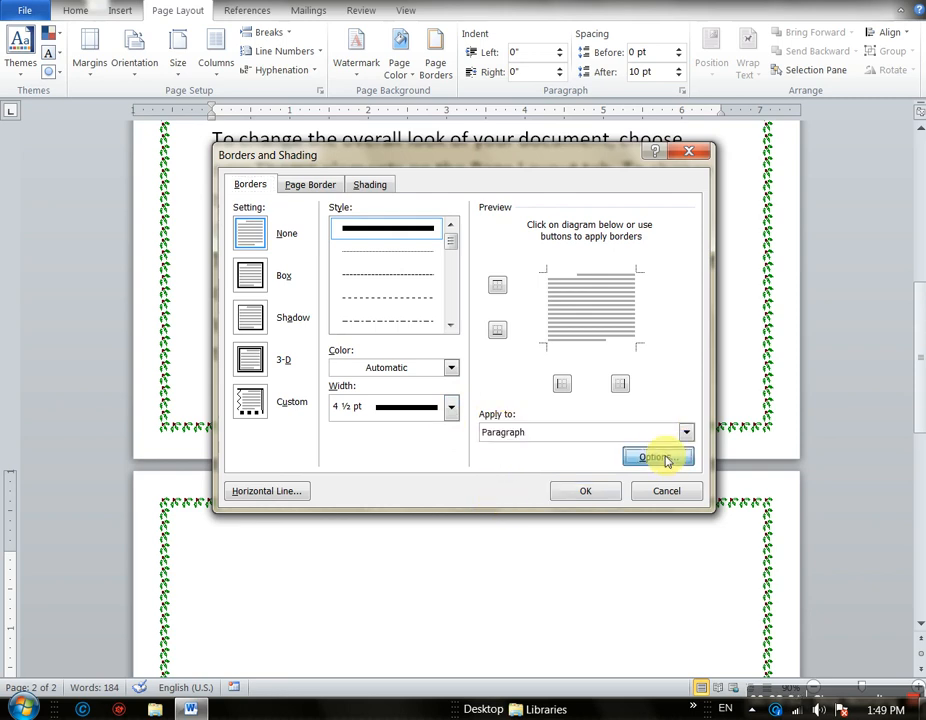
left_click(658, 456)
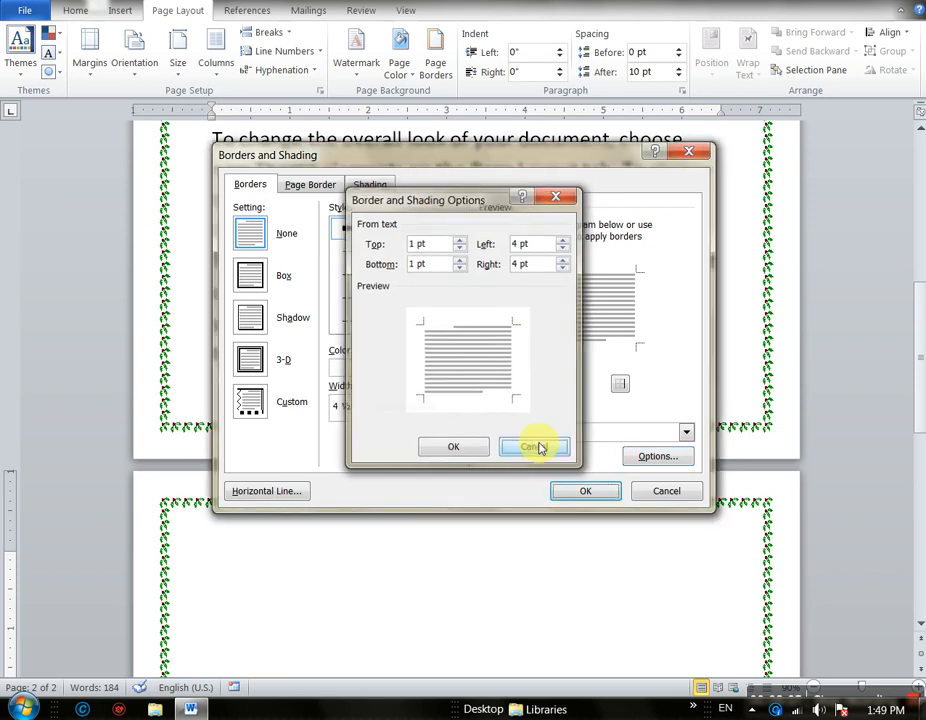
left_click(544, 452)
left_click(586, 490)
left_click(475, 630)
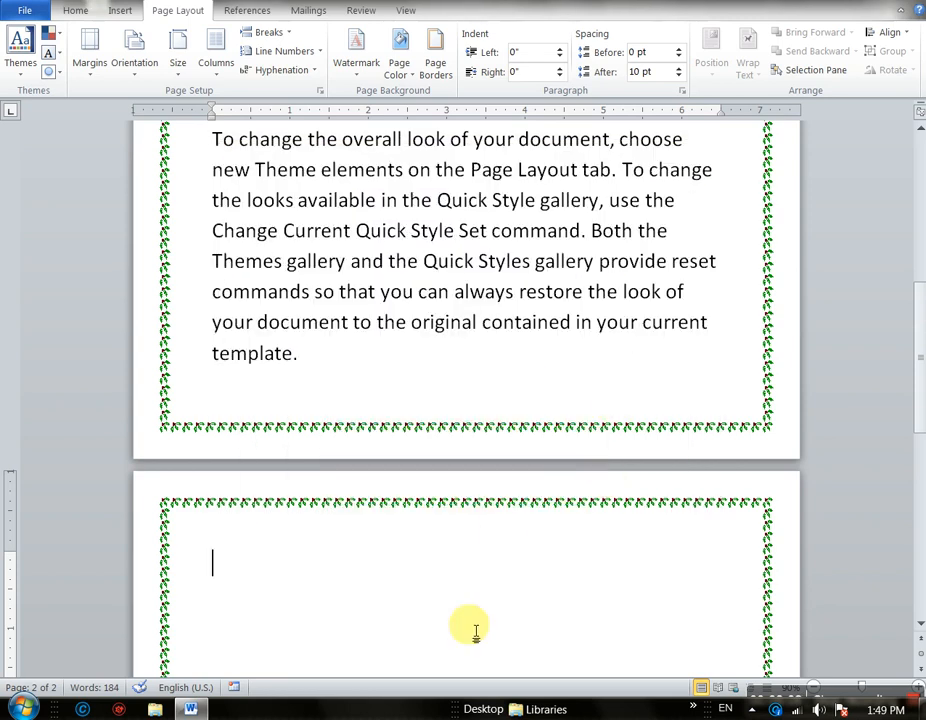
Select all the text and apply the black bat art border to this section only
key("ctrl+a")
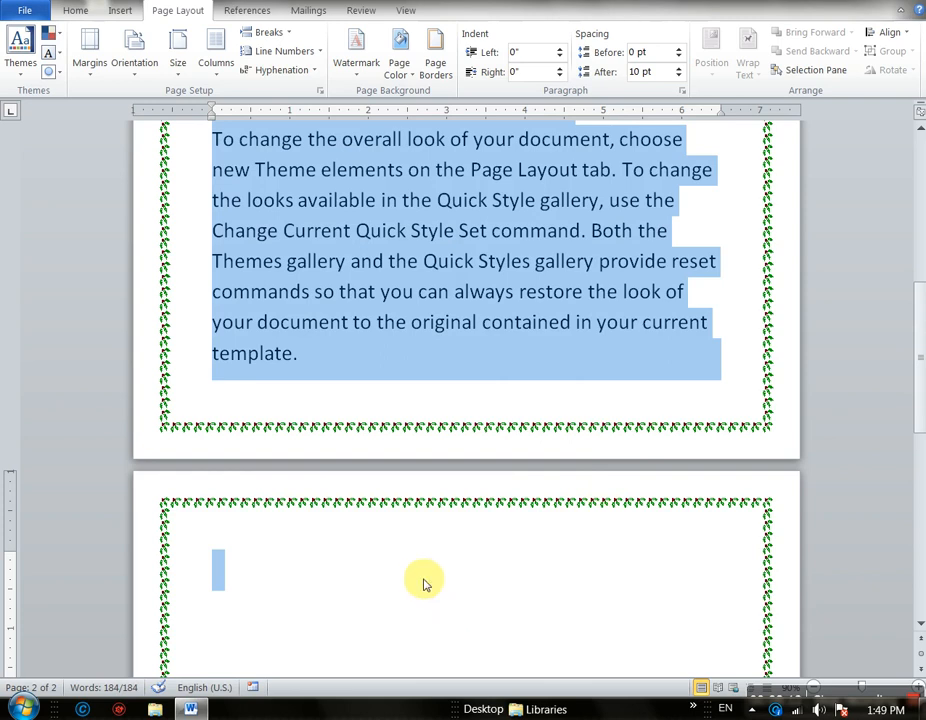
left_click(434, 63)
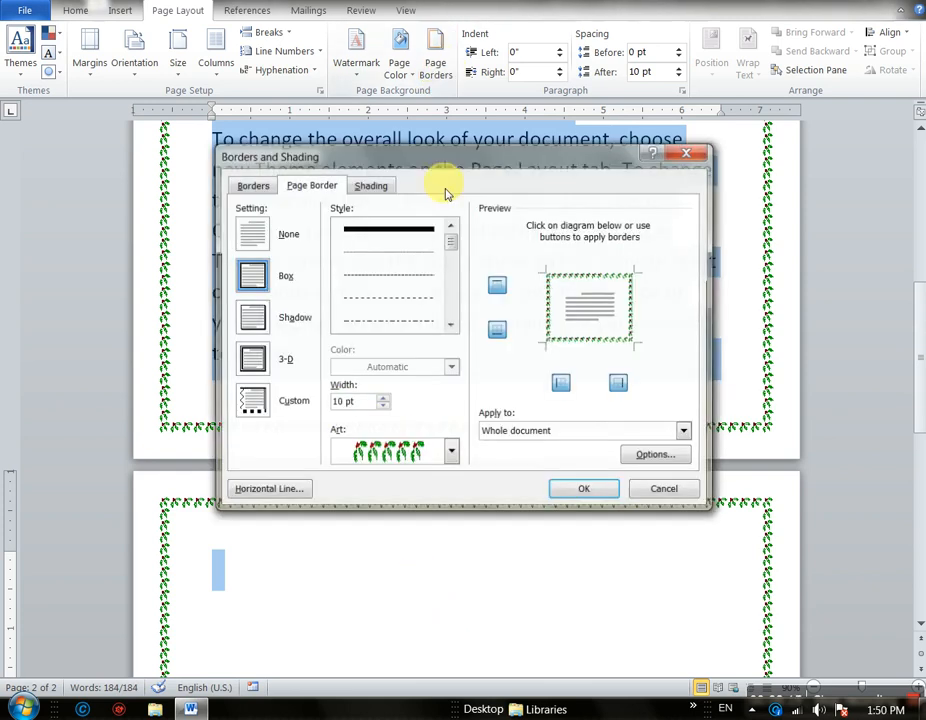
left_click(451, 454)
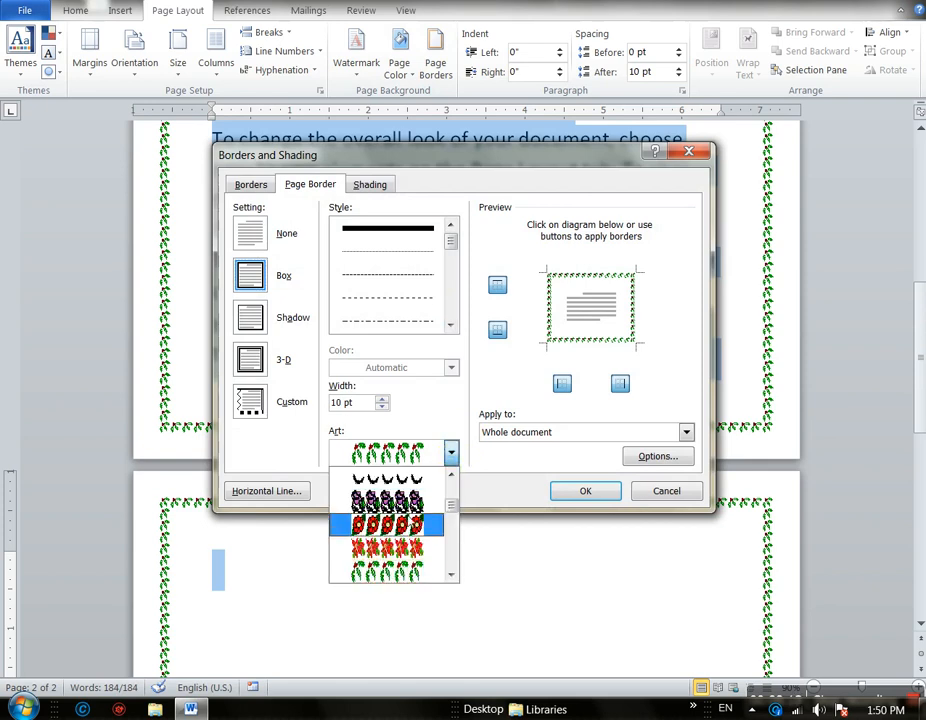
left_click(407, 480)
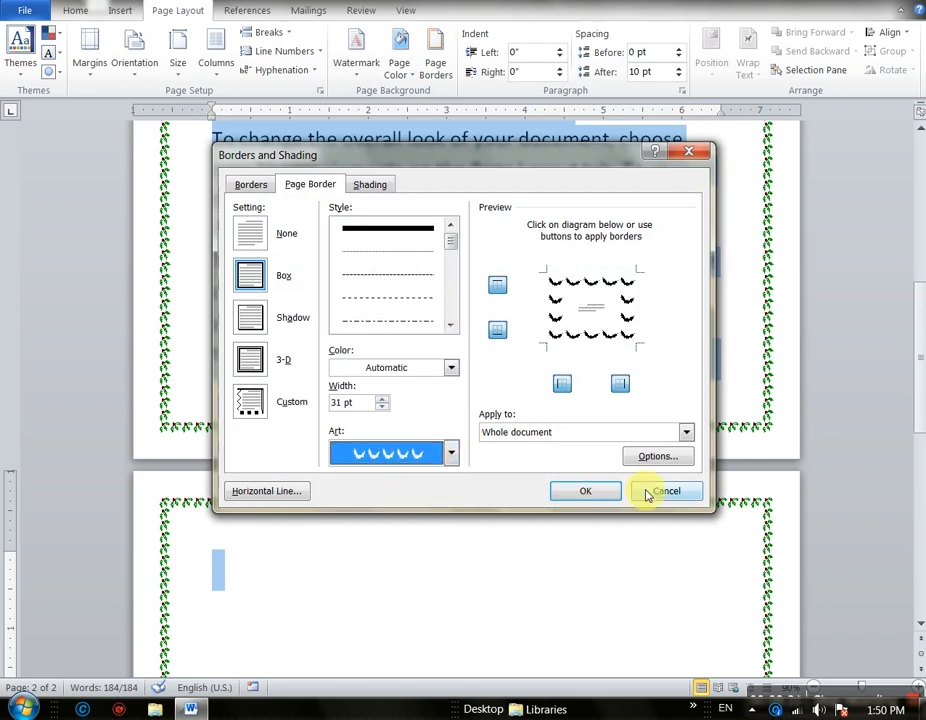
left_click(583, 436)
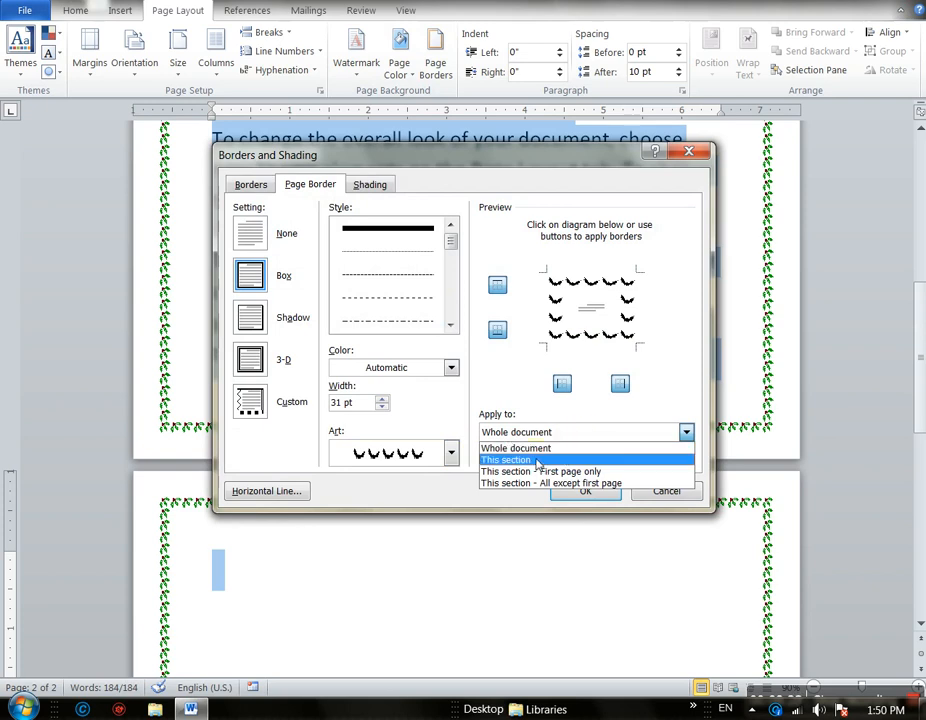
left_click(537, 460)
left_click(590, 496)
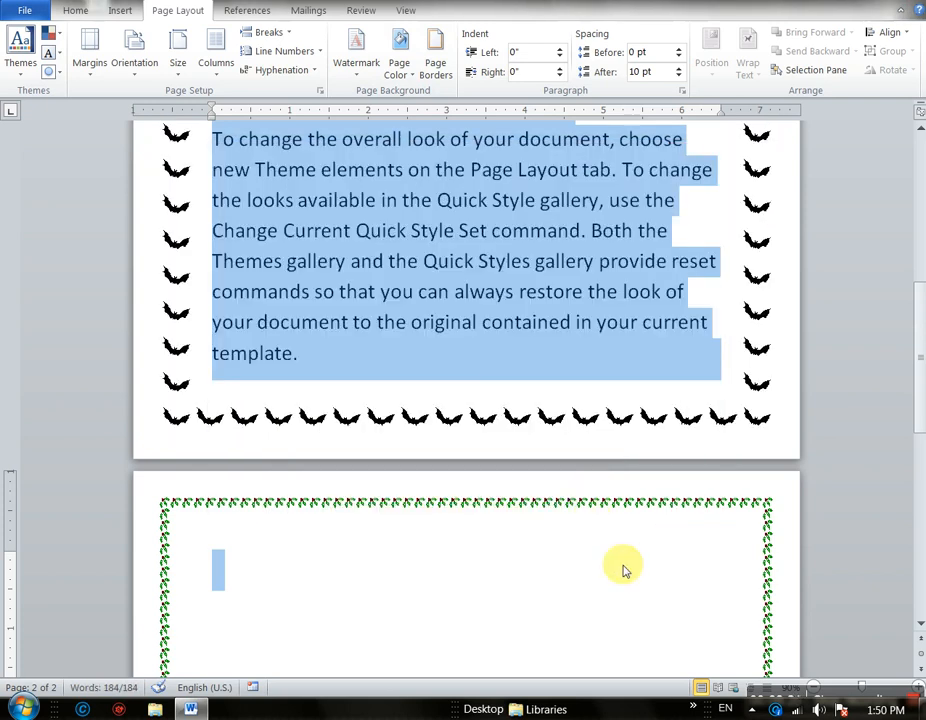
Compare the page borders of the two sections, ending with both pages side by side
left_click(459, 262)
scroll(470, 290, "up", 2)
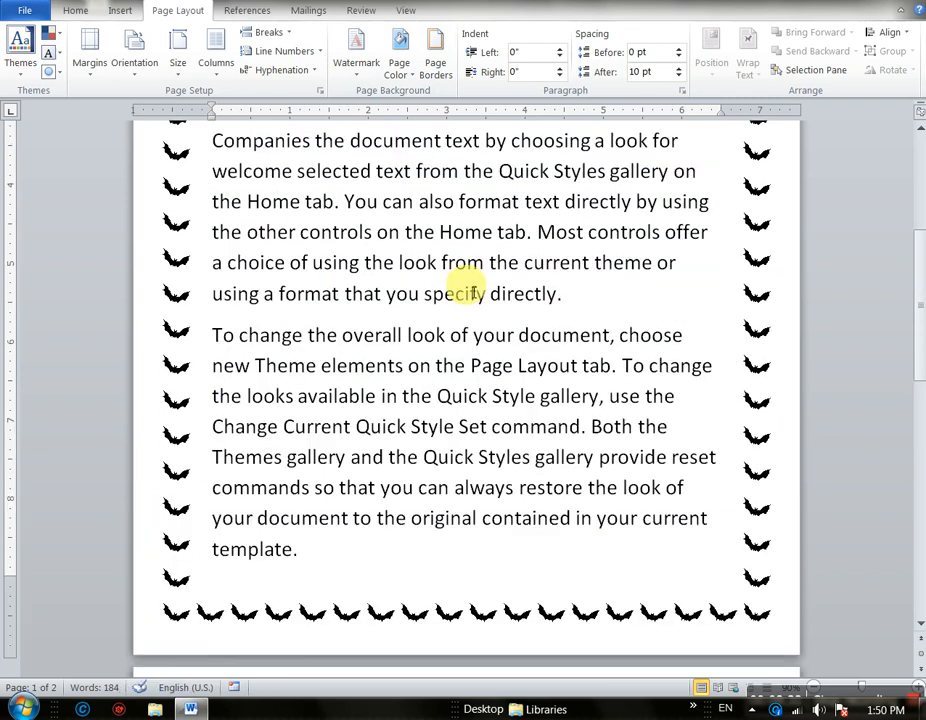
scroll(470, 290, "up", 2)
scroll(470, 285, "down", 7)
left_click(496, 349)
scroll(496, 349, "down", 4)
scroll(497, 352, "up", 4)
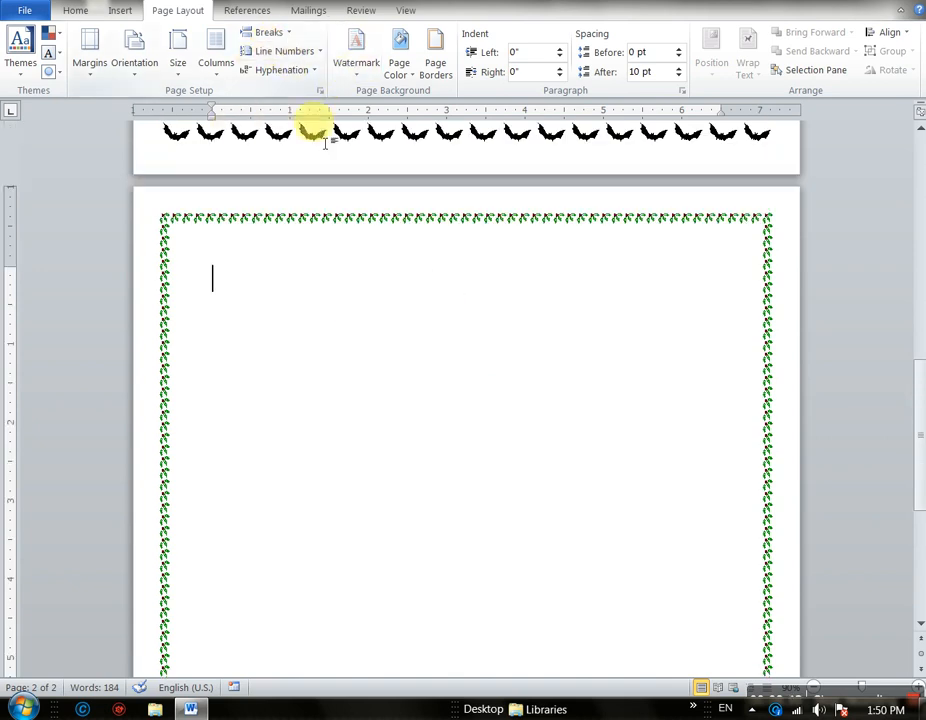
scroll(325, 143, "up", 10)
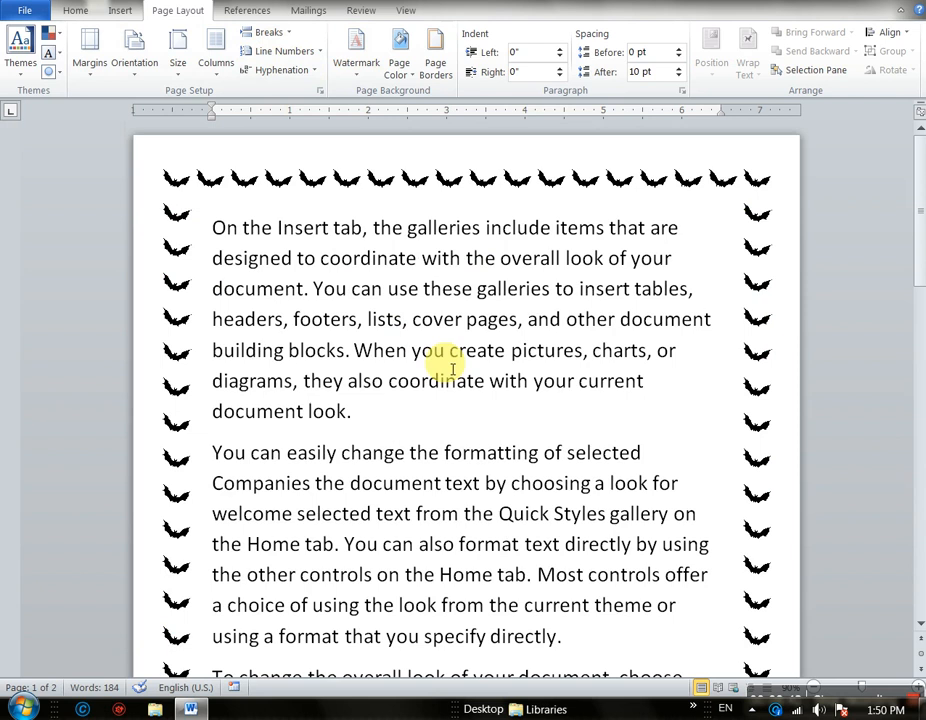
scroll(453, 370, "down", 5, "ctrl")
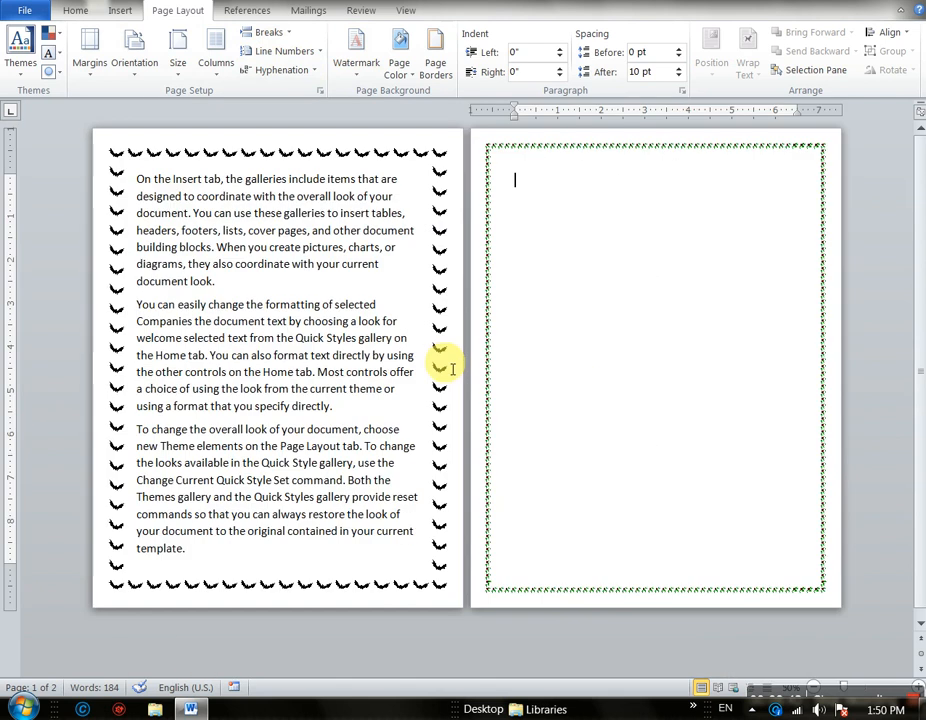
Look at the header and footer areas of both sections and return to the body text
double_click(360, 148)
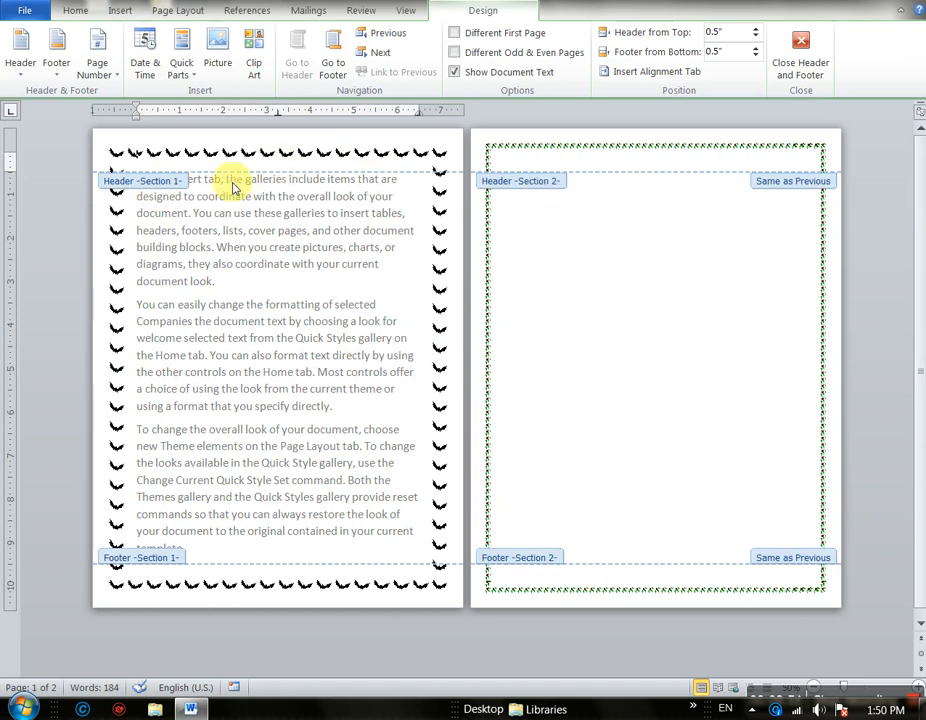
left_click(163, 13)
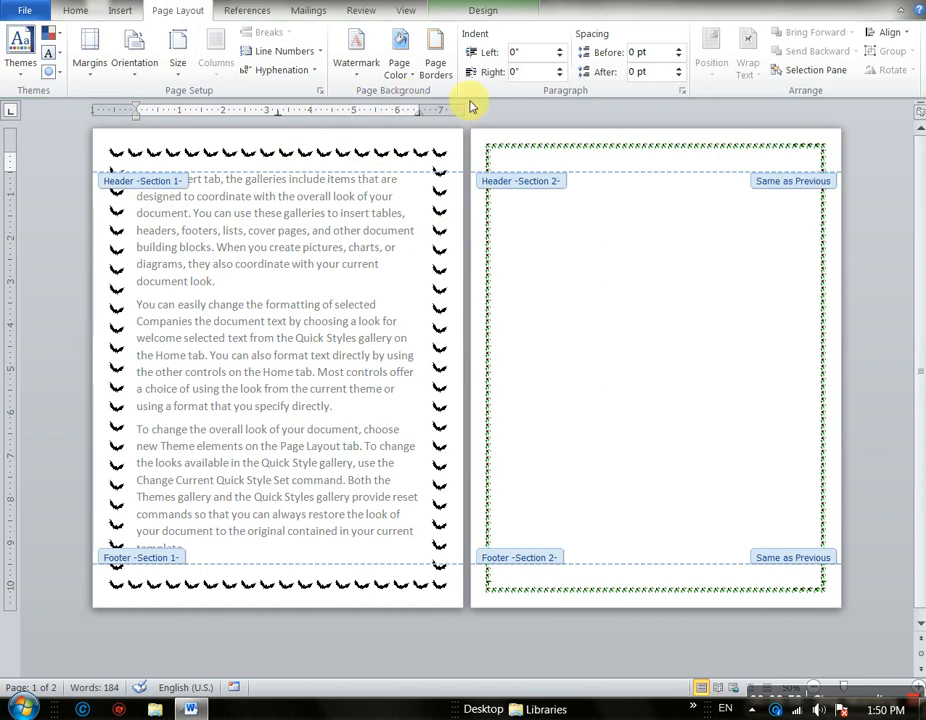
triple_click(366, 262)
Undo the section break and the page borders so the document is a single borderless page
key("ctrl+z")
key("ctrl+z")
key("ctrl+z")
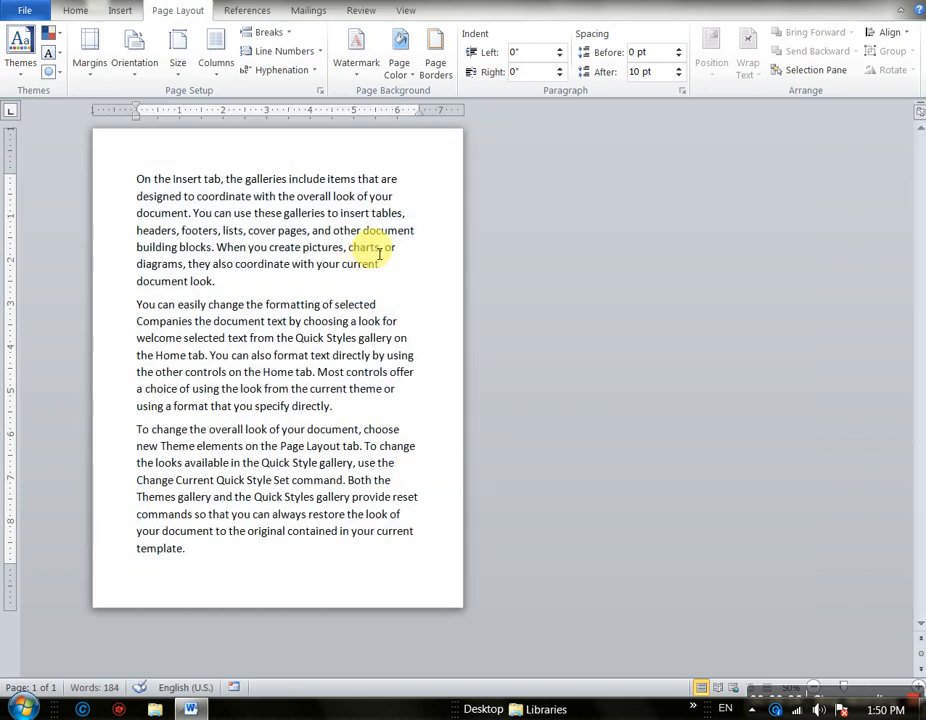
Set the left indent of the first paragraph to 0.7"
scroll(379, 253, "up", 2)
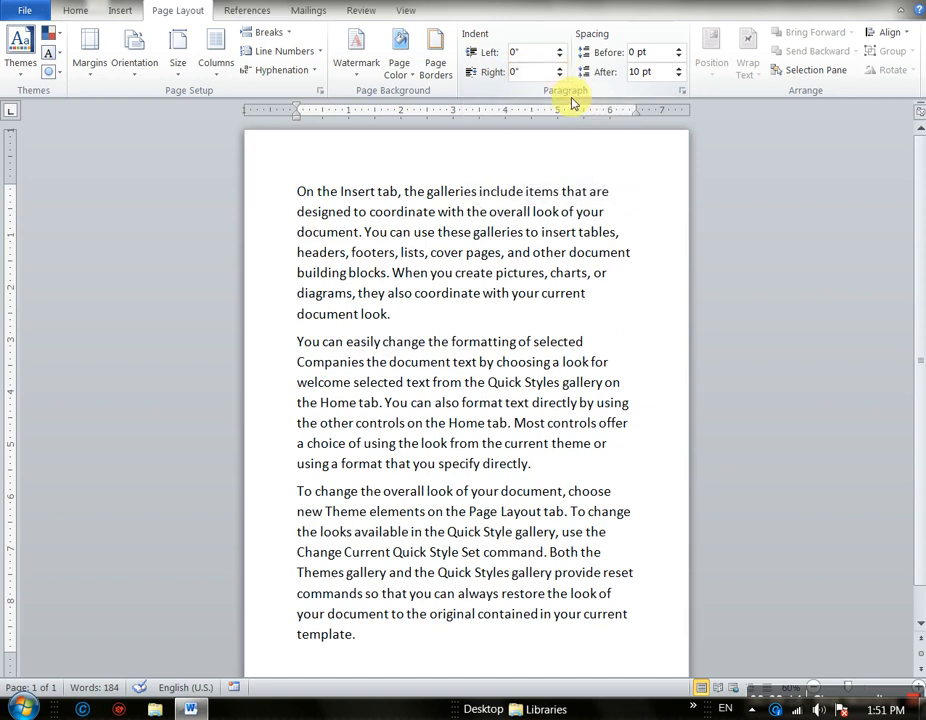
left_click(560, 49)
left_click(560, 49)
left_click(560, 49)
left_click(560, 49)
left_click(560, 49)
left_click(560, 49)
left_click(560, 49)
left_click(560, 49)
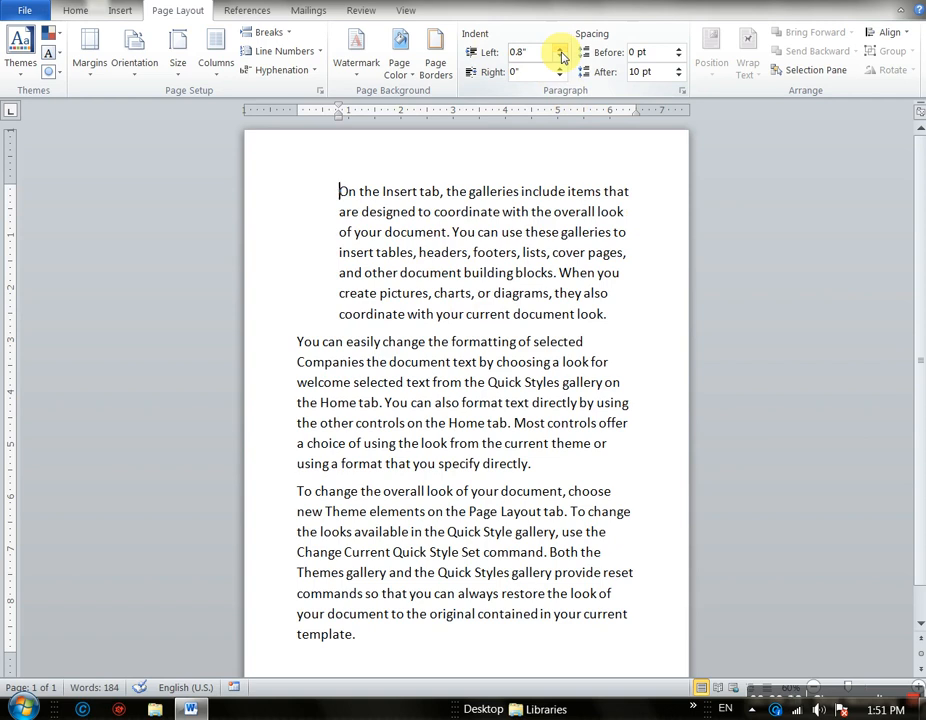
left_click(561, 59)
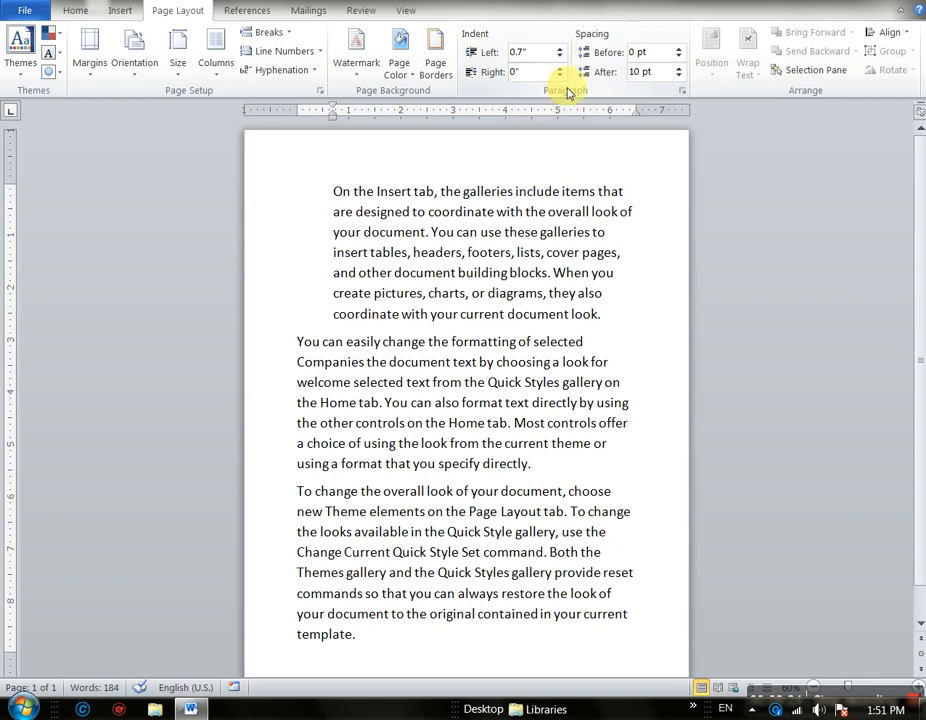
Try a negative right indent of -0.5" on the first paragraph
left_click(560, 76)
left_click(560, 76)
left_click(561, 76)
left_click(561, 76)
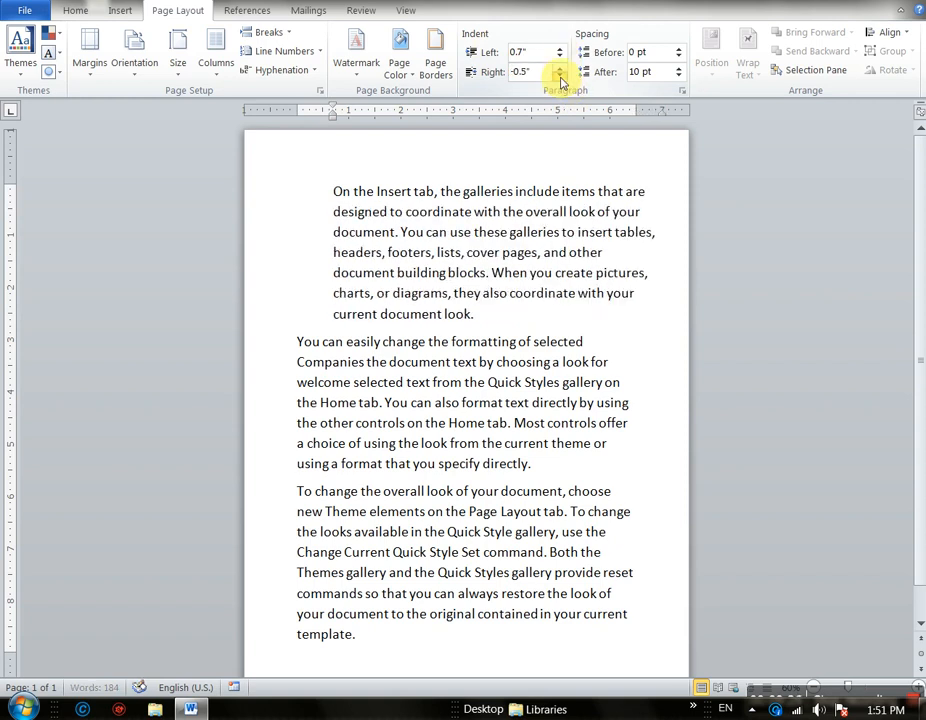
Set the right indent of the first paragraph to 0.6"
left_click(559, 70)
left_click(559, 70)
left_click(559, 70)
left_click(559, 70)
left_click(559, 70)
left_click(559, 70)
left_click(559, 70)
left_click(559, 70)
left_click(559, 70)
left_click(559, 70)
left_click(559, 70)
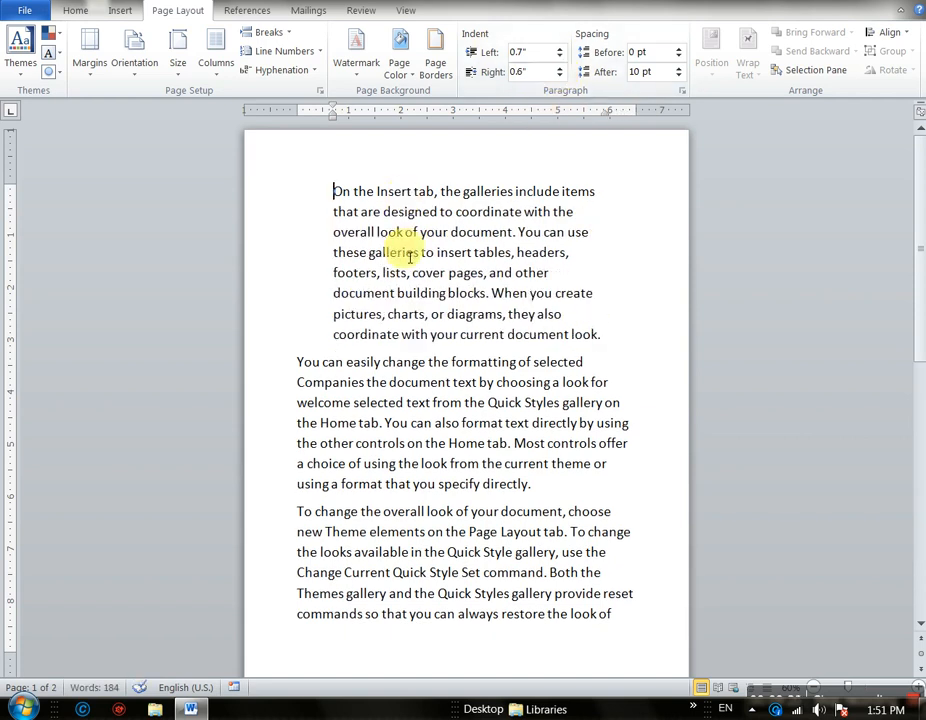
Justify all the text in the document
key("ctrl+a")
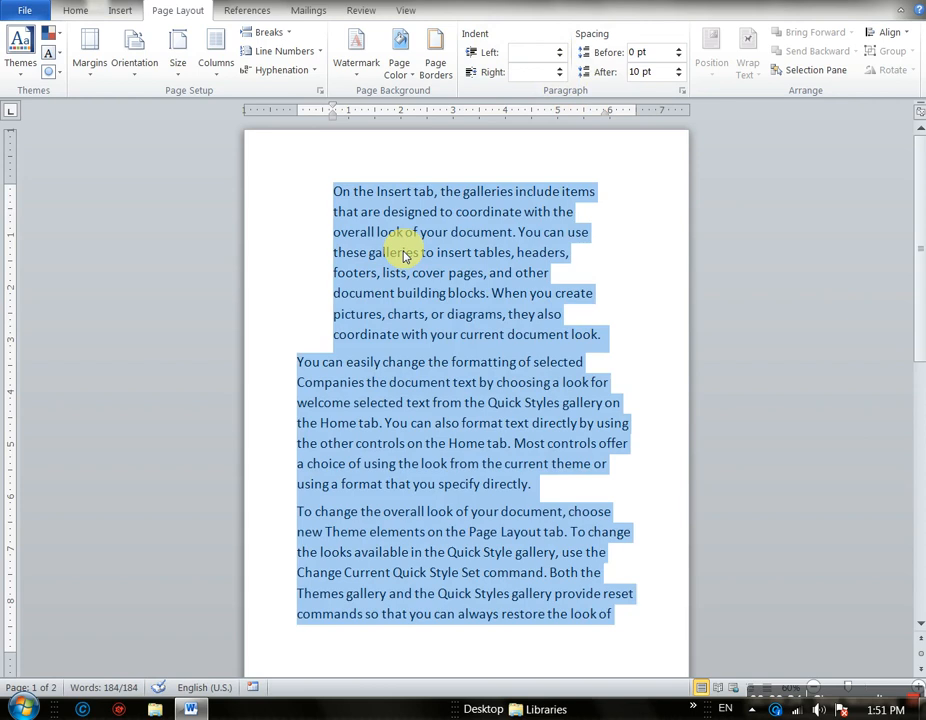
key("ctrl+j")
Reduce the right indent of the first paragraph to 0.4"
left_click(477, 212)
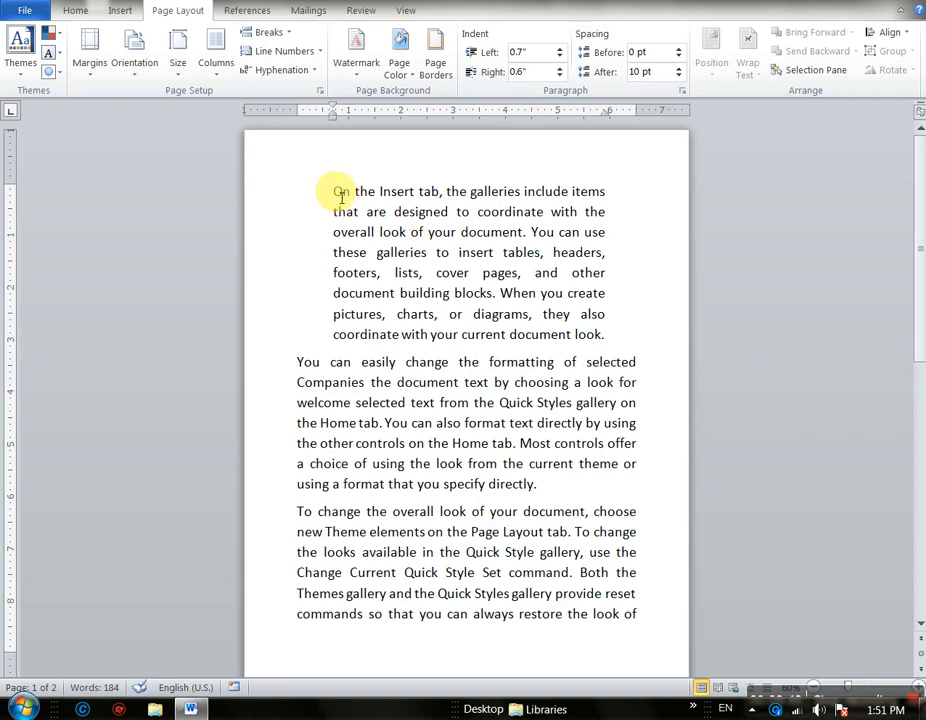
left_click(560, 77)
left_click(560, 77)
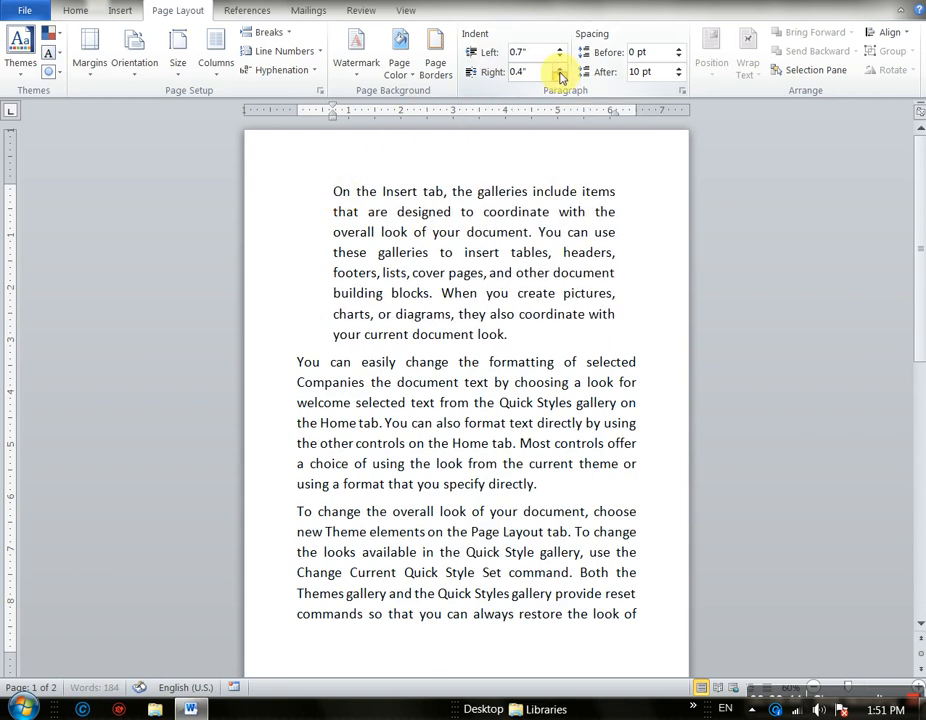
Reduce the right indent of the first paragraph to -0.3"
left_click(560, 77)
left_click(560, 77)
left_click(560, 77)
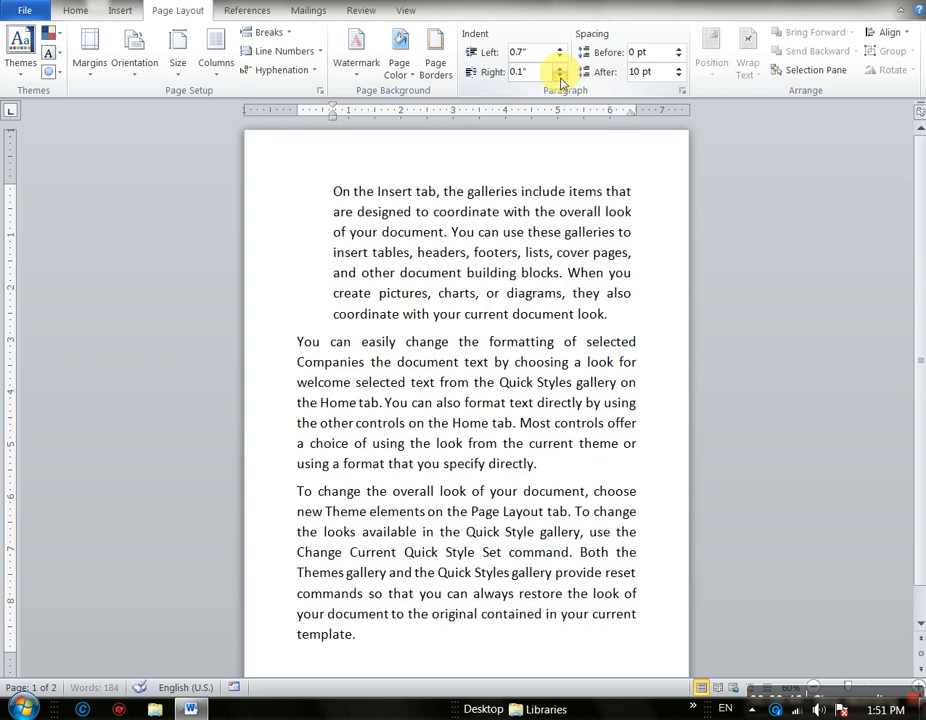
left_click(560, 77)
left_click(560, 77)
left_click(560, 77)
left_click(560, 77)
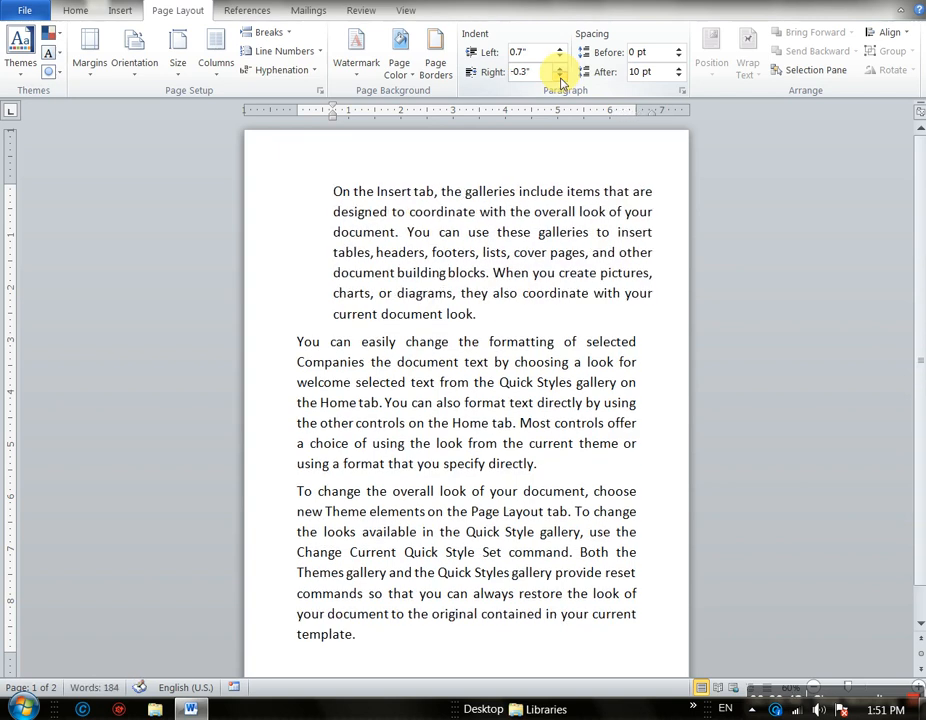
Try a right indent of 0.9" on the first paragraph
left_click(559, 67)
left_click(559, 67)
left_click(559, 67)
left_click(559, 67)
left_click(559, 67)
left_click(559, 67)
left_click(559, 67)
left_click(559, 67)
left_click(559, 68)
left_click(559, 68)
left_click(559, 68)
left_click(559, 68)
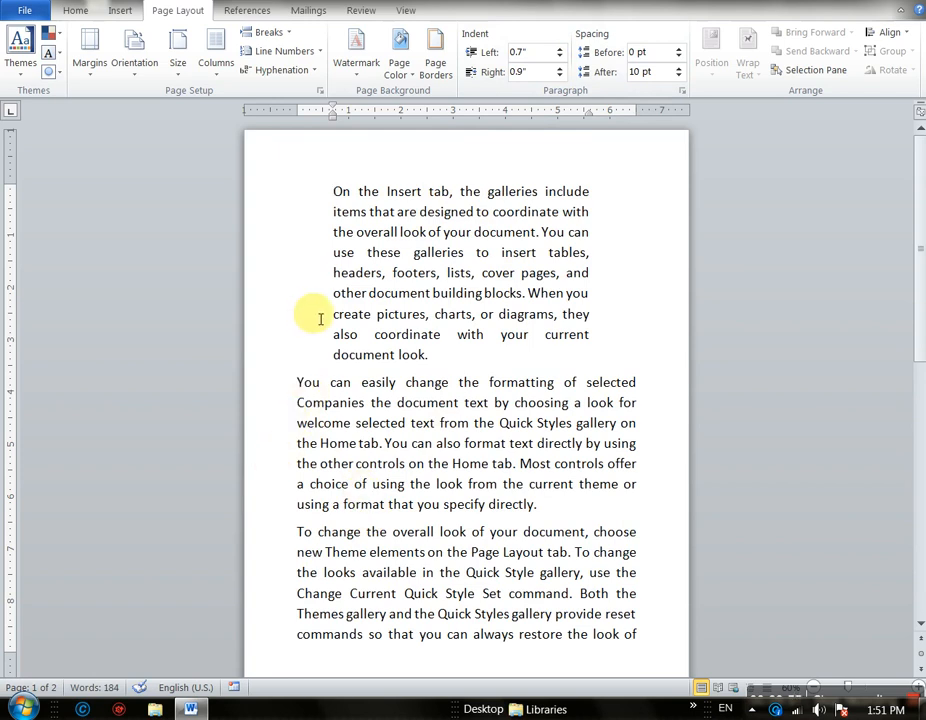
Undo the first paragraph's right indent increases back to -0.2"
key("ctrl+z")
key("ctrl+z")
key("ctrl+z")
key("ctrl+z")
key("ctrl+z")
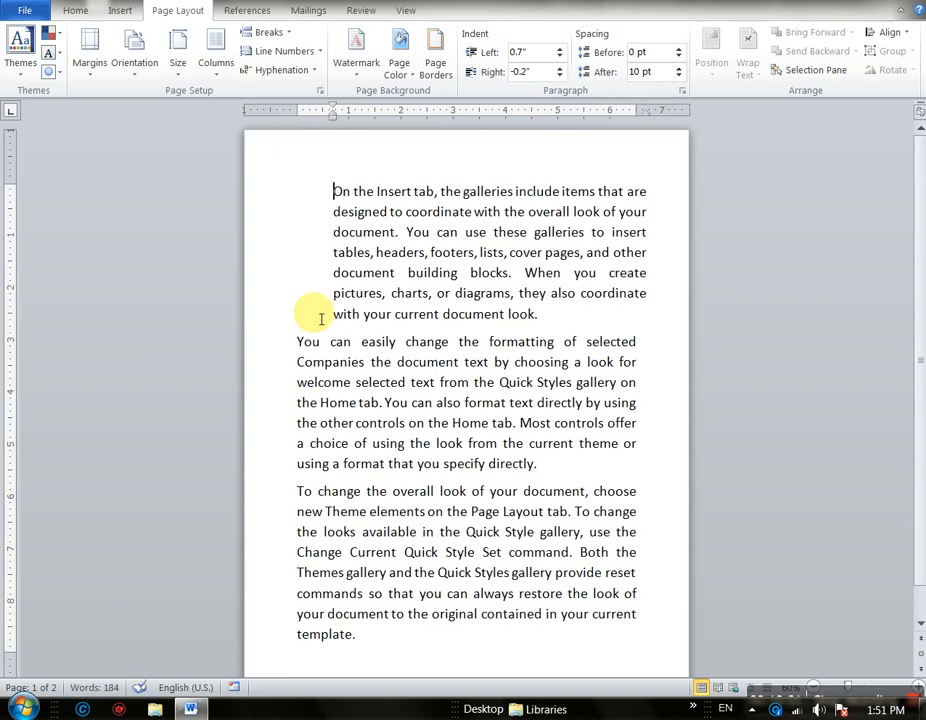
Select all the text and set its left indent to 0.8"
key("ctrl+a")
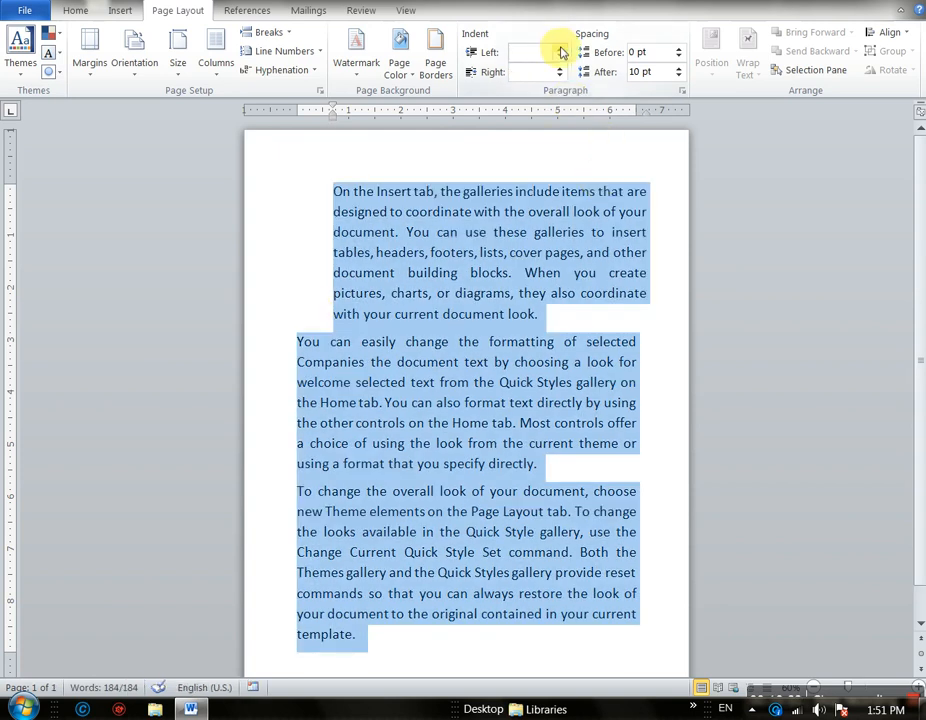
left_click(562, 52)
left_click(562, 52)
left_click(562, 52)
left_click(562, 52)
left_click(562, 52)
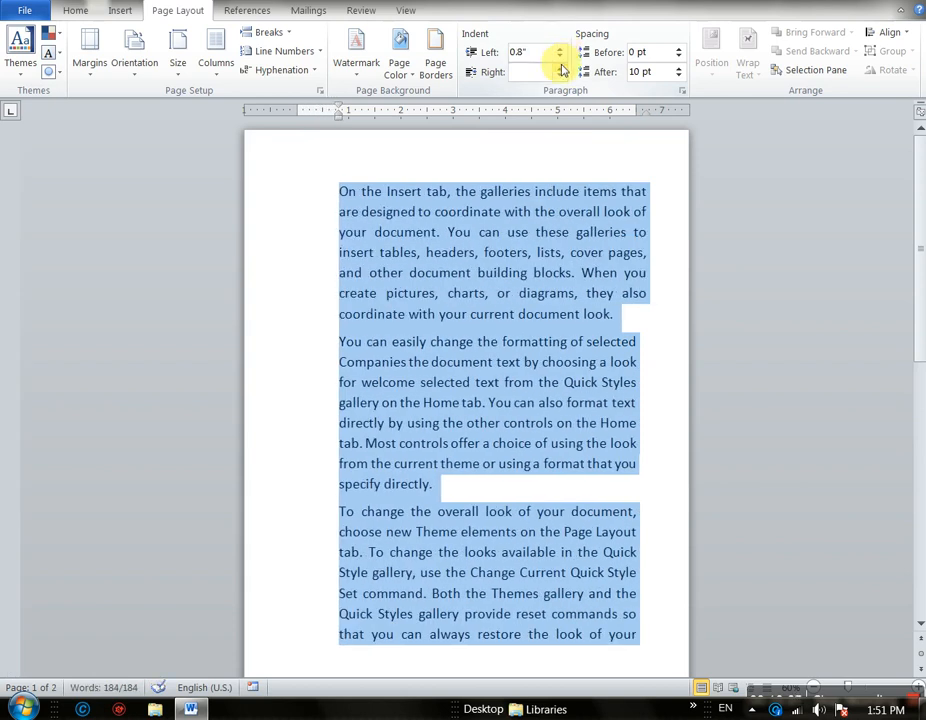
Try a right indent of 0.8" on the whole selected text
left_click(561, 68)
left_click(561, 68)
left_click(561, 68)
left_click(561, 68)
left_click(561, 68)
left_click(561, 68)
left_click(561, 68)
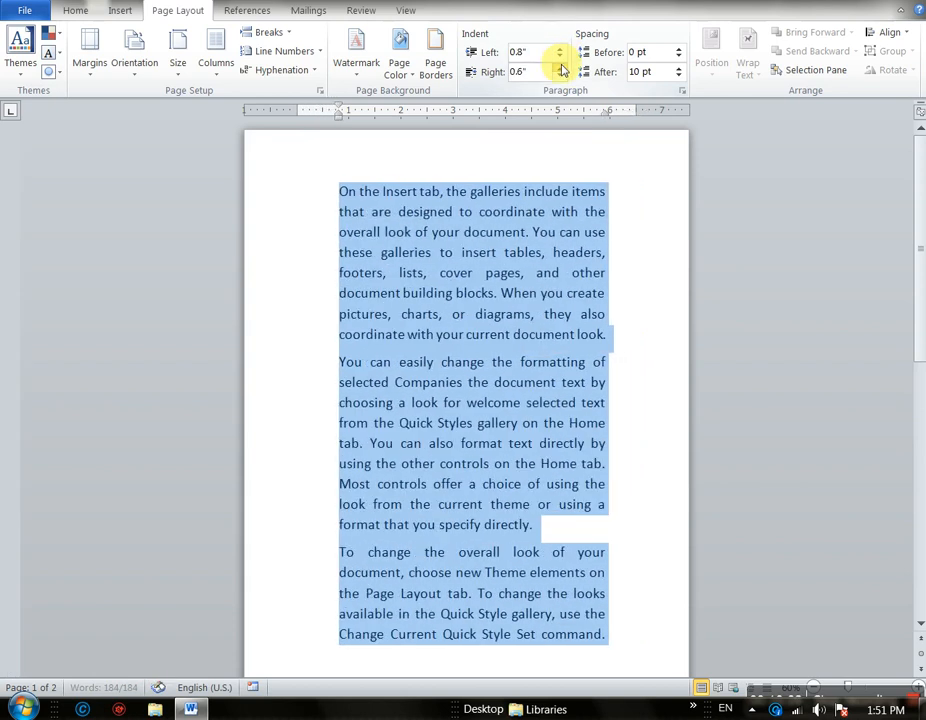
left_click(561, 68)
left_click(561, 68)
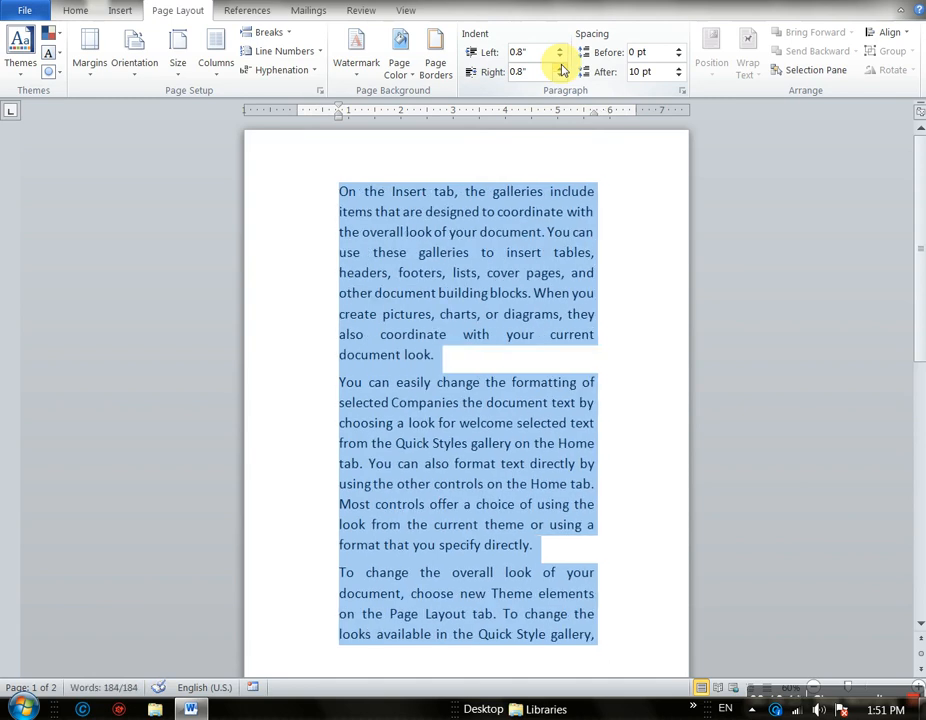
Undo the right indent changes on all the text and step its left indent back to 0.7"
key("ctrl+z")
key("ctrl+z")
key("ctrl+z")
key("ctrl+z")
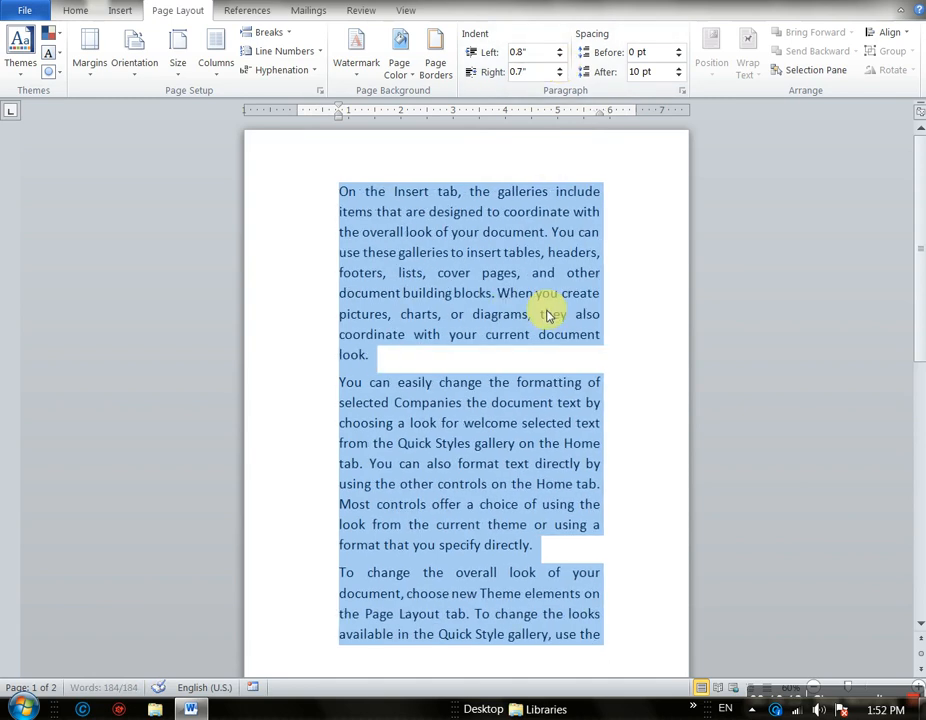
key("ctrl+z")
key("ctrl+z")
key("ctrl+z")
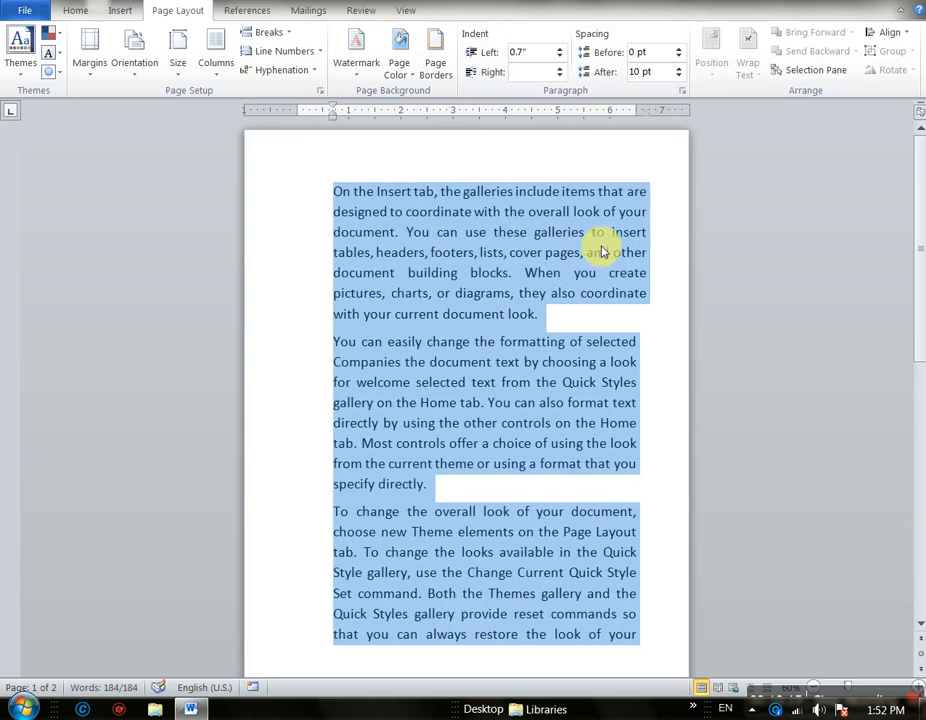
Try 48 pt of spacing before every paragraph, then deselect the text
left_click(680, 52)
left_click(680, 52)
left_click(680, 52)
left_click(680, 52)
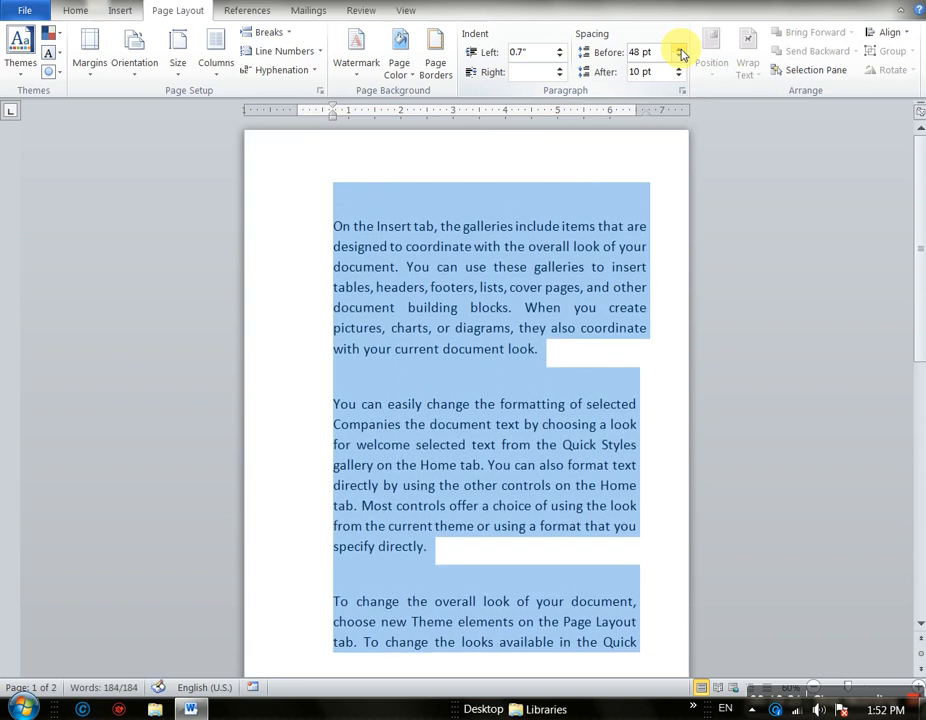
left_click(545, 349)
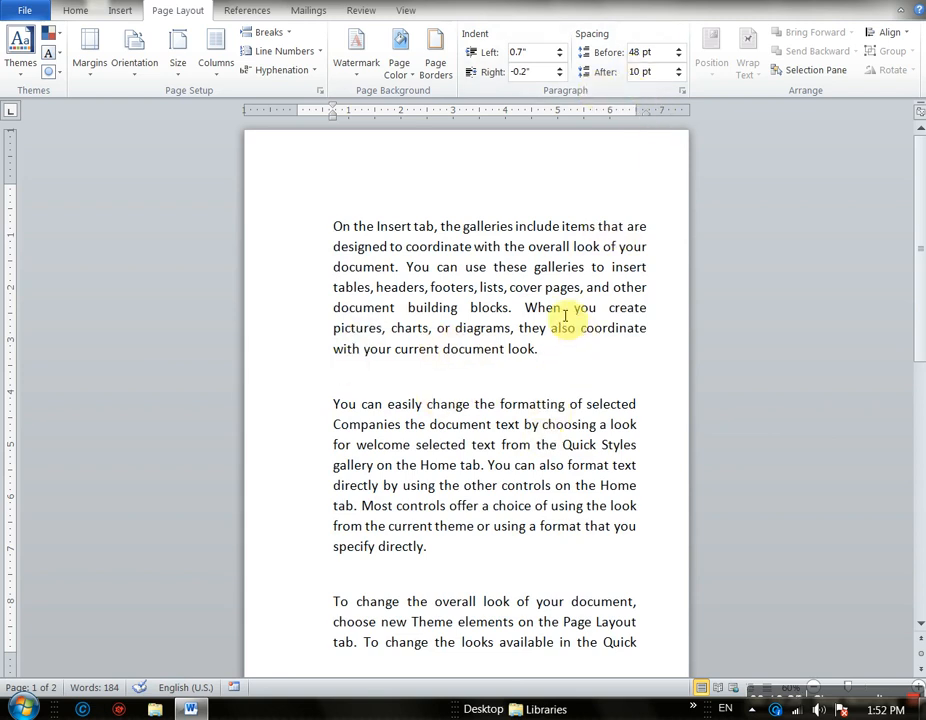
Select all the text and try about 66 pt of spacing after each paragraph
key("ctrl+a")
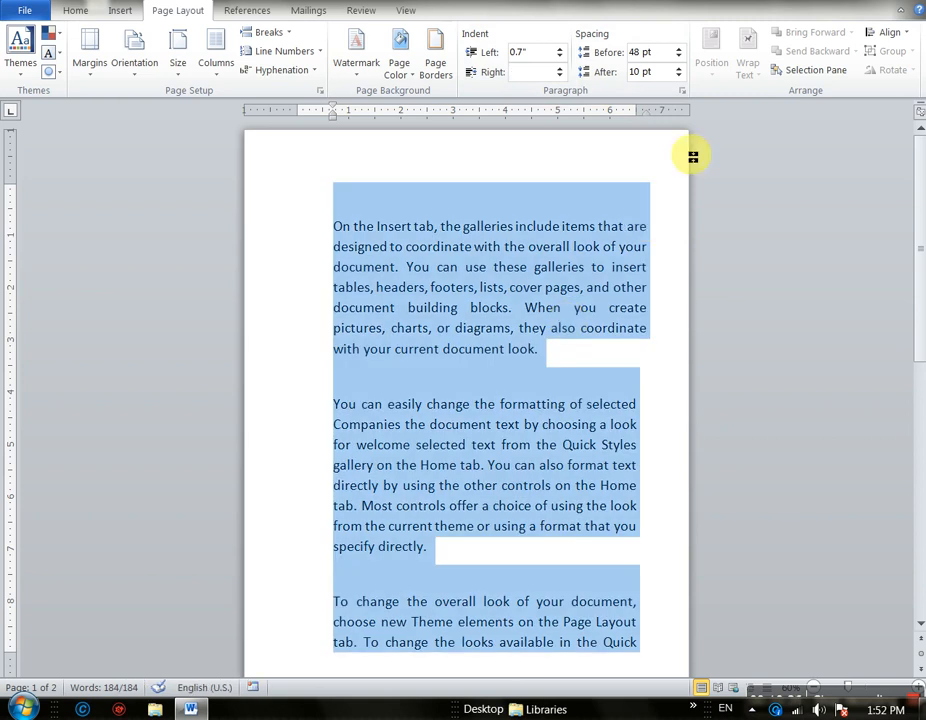
left_click(677, 75)
left_click(677, 75)
left_click(677, 75)
left_click(677, 75)
left_click(677, 75)
left_click(677, 75)
left_click(677, 75)
left_click(677, 75)
left_click(677, 75)
left_click(677, 75)
left_click(677, 75)
left_click(678, 78)
left_click(678, 78)
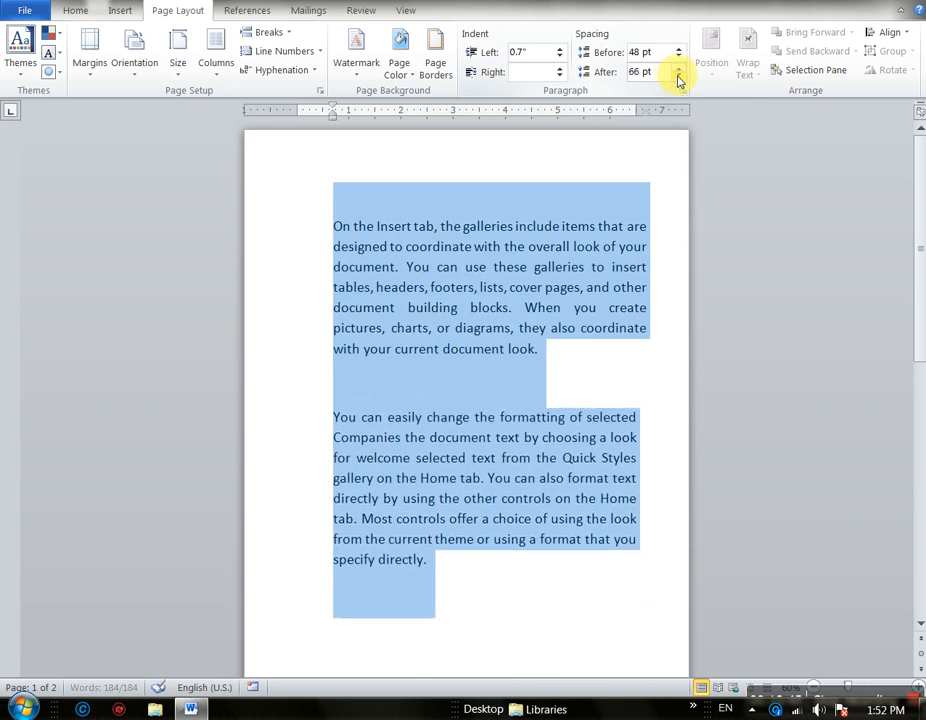
Lower the spacing after all selected paragraphs to Auto
left_click(678, 78)
left_click(678, 78)
left_click(678, 78)
left_click(678, 78)
left_click(678, 78)
left_click(678, 78)
left_click(678, 78)
left_click(678, 78)
left_click(678, 78)
left_click(678, 78)
left_click(678, 78)
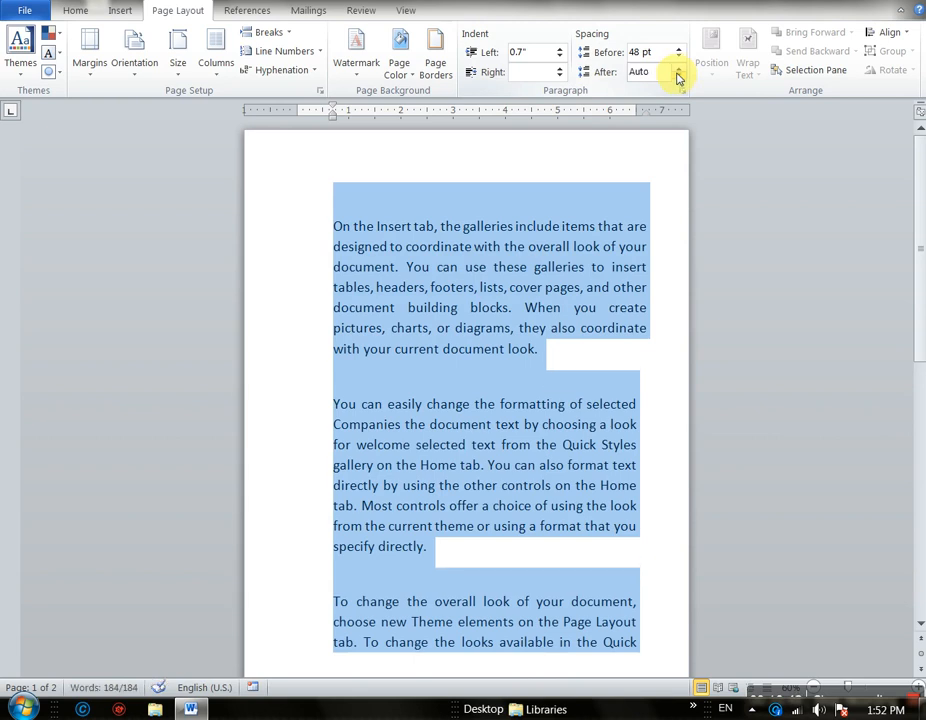
Set the spacing before all selected paragraphs to 6 pt
left_click(678, 57)
left_click(678, 57)
left_click(678, 57)
left_click(678, 57)
left_click(678, 57)
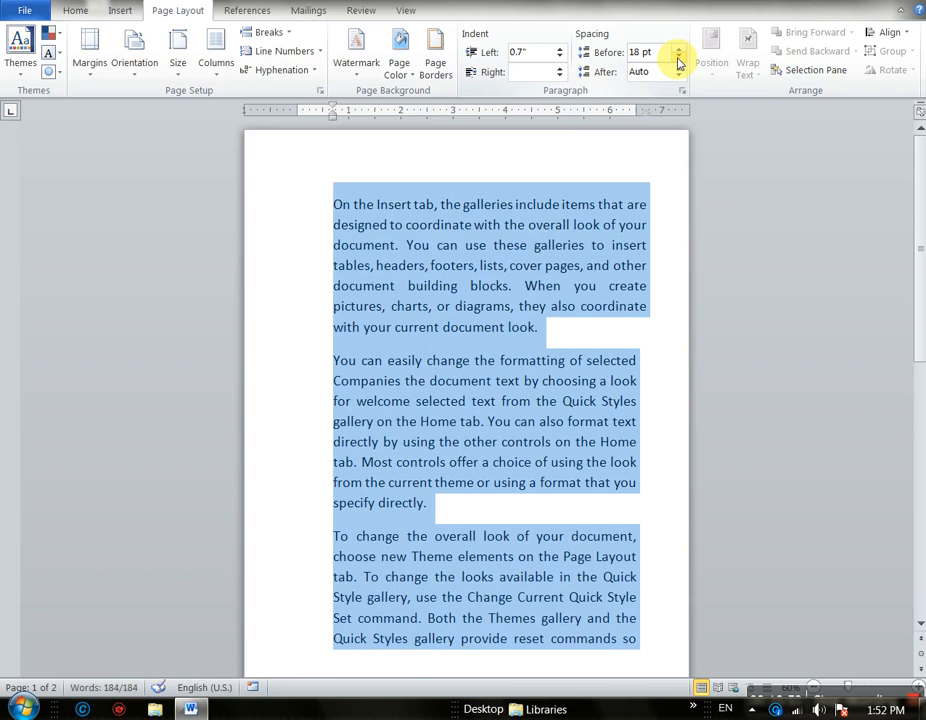
left_click(678, 57)
left_click(678, 57)
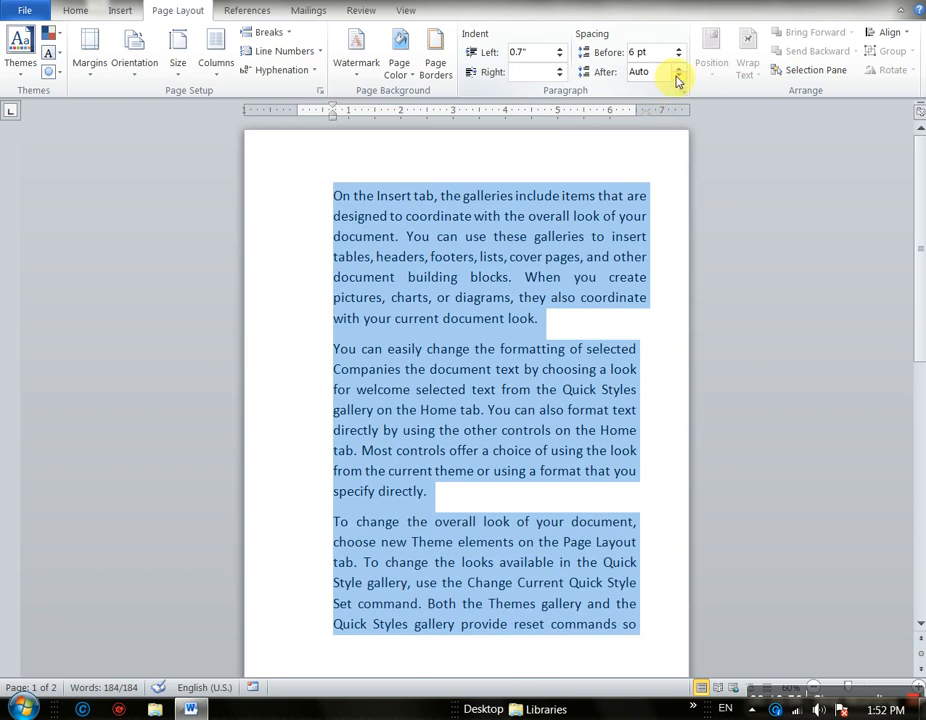
Set the spacing after all selected paragraphs to 12 pt and deselect the text
left_click(677, 72)
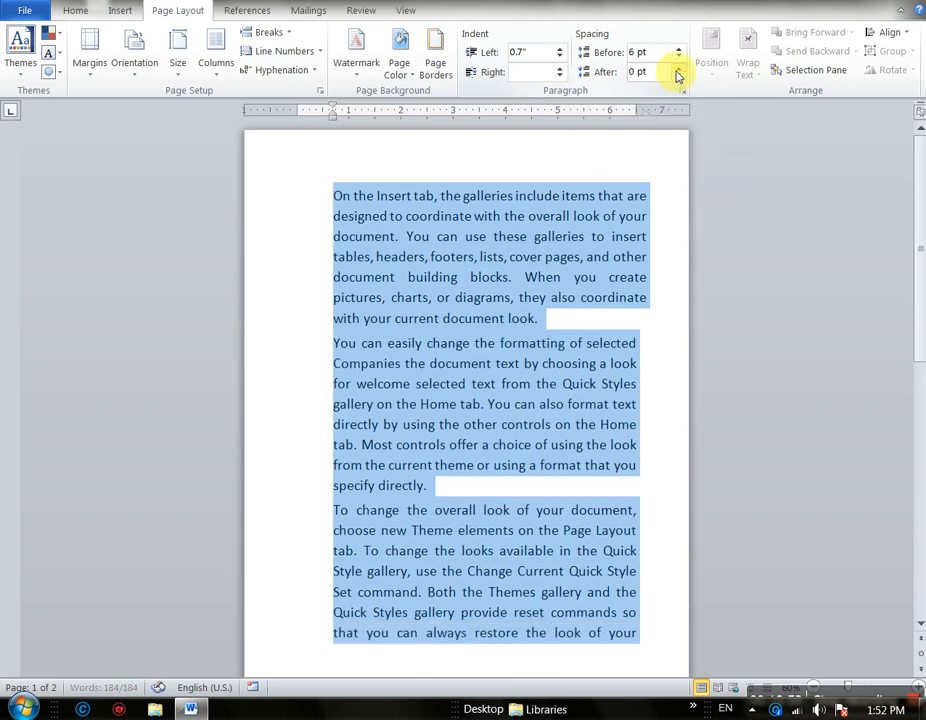
left_click(677, 72)
left_click(677, 72)
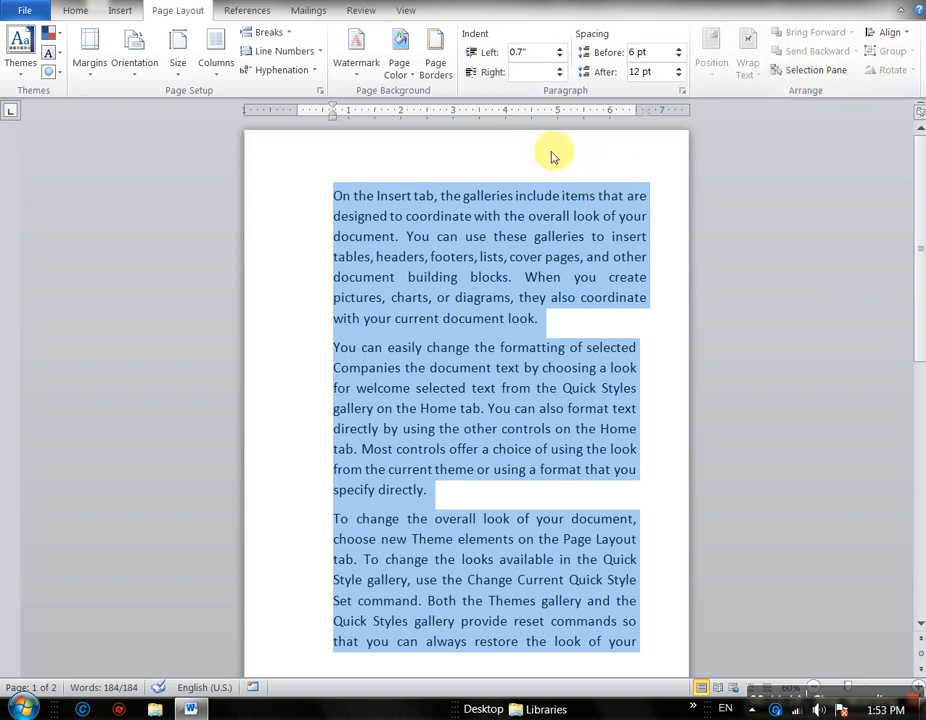
left_click(483, 224)
Draw a rectangle shape about 6.07" wide and 3.47" high over the first two paragraphs
scroll(490, 222, "down", 1)
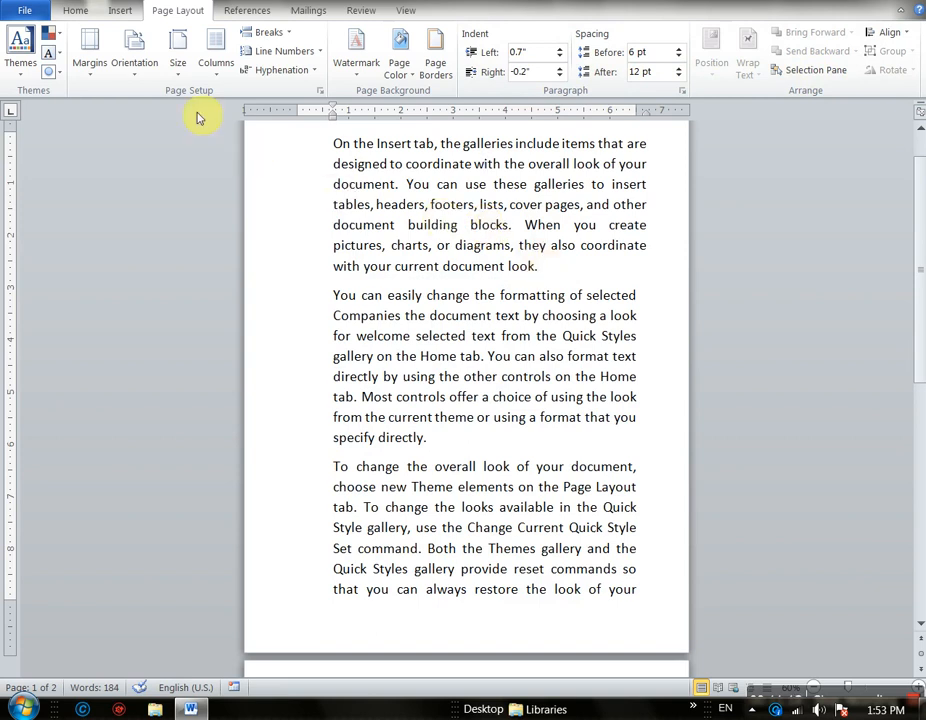
left_click(120, 10)
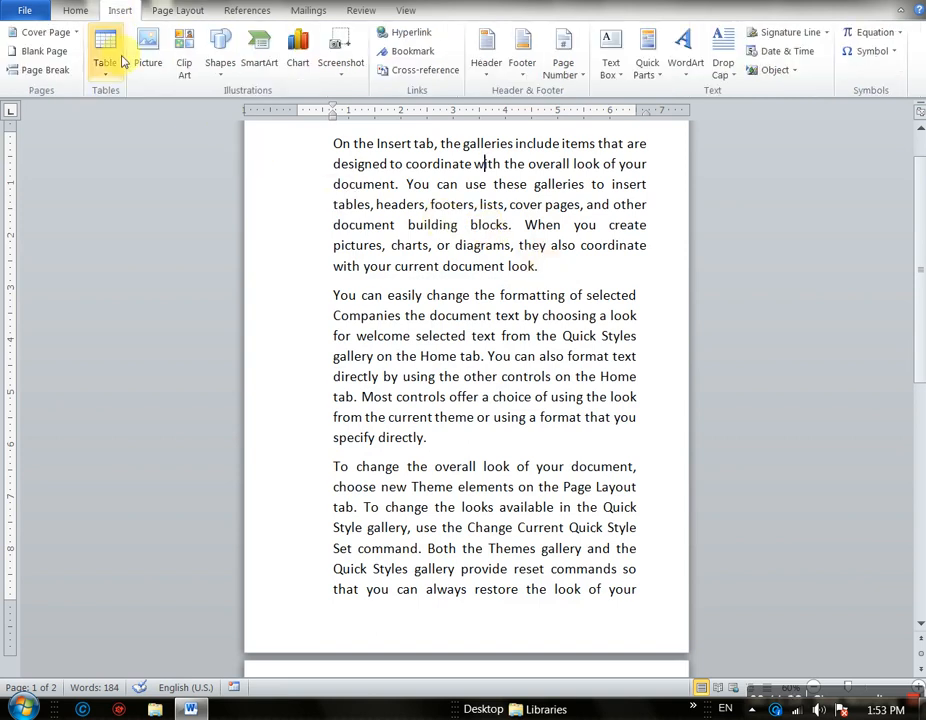
left_click(222, 55)
left_click(265, 108)
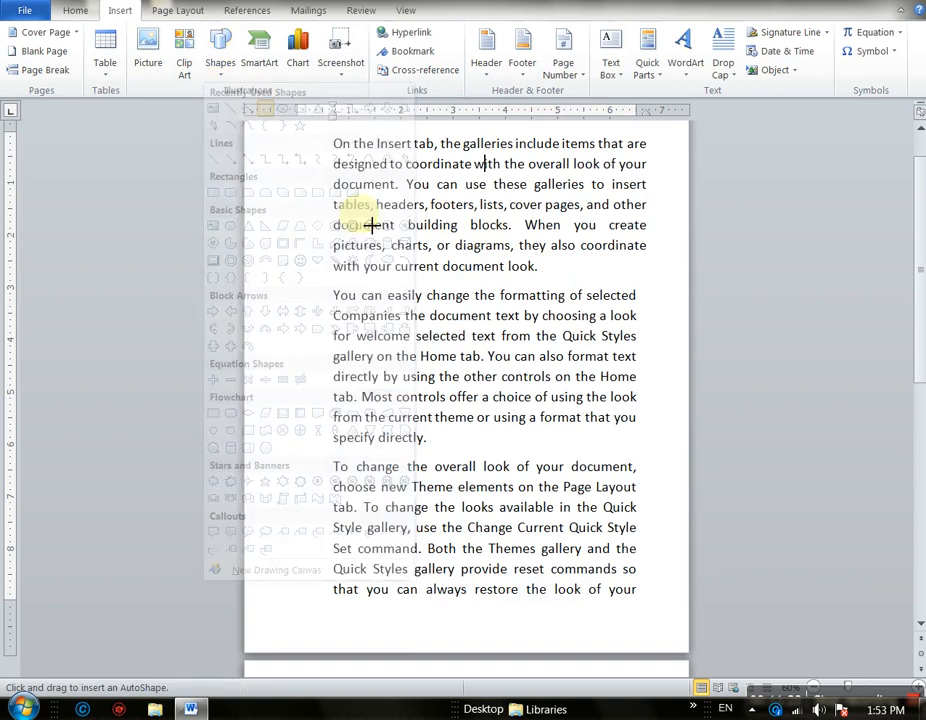
key("Escape")
left_click_drag(360, 214, 678, 396)
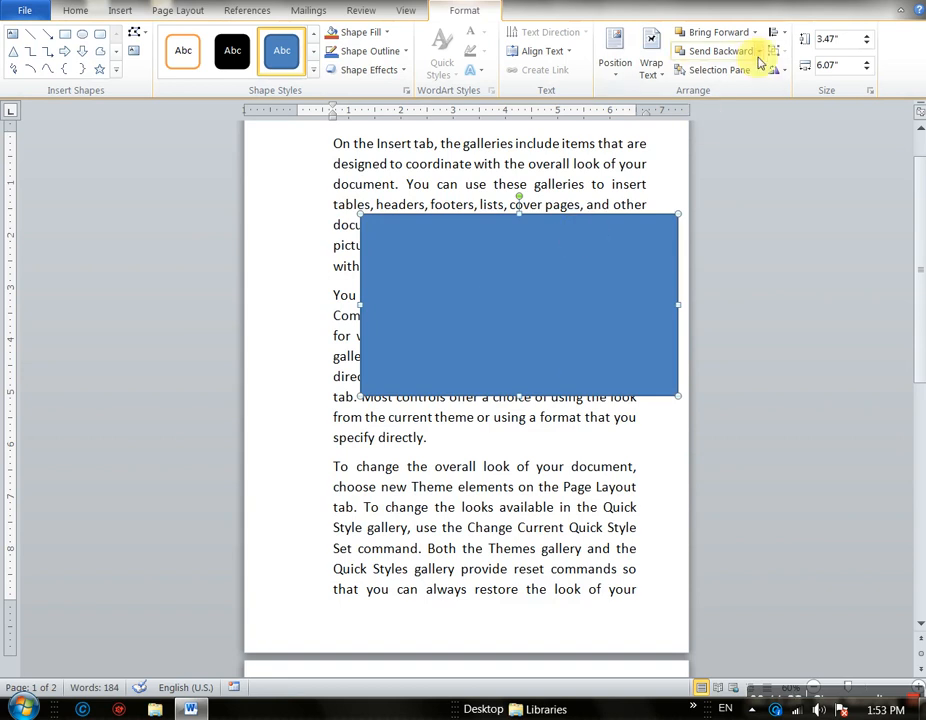
Show the page layout arrangement options for the rectangle, then delete the shape
left_click(190, 12)
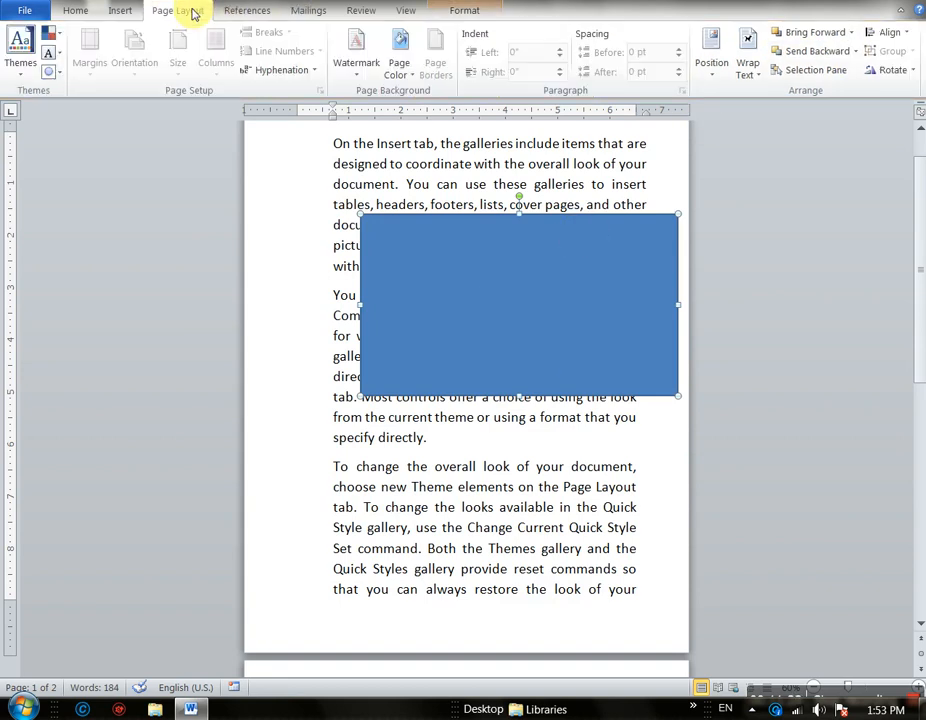
left_click(577, 333)
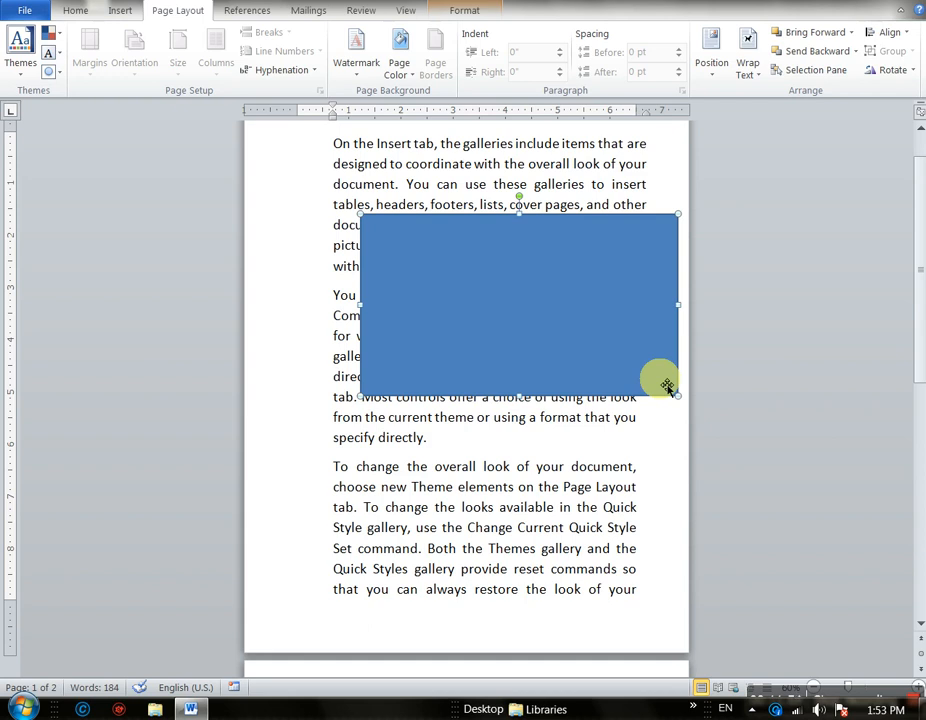
key("Delete")
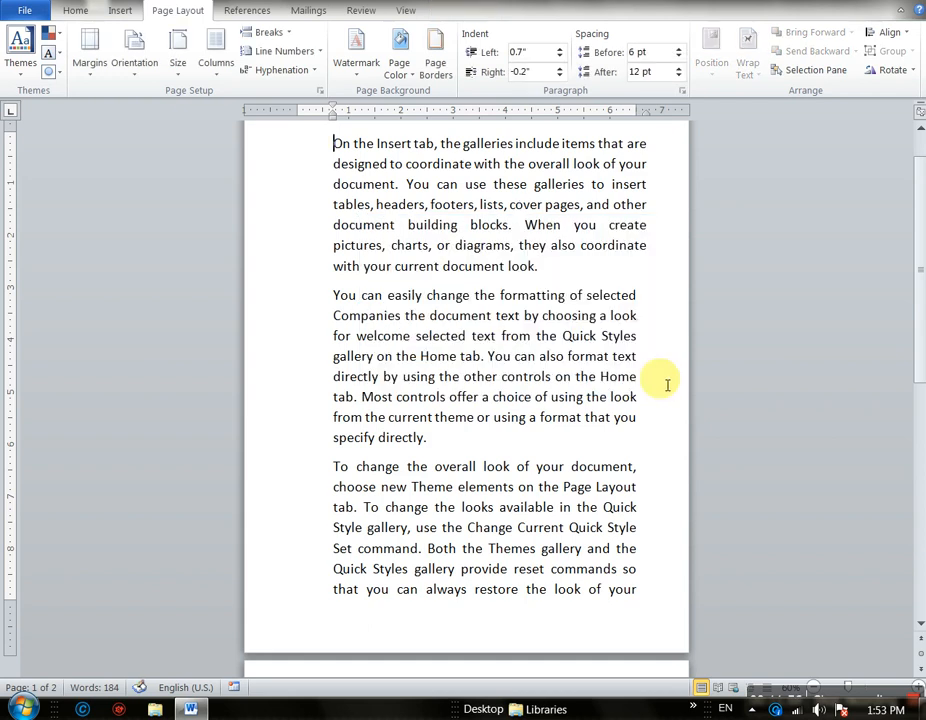